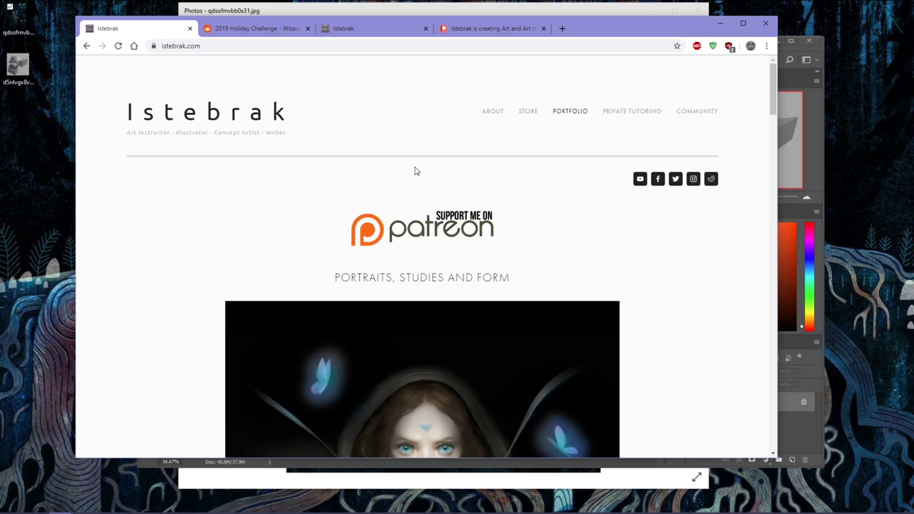
Put away the browser and photo viewer, and bring up qdsofmvbb0x31.jpg in a maximized Photoshop window.
click(282, 29)
click(323, 30)
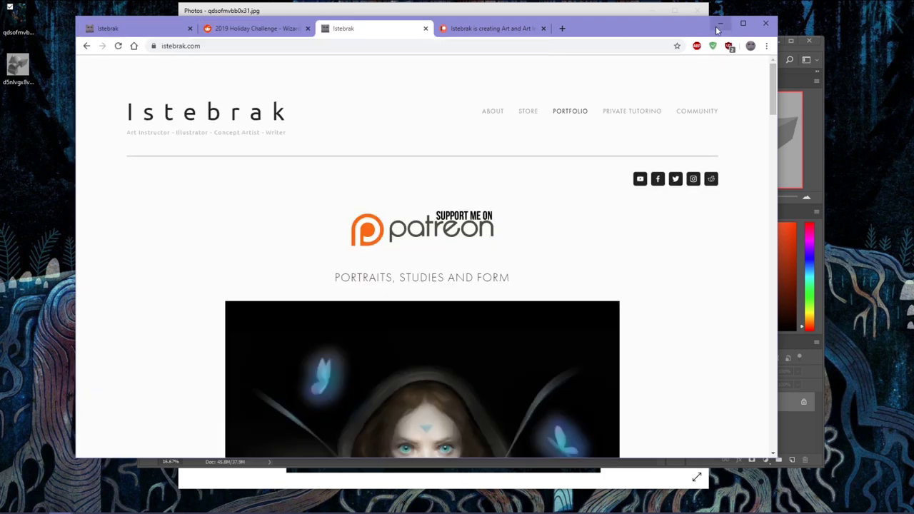
click(767, 26)
click(214, 75)
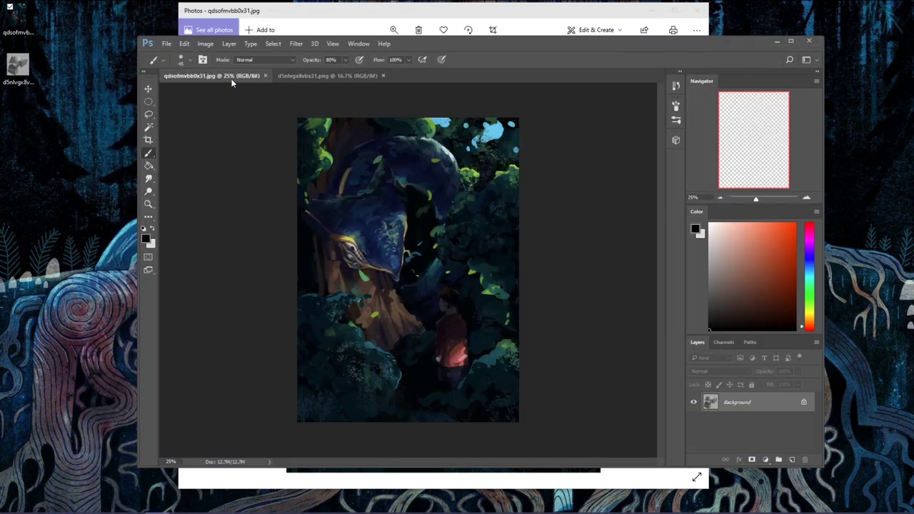
click(616, 11)
click(693, 10)
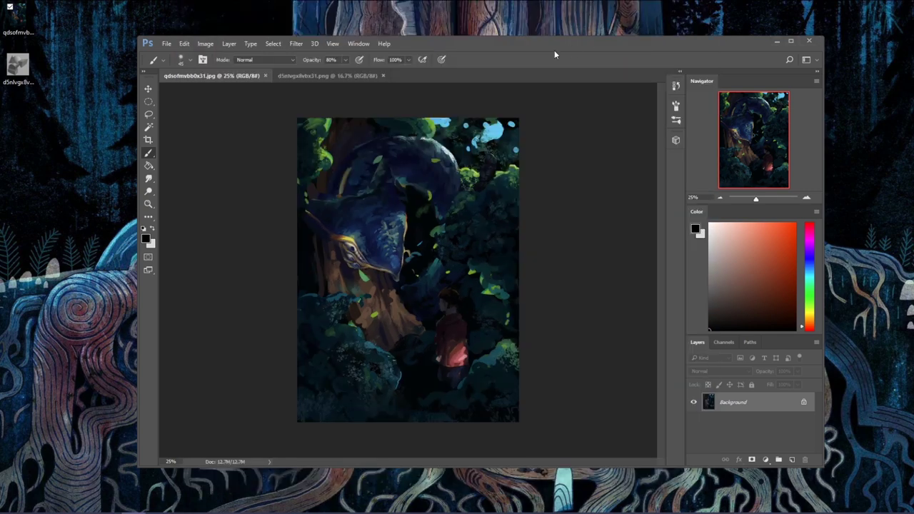
double_click(555, 49)
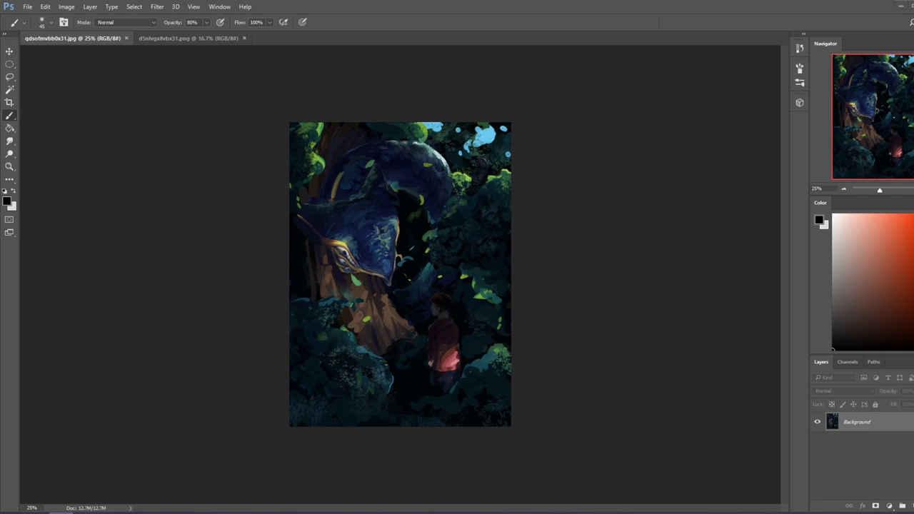
Paint over the bright blue sky patches above the foliage with a dark tone, using a textured brush at 100% opacity.
click(473, 140)
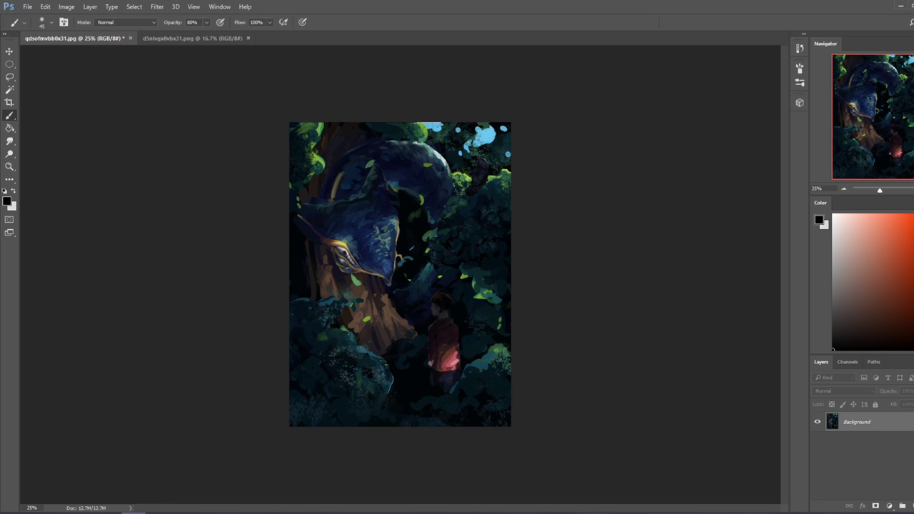
right_click(490, 174)
click(521, 263)
alt+click(501, 133)
mouse_move(500, 133)
mouse_down()
mouse_move(457, 150)
mouse_move(443, 131)
mouse_up()
click(207, 23)
drag(209, 35, 217, 35)
mouse_move(450, 114)
mouse_down()
mouse_move(428, 127)
mouse_move(423, 120)
mouse_move(500, 144)
mouse_move(508, 159)
mouse_up()
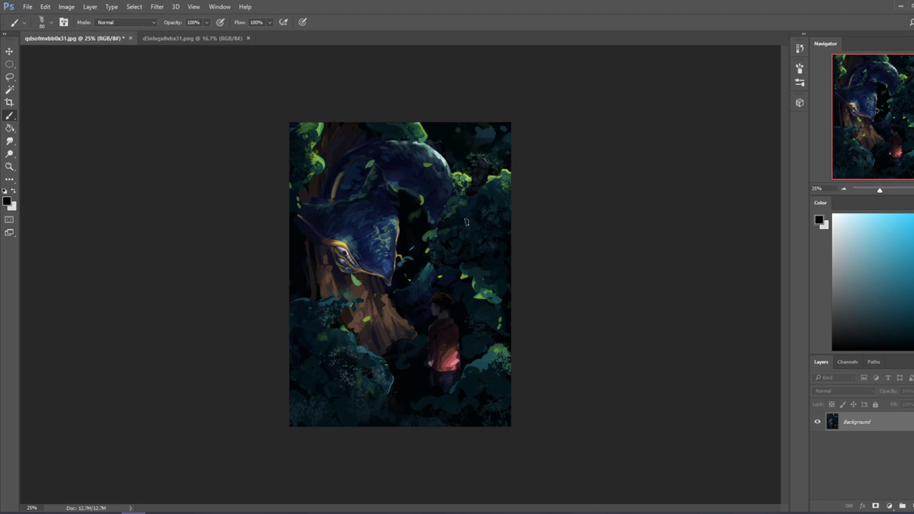
Set up a soft 3400 px brush with a pale colour and add a new layer above the background.
right_click(461, 228)
double_click(495, 362)
alt+click(429, 261)
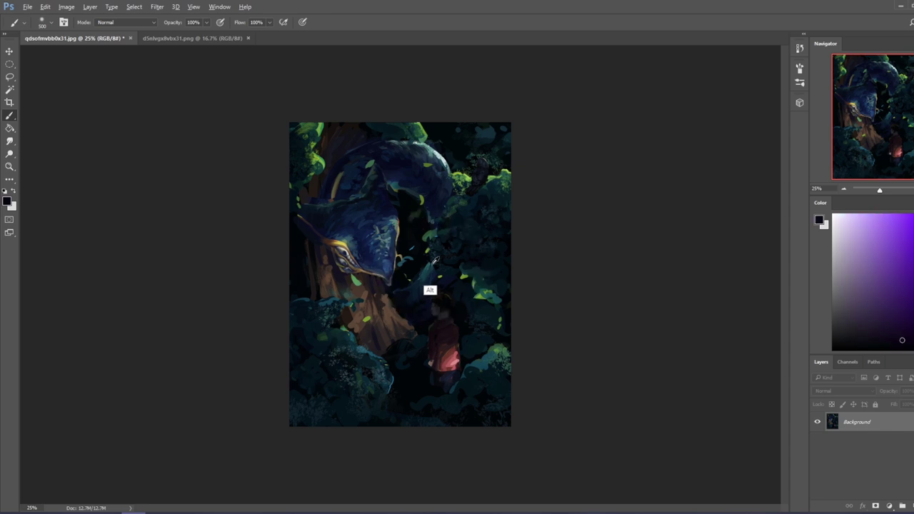
key(x)
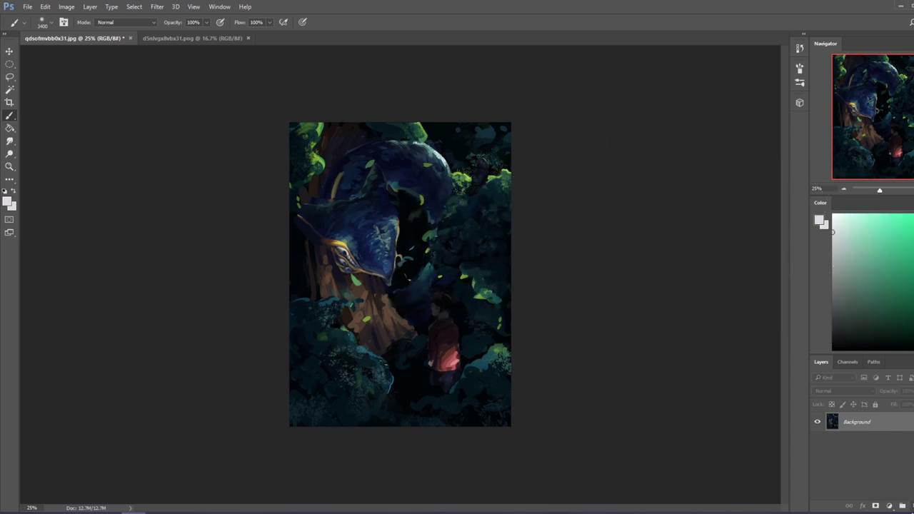
key(ctrl+shift+alt+n)
Try brushing a pale haze across the scene with the new layer's blend mode set to Lighten.
click(834, 390)
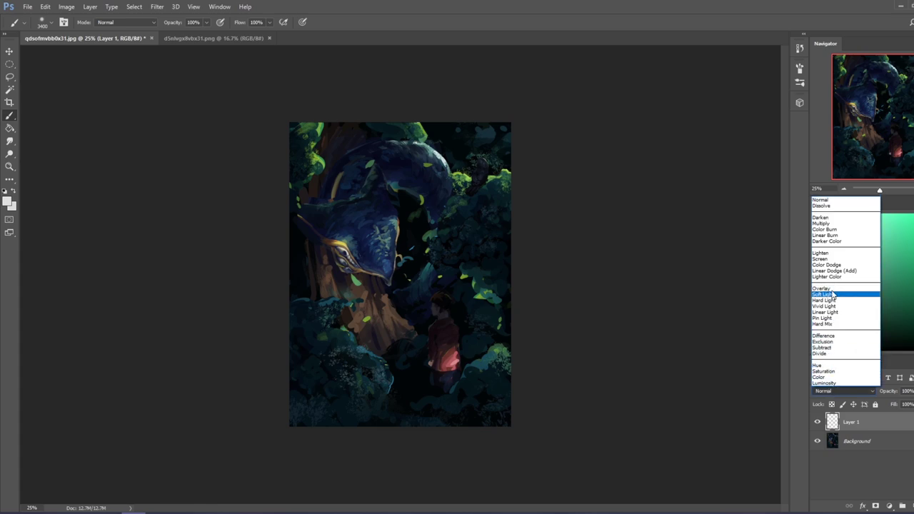
click(821, 253)
drag(483, 222, 388, 327)
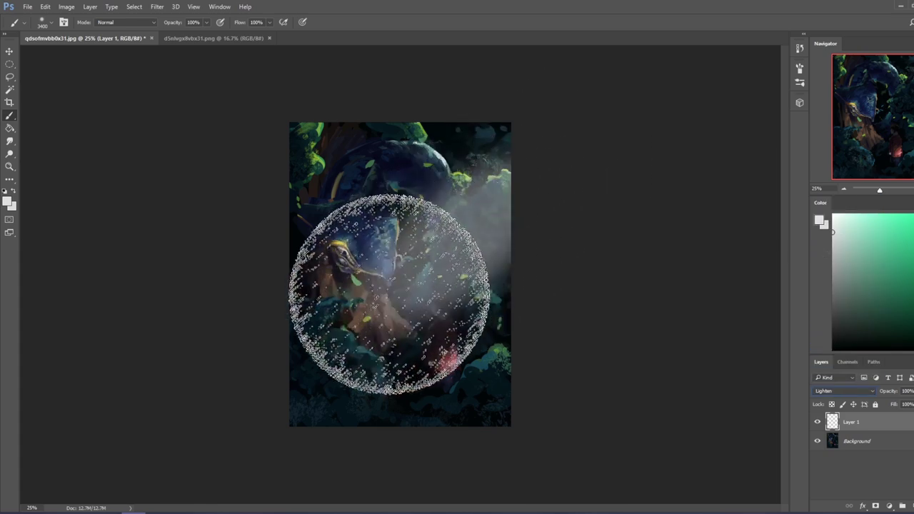
Undo the pale haze and brush a light blue haze across the scene at 34% brush opacity in its place.
click(913, 276)
drag(901, 231, 890, 218)
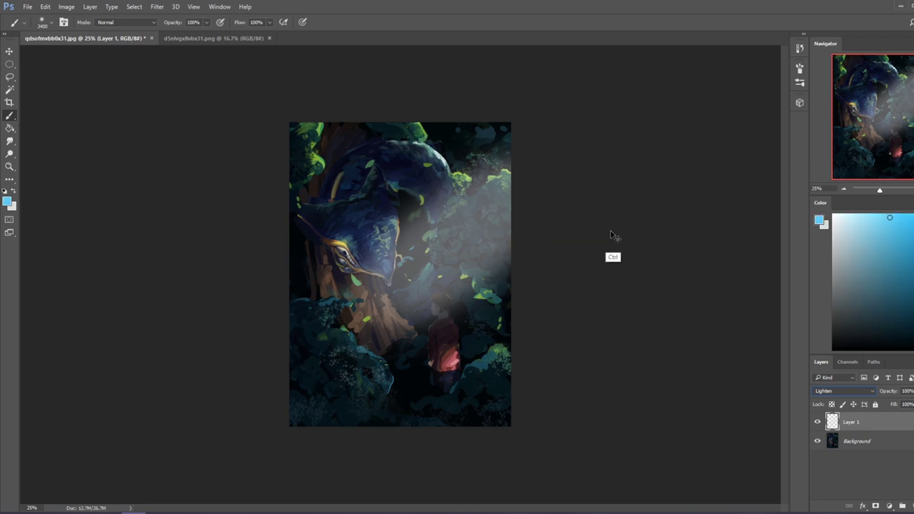
key(ctrl+alt+z)
key(ctrl+alt+z)
mouse_move(540, 189)
mouse_down()
mouse_move(408, 336)
mouse_move(300, 407)
mouse_up()
key(ctrl+z)
click(207, 23)
click(179, 36)
drag(555, 168, 377, 310)
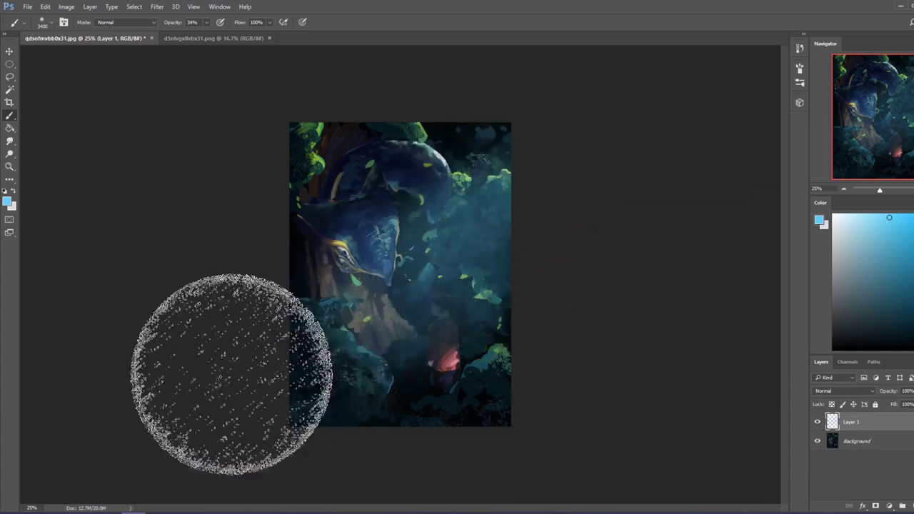
Erase the haze from the creature and the foreground foliage with a textured 200 px eraser.
key(e)
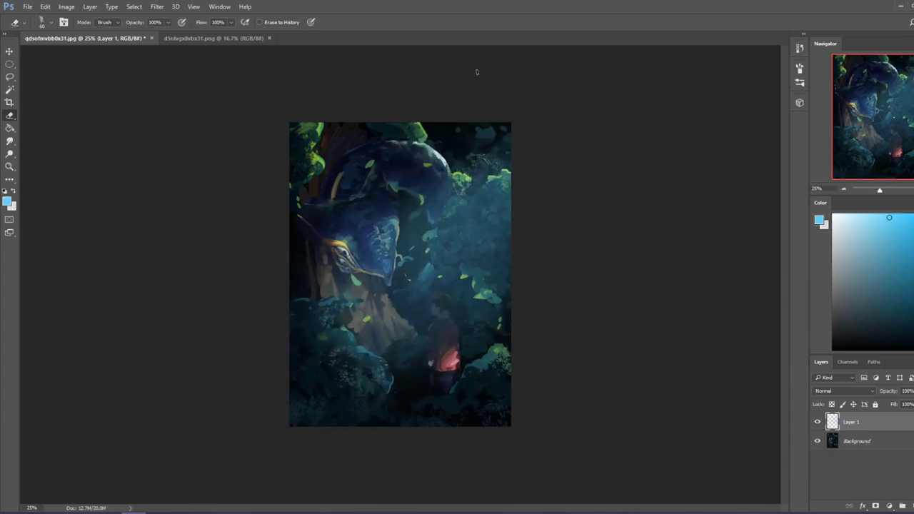
key(])
key(])
key(])
key(])
key(])
key(])
key(])
drag(514, 115, 290, 255)
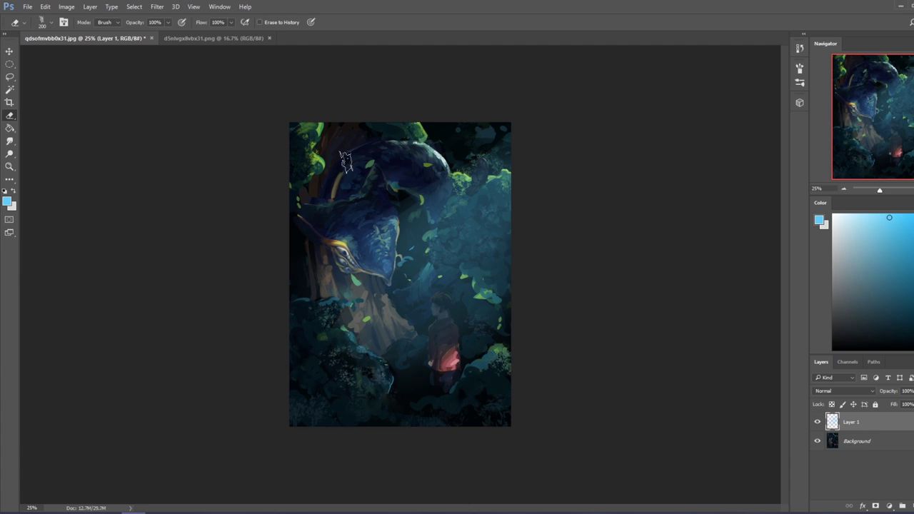
Examine the whole painting at 5% zoom to judge how the composition reads at thumbnail size.
key(ctrl+minus)
key(ctrl+minus)
key(ctrl+minus)
key(ctrl+minus)
key(ctrl+minus)
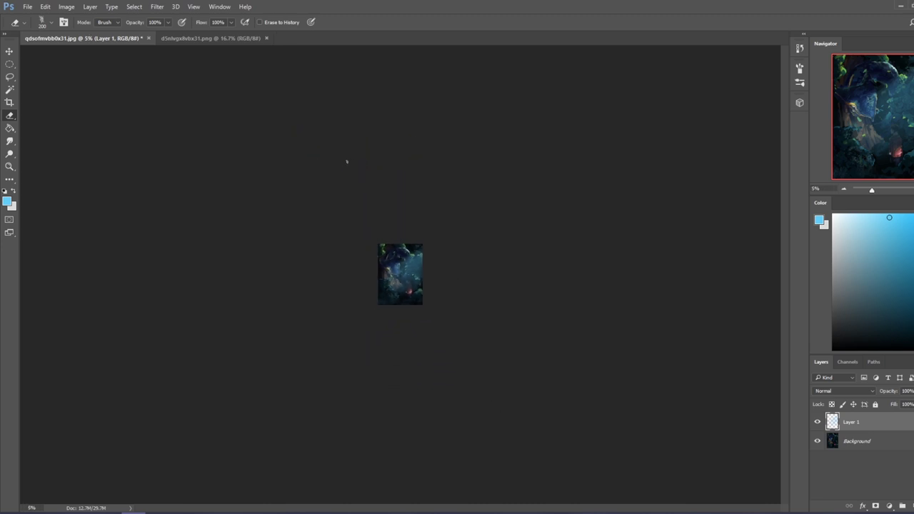
key(ctrl+plus)
key(ctrl+plus)
key(ctrl+plus)
key(ctrl+plus)
key(ctrl+plus)
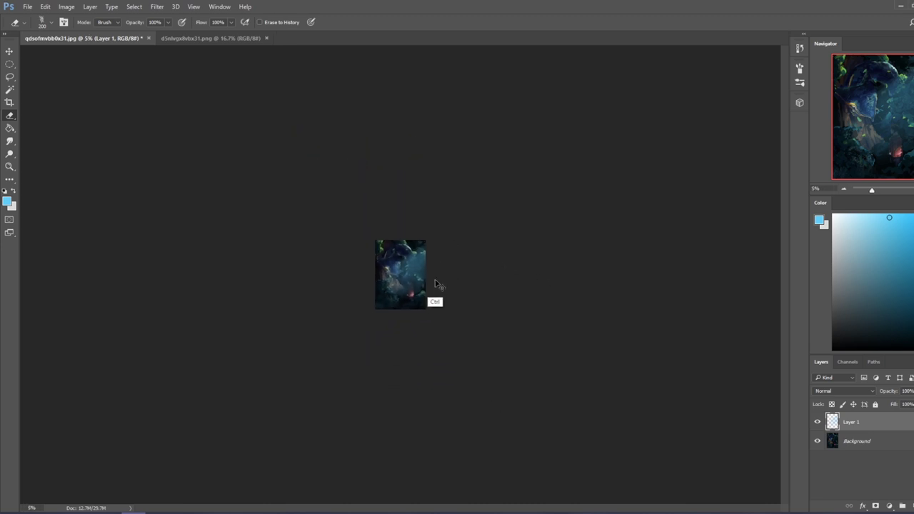
Sample a dark blue from the creature's head as the brush colour.
key(b)
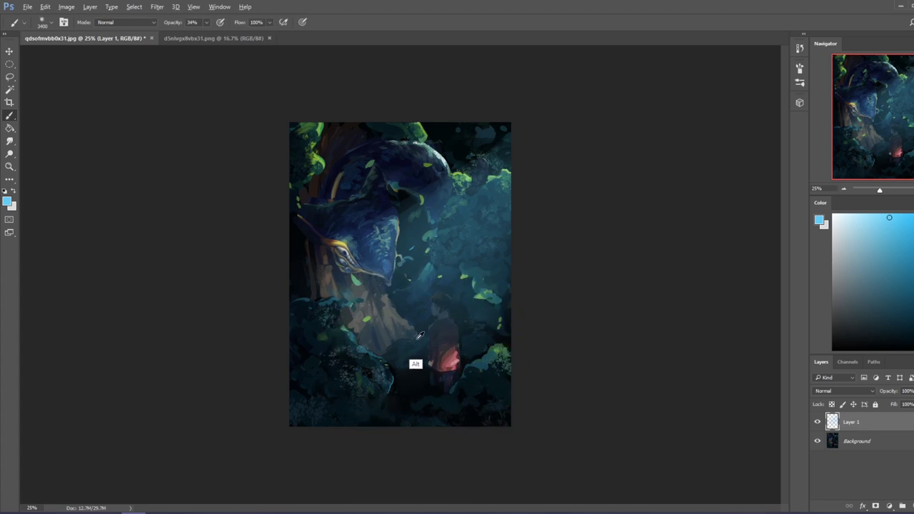
key(d)
mouse_move(379, 238)
alt+mouse_down()
mouse_move(389, 262)
mouse_move(381, 227)
mouse_move(393, 199)
mouse_move(376, 252)
mouse_move(388, 204)
mouse_move(386, 243)
alt+mouse_up()
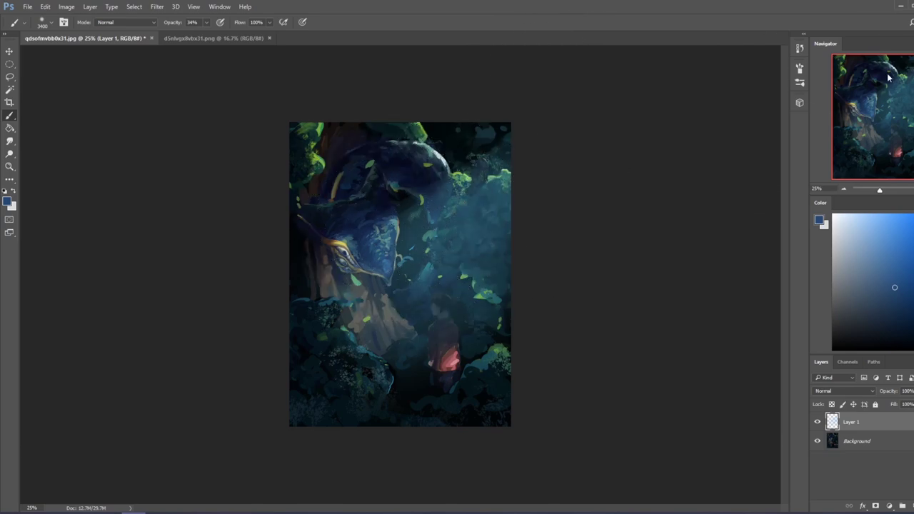
Merge the haze layer down into the background.
click(799, 48)
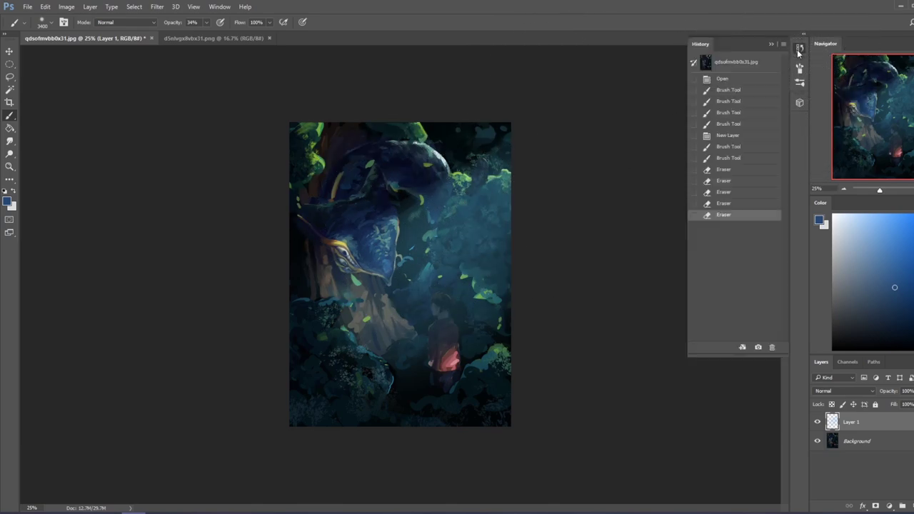
right_click(880, 424)
click(779, 357)
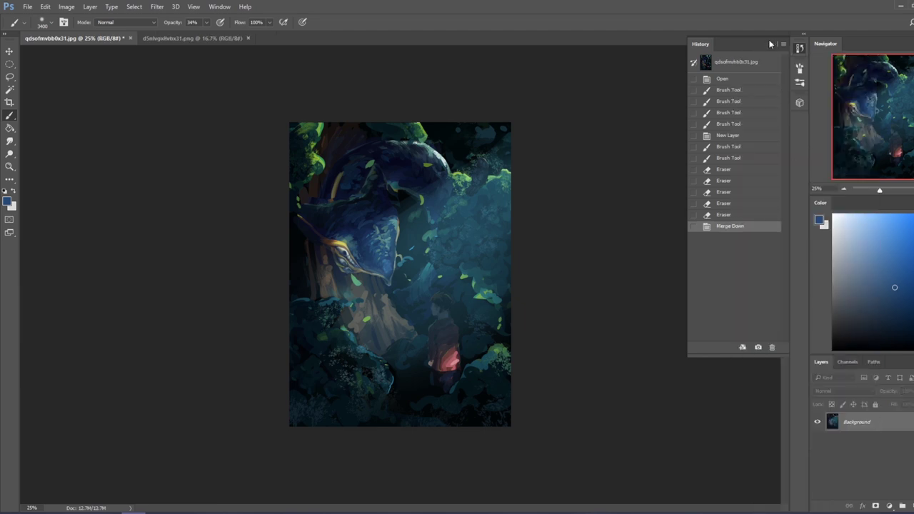
click(770, 45)
Copy the whole merged image, revert the document to its opening snapshot, and paste the copy as a new layer.
key(ctrl+a)
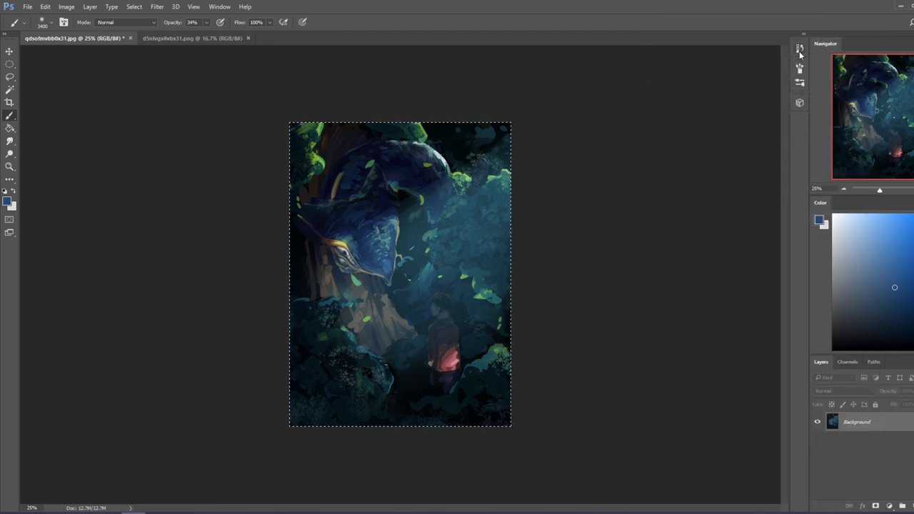
click(800, 54)
click(747, 66)
key(ctrl+v)
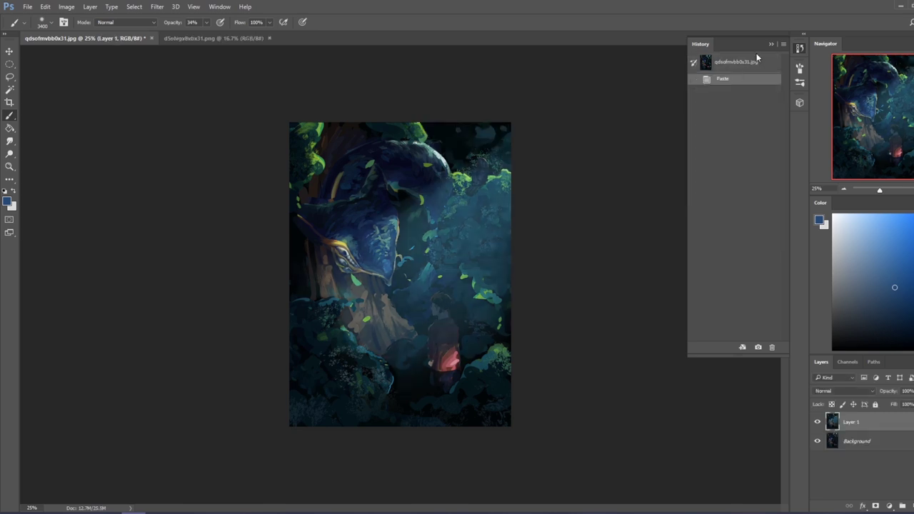
click(771, 45)
Convert the original background into a regular layer and move it above the pasted hazy version.
double_click(861, 441)
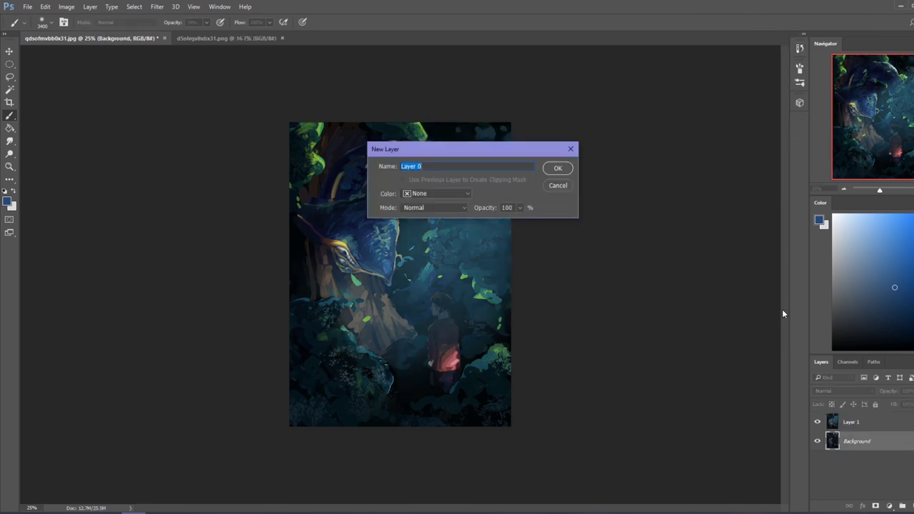
click(559, 165)
right_click(889, 444)
click(908, 447)
drag(832, 441, 822, 425)
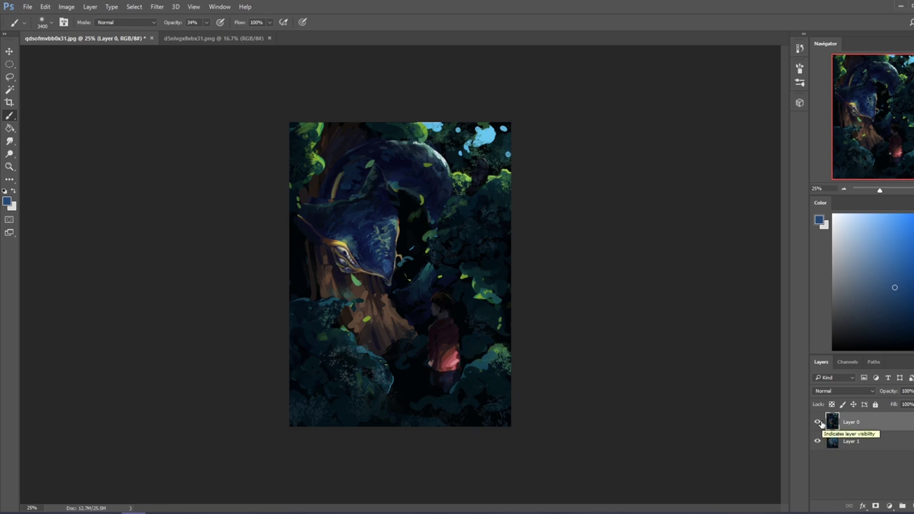
key(l)
mouse_move(421, 204)
mouse_down()
mouse_move(406, 211)
mouse_move(399, 243)
mouse_move(431, 235)
mouse_move(435, 223)
mouse_move(420, 203)
mouse_move(398, 223)
mouse_move(410, 230)
mouse_move(402, 265)
mouse_up()
key(shift)
key(shift)
key(ctrl+d)
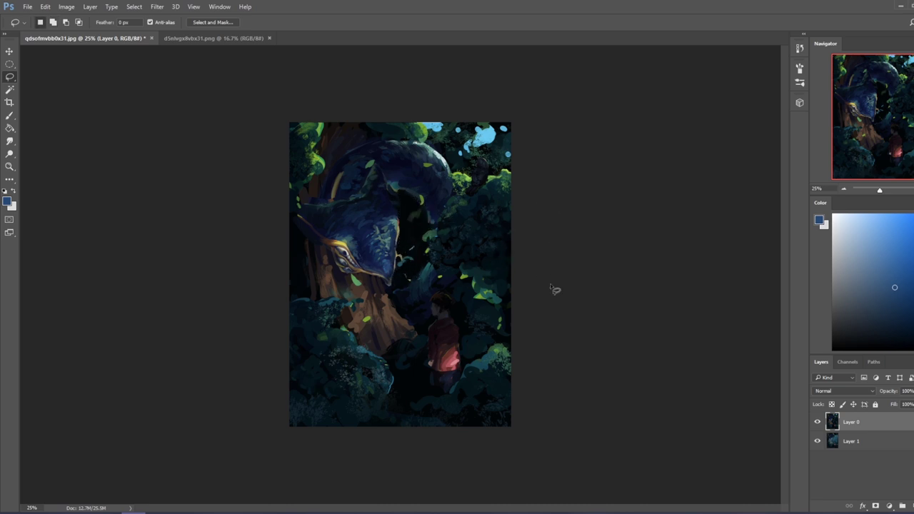
Duplicate the original painting's layer and sample the sky's light blue as the brush colour.
key(ctrl+j)
key(b)
key(alt)
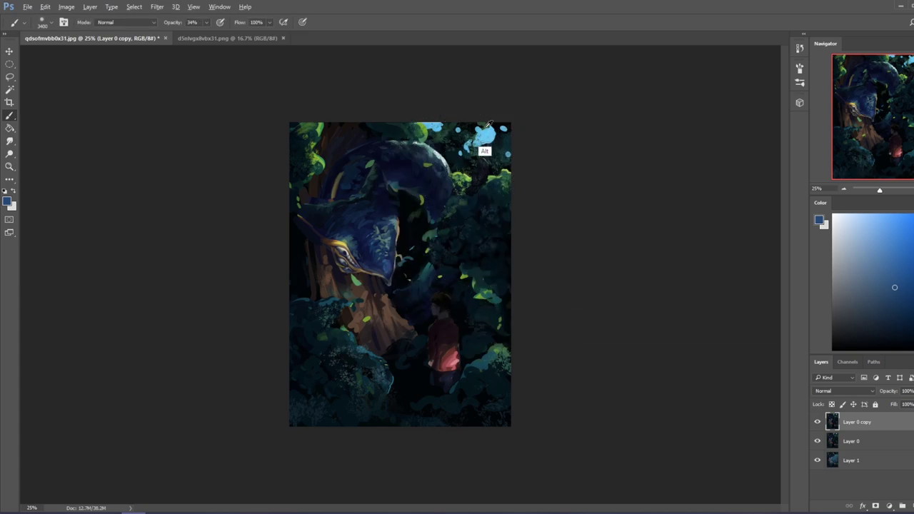
alt+click(486, 129)
Brush light blue haze over the sky, the creature and the ground around the figure, undoing the excess last stroke.
mouse_move(479, 153)
mouse_down()
mouse_move(423, 104)
mouse_move(476, 135)
mouse_move(421, 92)
mouse_up()
mouse_move(479, 122)
mouse_down()
mouse_move(460, 99)
mouse_move(408, 259)
mouse_move(402, 230)
mouse_move(421, 246)
mouse_up()
mouse_move(491, 153)
mouse_down()
mouse_move(439, 112)
mouse_move(482, 121)
mouse_up()
mouse_move(448, 305)
mouse_down()
mouse_move(414, 357)
mouse_move(481, 326)
mouse_move(479, 315)
mouse_move(419, 337)
mouse_up()
key(ctrl+z)
Erase the haze from the creature's head on the duplicate layer.
key(e)
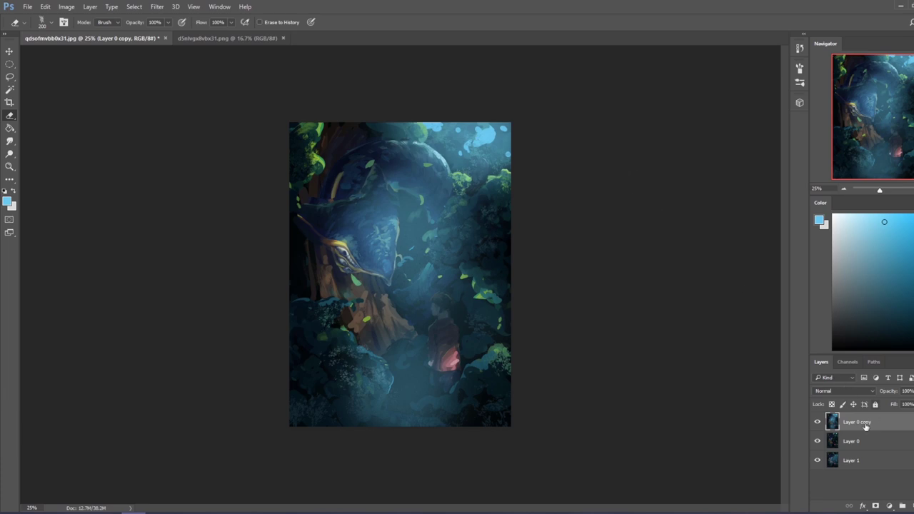
key(bracketright)
key(bracketright)
key(bracketright)
key(bracketleft)
key(bracketleft)
key(bracketleft)
mouse_move(329, 207)
mouse_down()
mouse_move(344, 245)
mouse_move(360, 248)
mouse_move(364, 191)
mouse_move(376, 244)
mouse_move(378, 201)
mouse_move(380, 237)
mouse_move(385, 216)
mouse_move(384, 238)
mouse_up()
Erase the haze from the creature's curved body and the large bush beside it with a 175 px eraser.
key(bracketleft)
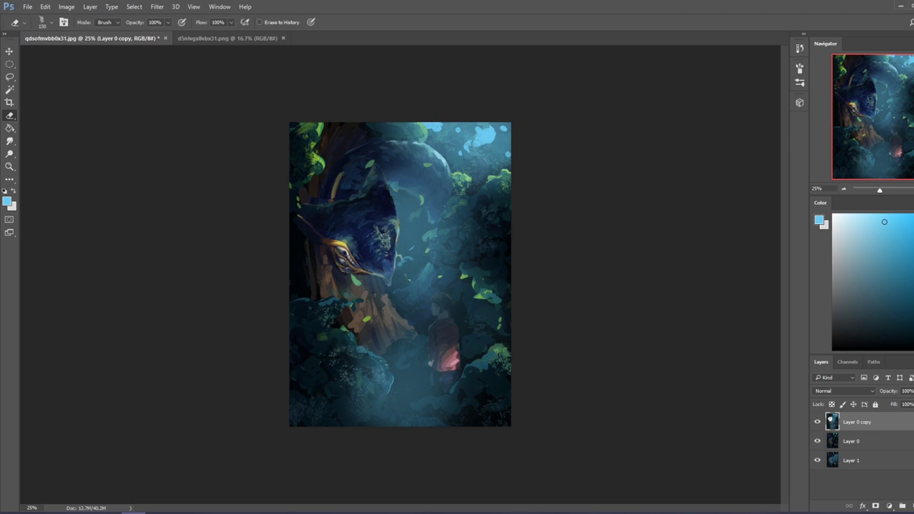
key(bracketright)
mouse_move(364, 172)
mouse_down()
mouse_move(426, 202)
mouse_move(391, 176)
mouse_move(439, 212)
mouse_move(427, 182)
mouse_move(442, 218)
mouse_move(418, 168)
mouse_move(444, 185)
mouse_move(391, 161)
mouse_move(418, 155)
mouse_up()
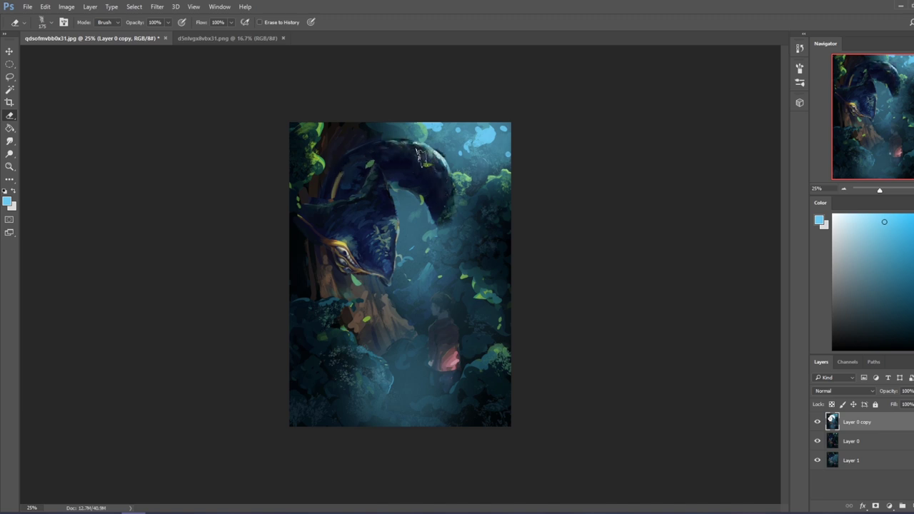
key(ctrl)
key(ctrl+z)
mouse_move(392, 155)
mouse_down()
mouse_move(353, 160)
mouse_move(424, 170)
mouse_up()
mouse_move(432, 281)
mouse_down()
mouse_move(400, 304)
mouse_move(429, 282)
mouse_move(415, 316)
mouse_move(464, 209)
mouse_move(448, 245)
mouse_move(435, 240)
mouse_move(432, 259)
mouse_move(457, 280)
mouse_move(444, 283)
mouse_move(504, 330)
mouse_move(468, 218)
mouse_move(435, 247)
mouse_move(493, 189)
mouse_move(527, 204)
mouse_up()
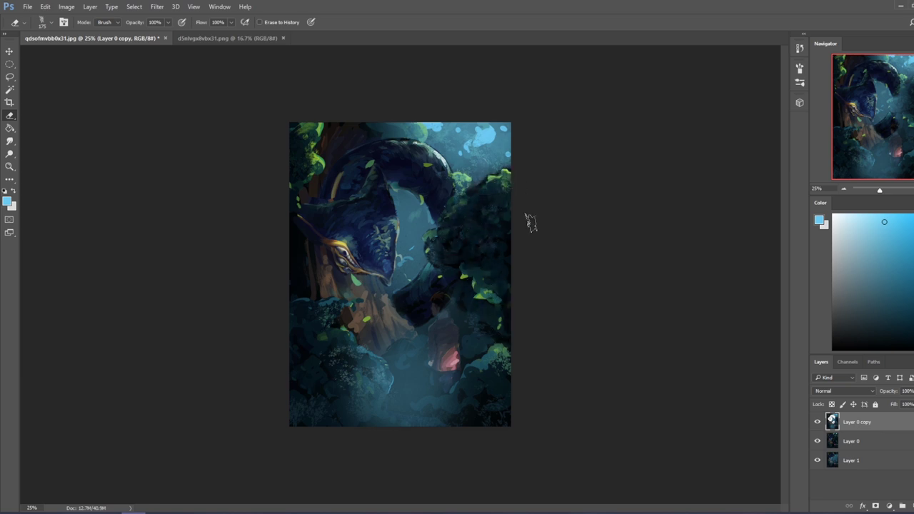
Erase the haze from the standing figure in red with a 100 px eraser.
key(bracketleft)
key(bracketleft)
key(bracketleft)
mouse_move(438, 336)
mouse_down()
mouse_move(441, 323)
mouse_move(436, 358)
mouse_move(452, 331)
mouse_move(444, 385)
mouse_move(442, 377)
mouse_up()
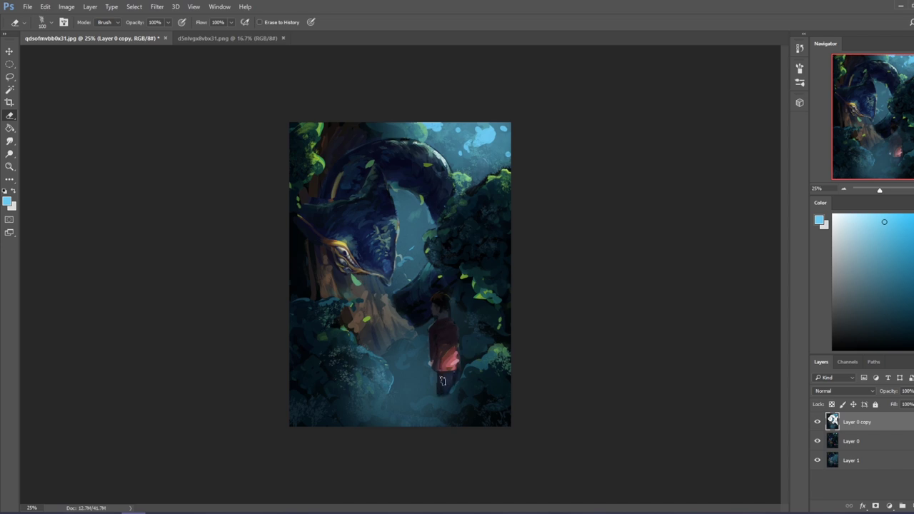
Erase the haze from the foreground bushes on both sides of the path with a larger eraser.
key(bracketright)
key(bracketright)
key(bracketright)
key(bracketright)
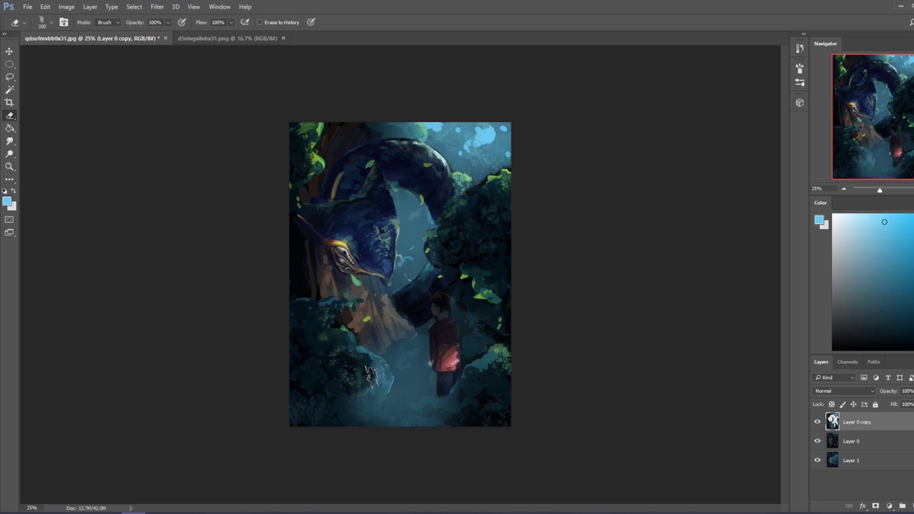
mouse_move(369, 372)
mouse_down()
mouse_move(378, 373)
mouse_move(361, 411)
mouse_move(345, 392)
mouse_up()
key(bracketleft)
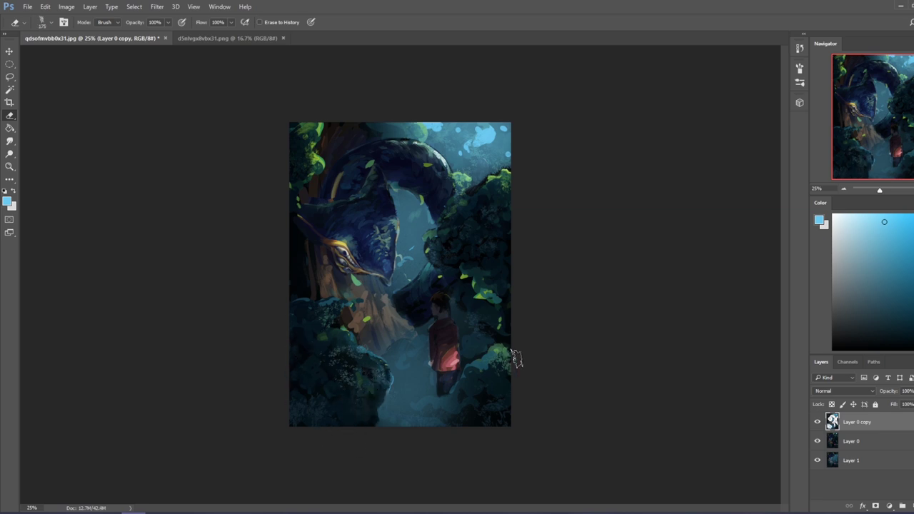
mouse_move(485, 373)
mouse_down()
mouse_move(442, 403)
mouse_move(430, 399)
mouse_move(413, 447)
mouse_up()
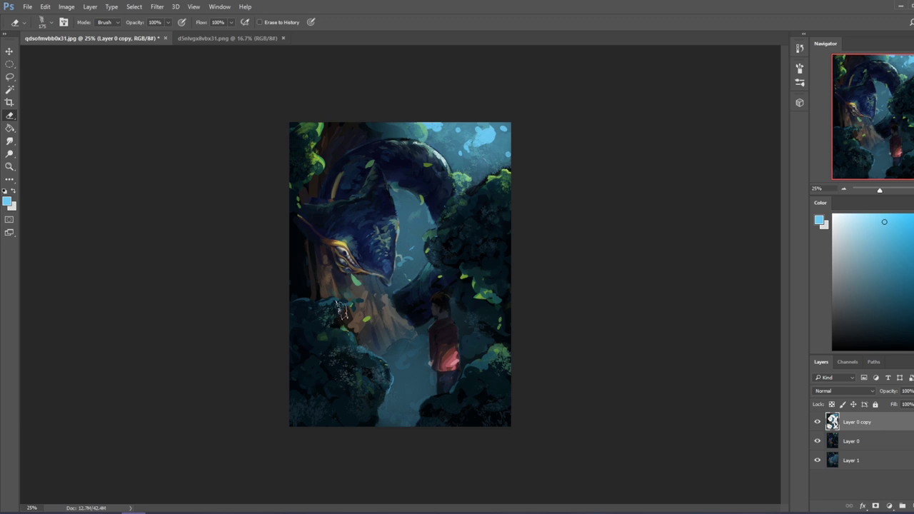
Erase the haze around the tree trunk's base and the ground beside the figure, undoing the stray strokes.
mouse_move(383, 314)
mouse_down()
mouse_move(372, 271)
mouse_move(399, 330)
mouse_up()
drag(456, 288, 441, 288)
key(ctrl+z)
key(ctrl+z)
mouse_move(404, 341)
mouse_down()
mouse_move(418, 360)
mouse_move(385, 334)
mouse_up()
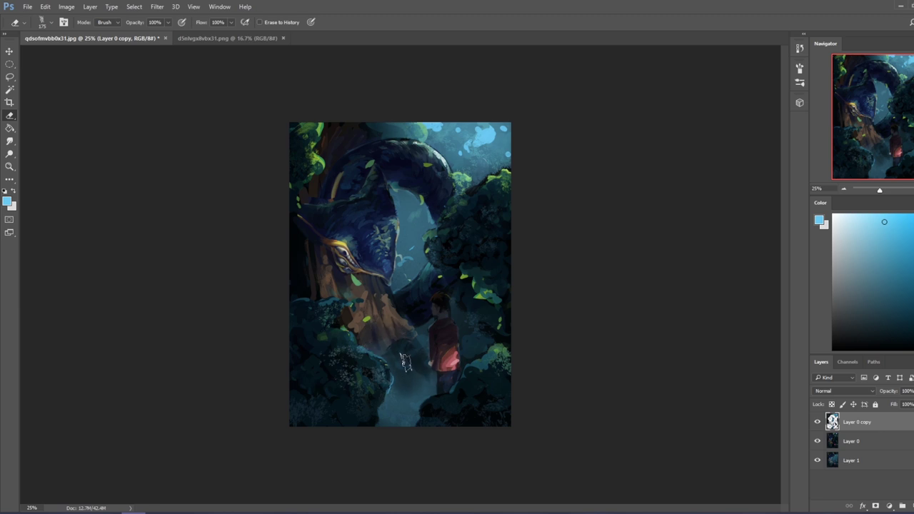
Touch up the haze near the painting's top edge, undo the stray strokes and merge Layer 0 copy down into Layer 0.
mouse_move(386, 123)
mouse_down()
mouse_move(410, 136)
mouse_move(404, 129)
mouse_up()
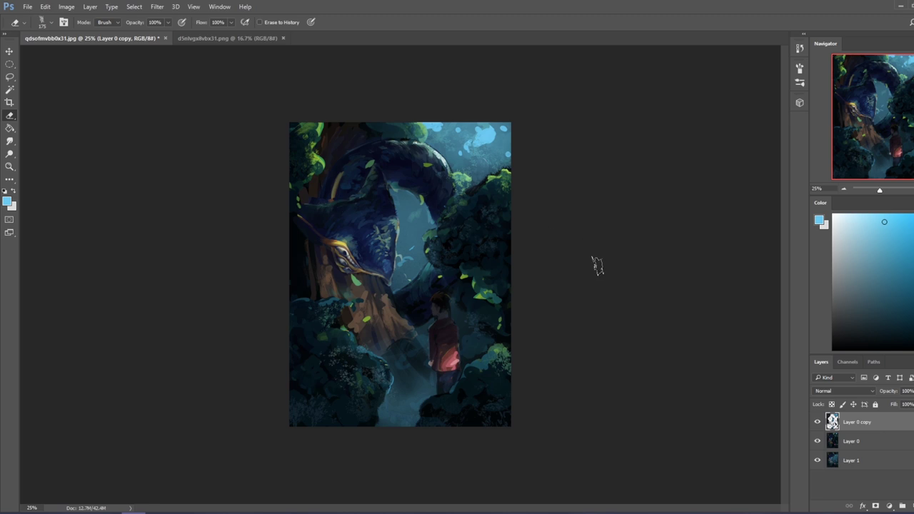
key(ctrl+z)
key(ctrl+z)
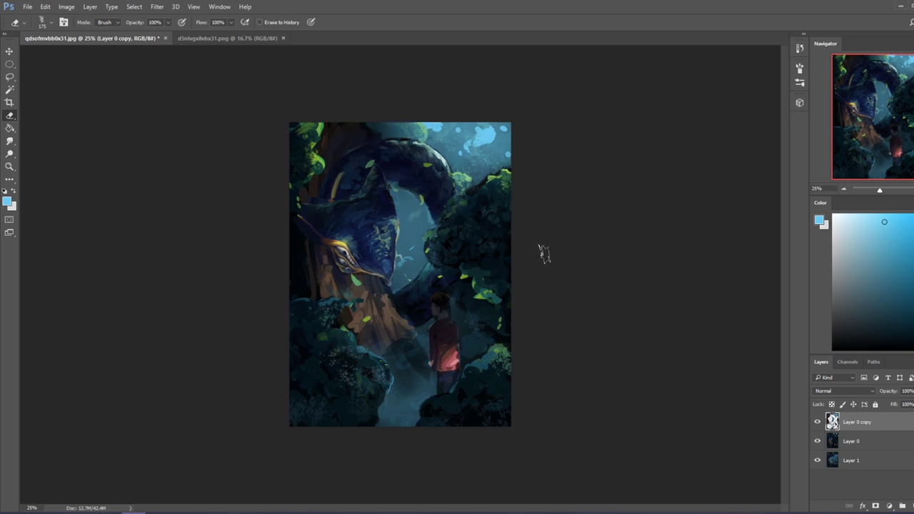
right_click(866, 424)
click(826, 368)
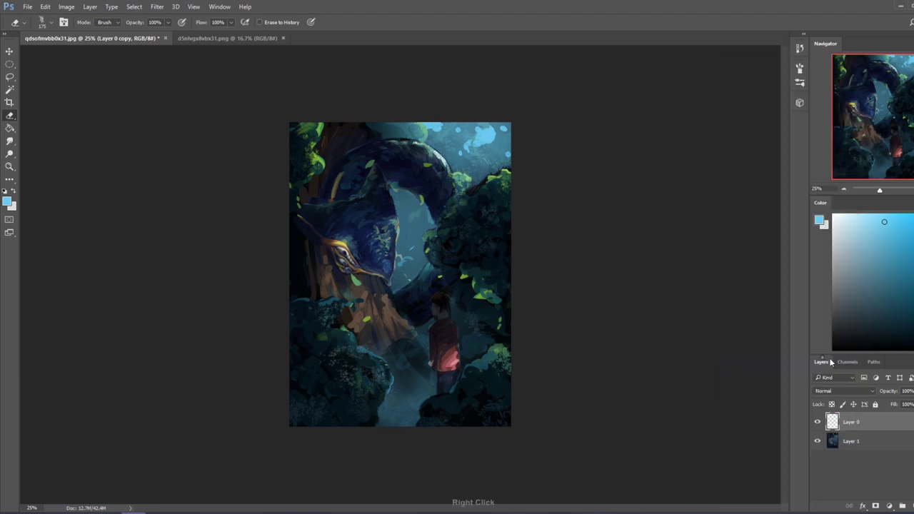
Compare the reworked painting with the original by toggling Layer 0's visibility.
click(819, 422)
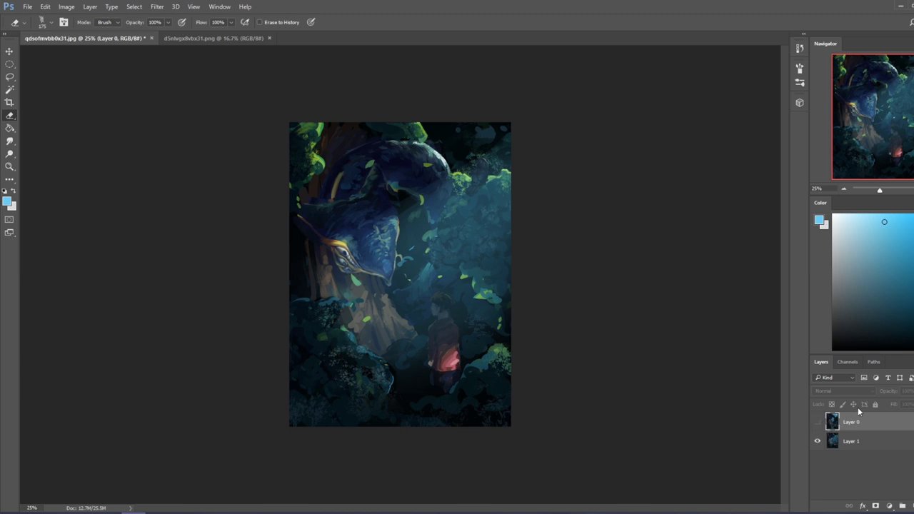
click(818, 423)
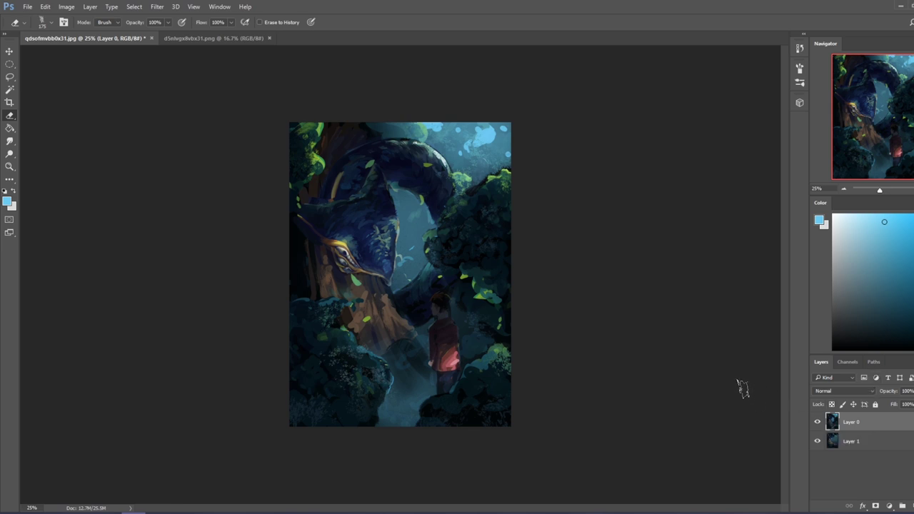
click(818, 424)
click(818, 424)
click(818, 425)
click(817, 423)
click(818, 423)
Hide Layer 0 and darken the creature's upper body on Layer 1 with a 2000 px black brush at 34% opacity.
click(818, 423)
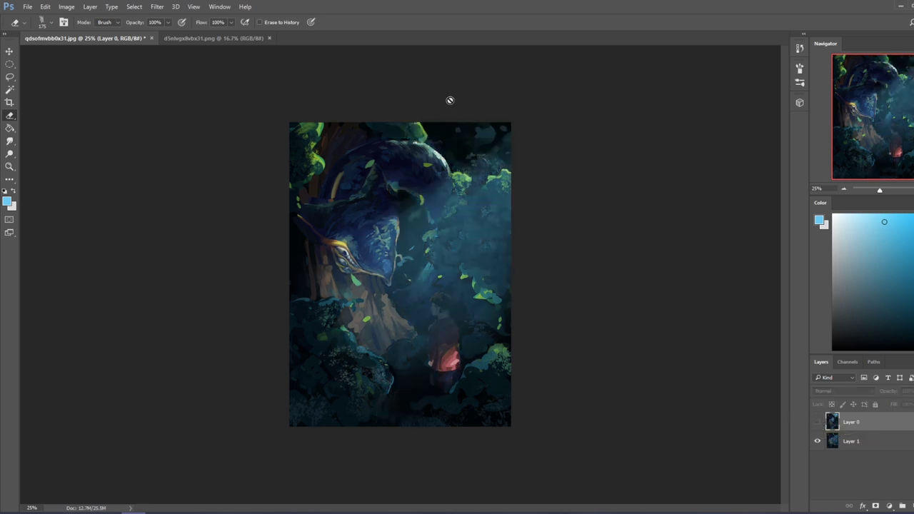
click(857, 444)
key(b)
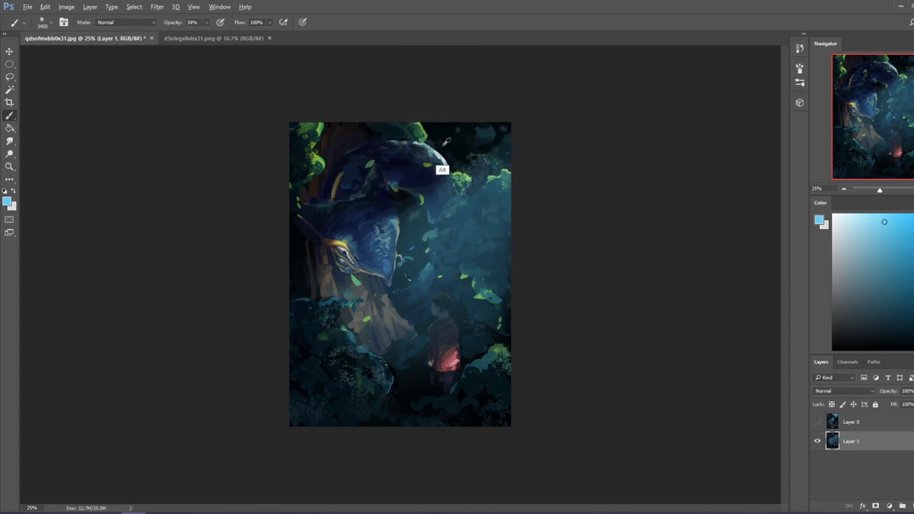
key(d)
key(bracketleft)
key(bracketleft)
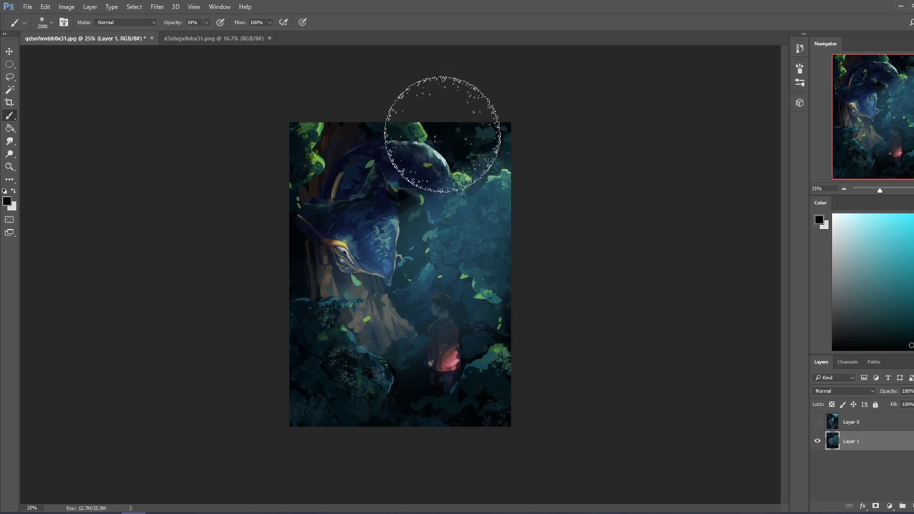
mouse_move(443, 134)
mouse_down()
mouse_move(402, 141)
mouse_move(457, 132)
mouse_move(444, 148)
mouse_up()
Tone down the highlights on the creature's curved back with a 400 px Darken-mode brush in a dark navy sampled from its body.
key(bracketleft)
key(bracketleft)
key(bracketleft)
key(bracketleft)
key(bracketleft)
key(bracketleft)
key(bracketleft)
key(bracketleft)
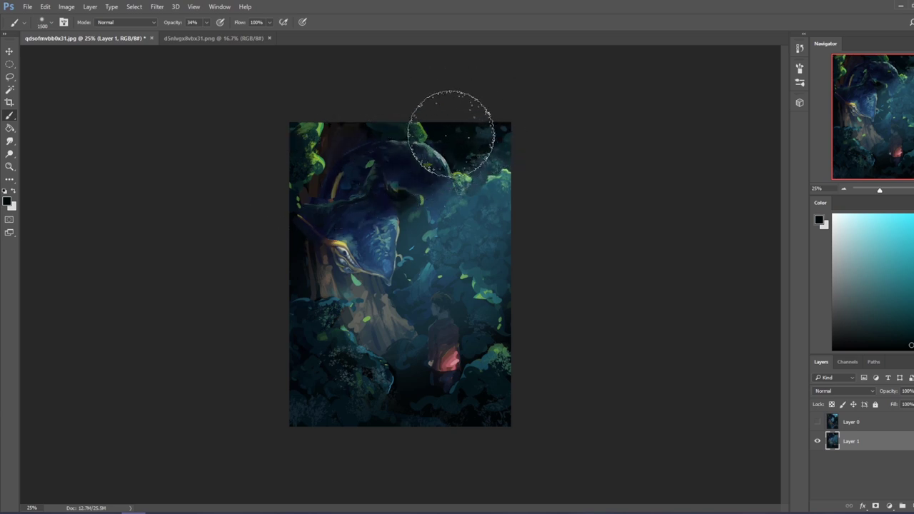
click(125, 22)
click(127, 62)
key(bracketleft)
key(bracketleft)
key(bracketleft)
key(bracketleft)
key(bracketleft)
key(bracketleft)
key(bracketleft)
key(bracketleft)
alt+click(407, 168)
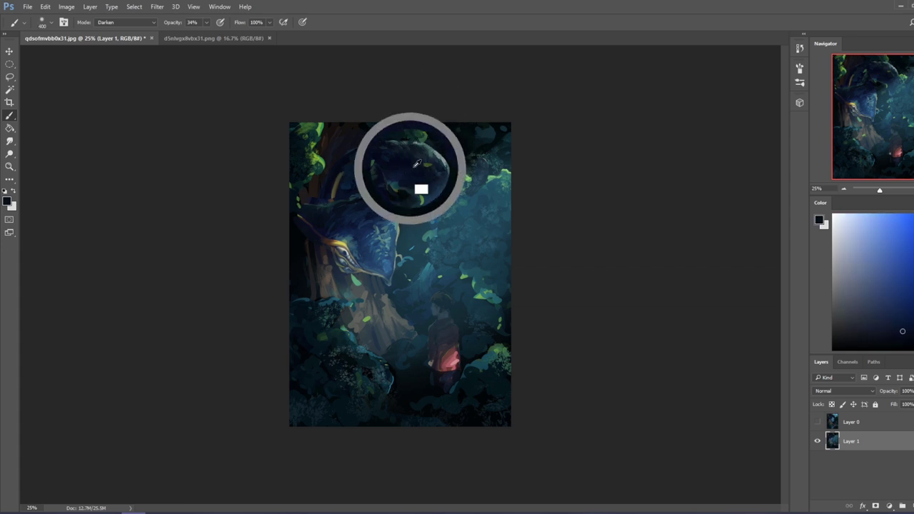
mouse_move(428, 150)
mouse_down()
mouse_move(396, 148)
mouse_move(453, 149)
mouse_up()
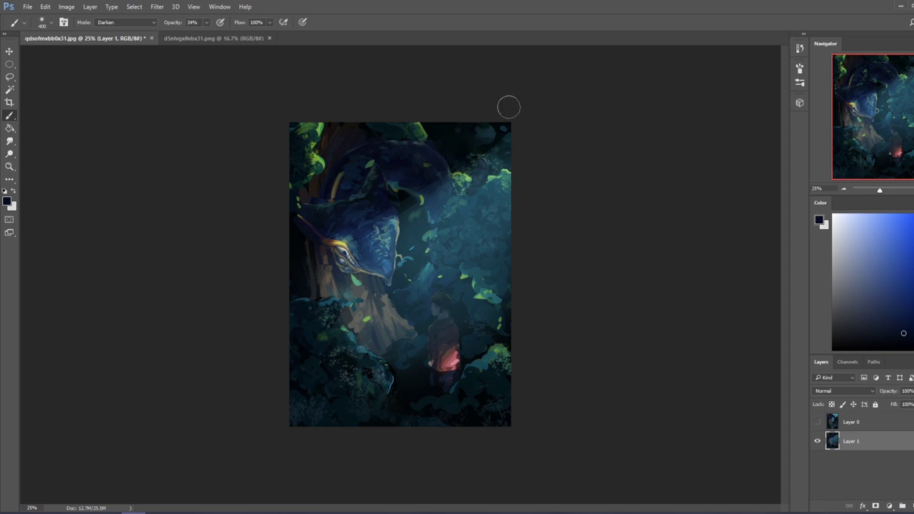
Darken the upper-left foliage and trunk with a 1300 px Darken-mode brush in a sampled dark blue, undoing the first stroke.
key(bracketright)
key(bracketright)
key(bracketright)
key(bracketright)
key(bracketright)
key(bracketright)
key(bracketright)
key(bracketright)
key(bracketright)
mouse_move(319, 147)
mouse_down()
mouse_move(335, 119)
mouse_move(320, 145)
mouse_up()
key(ctrl+z)
alt+click(389, 179)
alt+click(390, 147)
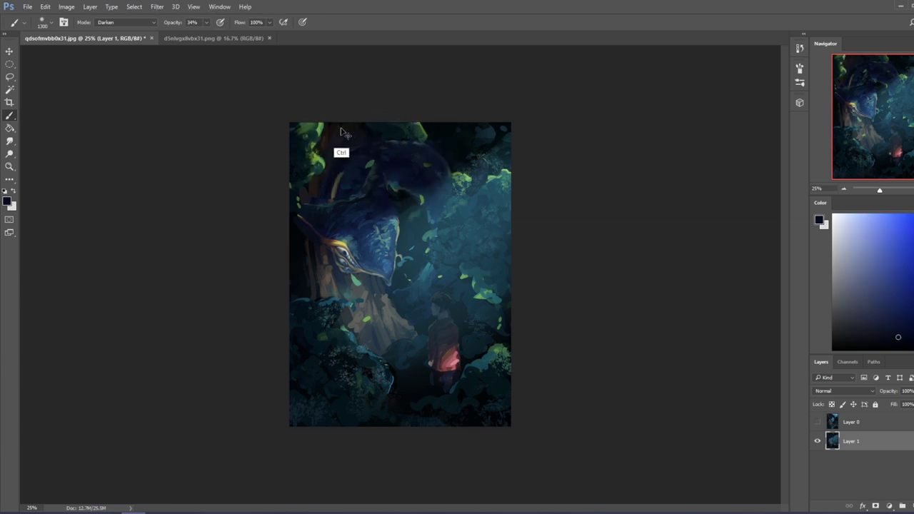
drag(327, 118, 314, 157)
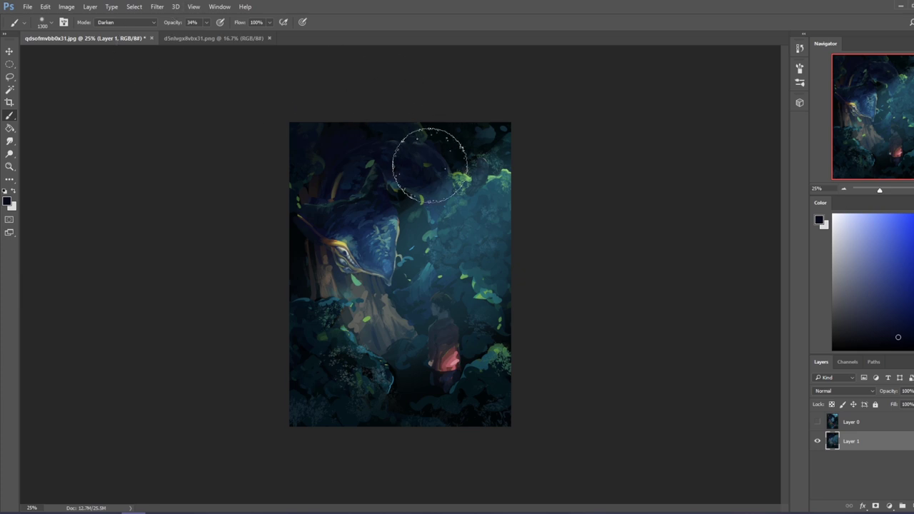
Duplicate Layer 1 and brush haze over the path in Lighten mode with a muted blue sampled from the background foliage.
key(ctrl+minus)
key(ctrl+minus)
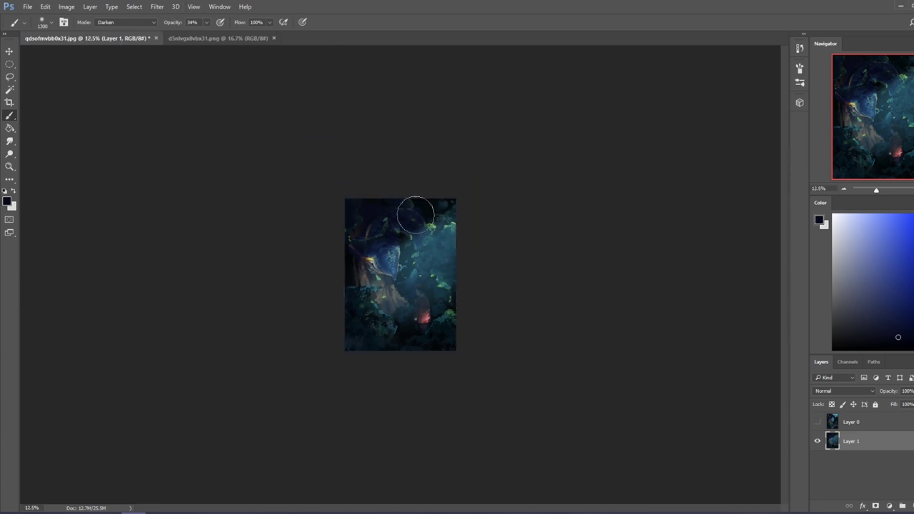
alt+click(431, 247)
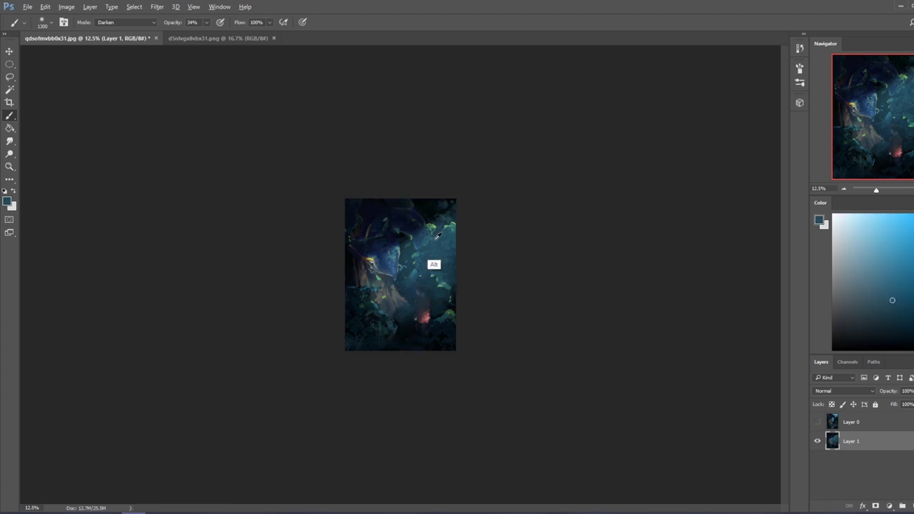
click(123, 24)
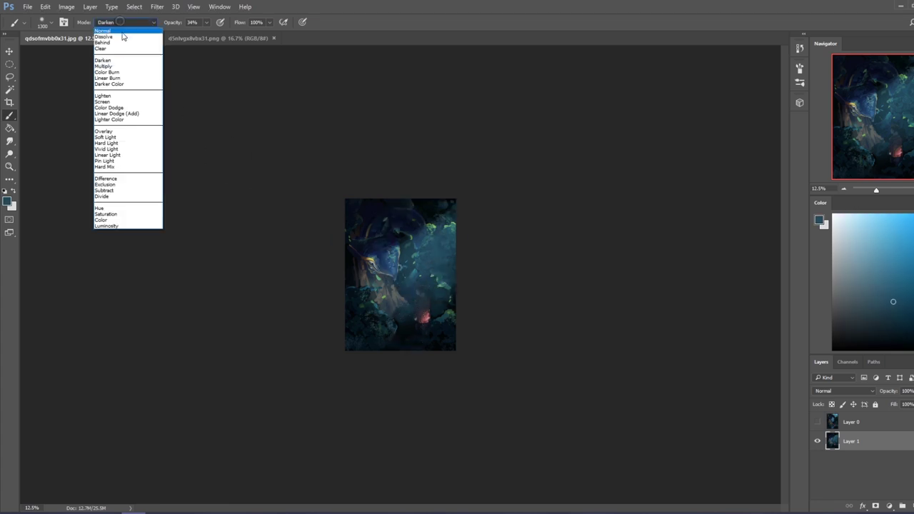
click(118, 95)
key(ctrl+j)
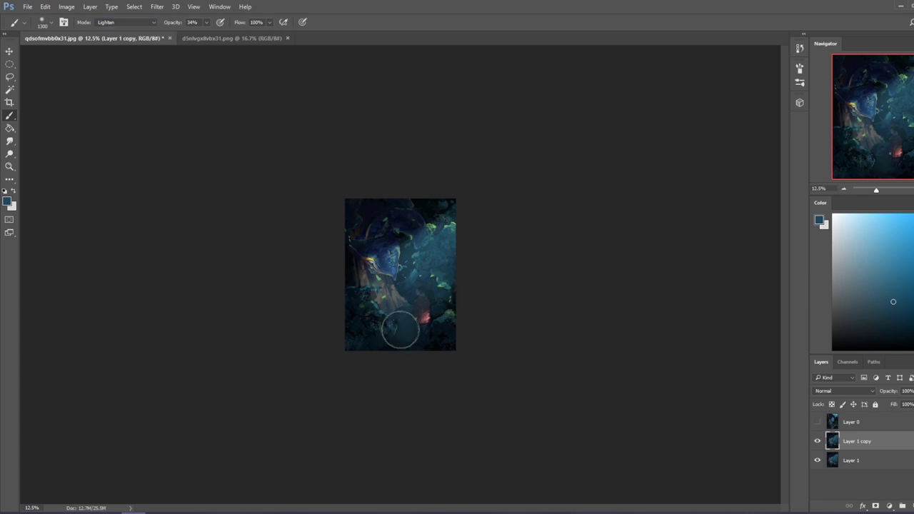
Erase the new haze from the dark foreground bushes along the painting's lower edge on Layer 1 copy.
key(w)
click(391, 317)
key(Delete)
key(ctrl+d)
key(e)
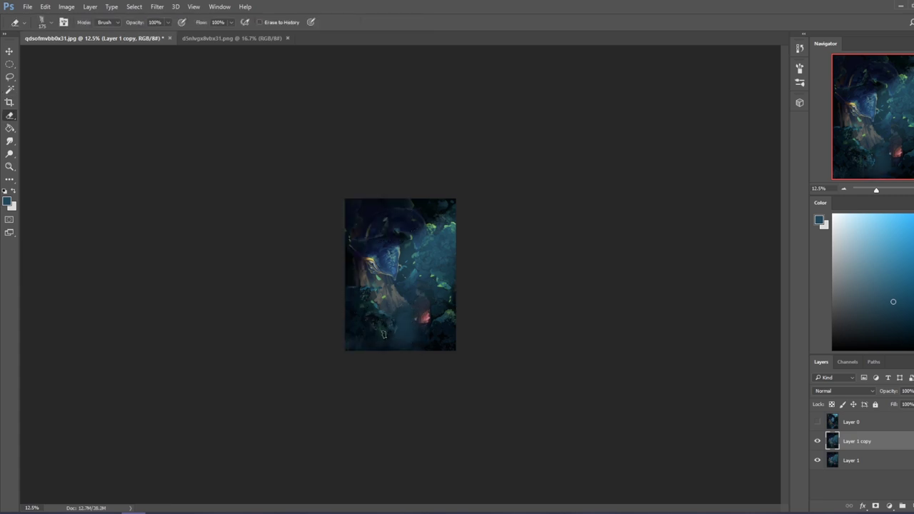
key(bracketright)
key(bracketright)
mouse_move(450, 322)
mouse_down()
mouse_move(411, 352)
mouse_move(360, 361)
mouse_up()
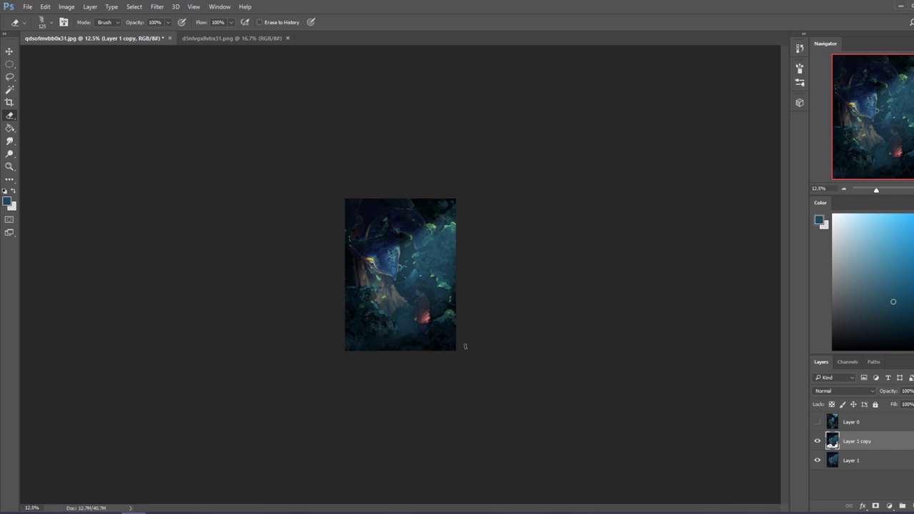
Lasso two rounded areas in the painting's lower-left corner, adding the second to the first selection.
key(ctrl+plus)
key(ctrl+plus)
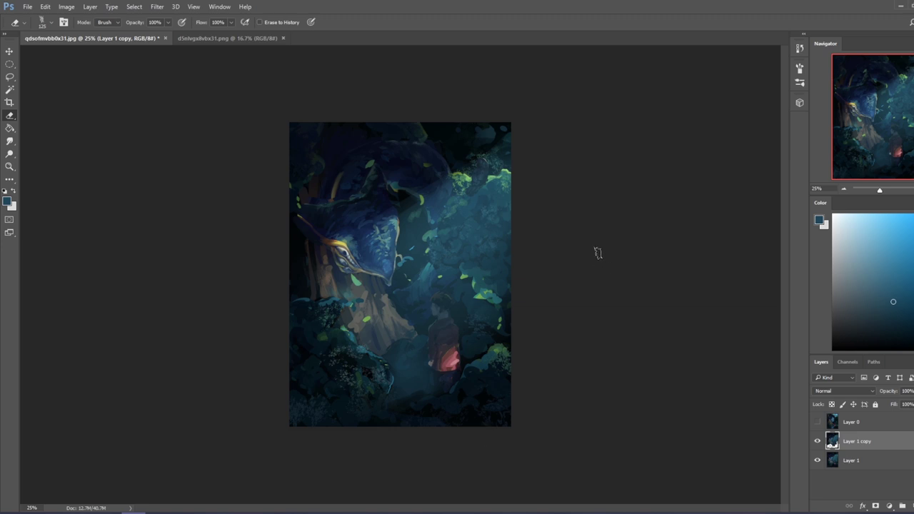
key(l)
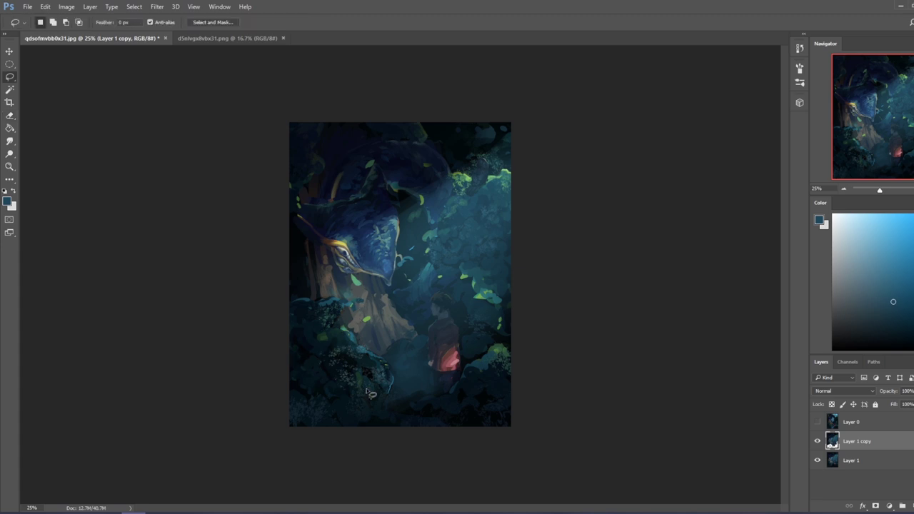
mouse_move(344, 395)
mouse_down()
mouse_move(368, 400)
mouse_move(326, 430)
mouse_move(373, 421)
mouse_up()
key(shift)
mouse_move(305, 382)
mouse_down()
mouse_move(302, 414)
mouse_move(284, 404)
mouse_move(282, 379)
mouse_move(311, 386)
mouse_up()
key(alt)
key(shift)
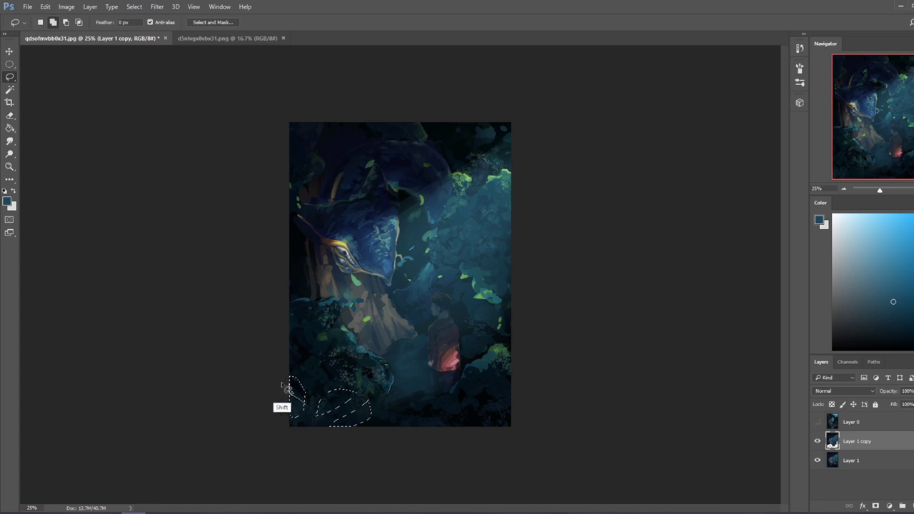
Subtract thin branch and leaf slivers from the lower-left selection and refine its outline along the painting's bottom edge.
key(alt)
mouse_move(291, 399)
mouse_down()
mouse_move(319, 400)
mouse_move(297, 392)
mouse_up()
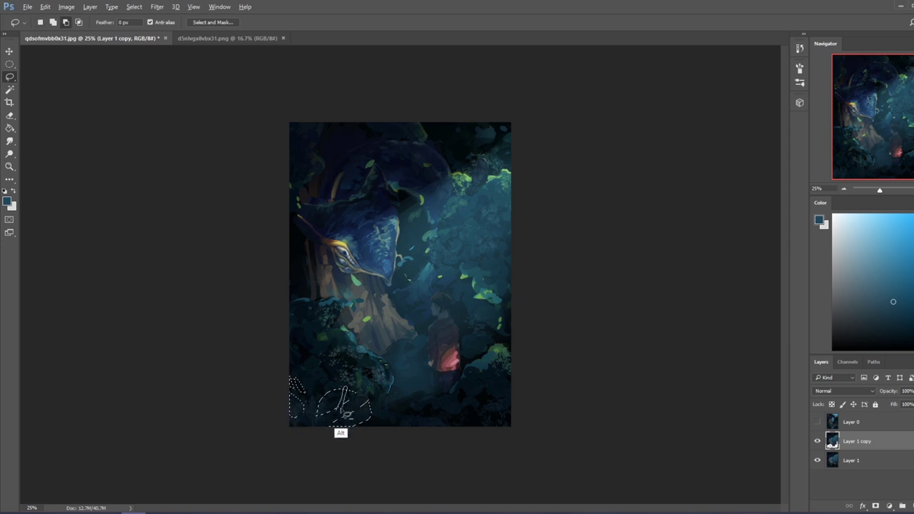
key(alt)
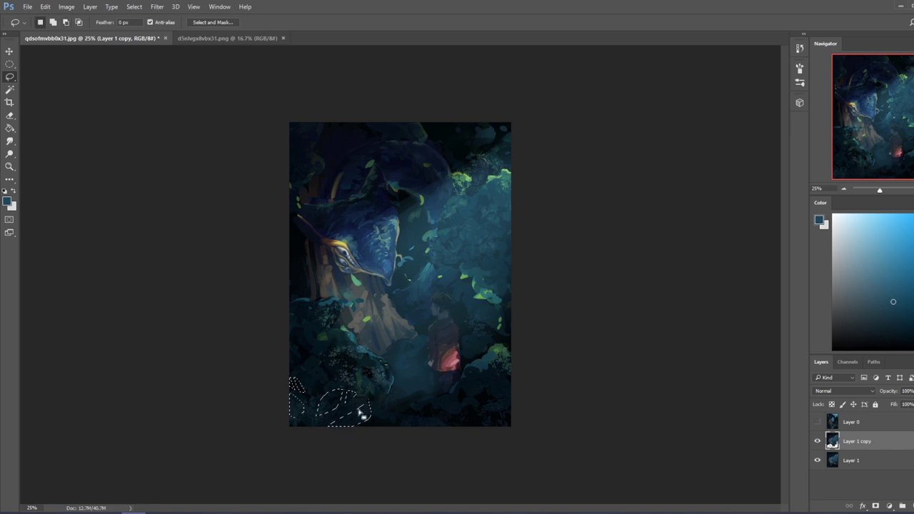
drag(371, 405, 369, 401)
key(alt)
drag(359, 417, 362, 413)
key(alt)
mouse_move(355, 410)
mouse_down()
mouse_move(307, 427)
mouse_move(305, 412)
mouse_move(295, 433)
mouse_move(292, 417)
mouse_move(313, 408)
mouse_move(309, 417)
mouse_move(309, 408)
mouse_move(296, 433)
mouse_move(292, 401)
mouse_up()
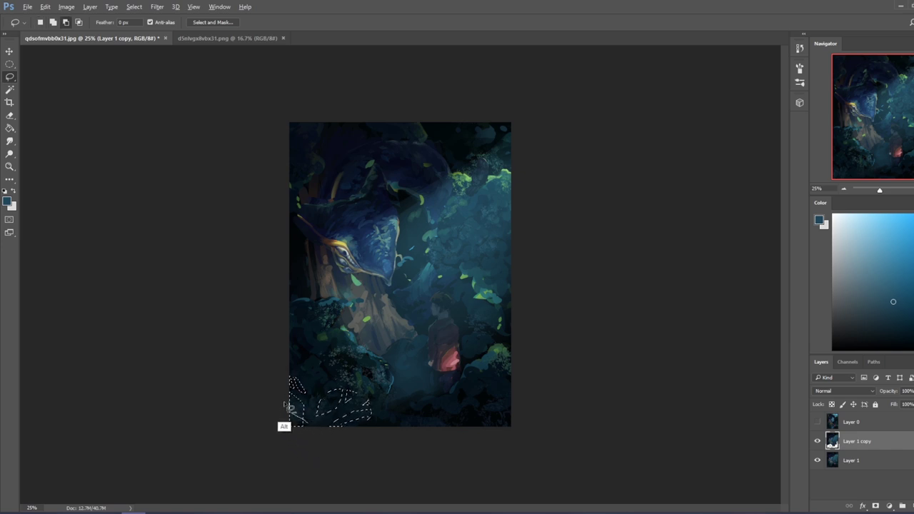
drag(296, 415, 310, 425)
key(alt)
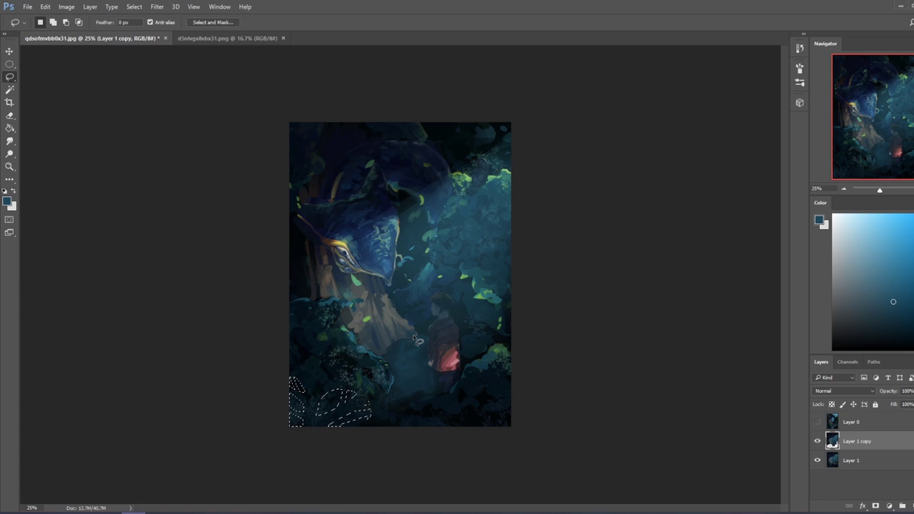
key(shift)
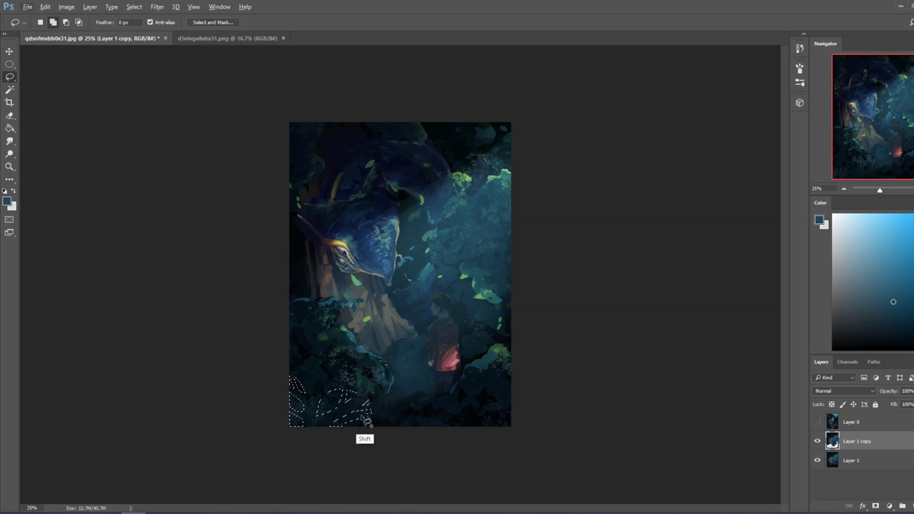
drag(376, 427, 355, 449)
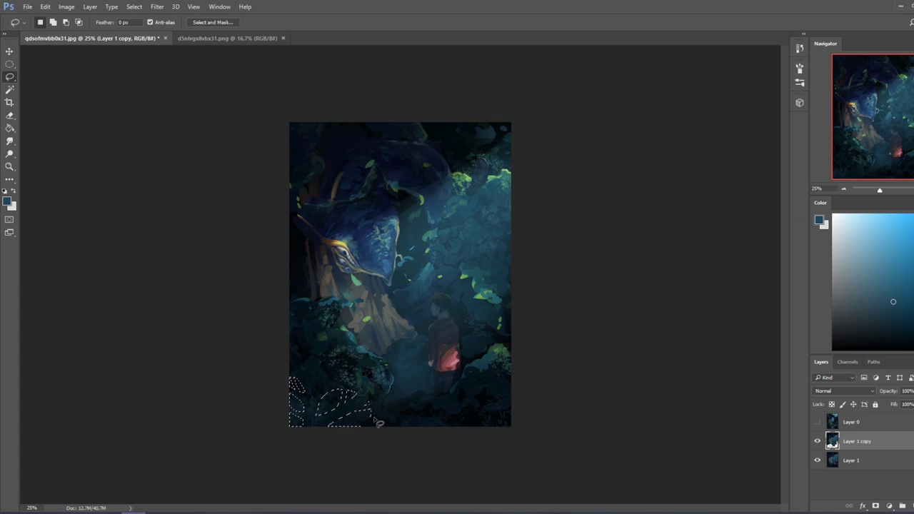
Brush muted blue haze into the selected lower-left gaps with the 1300 px Lighten-mode brush to reveal the plant silhouette.
key(ctrl+d)
key(b)
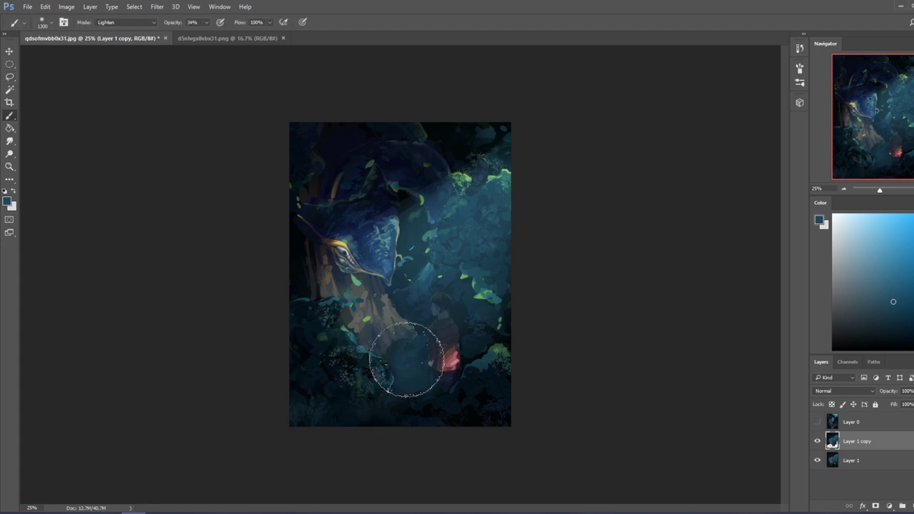
key(ctrl+z)
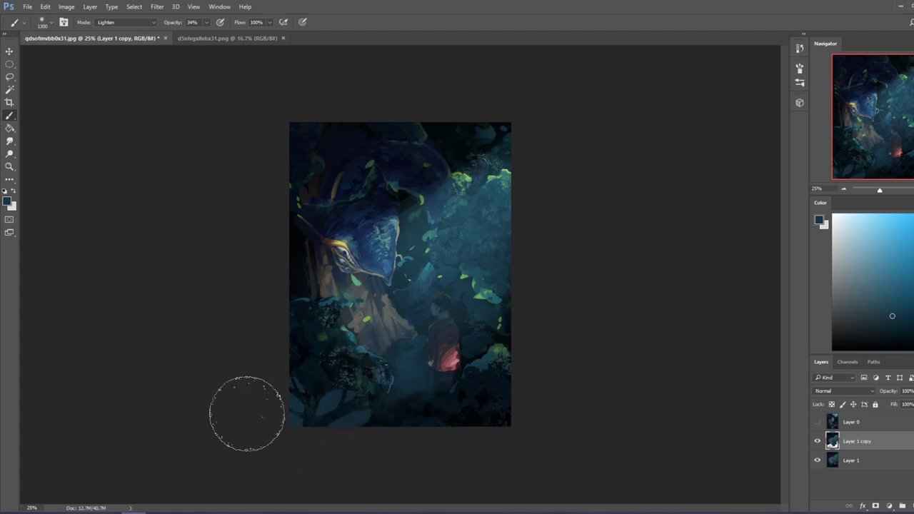
Lasso a thin leaf-shaped area along the painting's bottom edge beneath the plant silhouette.
key(m)
right_click(381, 333)
click(451, 131)
key(b)
key(l)
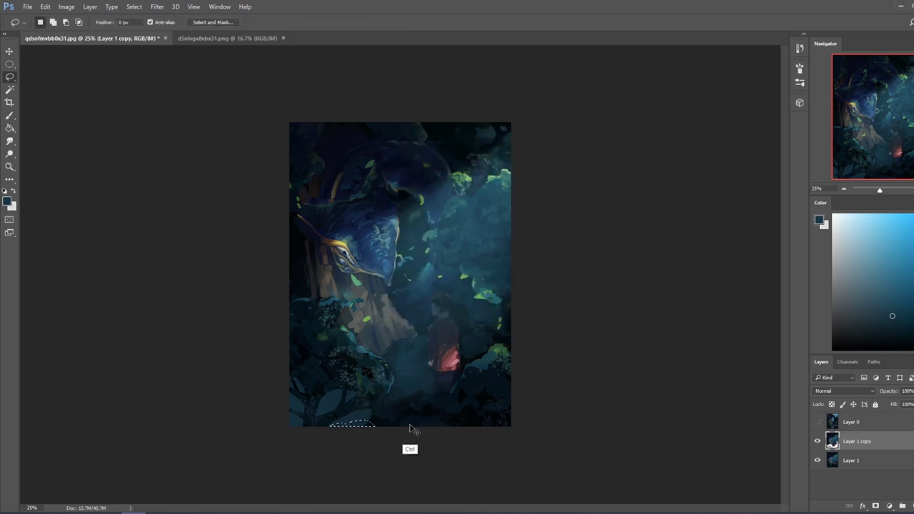
Set the brush to Normal mode at 100% opacity, reset its colour to black and sample a dark tone from the plant.
key(b)
key(d)
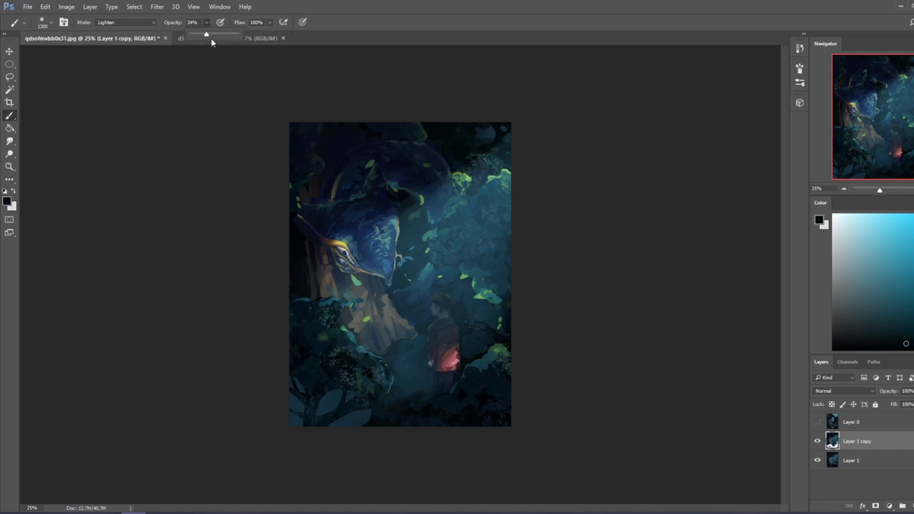
click(147, 26)
click(107, 31)
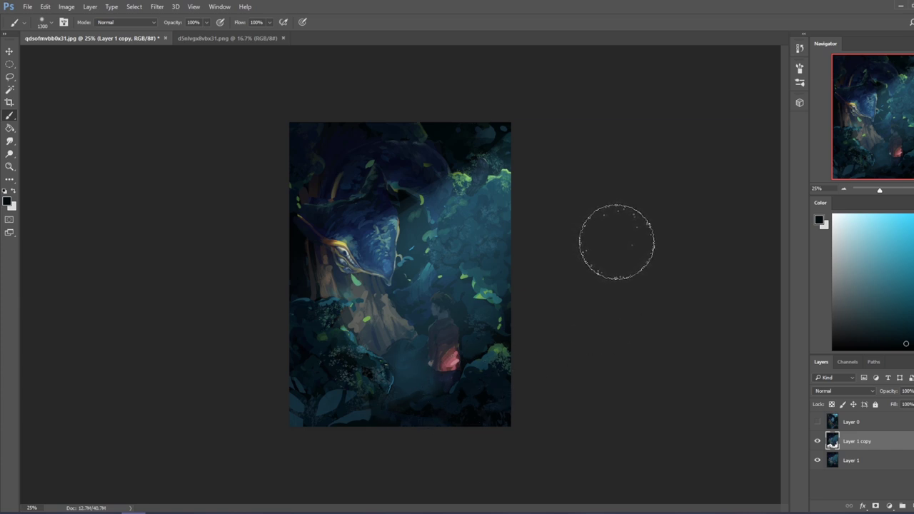
key(m)
right_click(402, 249)
click(434, 266)
key(b)
alt+click(333, 404)
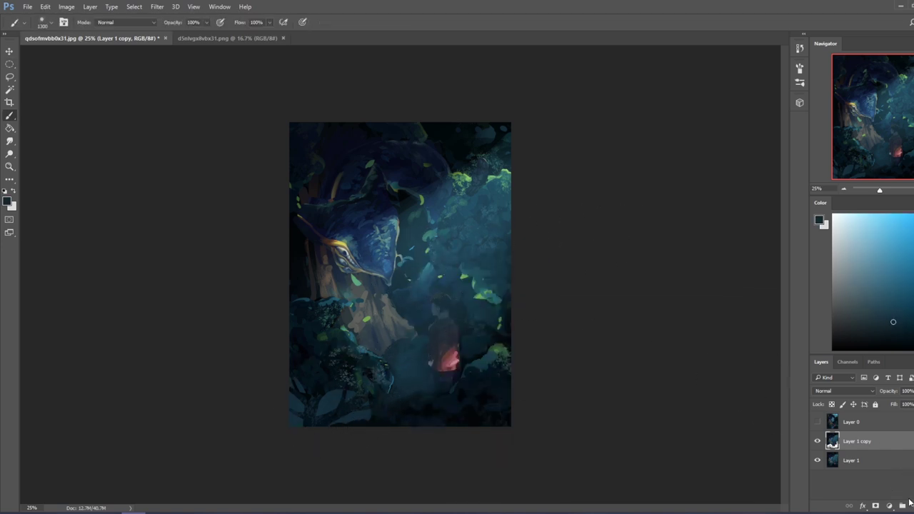
Add a new layer above Layer 1 copy and paint a soft light blue glow between the creature's head and the large bush.
click(909, 505)
click(880, 227)
mouse_move(405, 282)
mouse_down()
mouse_move(412, 243)
mouse_move(401, 284)
mouse_up()
key(e)
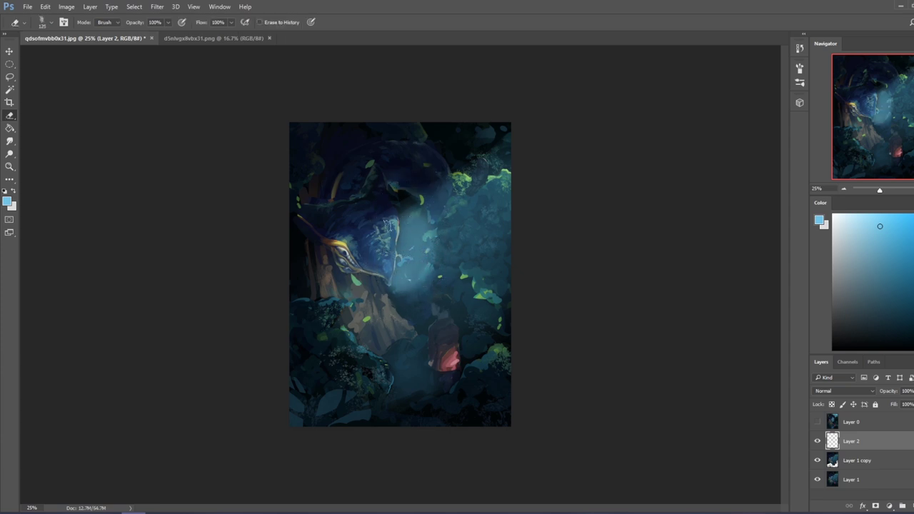
Erase the blue glow where it spills over the creature's head and canopy, enlarging the eraser to 600 px.
mouse_move(386, 240)
mouse_down()
mouse_move(399, 285)
mouse_move(434, 270)
mouse_move(424, 281)
mouse_move(443, 256)
mouse_move(431, 211)
mouse_up()
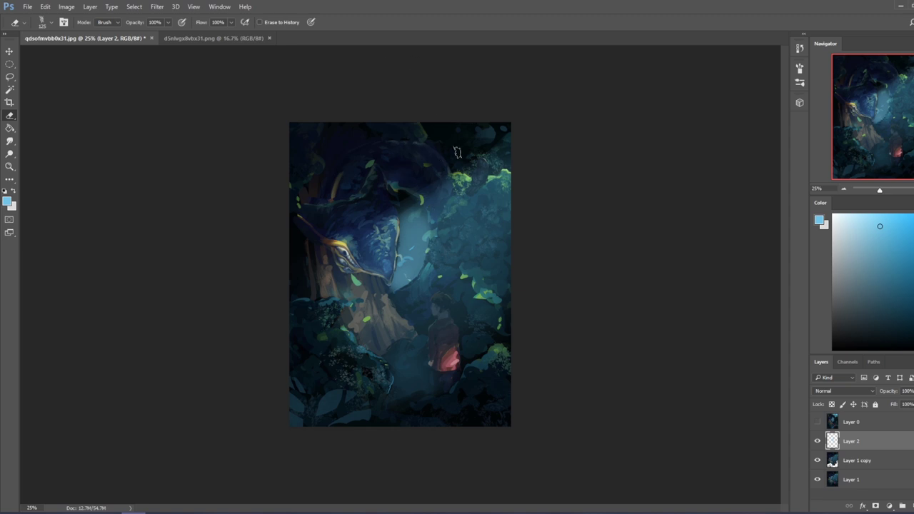
key(])
key(])
key(])
key(])
key(])
key(])
key(])
key(])
key(])
key(])
key(])
key(])
mouse_move(406, 194)
mouse_down()
mouse_move(368, 274)
mouse_move(403, 193)
mouse_up()
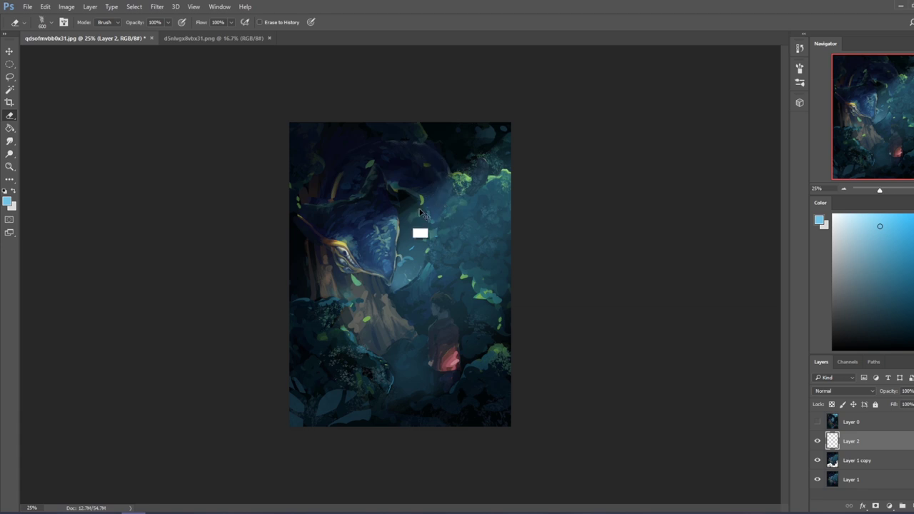
key(ctrl+z)
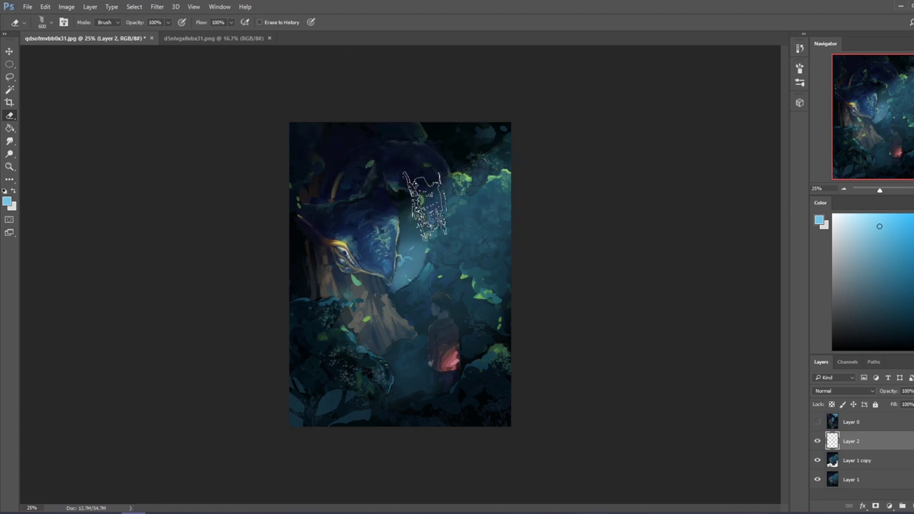
Lasso the brown trunk area beneath the creature's jaw and switch to the Burn tool.
key(l)
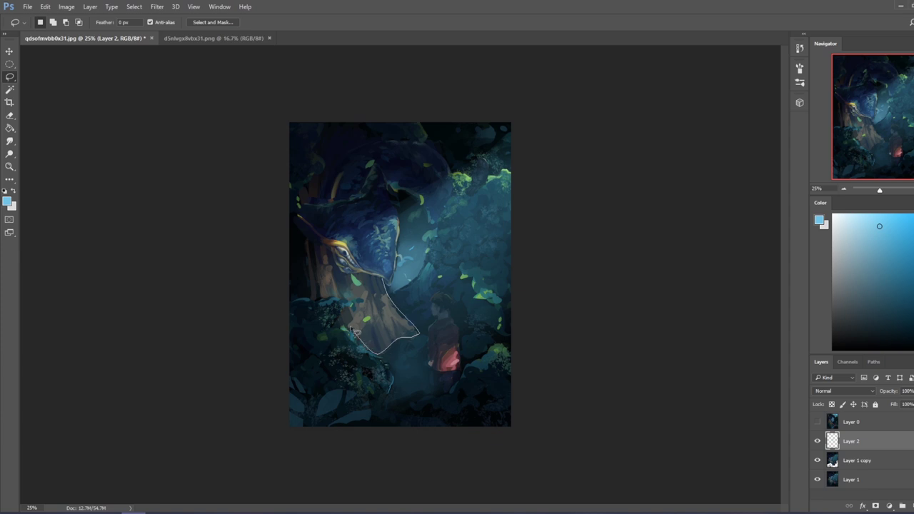
mouse_move(372, 282)
mouse_down()
mouse_move(324, 248)
mouse_move(332, 306)
mouse_up()
key(shift)
click(11, 154)
click(33, 164)
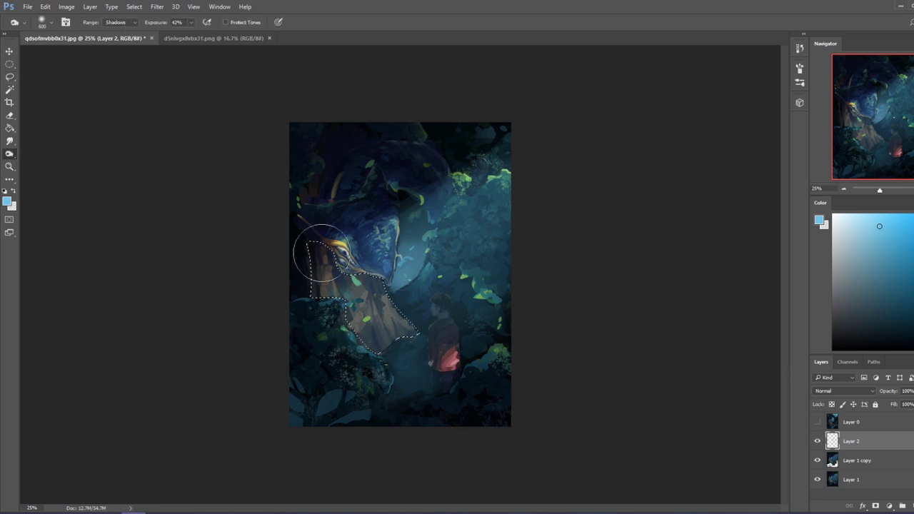
Merge Layer 2 into Layer 1 copy, and merge that result down into Layer 1.
right_click(864, 446)
click(821, 357)
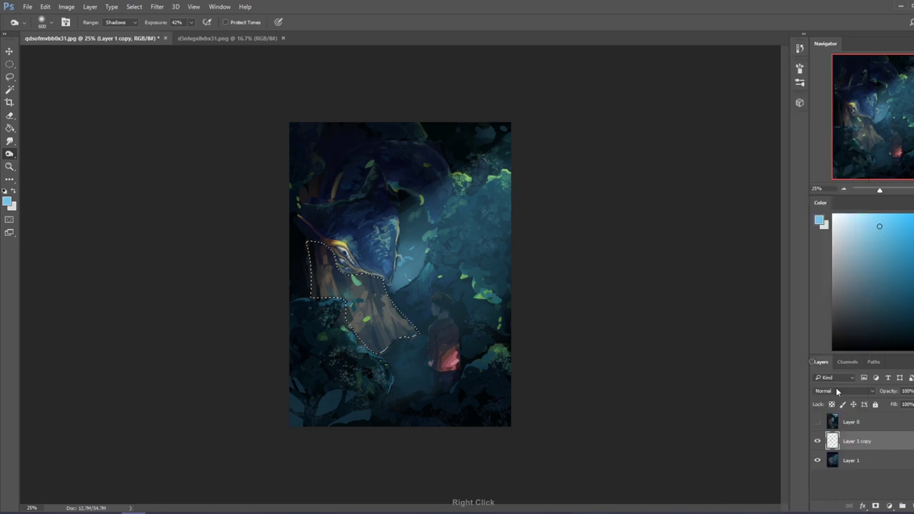
right_click(851, 441)
click(811, 358)
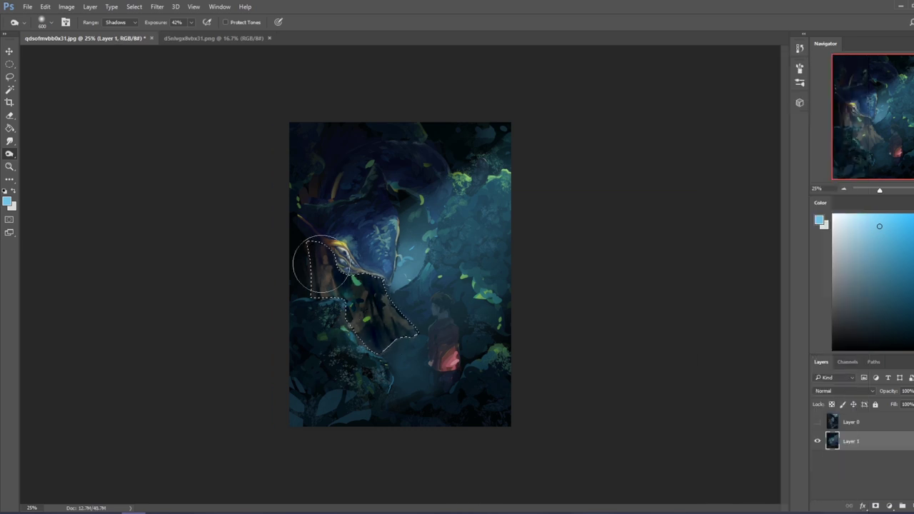
Set the Burn tool's exposure to 21% and darken the selected brown trunk.
mouse_move(190, 32)
mouse_down()
mouse_move(190, 86)
mouse_move(179, 33)
mouse_up()
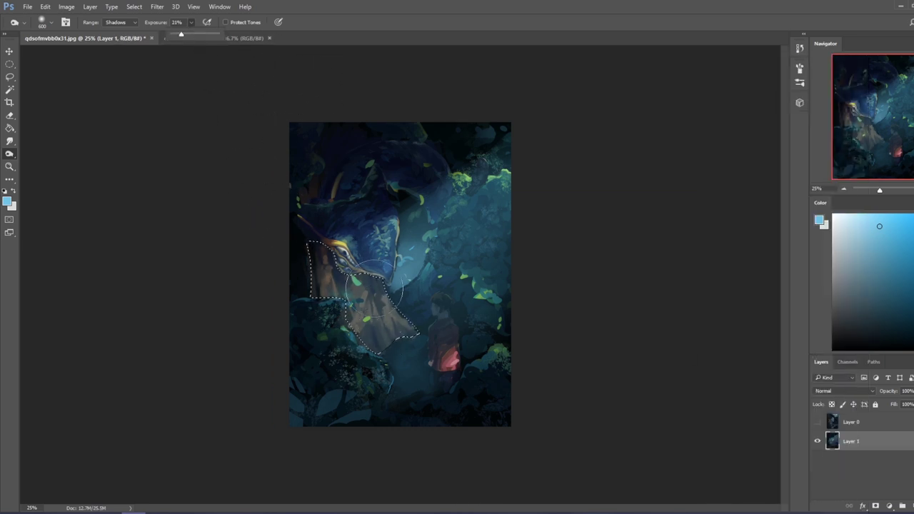
drag(392, 335, 359, 338)
key(ctrl+d)
Brush a dark shadow onto the trunk beneath the creature's jaw with a 700 px near-black brush.
key(b)
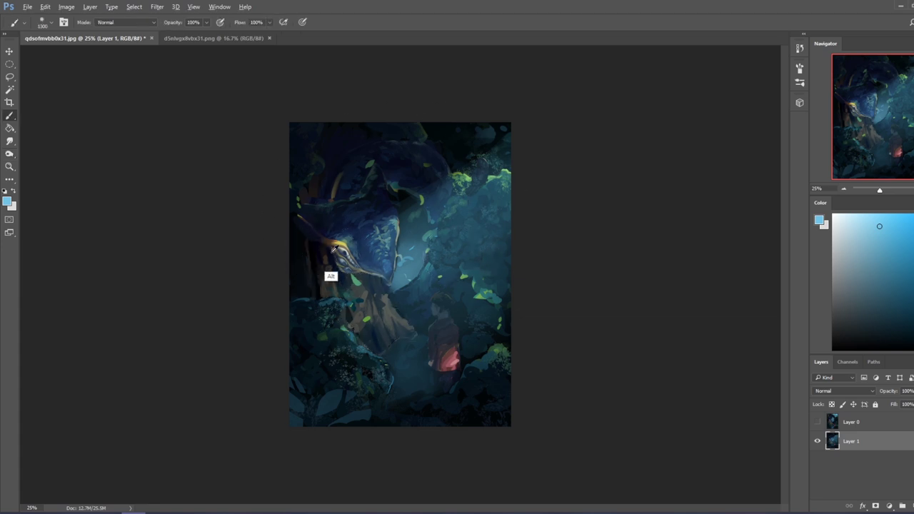
key(d)
key(bracketleft)
key(bracketleft)
key(bracketleft)
key(bracketleft)
key(bracketleft)
key(bracketleft)
drag(355, 284, 389, 289)
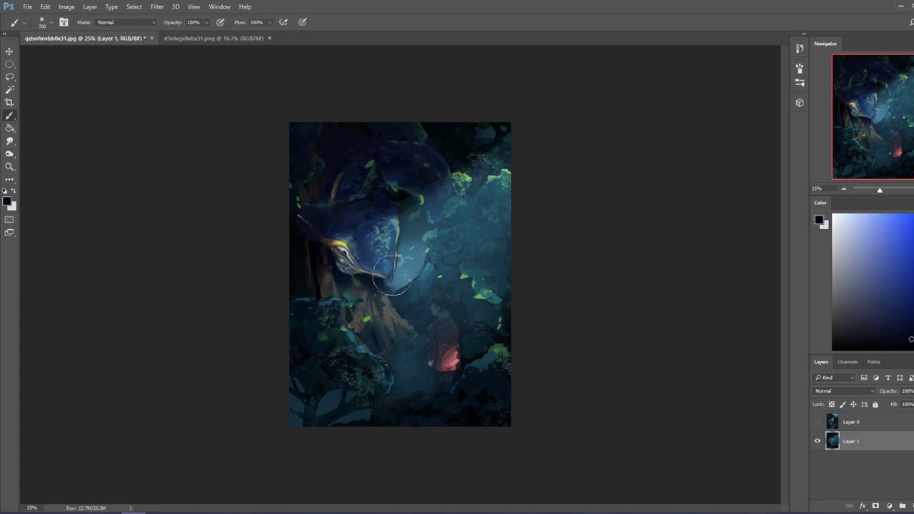
key(6)
key(1)
Lasso the small gap under the creature's chin and paint it with sampled muted blue at 100% opacity.
key(l)
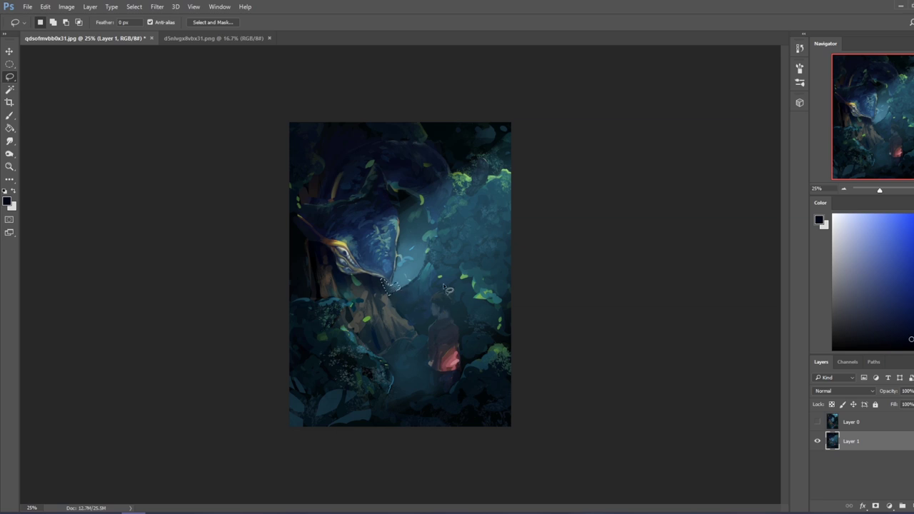
key(b)
alt+click(398, 306)
drag(212, 35, 229, 34)
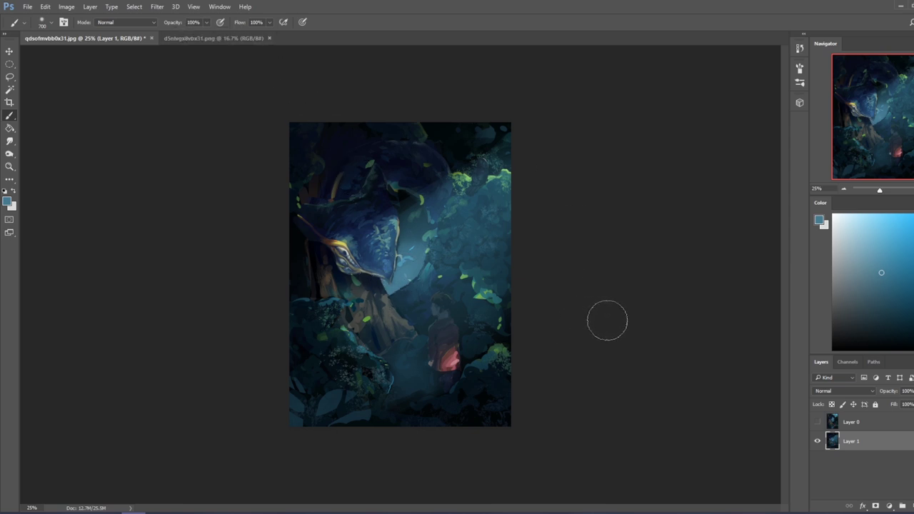
Lasso the gaps on both sides of the figure's shoulders and paint them with the sampled muted blue.
key(l)
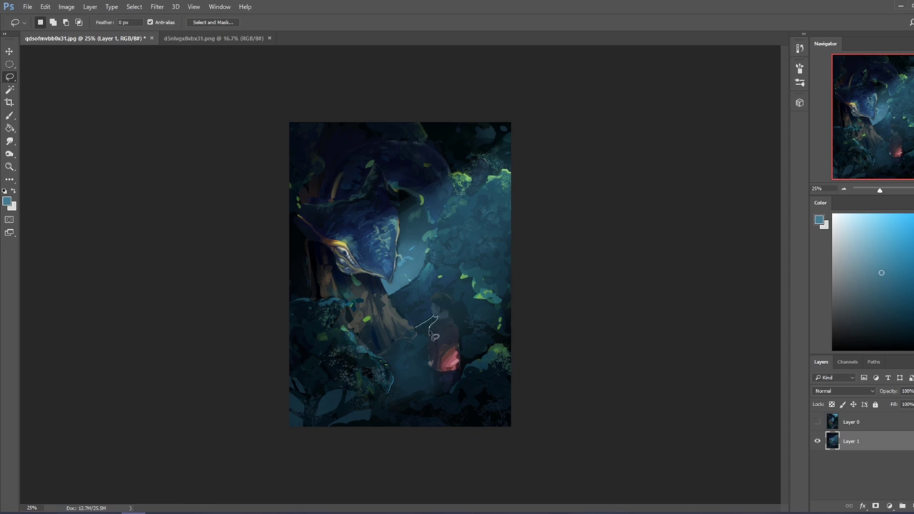
drag(438, 330, 436, 328)
key(shift)
mouse_move(461, 295)
mouse_down()
mouse_move(465, 346)
mouse_move(475, 331)
mouse_move(463, 324)
mouse_up()
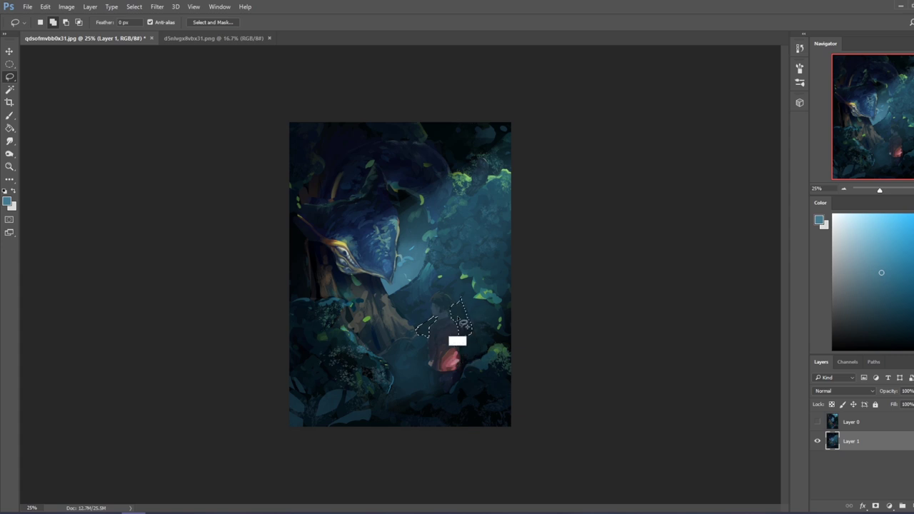
key(ctrl)
alt+click(395, 279)
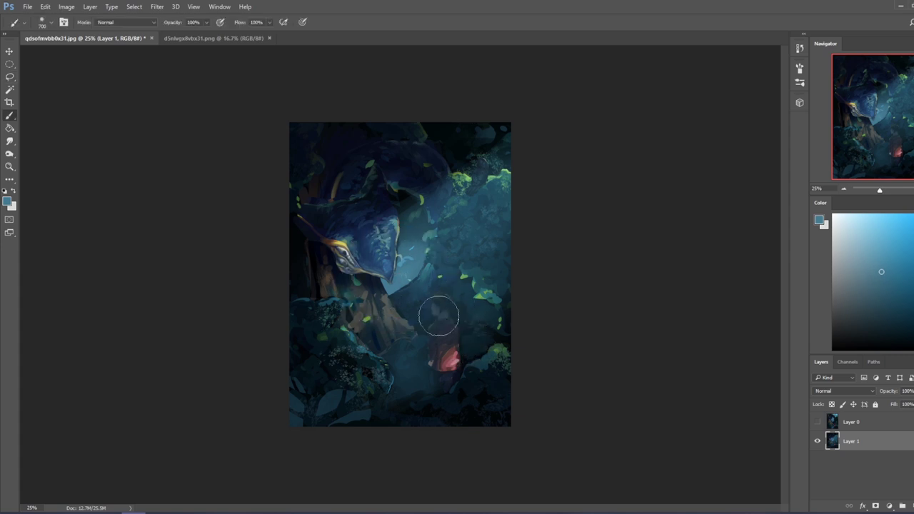
drag(439, 314, 451, 349)
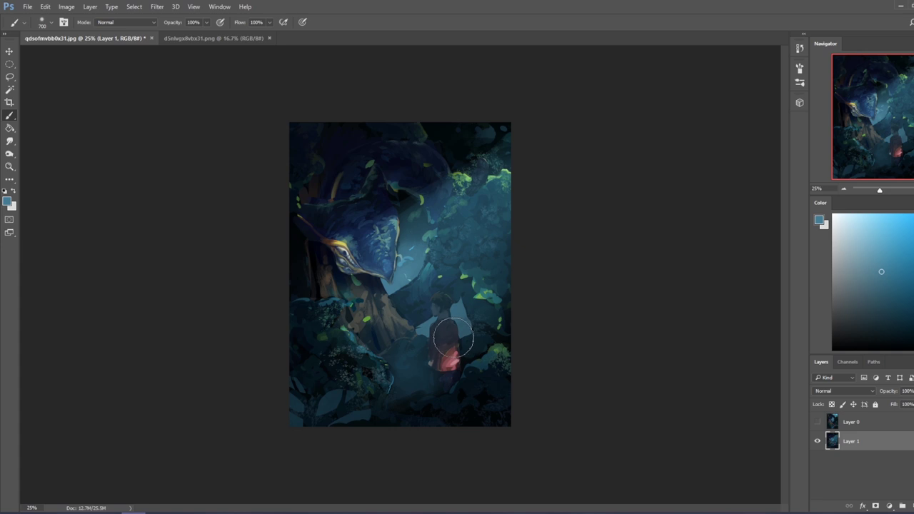
Enlarge the brush to 1500 px and lasso the dark background beside the creature's head in the painting's upper-right corner, hiding the selection outline.
key(])
key(])
key(])
key(])
key(])
key(])
key(])
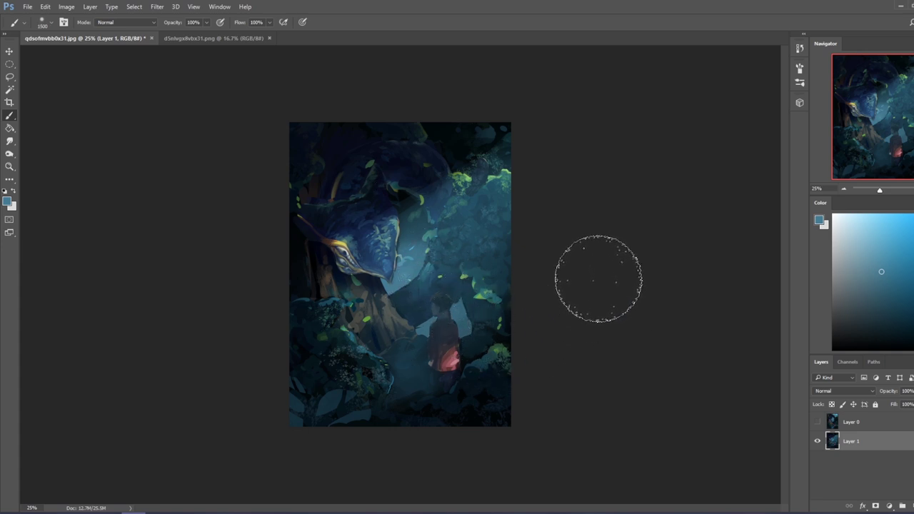
key(l)
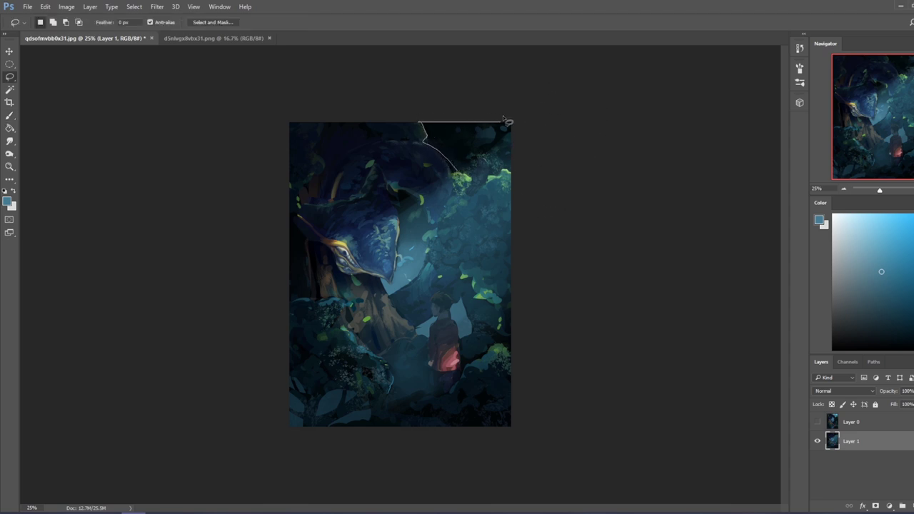
mouse_move(470, 171)
mouse_down()
mouse_move(399, 191)
mouse_move(400, 219)
mouse_move(431, 205)
mouse_up()
key(ctrl+h)
Brush sampled dark teal haze over the selected upper-right background with the 1500 px brush at 38% opacity.
key(b)
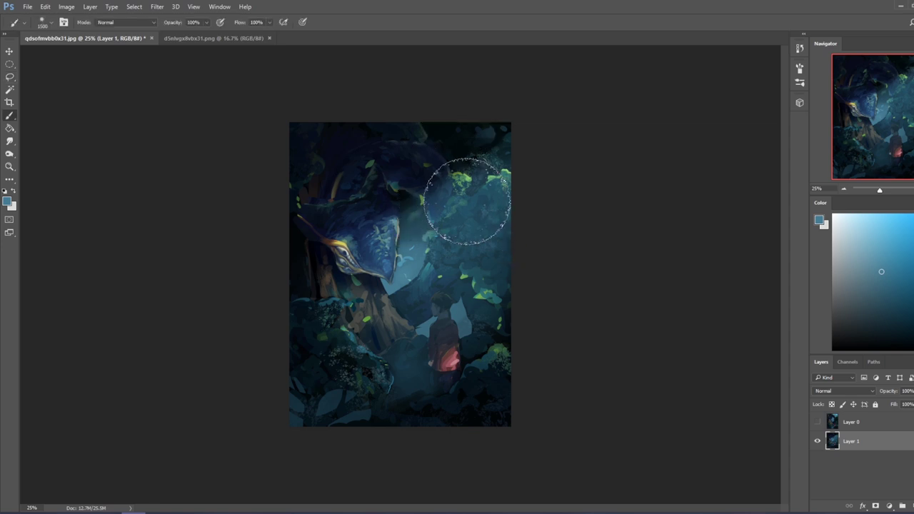
alt+click(412, 280)
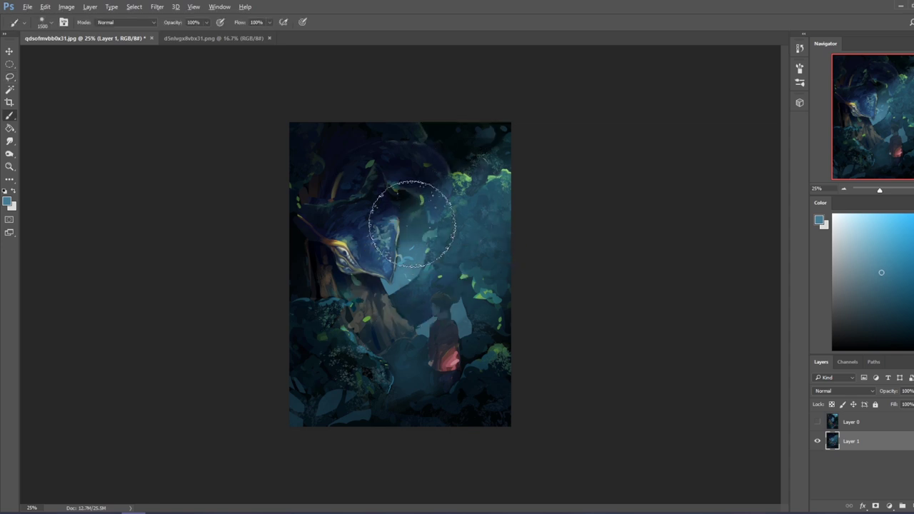
click(207, 22)
click(179, 37)
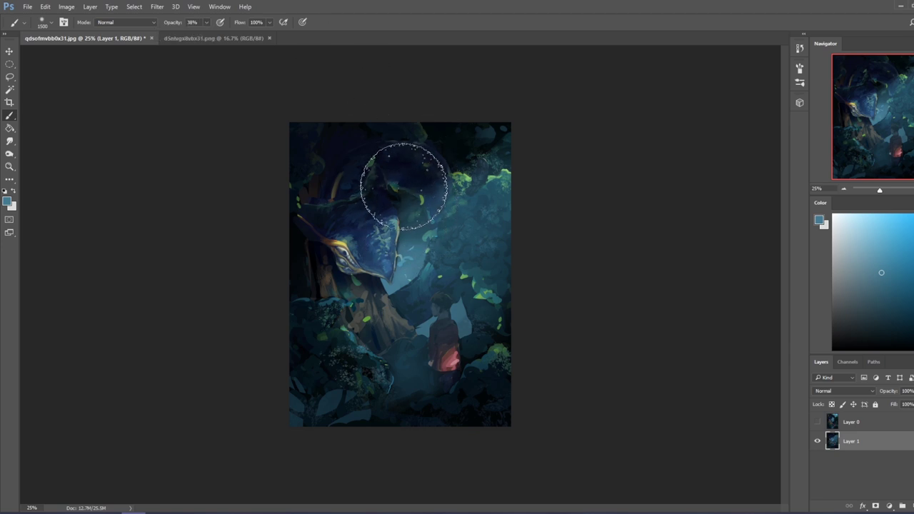
alt+click(409, 215)
mouse_move(502, 124)
mouse_down()
mouse_move(466, 131)
mouse_move(467, 97)
mouse_move(443, 122)
mouse_up()
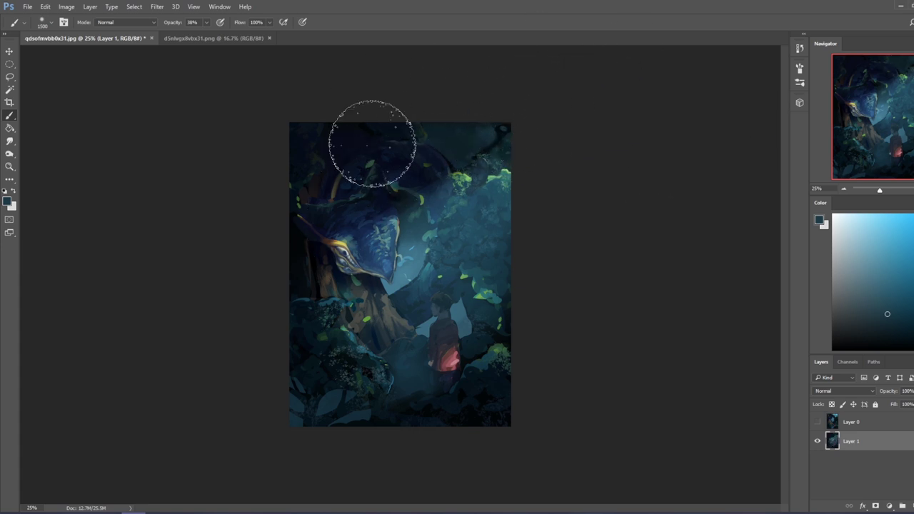
Lasso the gap between the brown trunk and the figure, and hide the selection outline.
key(l)
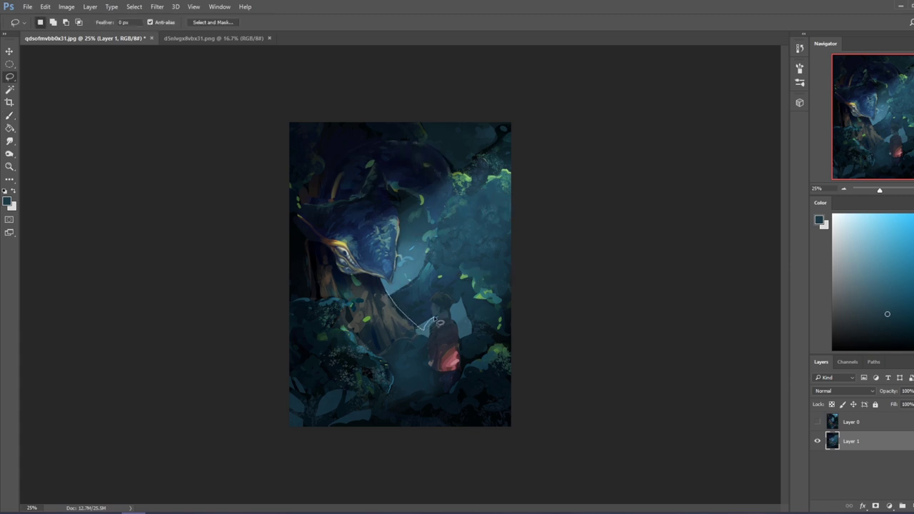
mouse_move(401, 284)
mouse_down()
mouse_move(423, 283)
mouse_move(382, 298)
mouse_move(415, 279)
mouse_up()
drag(435, 316, 413, 328)
key(ctrl+d)
Shrink the brush and sample a dark navy tone from the creature's head for shading the selected gap.
key(b)
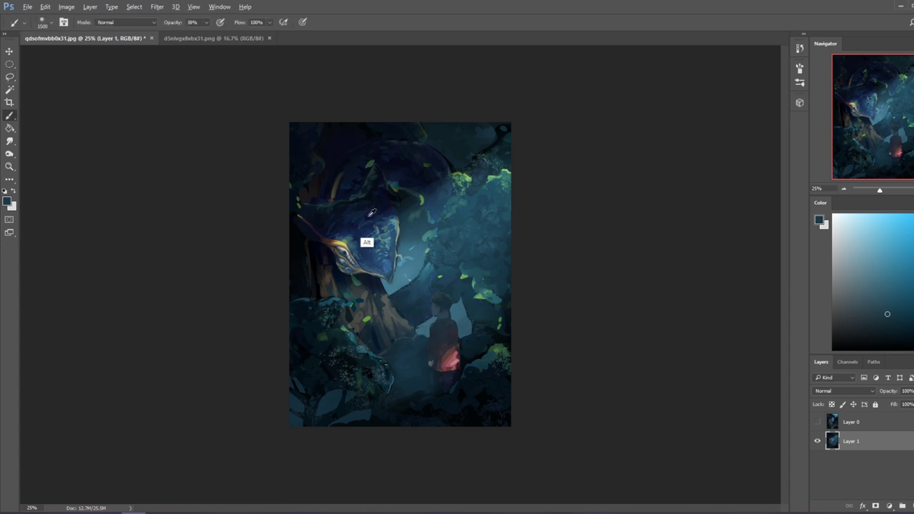
alt+click(399, 188)
key(bracketleft)
key(bracketleft)
key(bracketleft)
key(bracketleft)
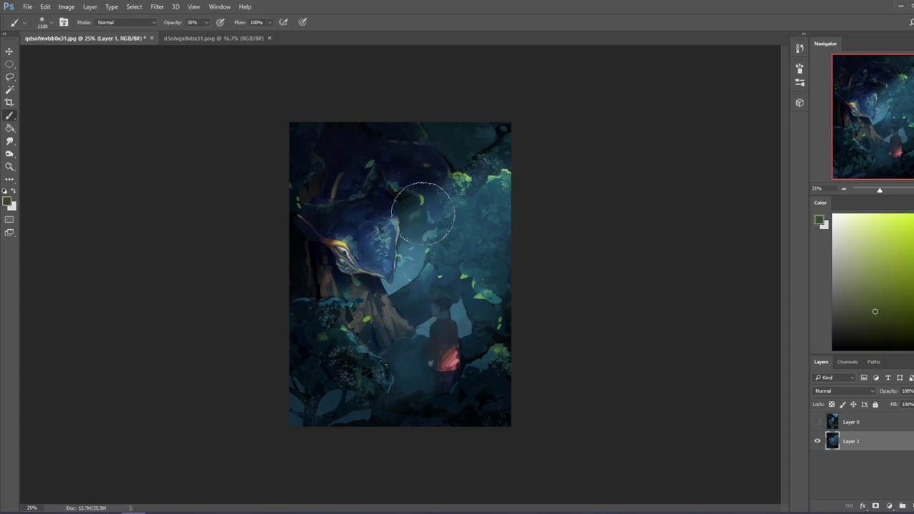
alt+click(382, 197)
key(bracketleft)
key(bracketleft)
key(bracketleft)
key(bracketleft)
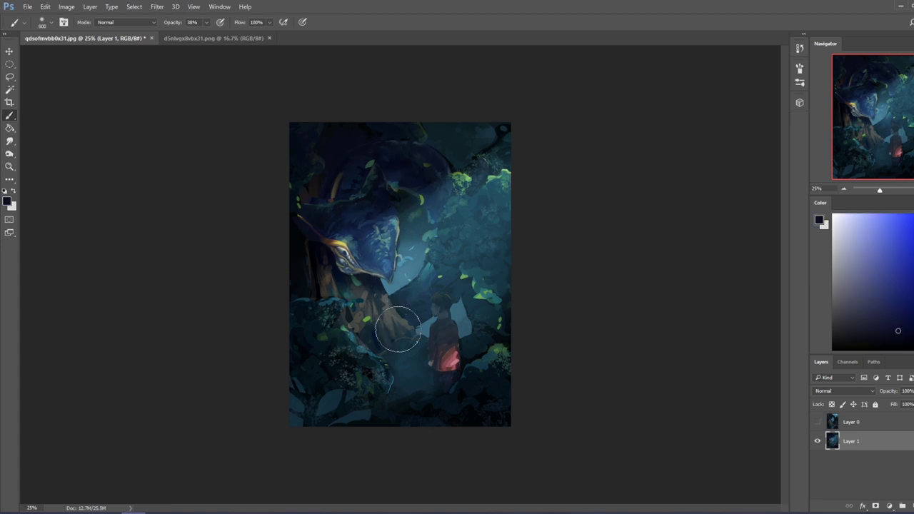
Sample the muted blue of the glow beneath the chin and brush it softly near the selected gap at 900 px.
key(bracketleft)
key(bracketleft)
key(bracketleft)
alt+click(409, 282)
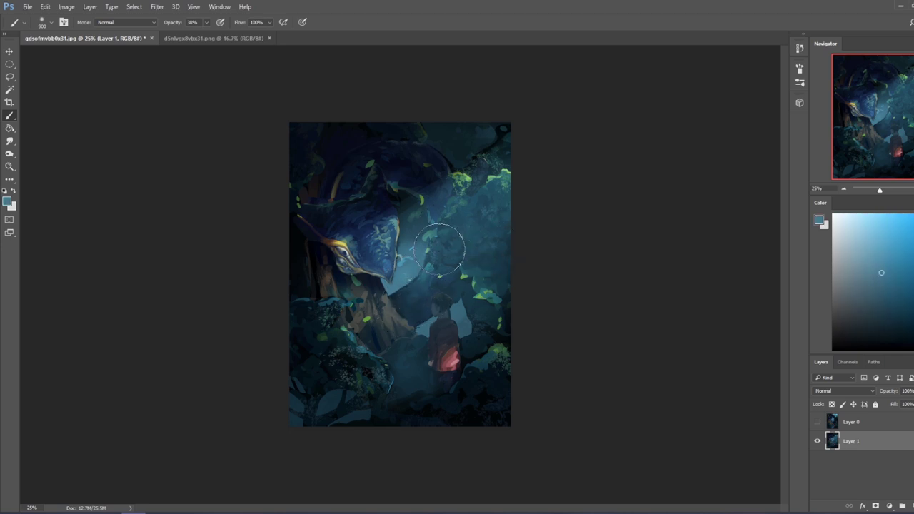
Extend the lasso selection from the trunk gap across the area around and above the figure's head.
key(m)
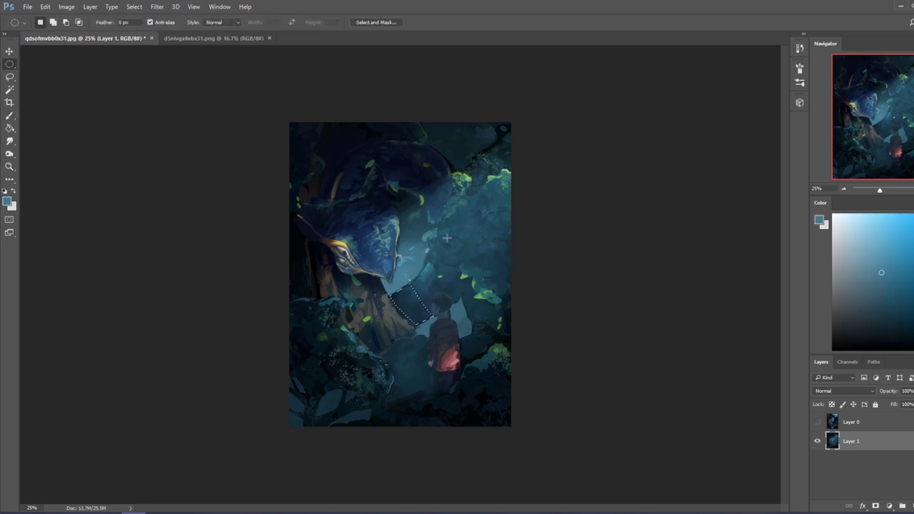
key(l)
mouse_move(419, 287)
mouse_down()
mouse_move(442, 271)
mouse_move(464, 280)
mouse_move(462, 300)
mouse_move(429, 325)
mouse_move(407, 300)
mouse_move(431, 308)
mouse_move(436, 296)
mouse_move(444, 299)
mouse_move(447, 323)
mouse_move(431, 310)
mouse_move(438, 295)
mouse_move(457, 316)
mouse_up()
key(ctrl+z)
key(ctrl+d)
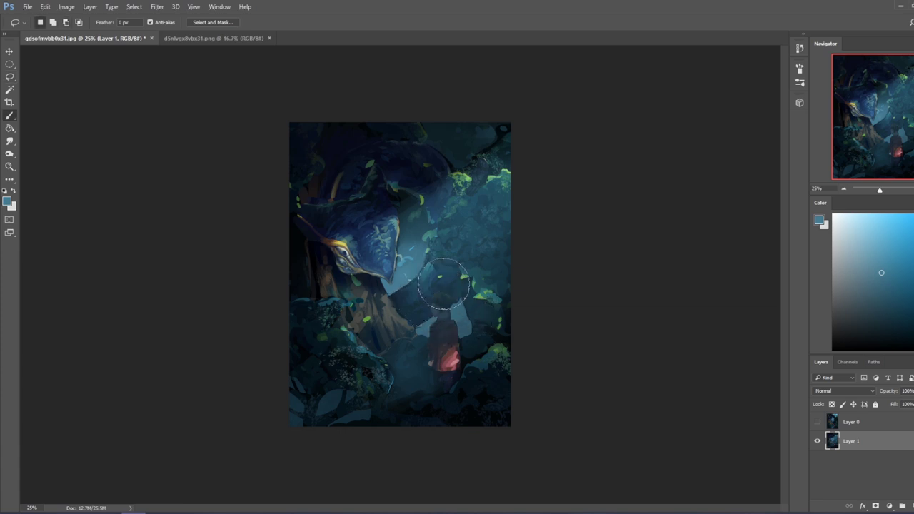
Undo the haze brushed over the figure's head and switch to the Burn tool.
key(b)
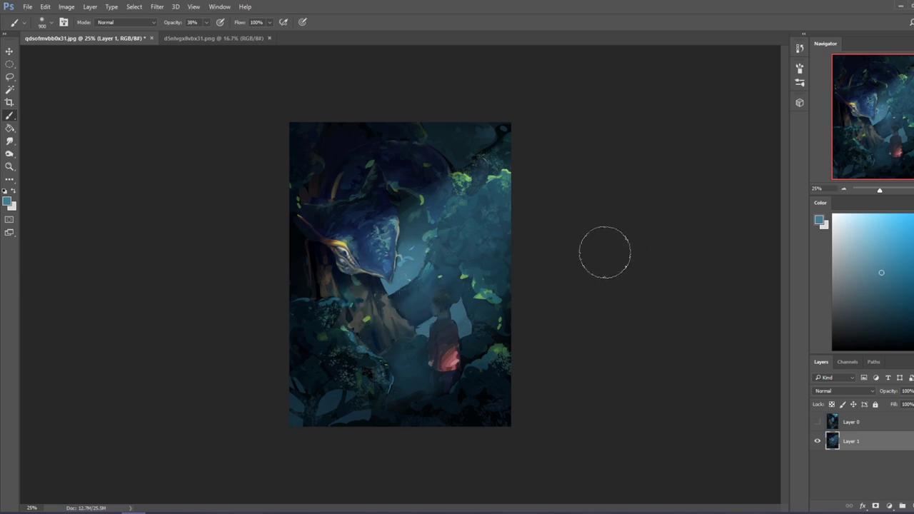
key(ctrl+alt+z)
click(10, 158)
right_click(9, 161)
click(33, 162)
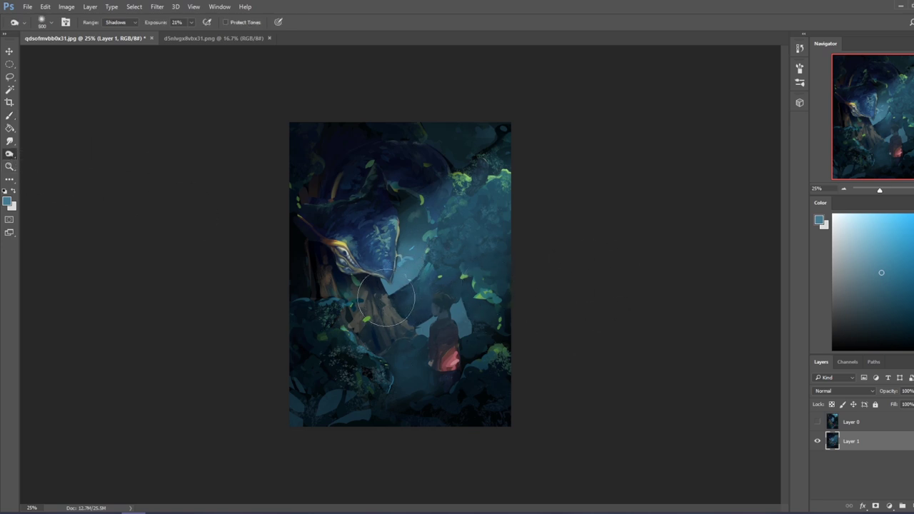
key(m)
right_click(410, 281)
click(448, 289)
key(b)
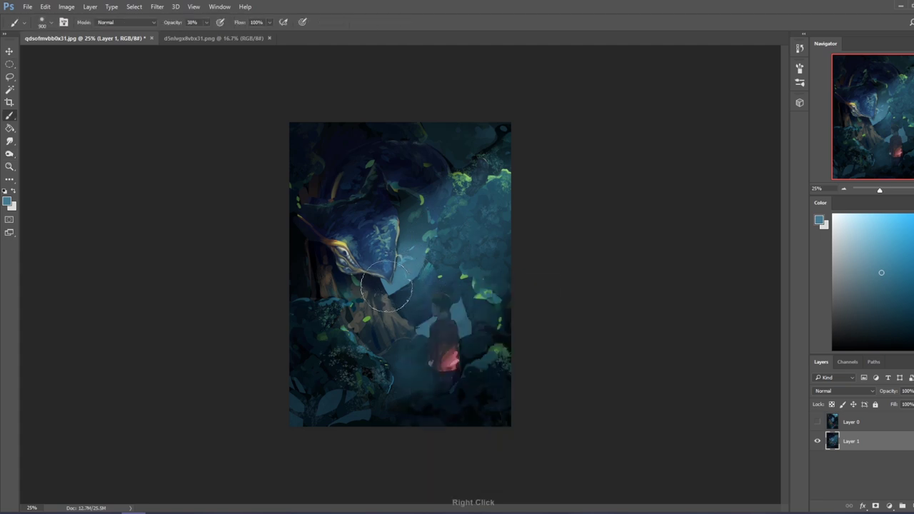
key(ctrl+z)
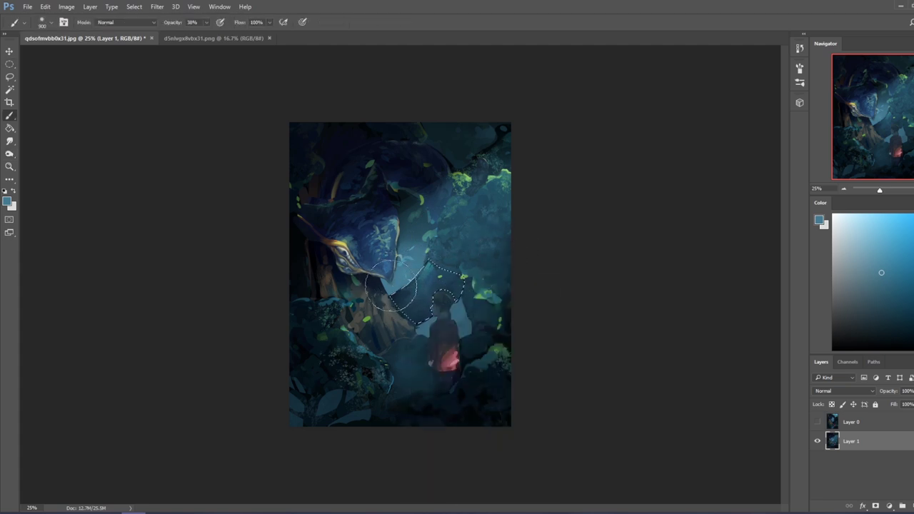
key(ctrl+z)
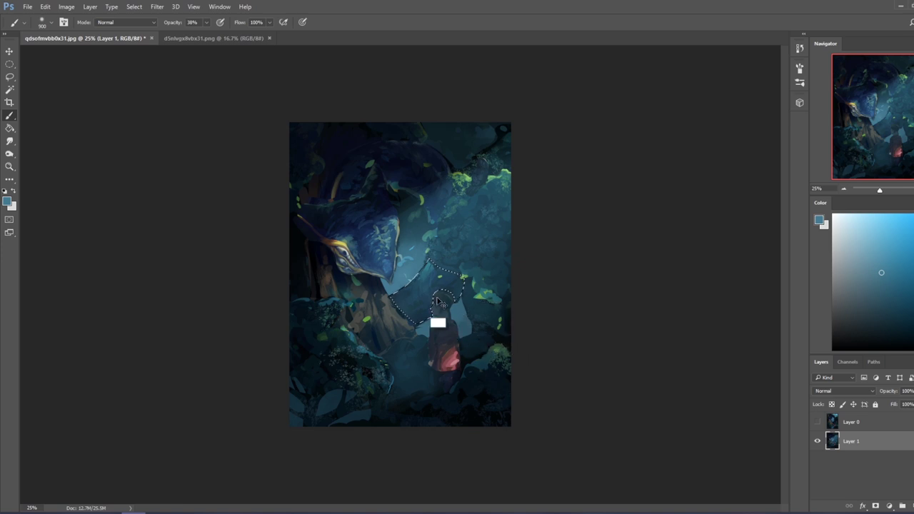
Brush soft muted blue haze into the gap between the trunk and the figure's head at 38% opacity.
key(ctrl+d)
drag(391, 309, 416, 291)
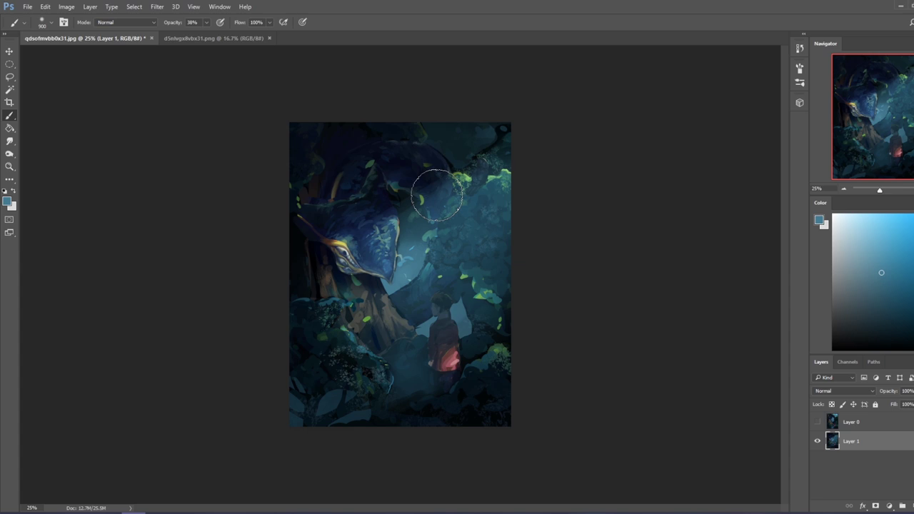
Lasso the misty ground around the figure's lower body, from the trunk to the painting's edge, and hide the selection outline.
key(l)
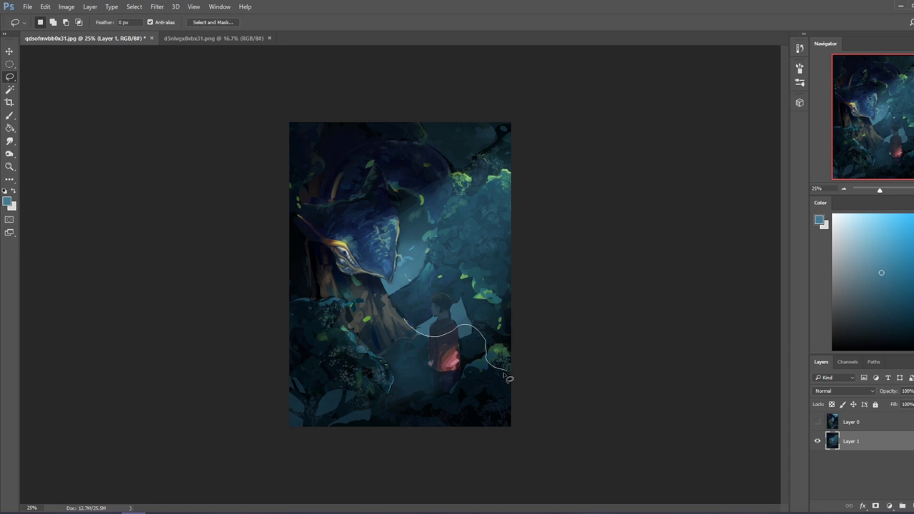
mouse_move(426, 362)
mouse_down()
mouse_move(447, 365)
mouse_move(429, 400)
mouse_move(411, 411)
mouse_move(392, 391)
mouse_move(413, 376)
mouse_move(373, 331)
mouse_move(428, 360)
mouse_up()
drag(402, 415, 449, 402)
drag(442, 362, 443, 387)
key(b)
key(ctrl+h)
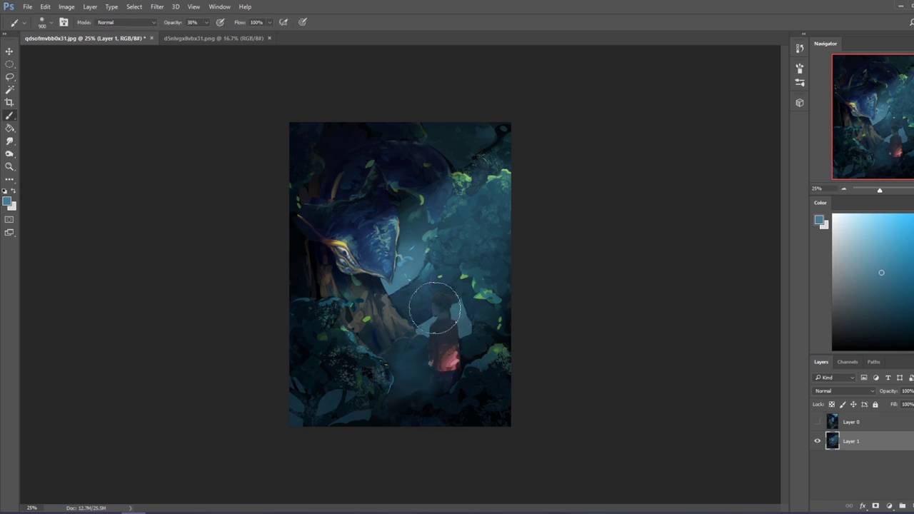
Choose the textured 80 px brush at 100% opacity, sample dark teal and paint the selected area beside the figure.
right_click(449, 270)
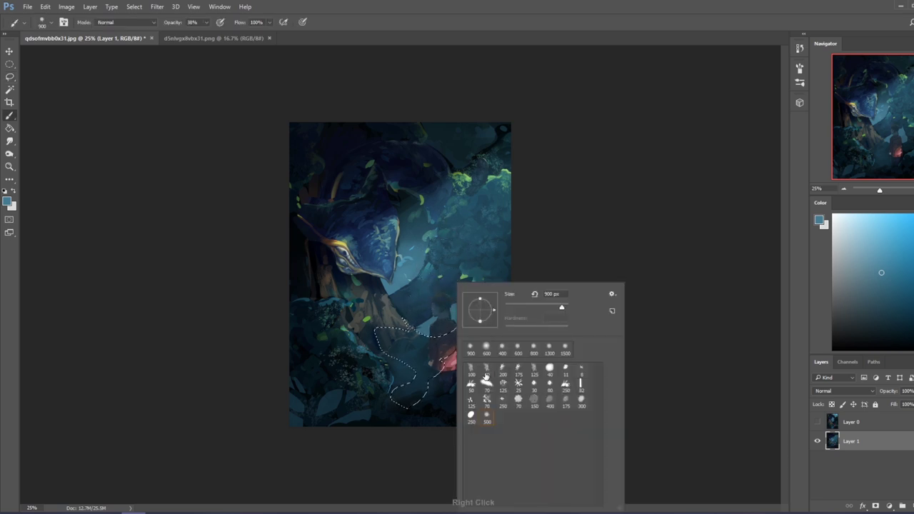
click(486, 377)
alt+click(482, 336)
click(206, 22)
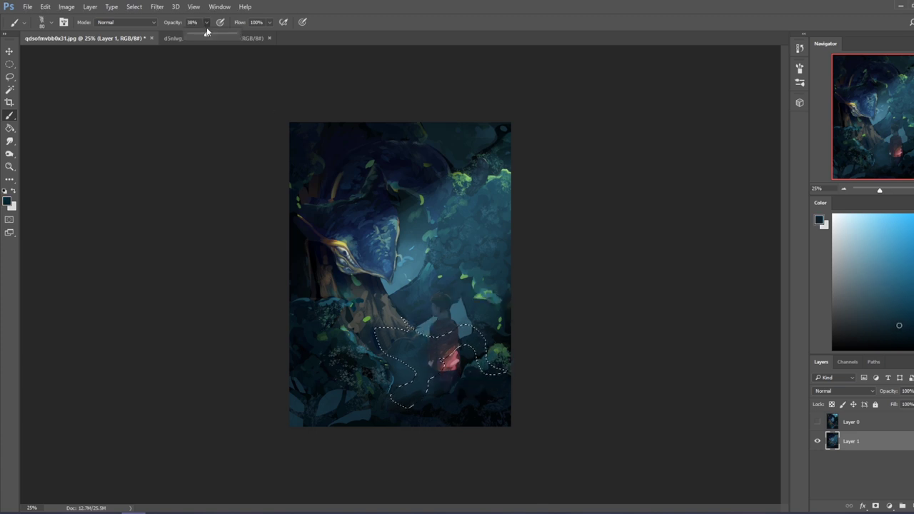
click(471, 327)
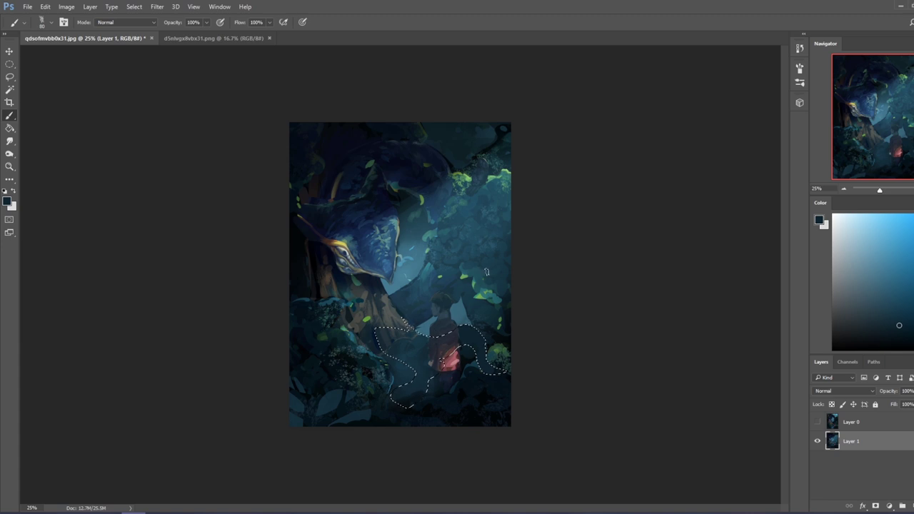
Reshape the ground selection with the lasso around the figure's hand and waist.
key(l)
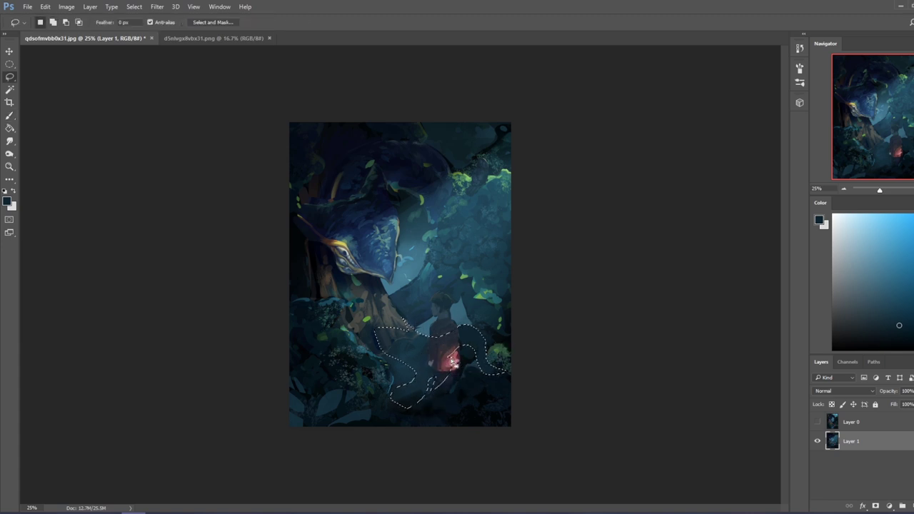
drag(455, 360, 424, 358)
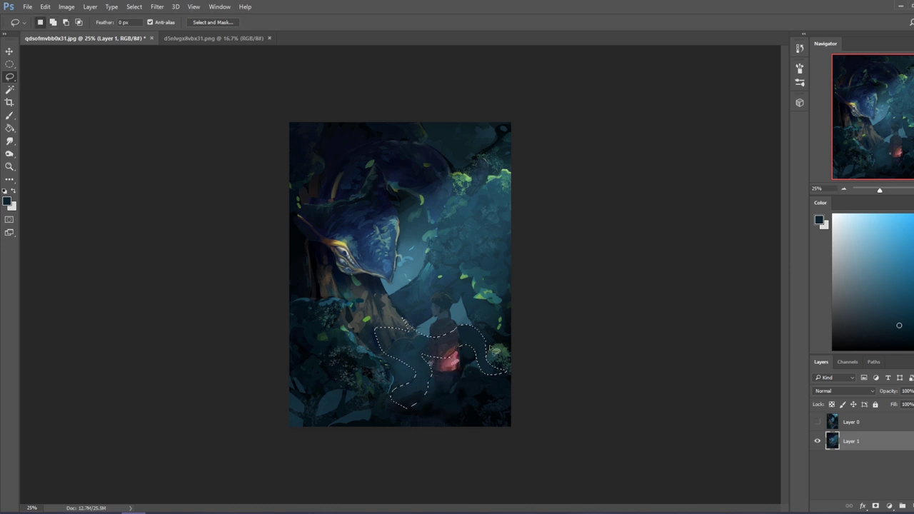
key(ctrl+d)
Paint muted blue beside the figure's hand, then invert the selection to paint the light gap beside the waist.
key(b)
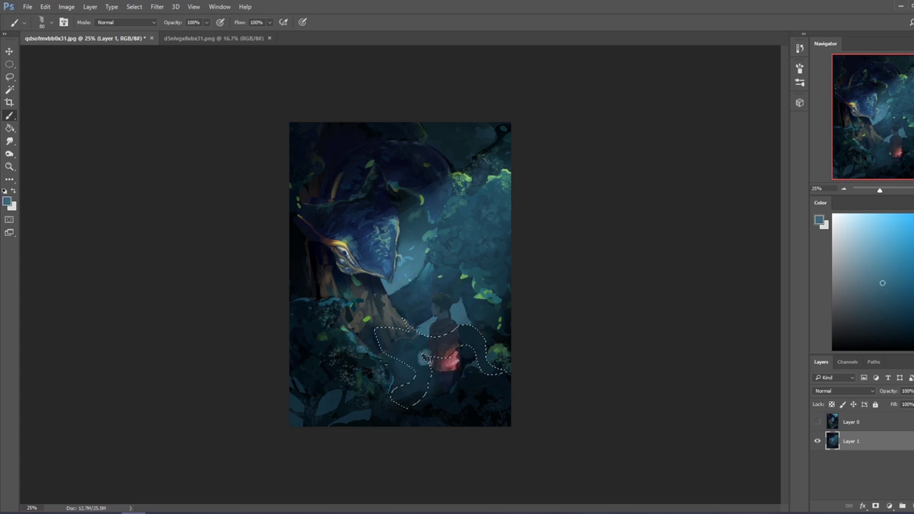
right_click(433, 330)
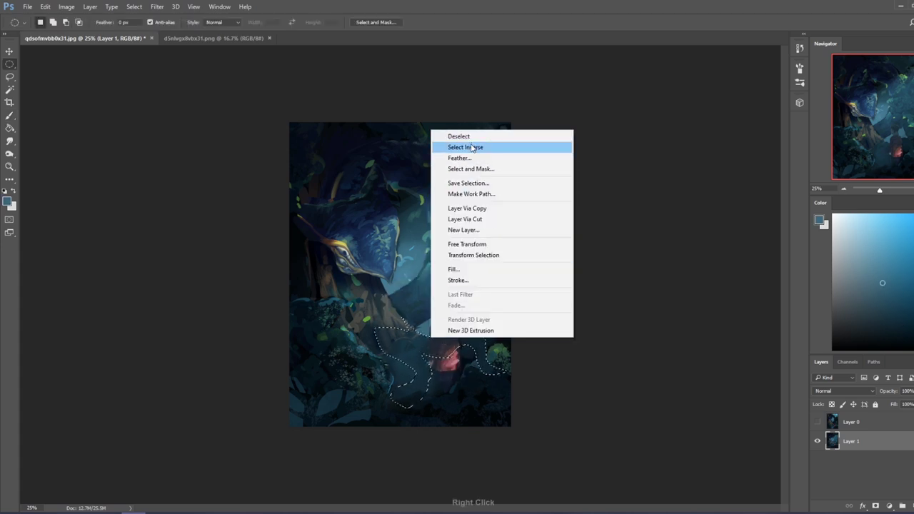
click(445, 147)
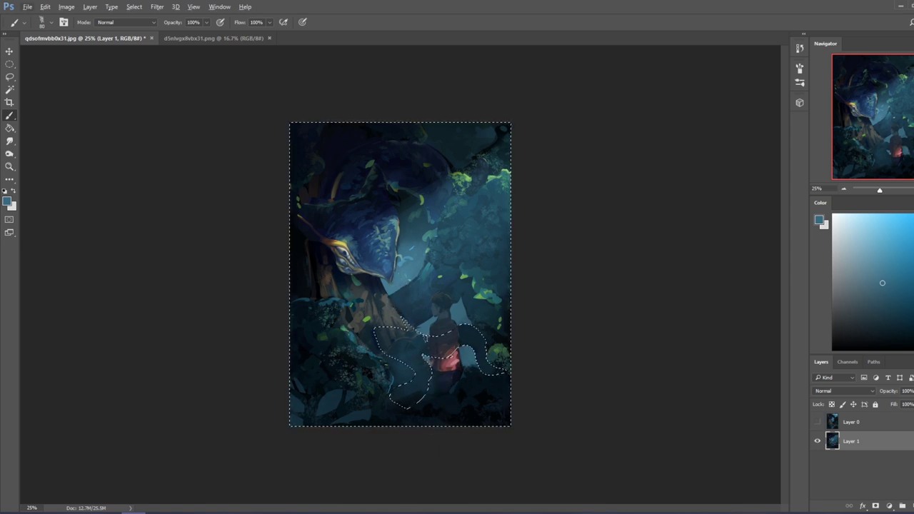
Invert the selection back, sample dark blue for the ground beside the figure, and deselect.
right_click(420, 120)
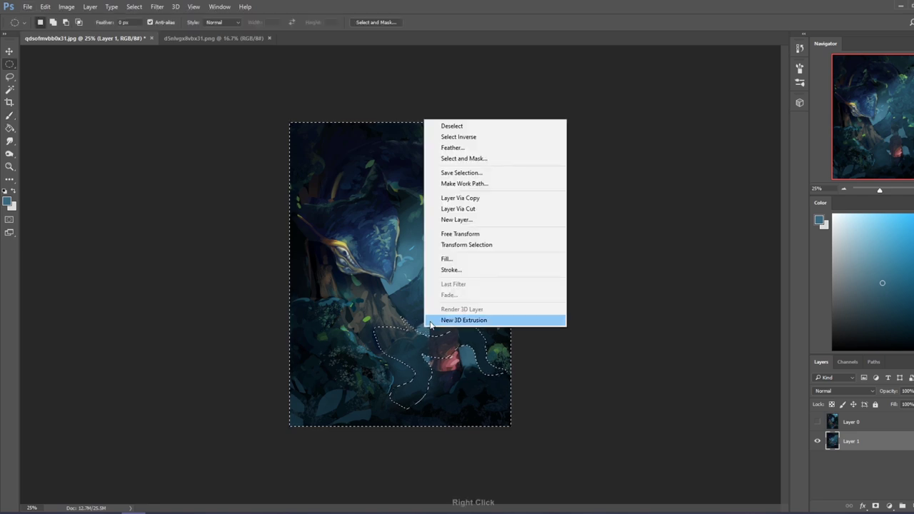
click(475, 139)
alt+click(427, 360)
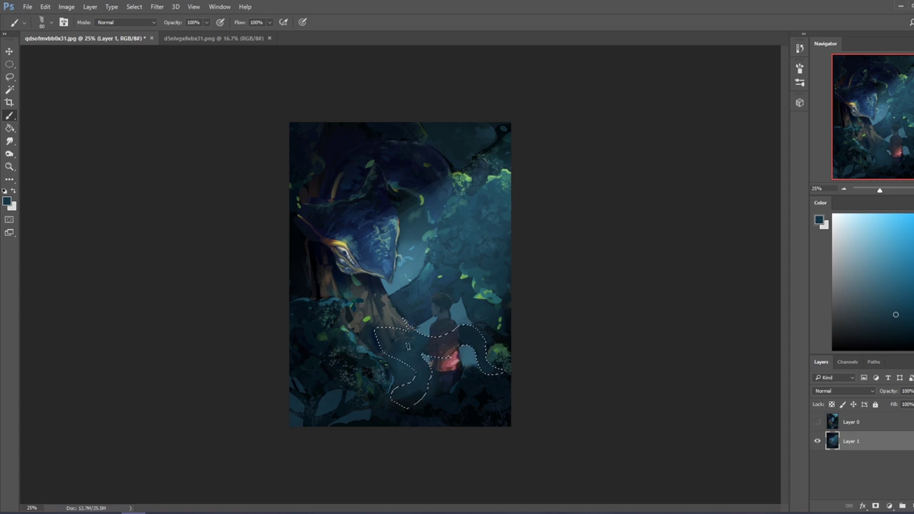
key(m)
right_click(439, 289)
click(467, 294)
key(b)
Lasso the leafy foliage edge between the creature's glow and the painting's edge, leaving the selection outline hidden for brushing.
key(l)
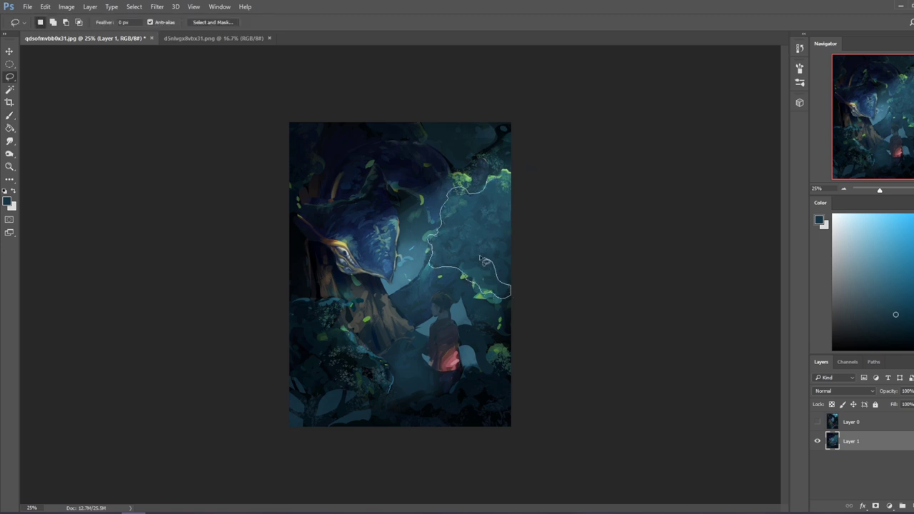
drag(480, 206, 478, 209)
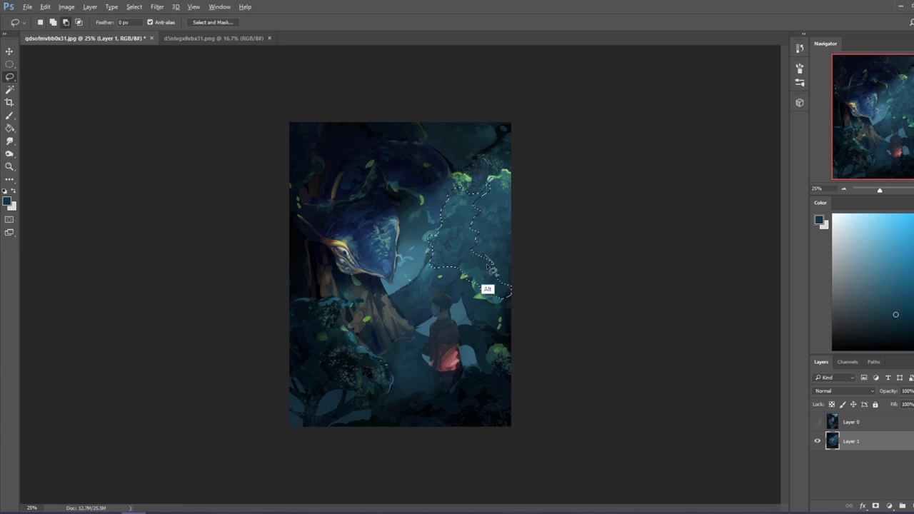
key(ctrl+d)
key(b)
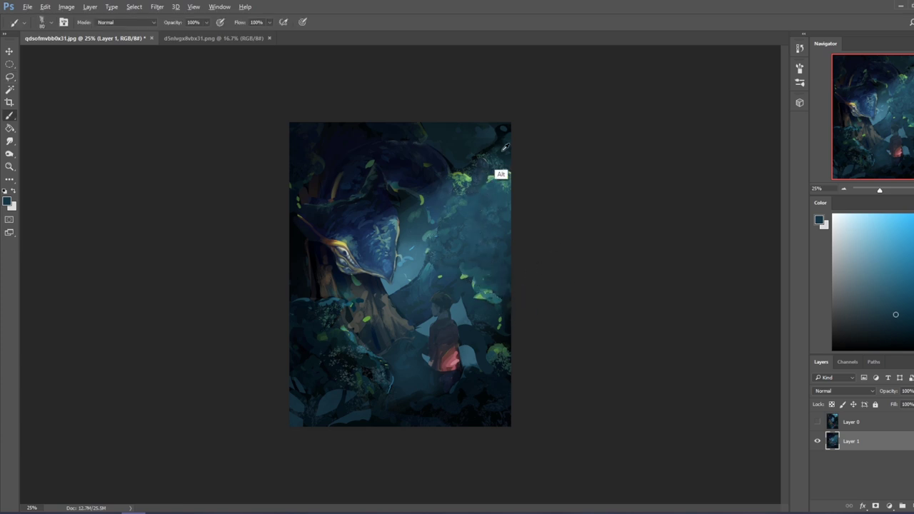
Sample near-black blue from the creature's shadows, enlarge the textured brush to 1200 px and darken the selected foliage.
alt+click(413, 173)
key(])
key(])
key(])
key(])
key(])
key(])
key(])
key(])
key(])
key(])
key(])
key(])
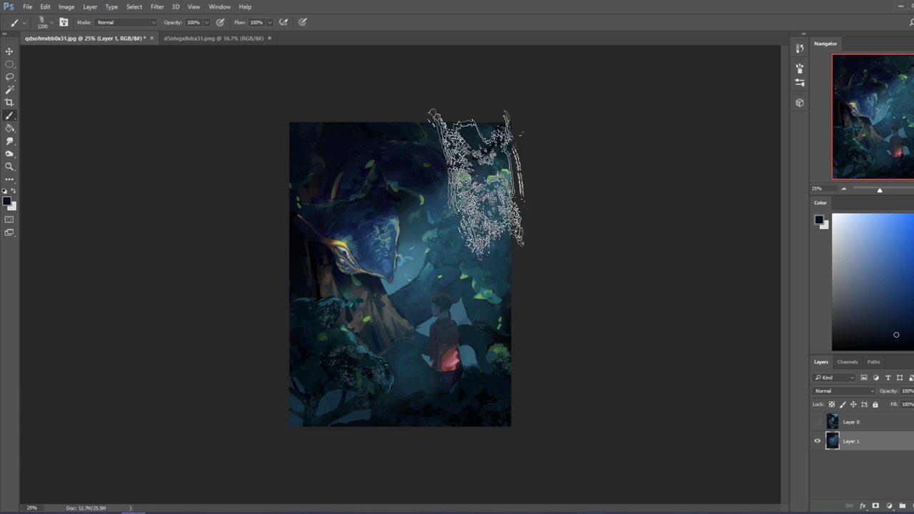
click(451, 236)
Reduce the brush to 800 px and rework the dark foliage silhouette beside the glow, undoing one stroke.
key([)
key([)
key([)
key([)
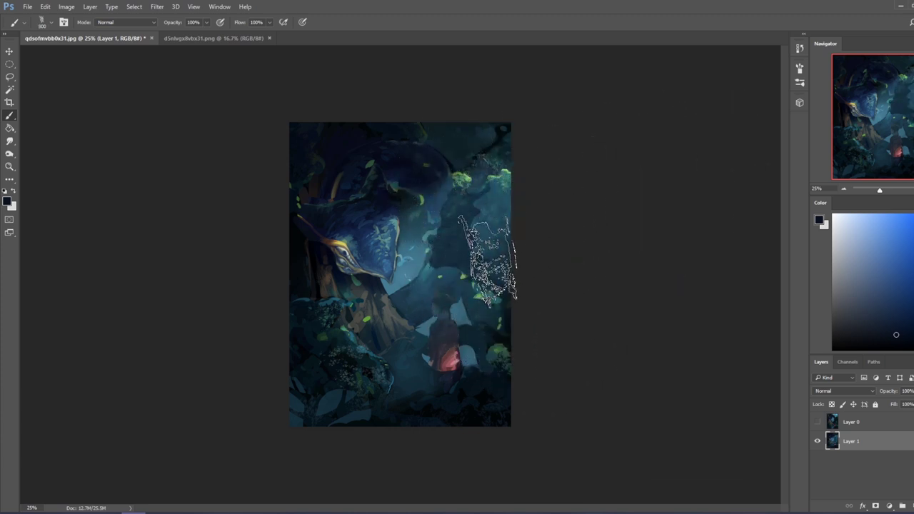
key(ctrl+minus)
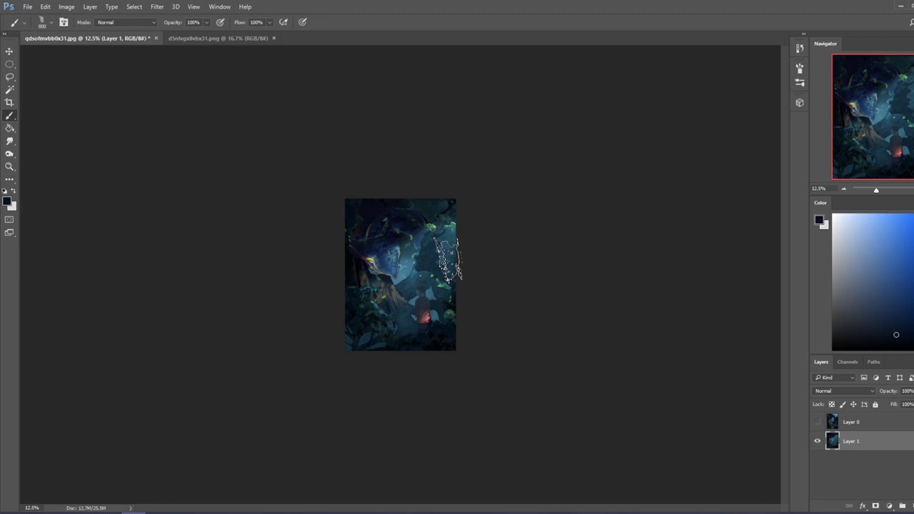
key(ctrl+z)
click(433, 259)
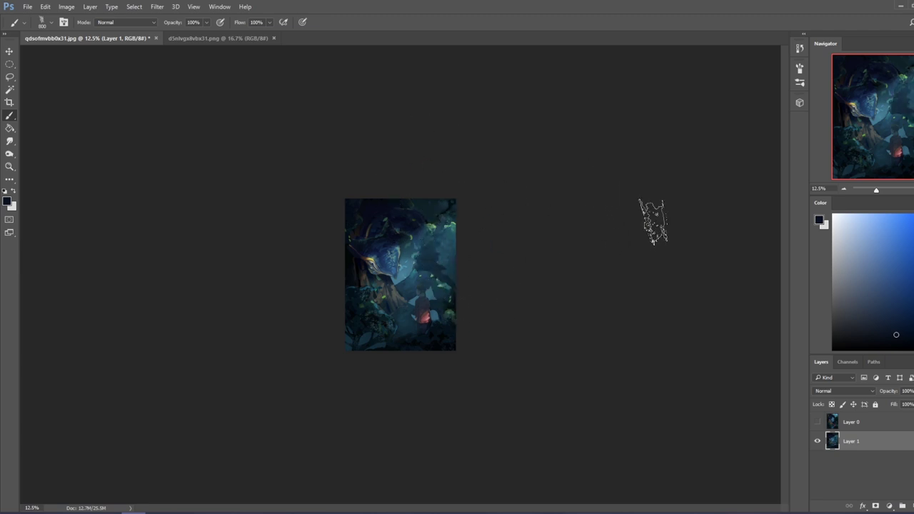
Compare the repainted version with the original by toggling the visibility of Layer 0.
click(818, 422)
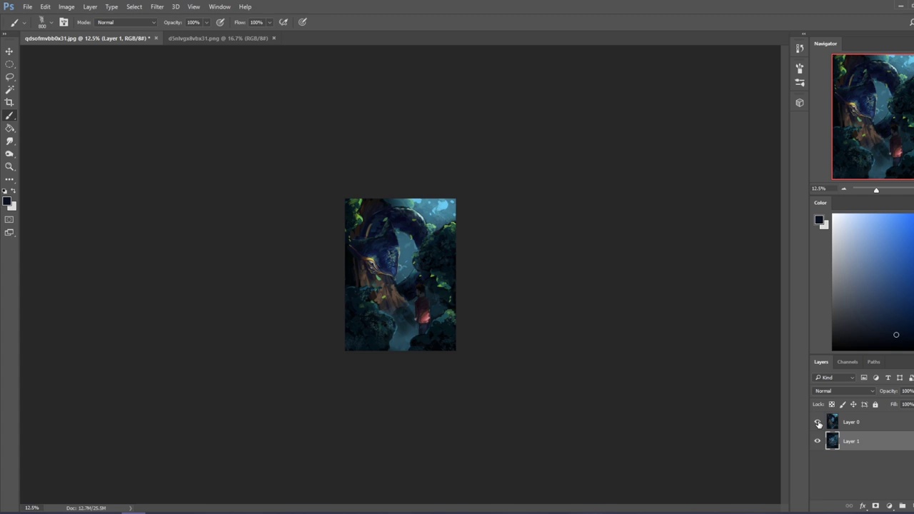
click(819, 424)
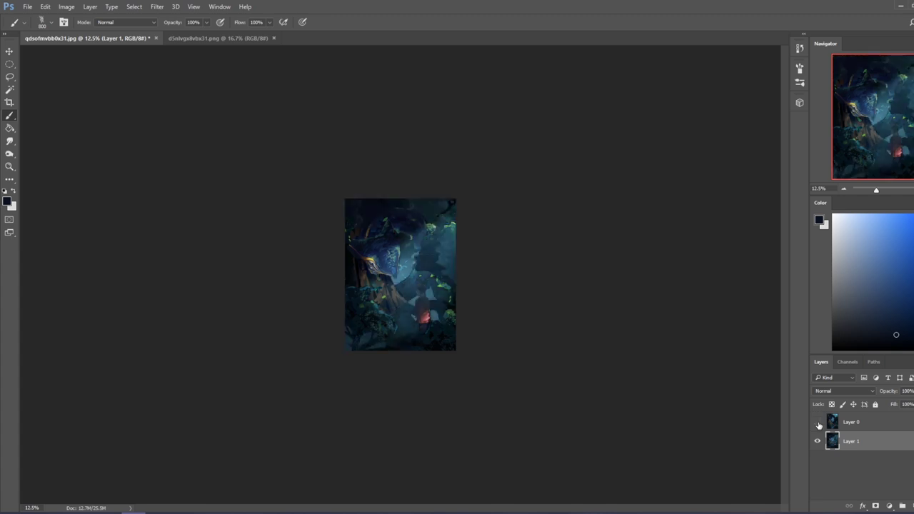
click(818, 424)
click(818, 424)
click(818, 424)
click(819, 425)
Show Layer 0, undo the trial edit made on it and clear the remaining selection.
click(854, 425)
click(818, 424)
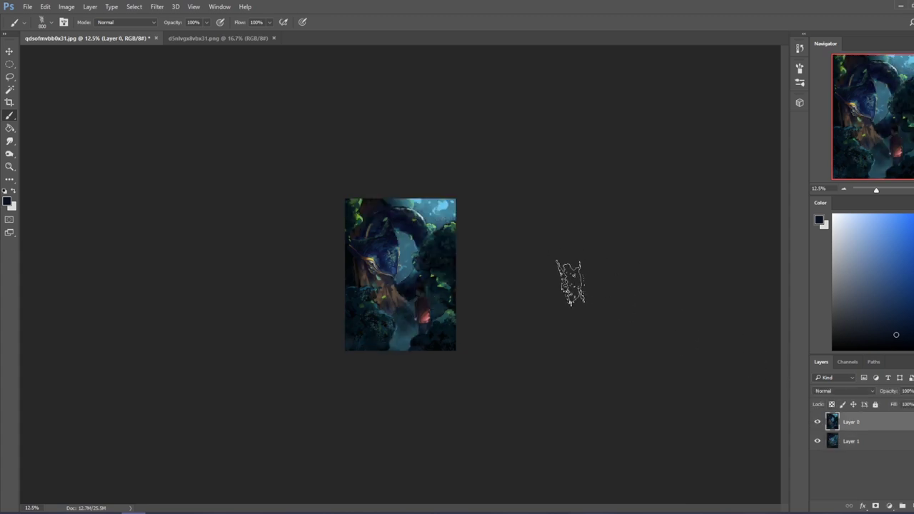
key(ctrl+z)
key(ctrl+alt+z)
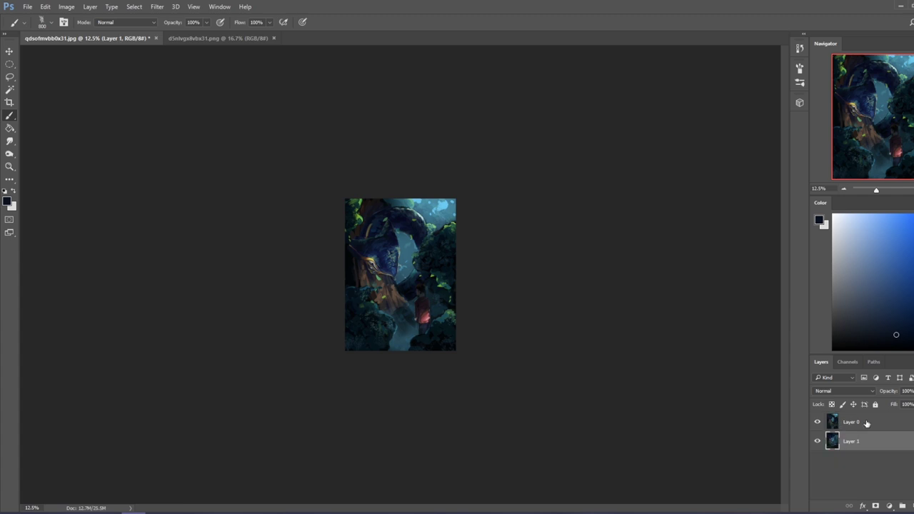
key(m)
right_click(447, 282)
click(474, 288)
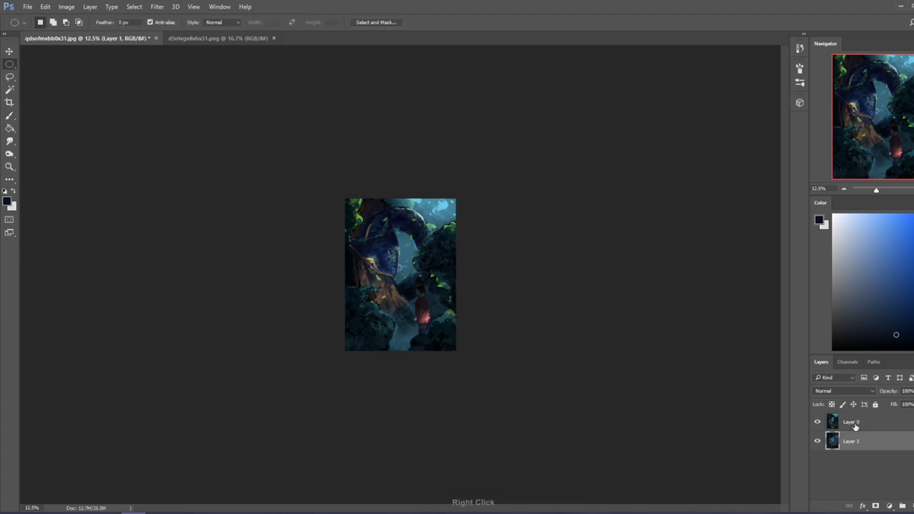
Duplicate Layer 0, hide the copy and make the visible Layer 0 active.
click(850, 422)
key(ctrl+j)
click(818, 422)
click(850, 442)
Try erasing Layer 0 across the creature and figure with the textured eraser, and undo it.
key(e)
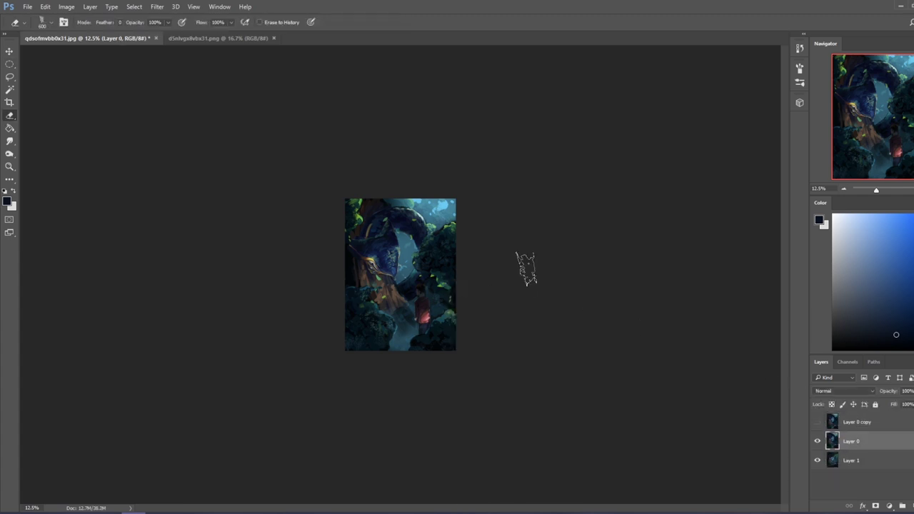
mouse_move(397, 257)
mouse_down()
mouse_move(417, 308)
mouse_move(404, 296)
mouse_move(420, 309)
mouse_move(378, 364)
mouse_up()
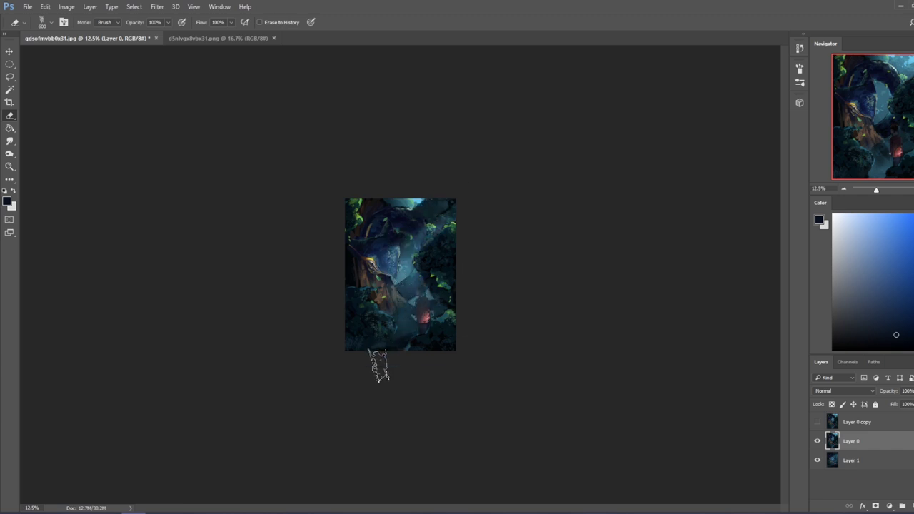
key(l)
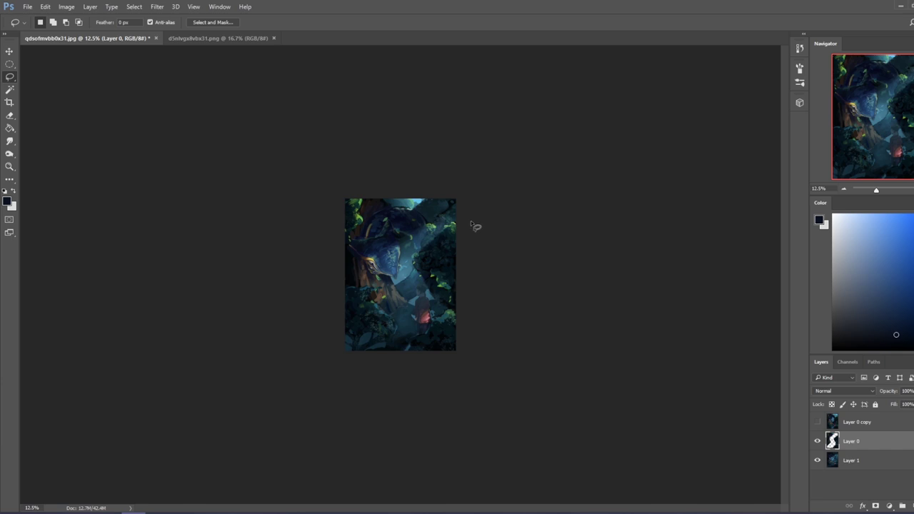
key(ctrl+z)
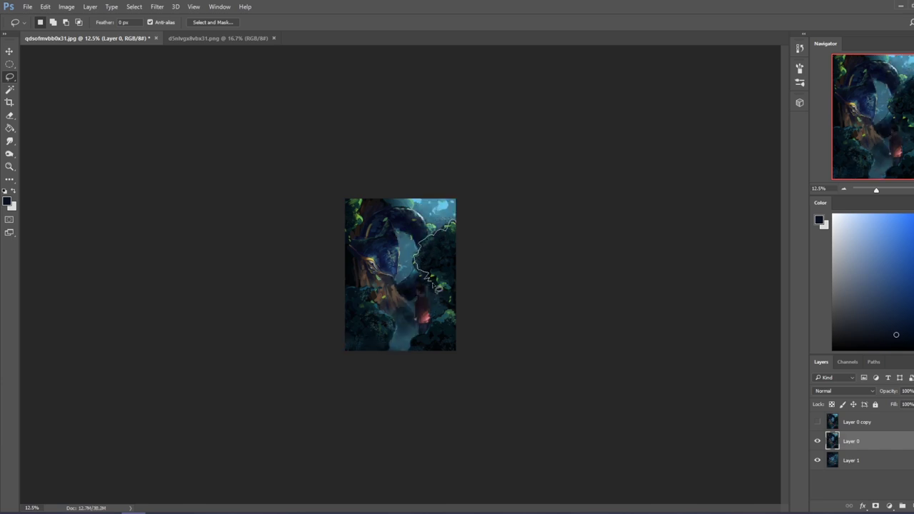
Lasso everything on Layer 0 except the dark foliage mass beside the glow, delete it and deselect.
mouse_move(461, 386)
mouse_down()
mouse_move(282, 282)
mouse_move(405, 138)
mouse_move(499, 208)
mouse_up()
key(Delete)
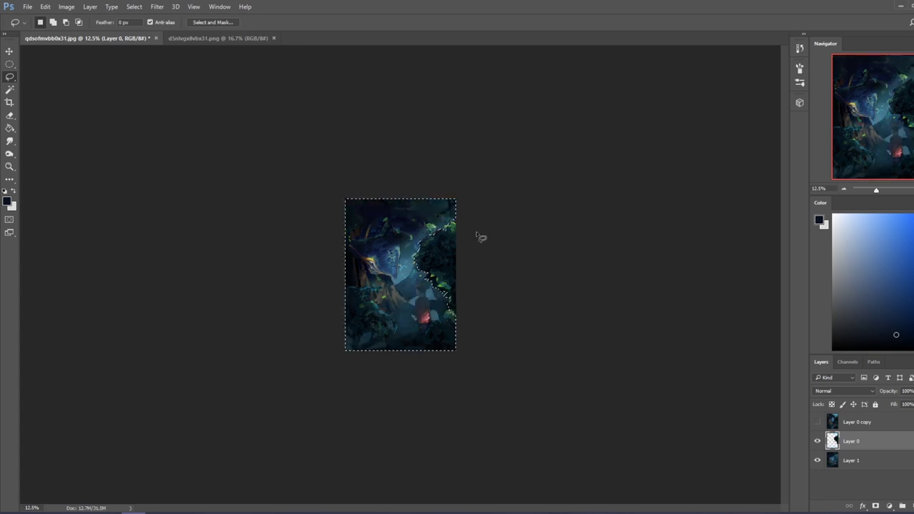
click(457, 248)
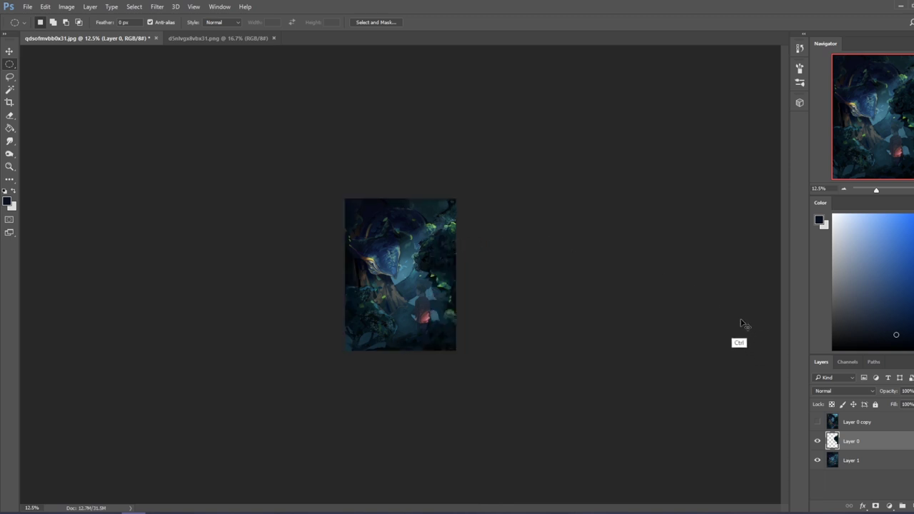
Darken the isolated foliage on Layer 0 with Levels, setting the black input level to 13.
key(ctrl+l)
drag(639, 273, 646, 278)
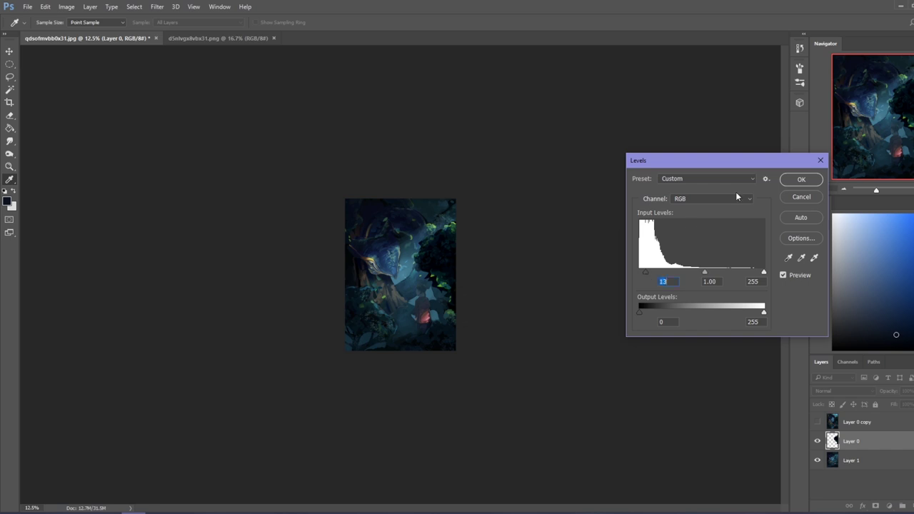
click(801, 179)
key(m)
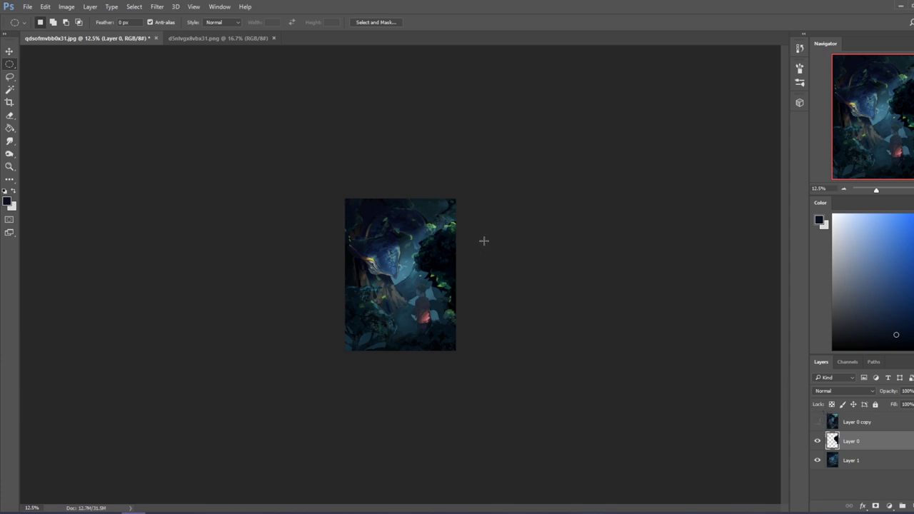
key(ctrl+a)
key(v)
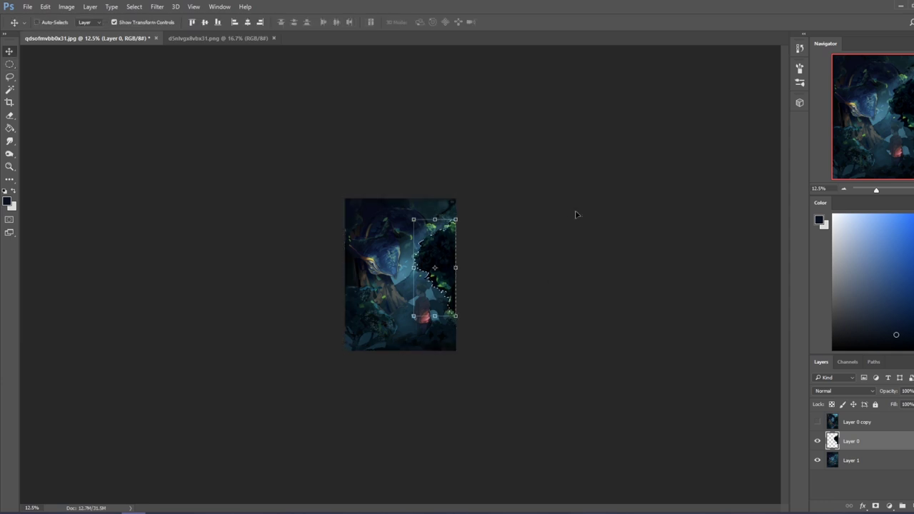
key(m)
right_click(445, 259)
click(474, 278)
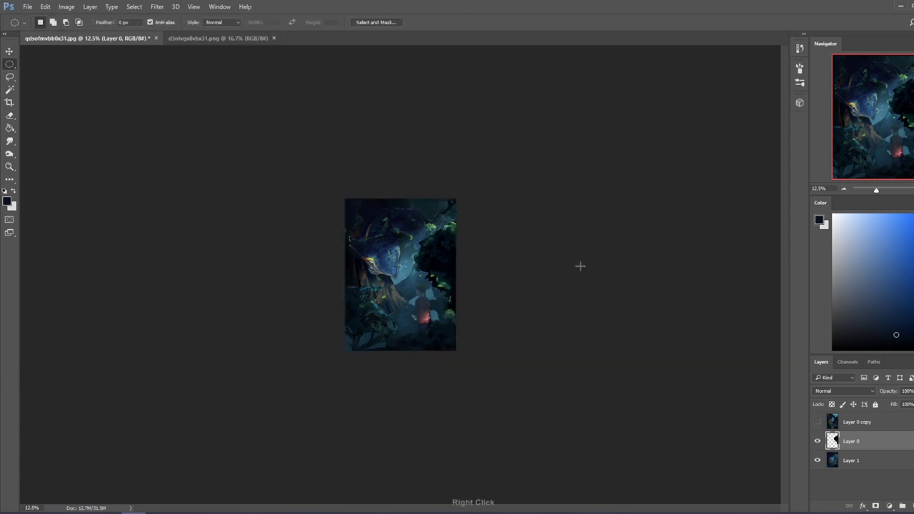
Switch to Layer 1, reduce the brush to 125 px and paint sampled blue haze between the creature's back and the dark foliage.
key(b)
key(alt+[)
alt+click(425, 257)
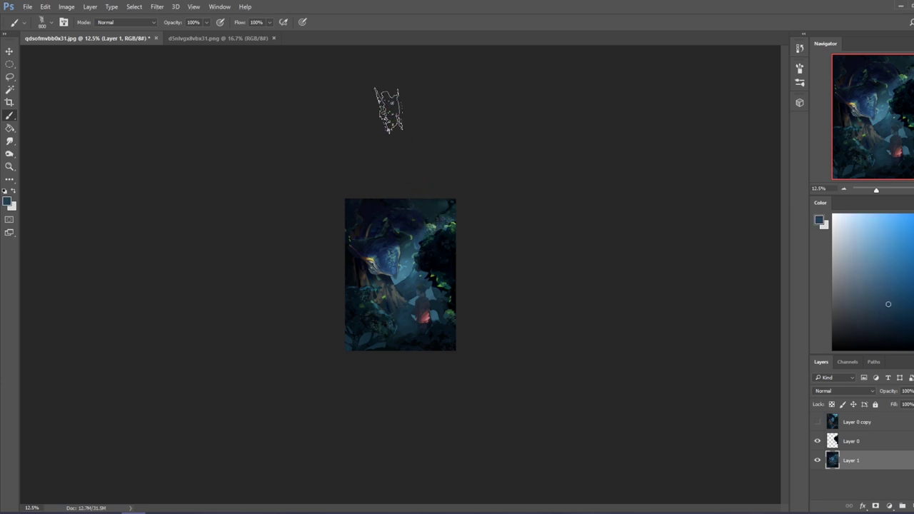
key(bracketleft)
key(bracketleft)
key(bracketleft)
key(bracketleft)
key(bracketleft)
key(bracketleft)
key(bracketleft)
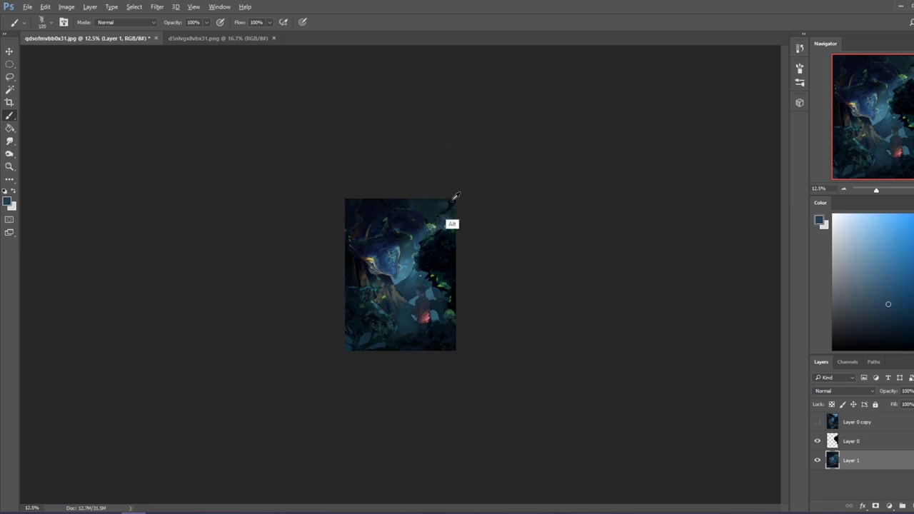
alt+click(451, 201)
alt+click(425, 232)
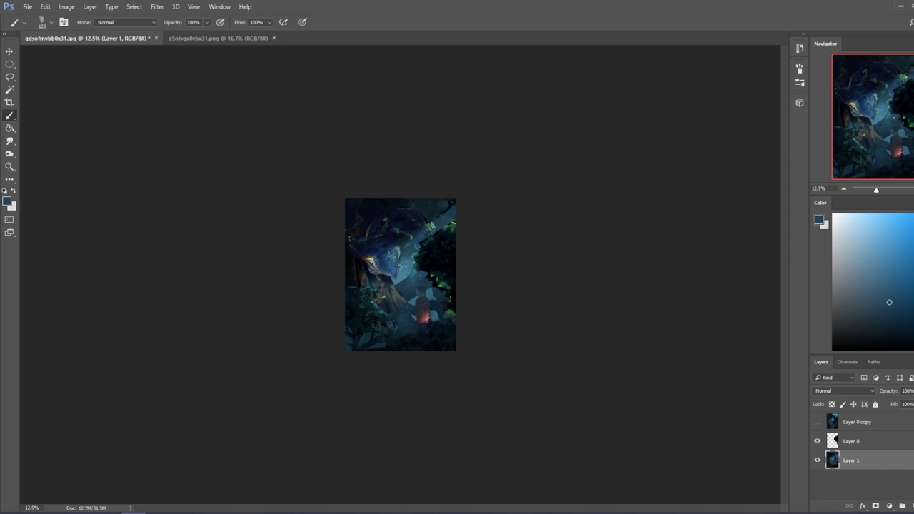
Rework the creature's back edge against the haze with sampled dark navy and teal, undoing the last dab.
alt+click(414, 244)
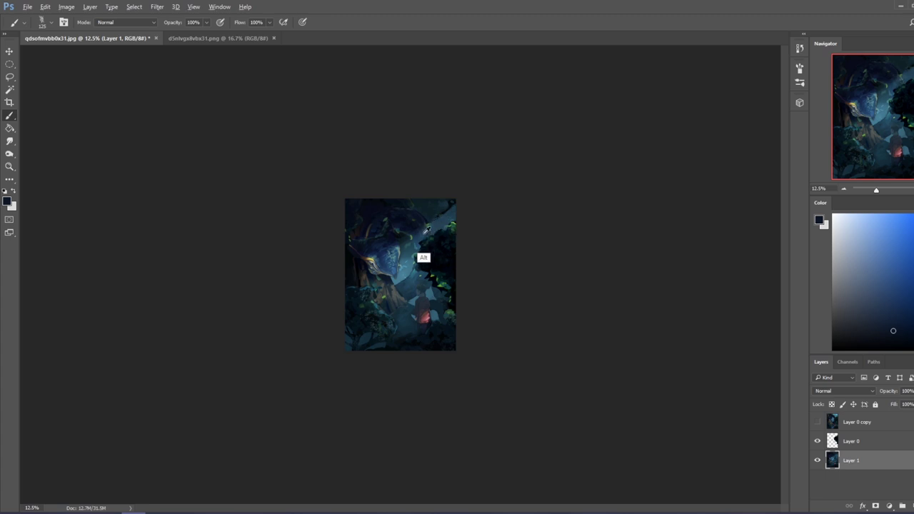
alt+click(398, 250)
click(428, 229)
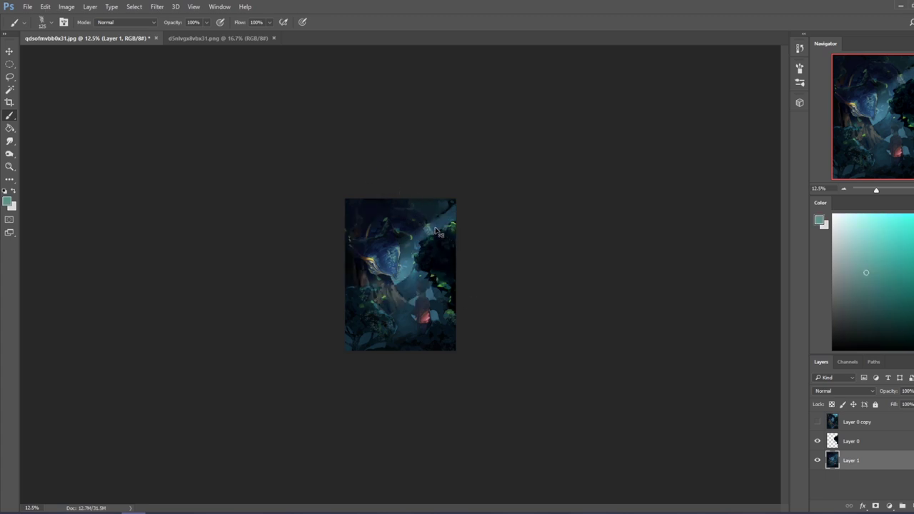
key(ctrl+z)
alt+click(453, 202)
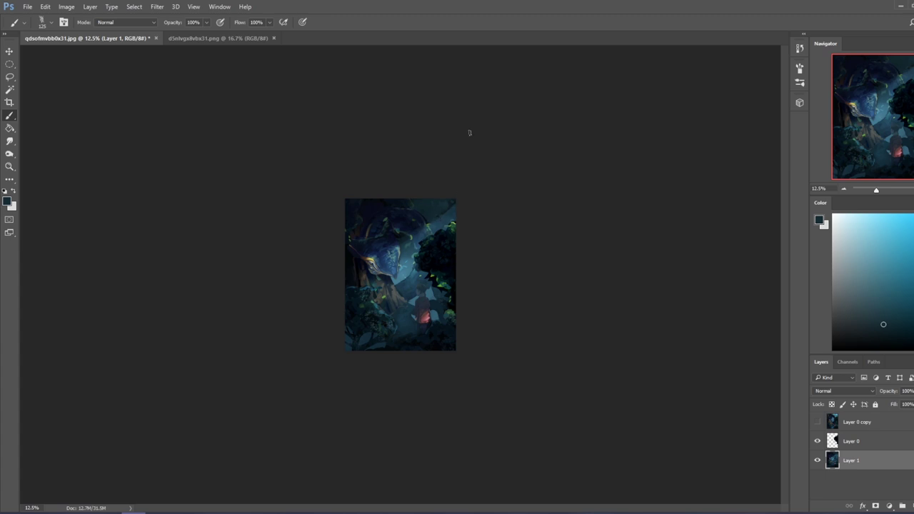
Paint sampled lighter blue around the figure to separate its silhouette, and touch up the tone beside the creature's head.
alt+click(442, 293)
alt+click(436, 293)
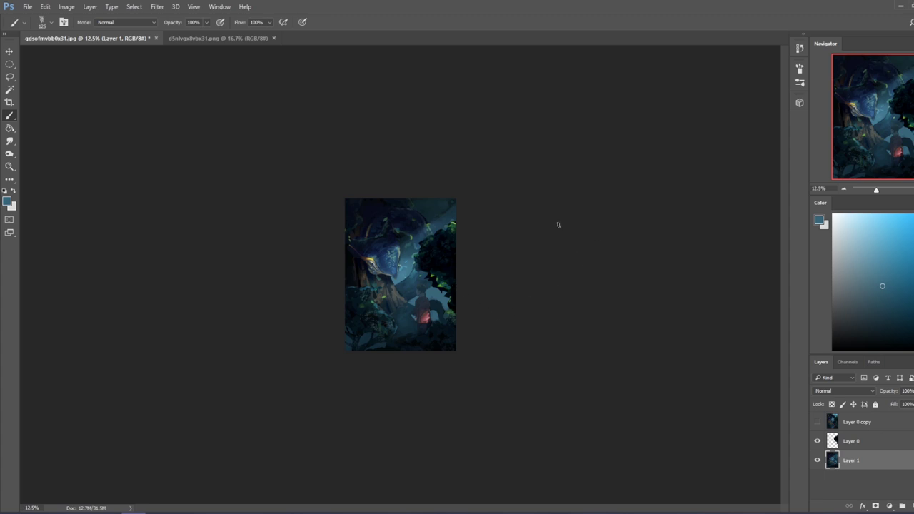
drag(360, 268, 362, 273)
alt+click(405, 253)
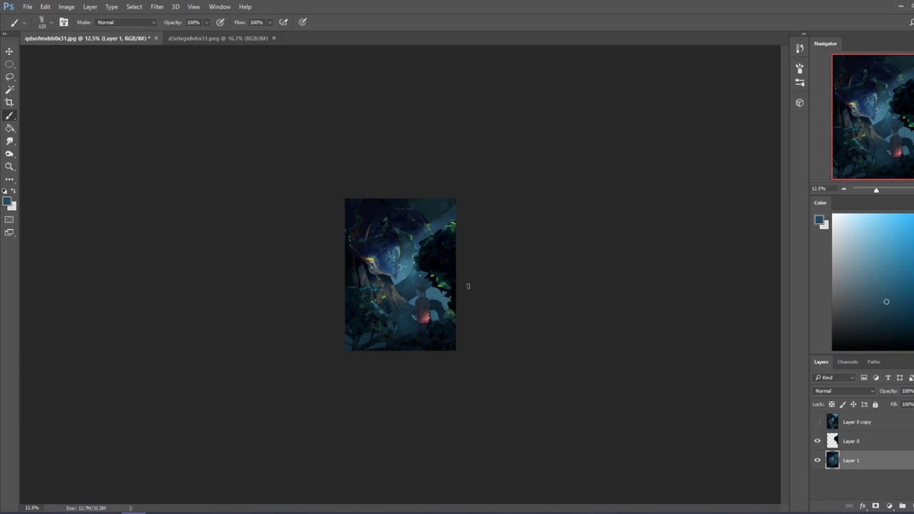
Lasso two narrow tapering slits at the tip of the creature's snout and paint them with a sampled dark navy.
key(ctrl+plus)
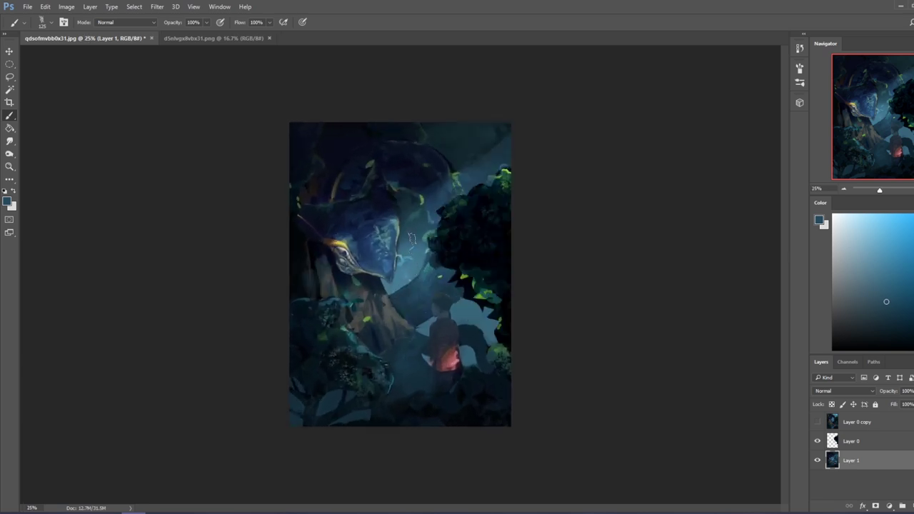
key(l)
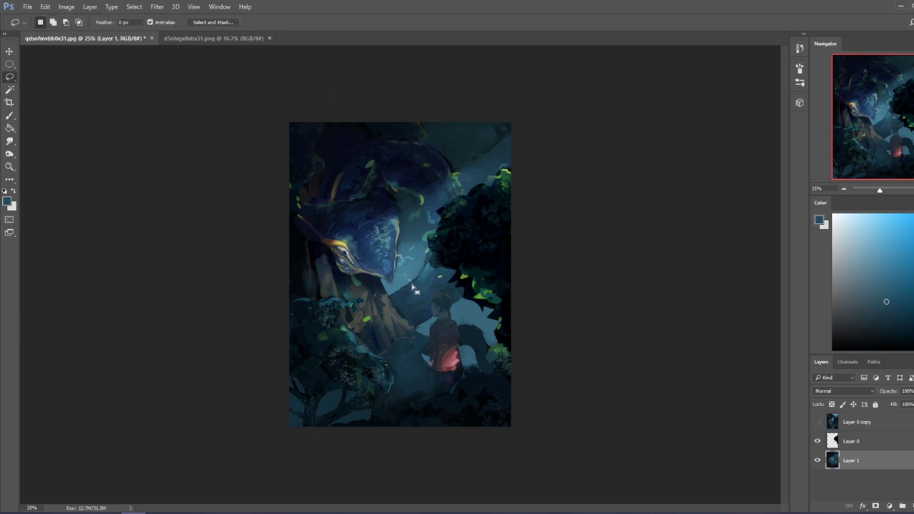
mouse_move(377, 267)
mouse_down()
mouse_move(388, 285)
mouse_move(370, 256)
mouse_up()
click(377, 266)
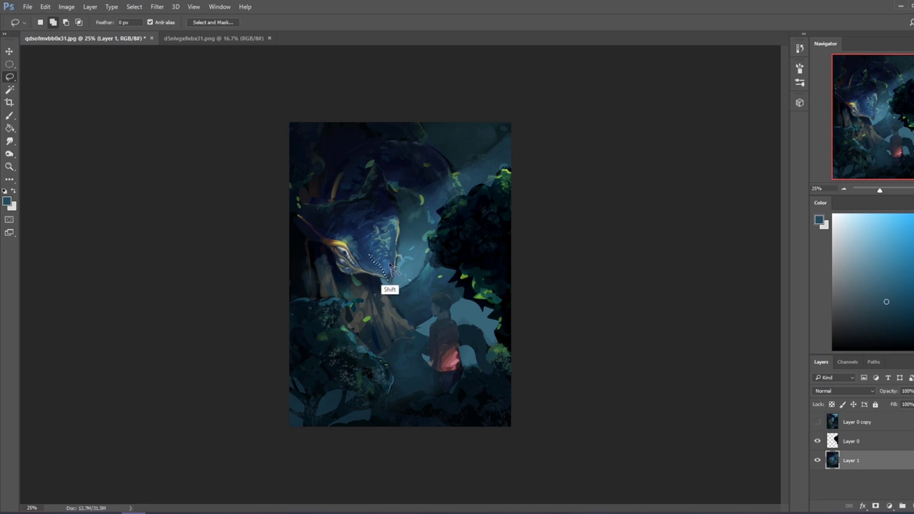
key(shift)
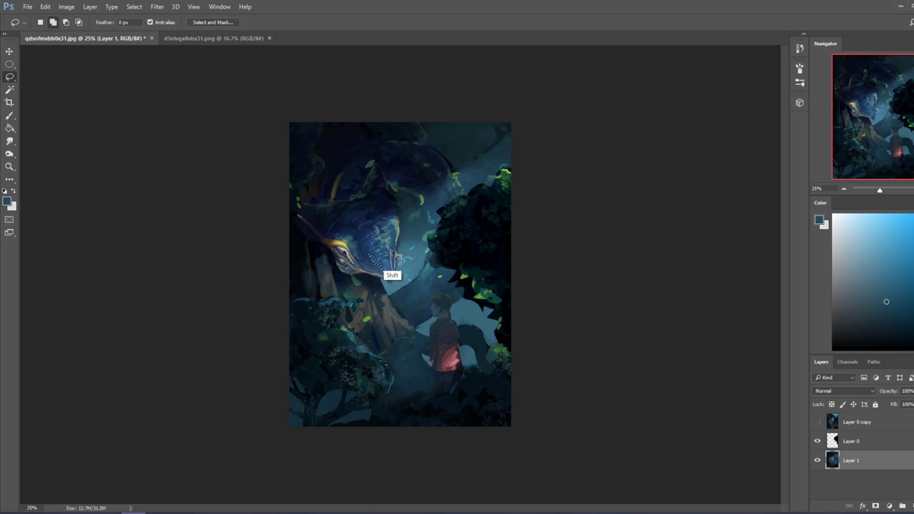
drag(392, 252, 392, 284)
key(alt)
key(ctrl+d)
key(b)
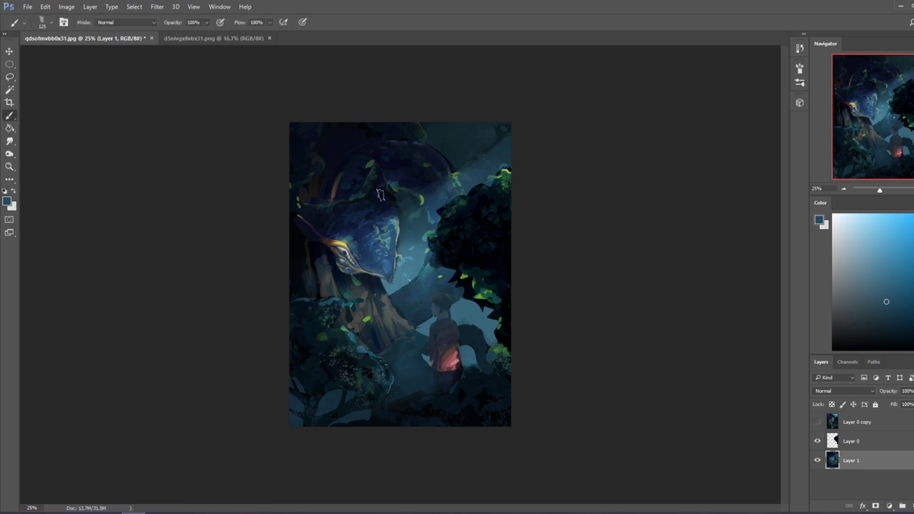
alt+click(376, 193)
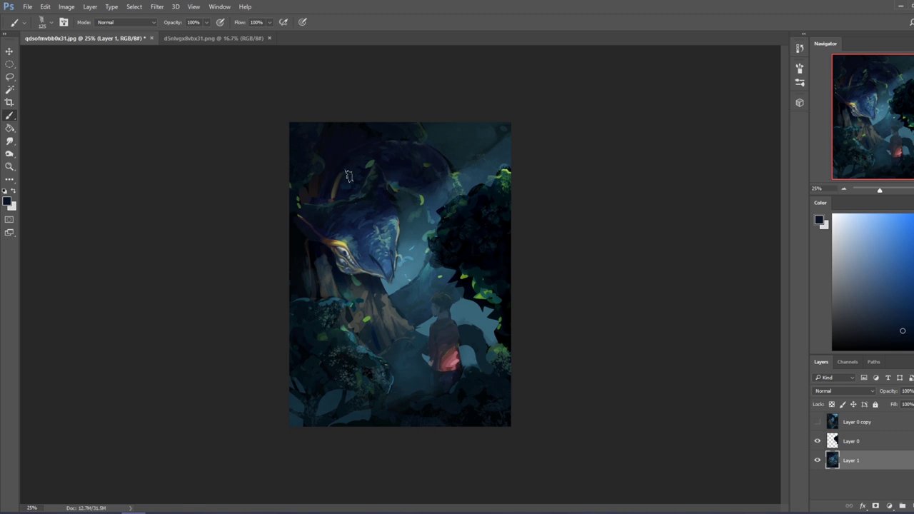
Lasso two tapering shapes alongside the dark slits at the tip of the creature's snout.
key(l)
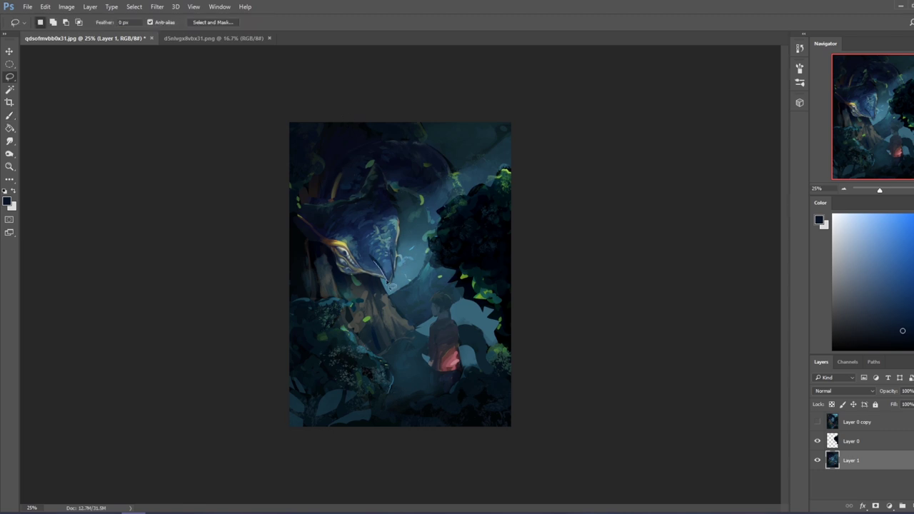
drag(363, 260, 383, 291)
key(shift)
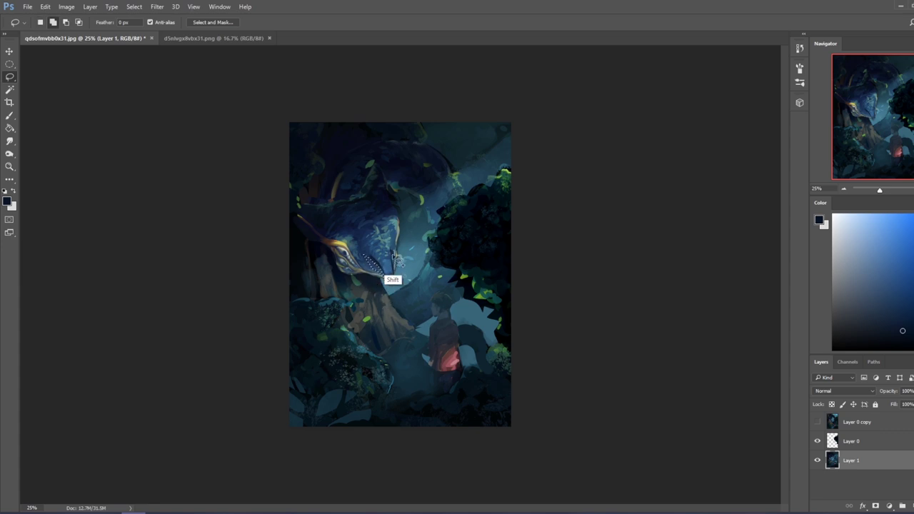
mouse_move(394, 263)
mouse_down()
mouse_move(388, 255)
mouse_move(390, 279)
mouse_move(393, 254)
mouse_move(394, 274)
mouse_move(397, 263)
mouse_up()
key(ctrl+plus)
key(ctrl+plus)
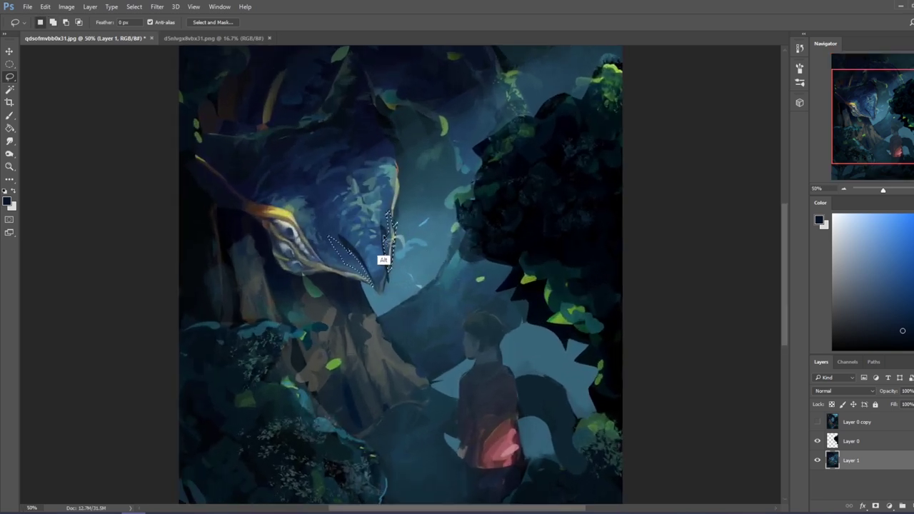
Refine the selection along the snout's front edge by adding and subtracting small lasso areas.
key(alt)
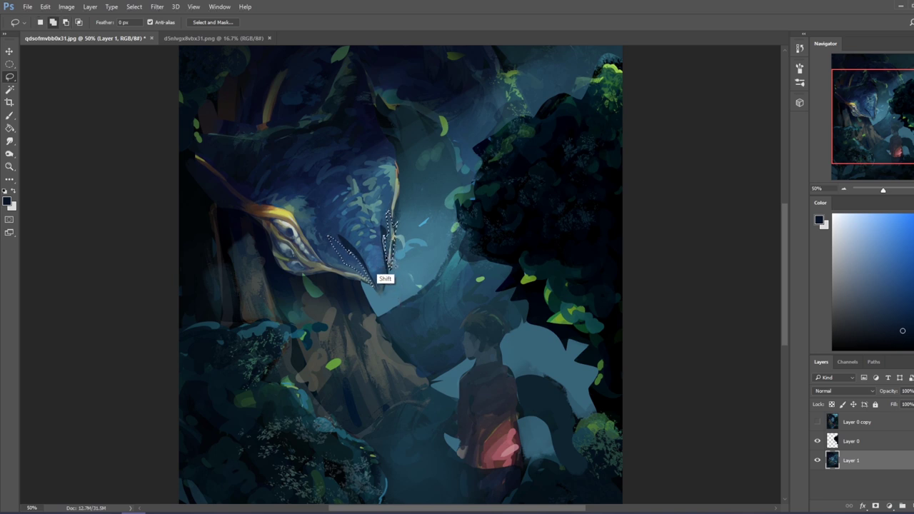
drag(397, 242, 396, 235)
drag(391, 202, 390, 224)
key(shift)
key(alt)
key(shift)
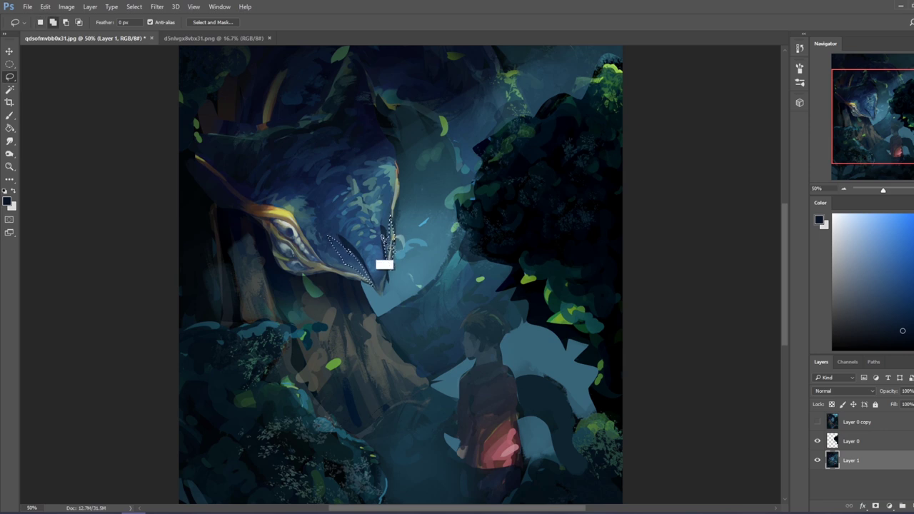
key(alt)
mouse_move(382, 234)
mouse_down()
mouse_move(385, 249)
mouse_move(387, 227)
mouse_move(404, 247)
mouse_up()
key(shift)
key(alt)
mouse_move(398, 212)
mouse_down()
mouse_move(403, 259)
mouse_move(401, 204)
mouse_up()
key(shift)
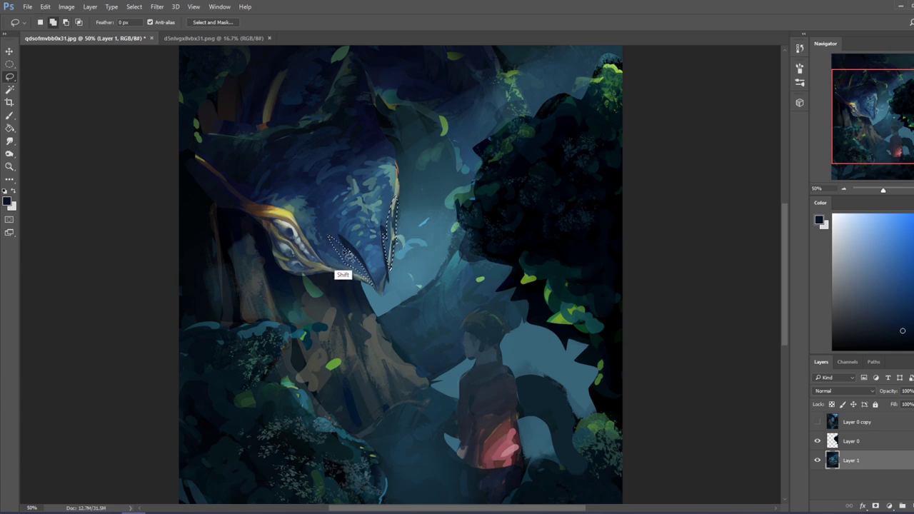
Choose a pale blue and brush it into the selected shapes at the tip of the creature's snout.
key(ctrl+d)
key(b)
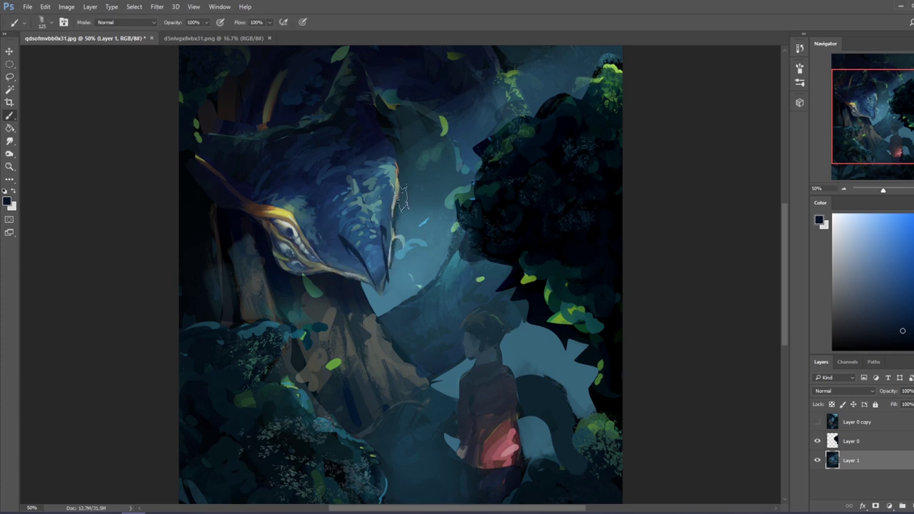
alt+click(369, 212)
click(858, 225)
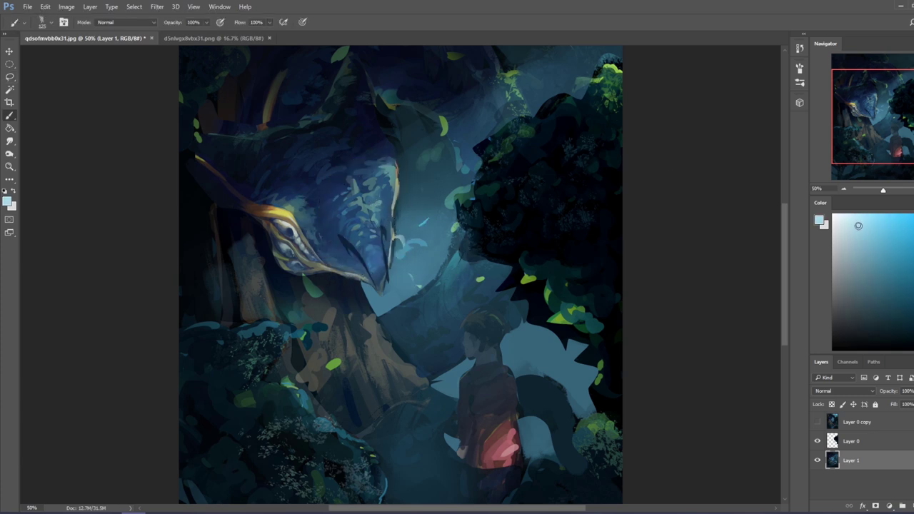
key(ctrl+minus)
key(ctrl+minus)
drag(393, 239, 397, 273)
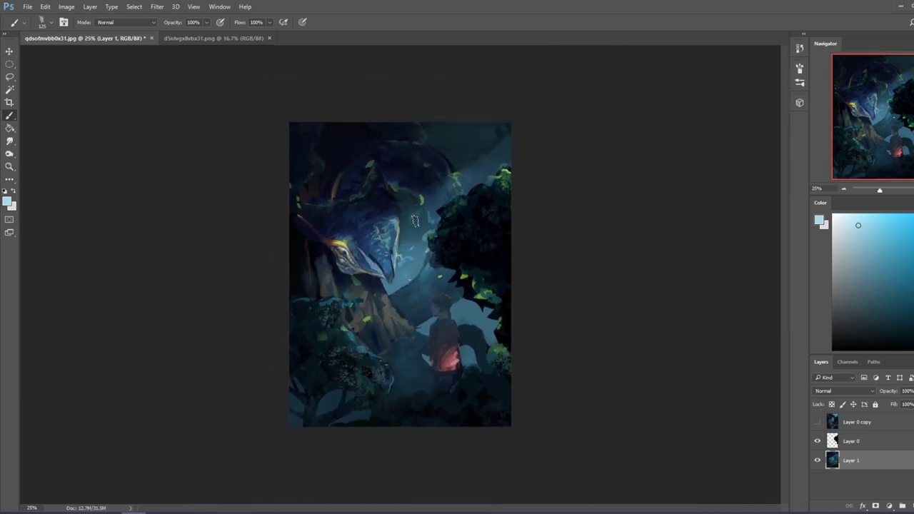
Adjust the lasso selection along the front edge of the creature's snout and return to the brush.
key(ctrl+minus)
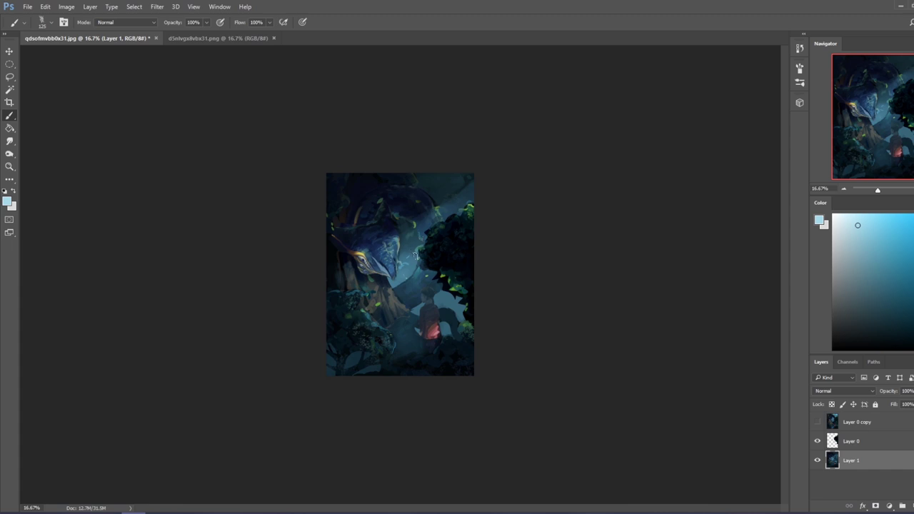
key(ctrl+plus)
key(ctrl+plus)
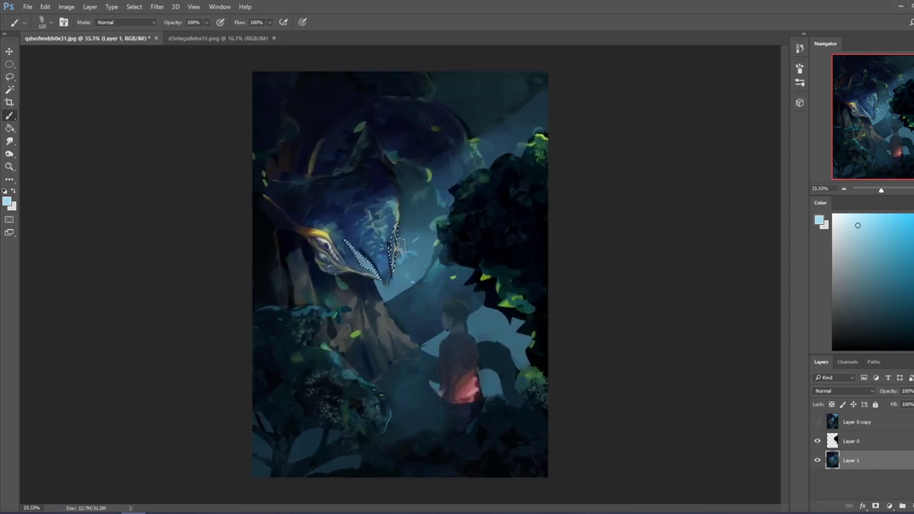
key(l)
mouse_move(389, 263)
mouse_down()
mouse_move(387, 228)
mouse_move(395, 257)
mouse_up()
mouse_move(391, 220)
mouse_down()
mouse_move(395, 251)
mouse_move(398, 225)
mouse_up()
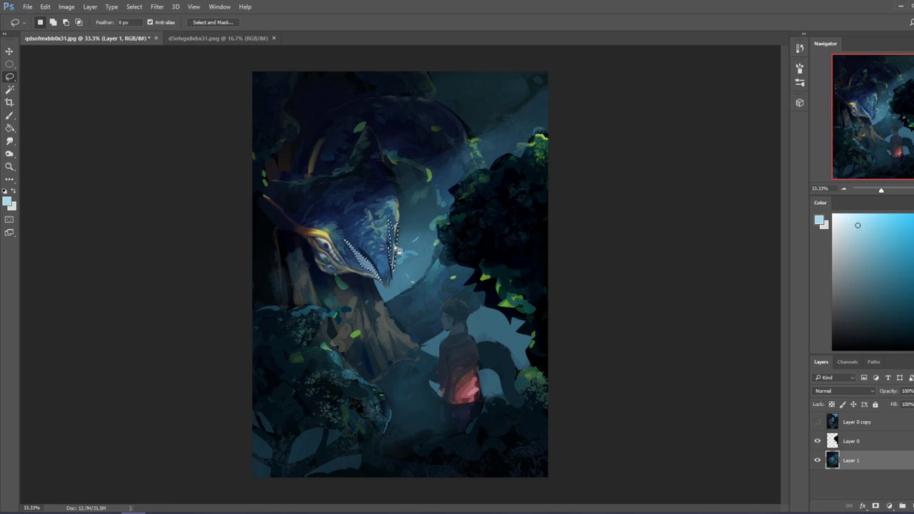
mouse_move(390, 220)
mouse_down()
mouse_move(406, 262)
mouse_move(403, 225)
mouse_up()
key(ctrl+d)
key(b)
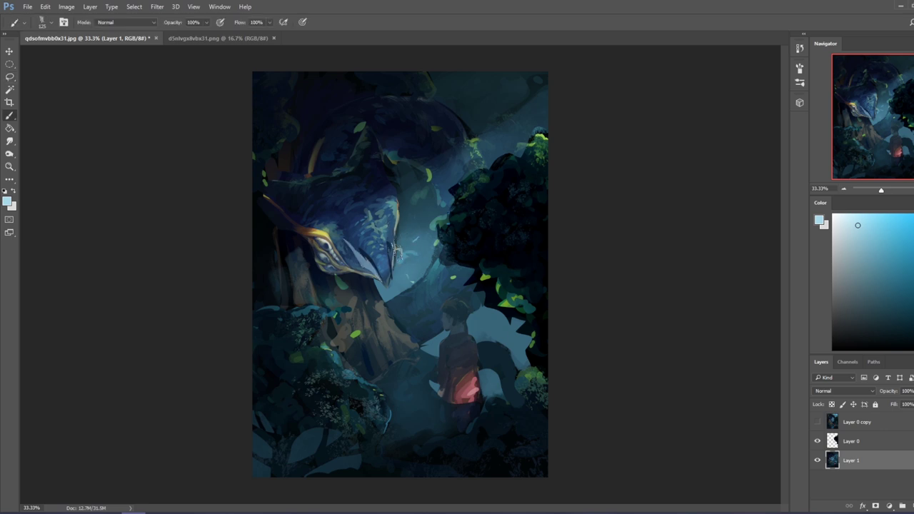
Try a pale blue stroke down the snout's front edge, undo it, restore and rework the selection, and clear it.
drag(391, 215, 393, 272)
key(ctrl+z)
key(ctrl+shift+d)
key(l)
mouse_move(401, 218)
mouse_down()
mouse_move(402, 255)
mouse_move(409, 243)
mouse_up()
key(ctrl+d)
key(b)
key(ctrl+minus)
key(ctrl+minus)
key(ctrl+minus)
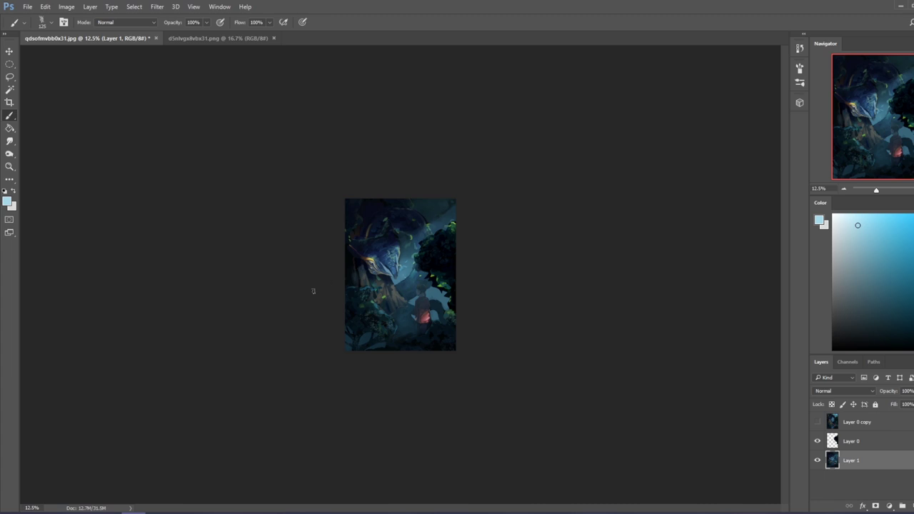
Merge Layer 0 down into Layer 1 and saturate the creature's colors with the Sponge tool at 54% flow.
key(m)
right_click(406, 258)
click(433, 269)
right_click(860, 443)
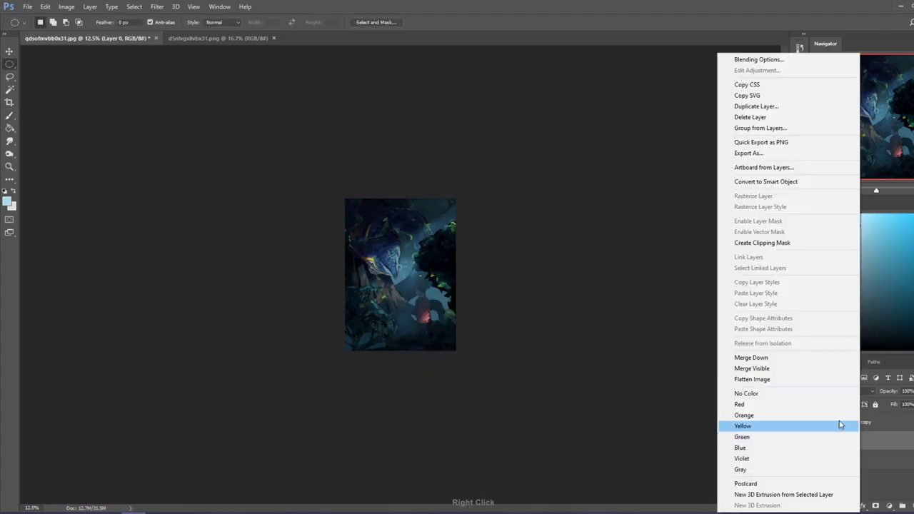
click(795, 358)
drag(9, 154, 44, 172)
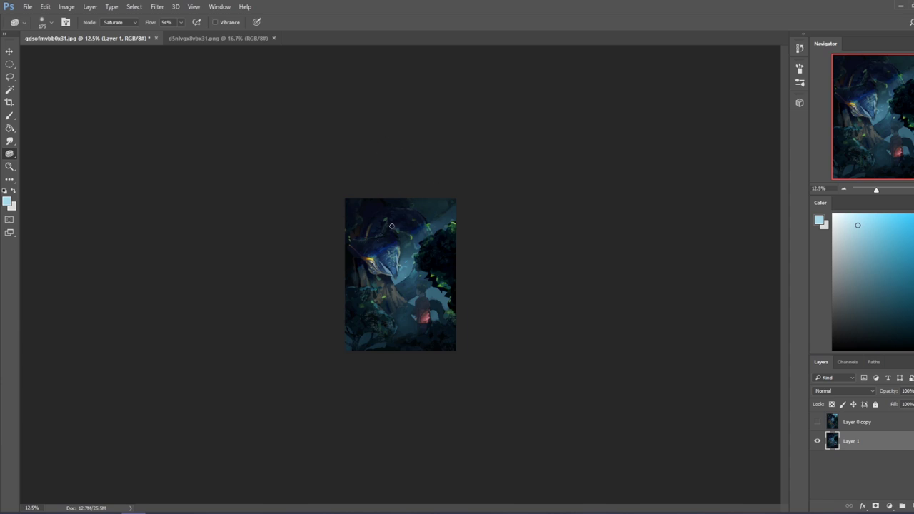
Lasso the crest area on the creature's head and sample a teal from its face for the brush.
key(l)
mouse_move(349, 238)
mouse_down()
mouse_move(381, 242)
mouse_move(387, 219)
mouse_move(370, 246)
mouse_move(351, 240)
mouse_move(352, 230)
mouse_up()
key(ctrl+d)
key(b)
alt+click(392, 259)
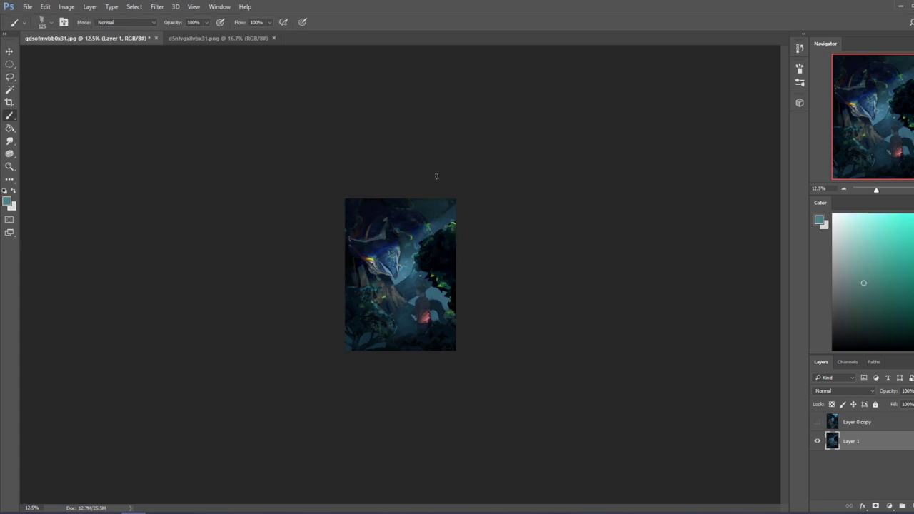
Try near-white strokes across the creature's crest, undo the last one and paint it with sampled leaf green at 25% brush opacity.
key(x)
drag(389, 225, 357, 241)
click(207, 22)
click(407, 222)
drag(387, 225, 356, 241)
key(ctrl+z)
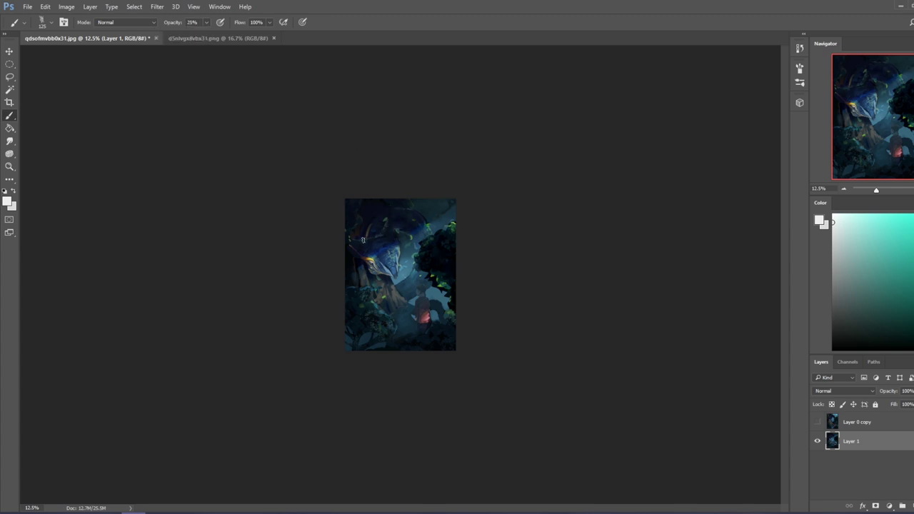
alt+click(454, 222)
drag(454, 222, 452, 219)
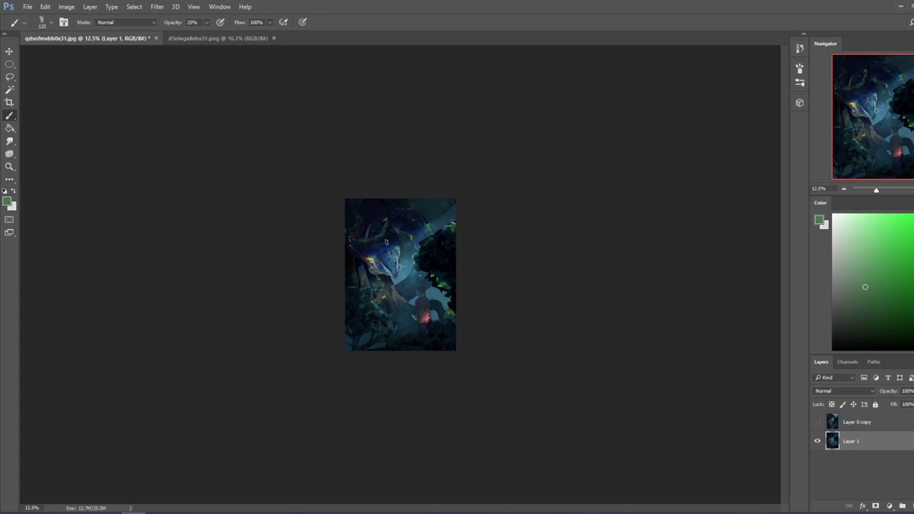
Lasso curved grass blades across the lower-left foreground and paint them with sampled near-black using a 1000 px brush at 100% opacity.
key(l)
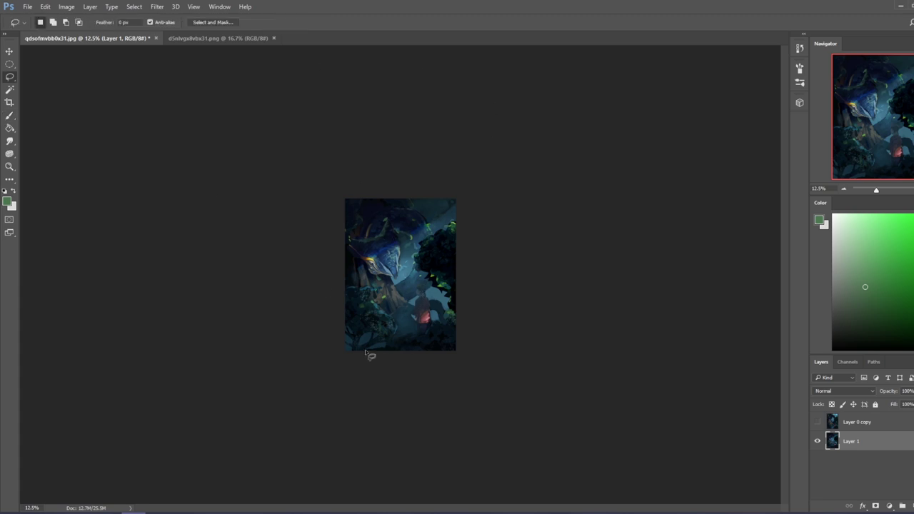
key(ctrl+plus)
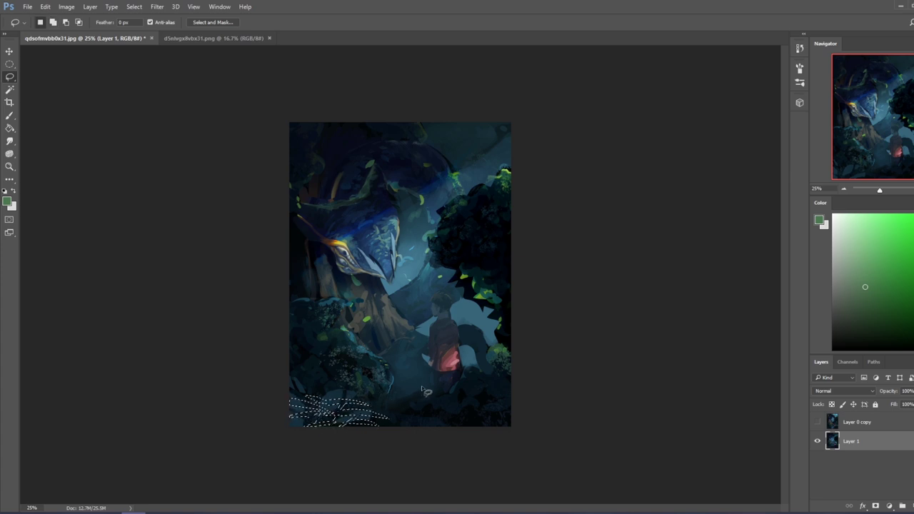
key(b)
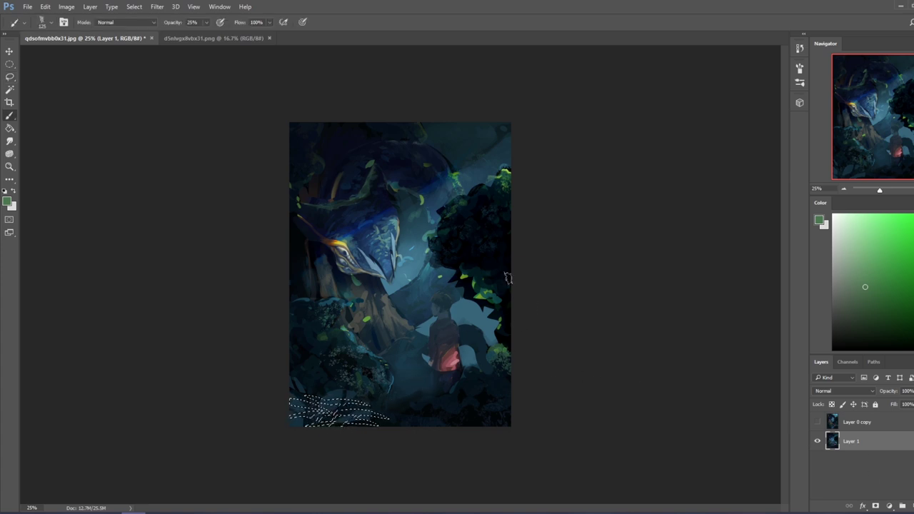
alt+click(492, 272)
key(bracketright)
key(bracketright)
key(bracketright)
key(bracketright)
key(bracketright)
key(bracketright)
key(bracketright)
key(bracketright)
key(bracketright)
key(bracketright)
key(bracketright)
drag(328, 416, 146, 463)
click(207, 22)
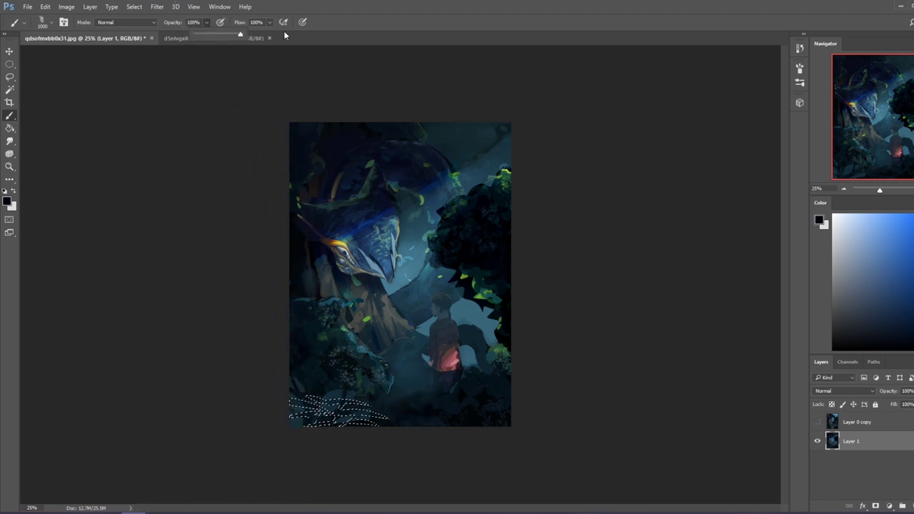
key(ctrl+d)
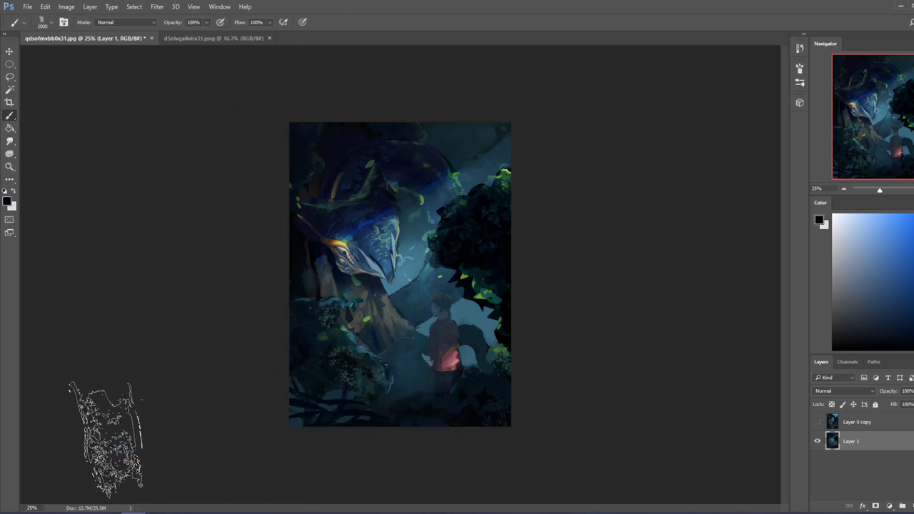
Lasso a spiky fern in the foreground below the figure and paint it black, with the brush reduced to 400 px.
key(l)
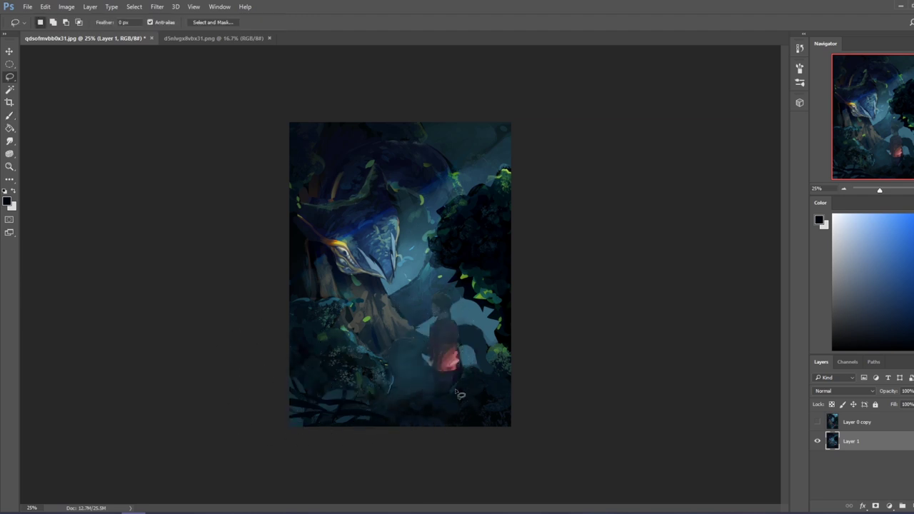
mouse_move(424, 381)
mouse_down()
mouse_move(490, 435)
mouse_move(415, 390)
mouse_move(454, 402)
mouse_move(432, 403)
mouse_move(451, 402)
mouse_move(422, 417)
mouse_move(458, 405)
mouse_move(442, 424)
mouse_move(469, 417)
mouse_move(454, 386)
mouse_move(450, 399)
mouse_move(484, 385)
mouse_move(485, 401)
mouse_move(477, 415)
mouse_up()
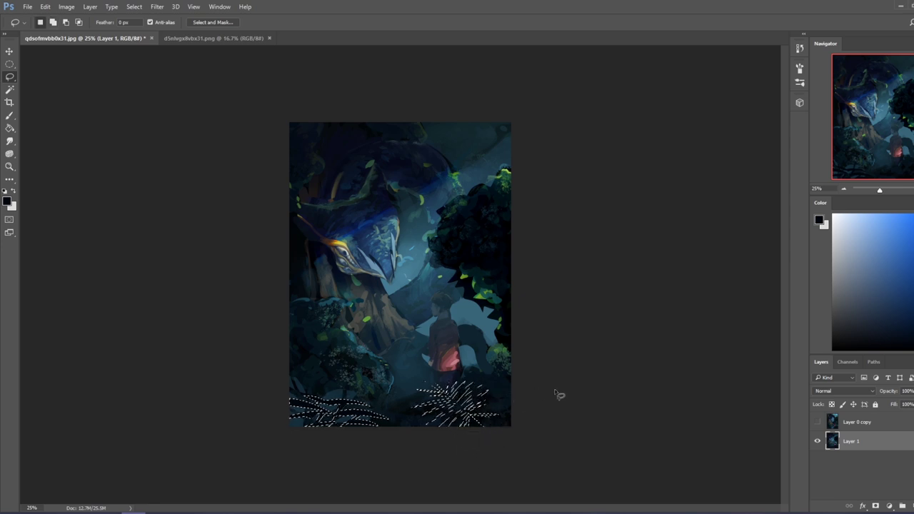
key(ctrl+d)
key(b)
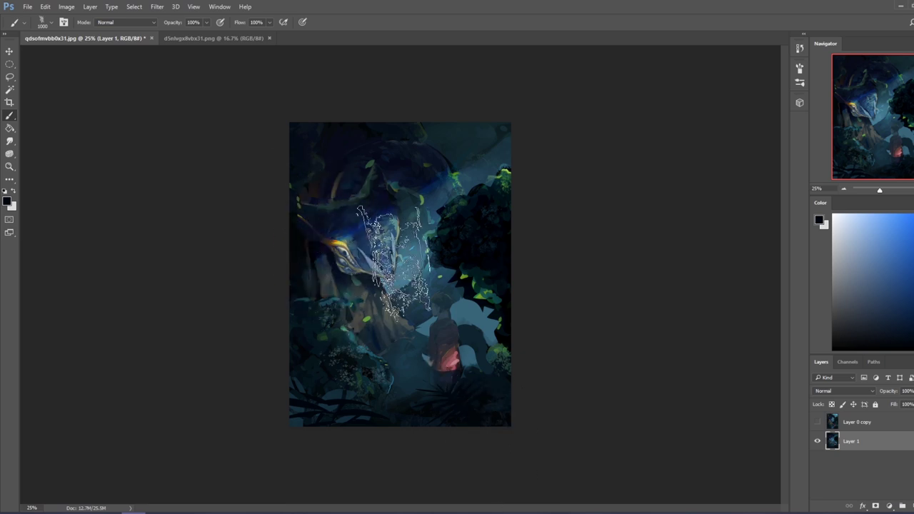
drag(867, 298, 832, 349)
key([)
key(bracketleft)
key(bracketleft)
key(bracketleft)
key(bracketleft)
key(bracketleft)
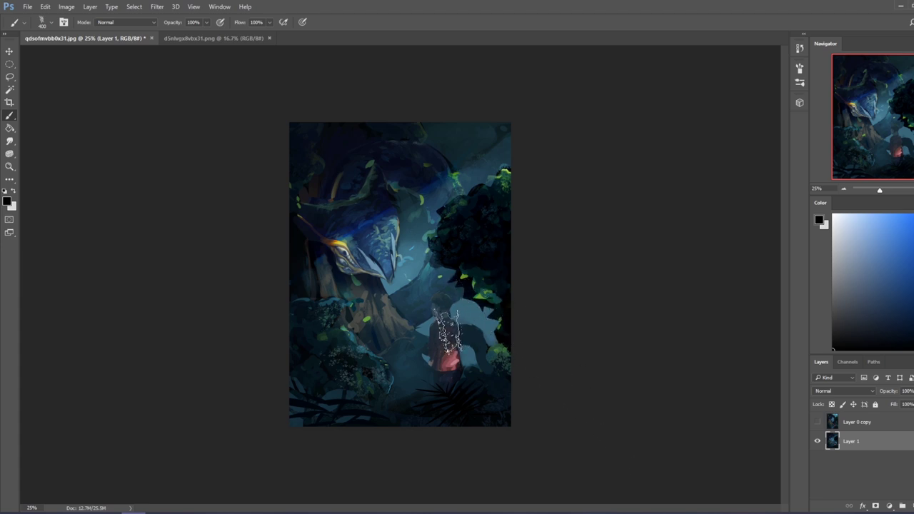
Invert the plant selection, sample dark blue, undo the full-strength stroke and paint haze around the fern at 50% brush opacity.
key(m)
right_click(449, 122)
click(518, 138)
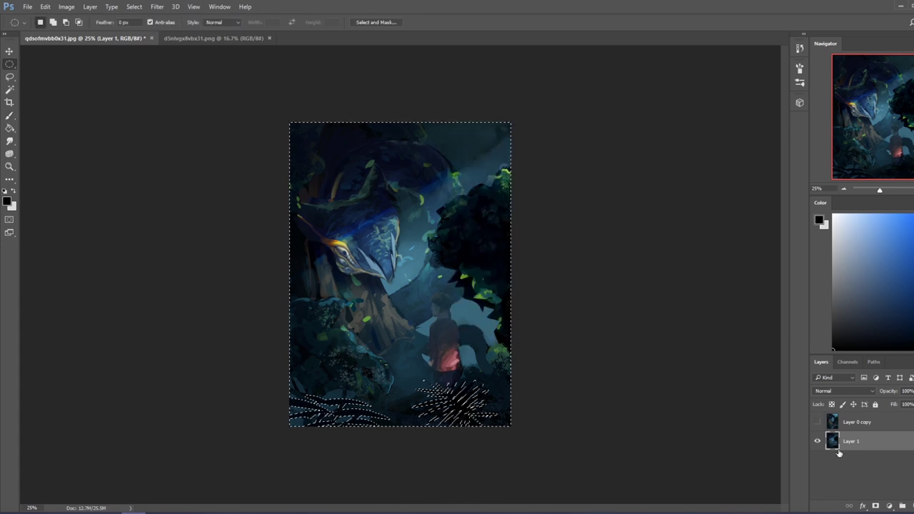
key(b)
alt+click(446, 390)
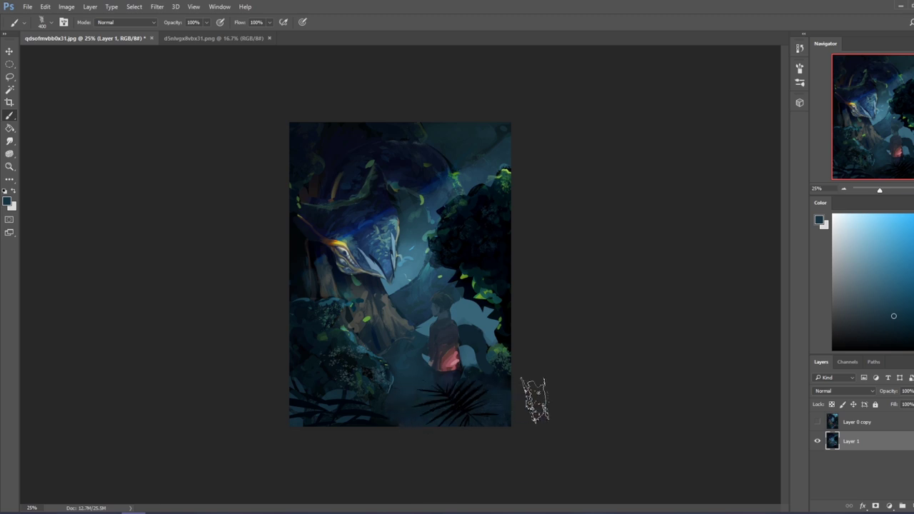
key(ctrl+z)
click(205, 24)
click(186, 34)
click(404, 407)
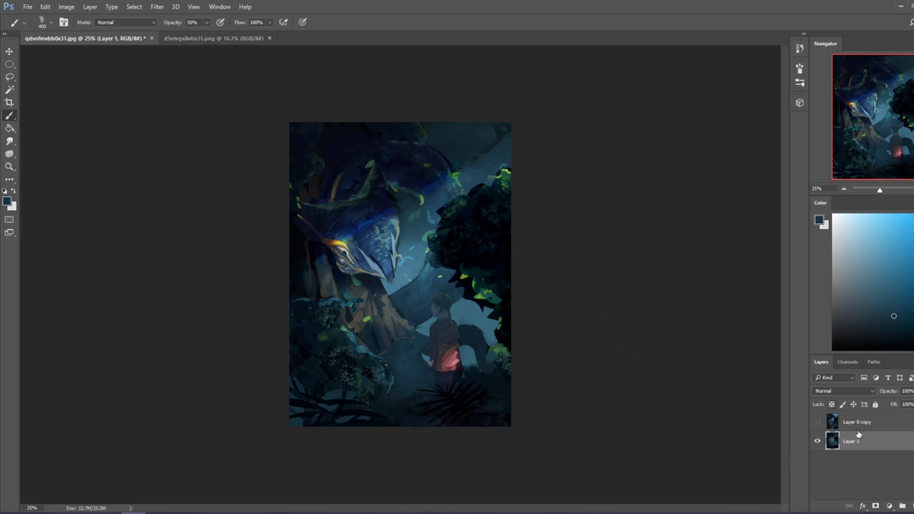
Add a new layer above Layer 0 copy and lasso curved leaf blades across the lower-right foreground.
click(854, 422)
click(912, 507)
key(l)
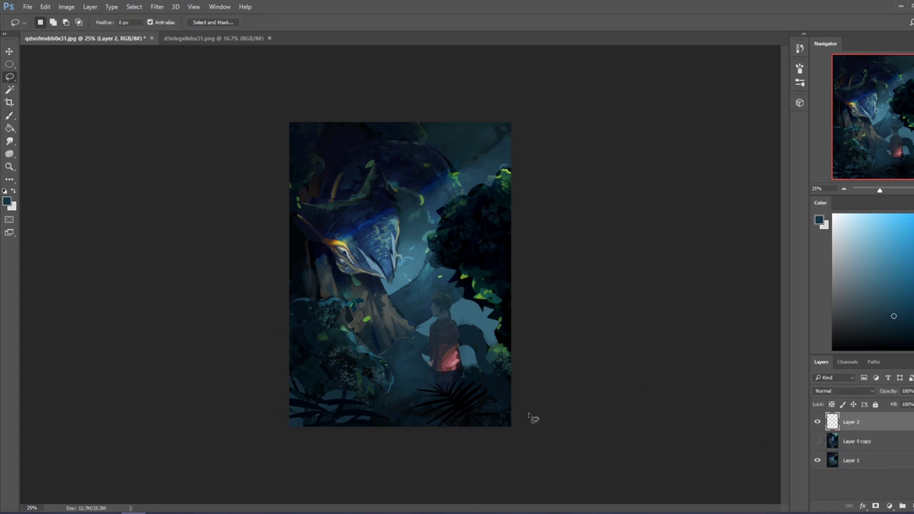
mouse_move(505, 405)
mouse_down()
mouse_move(508, 414)
mouse_move(505, 397)
mouse_move(519, 400)
mouse_move(472, 405)
mouse_move(457, 421)
mouse_up()
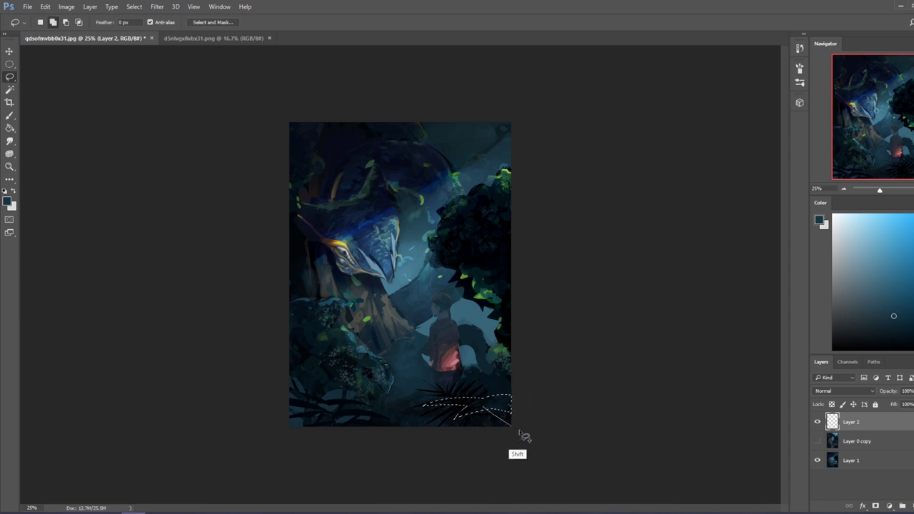
Fill the lassoed blades with black at 100% brush opacity and merge Layer 2 down into Layer 1.
key(ctrl+d)
key(b)
key(alt)
key(d)
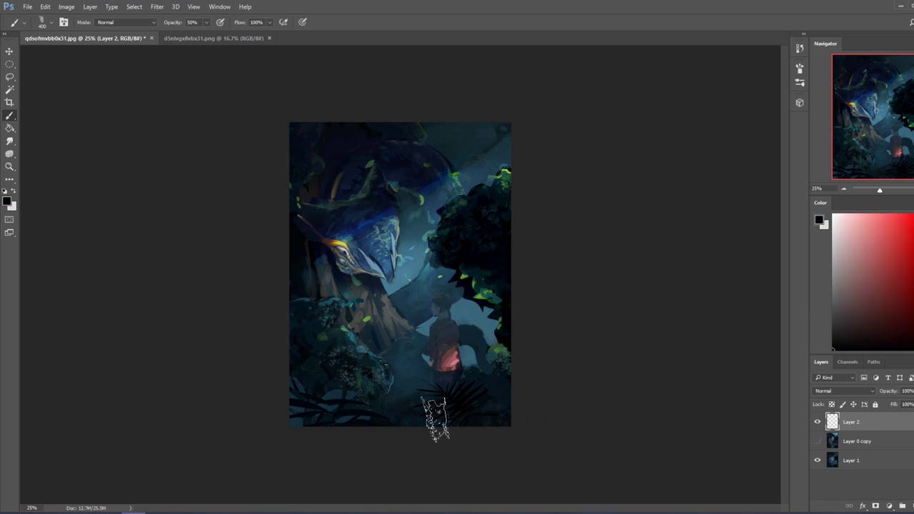
drag(206, 22, 229, 35)
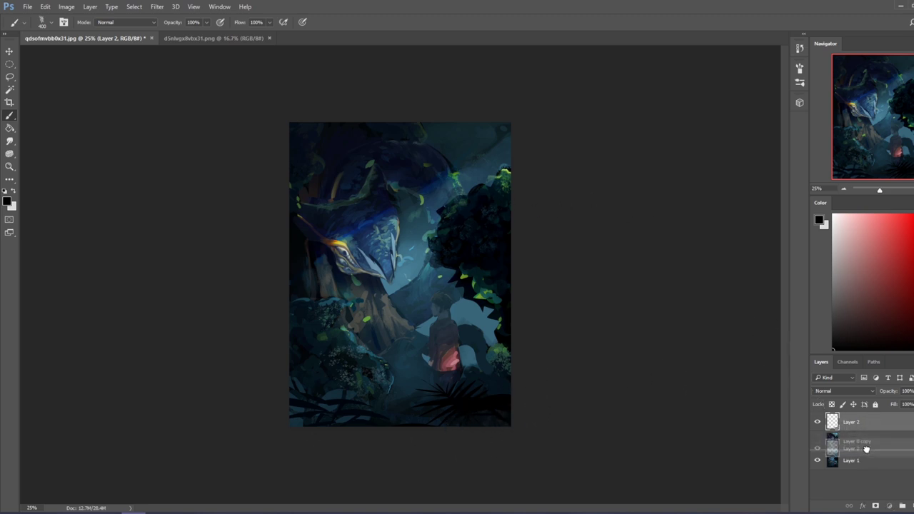
right_click(867, 443)
click(756, 357)
Lasso the misty gap between the creature's snout and the tree, and paint it with sampled haze blues, reducing the brush to 150 px.
key(l)
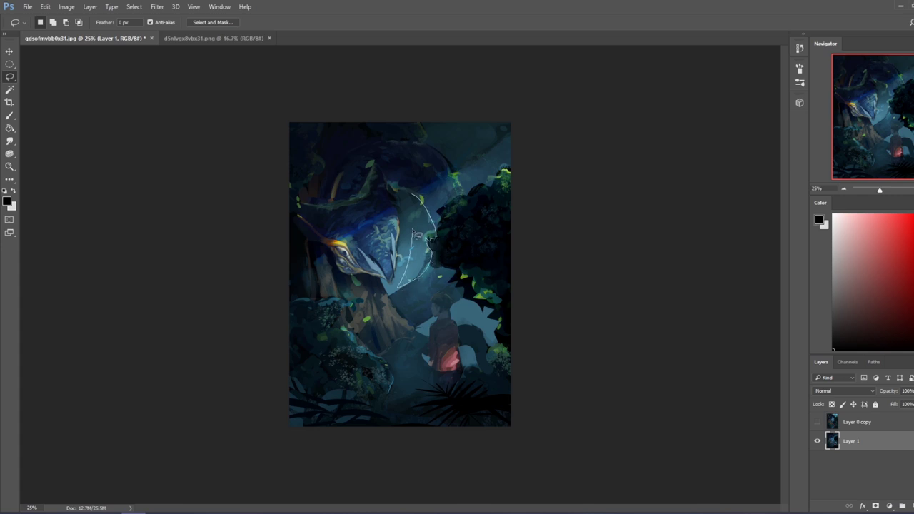
key(ctrl+d)
key(b)
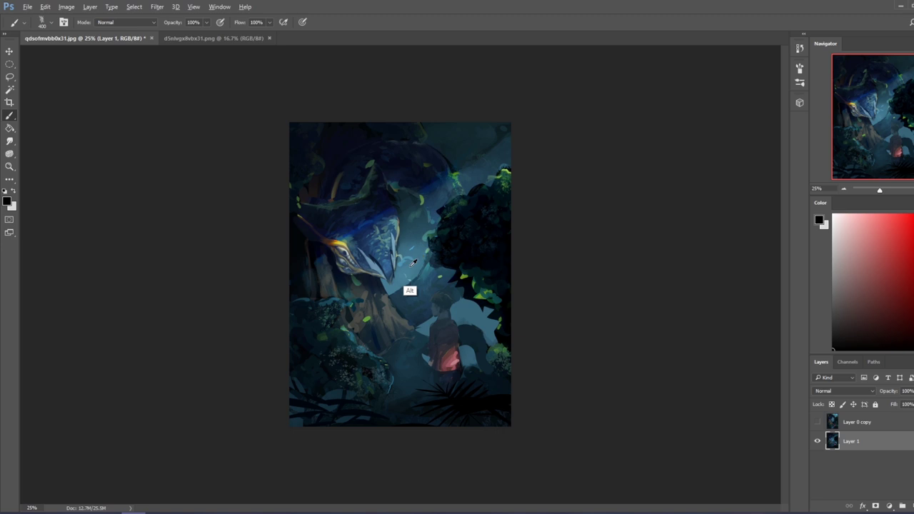
alt+click(412, 287)
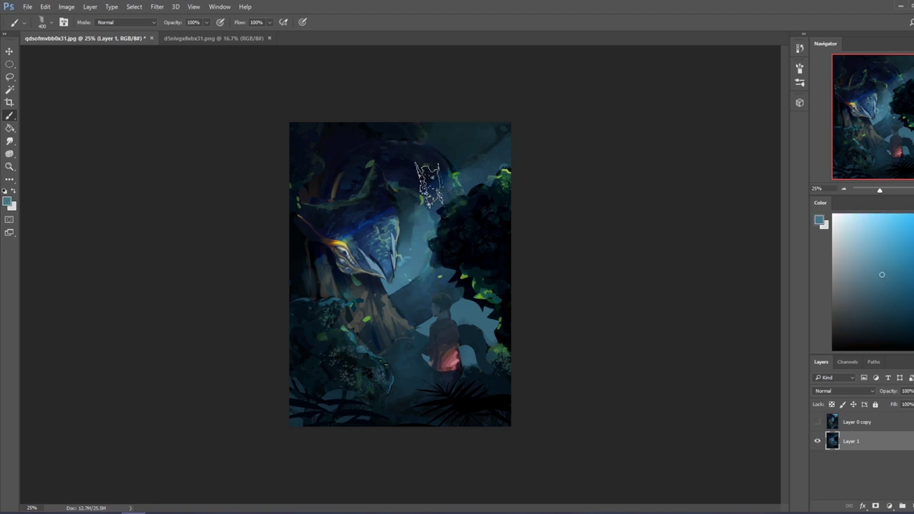
alt+click(409, 253)
key(bracketleft)
key(bracketleft)
key(bracketleft)
key(bracketleft)
key(bracketleft)
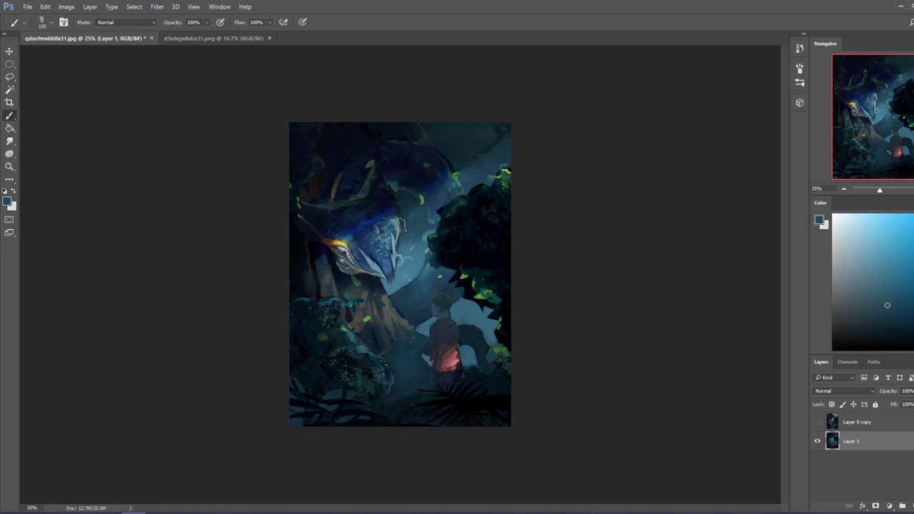
Even out the misty gap beside the snout with lighter blues sampled from the surrounding haze.
alt+click(422, 237)
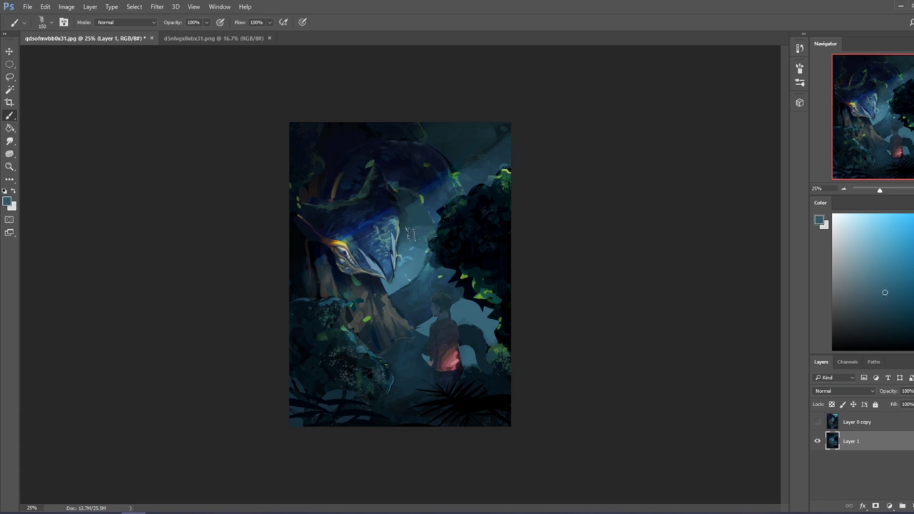
alt+click(428, 256)
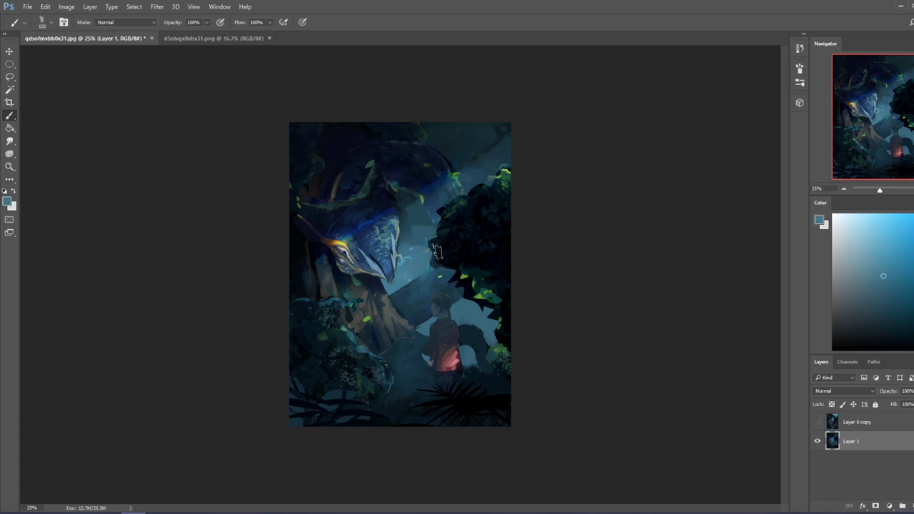
alt+click(419, 256)
Rework the selection, and repaint the slope below the snout with sampled dark blue and the tree's near edge with sampled near-black.
key(m)
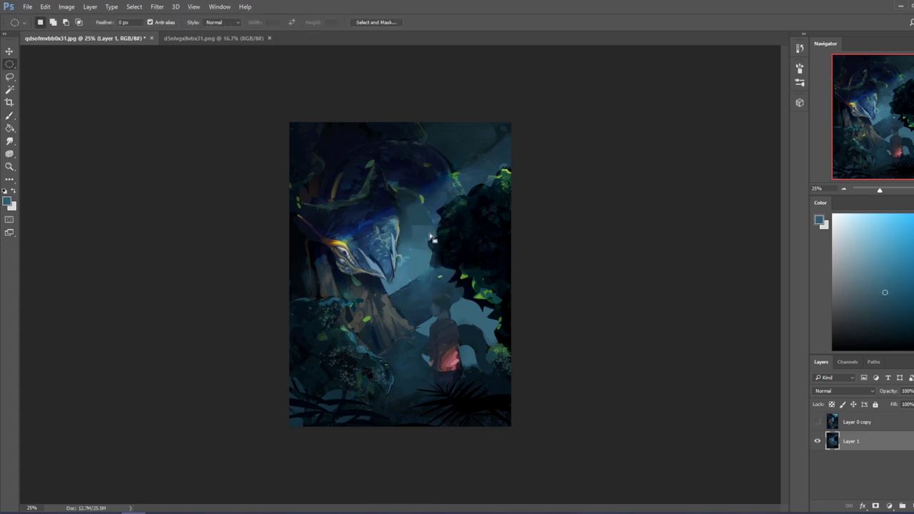
right_click(433, 239)
click(447, 249)
key(b)
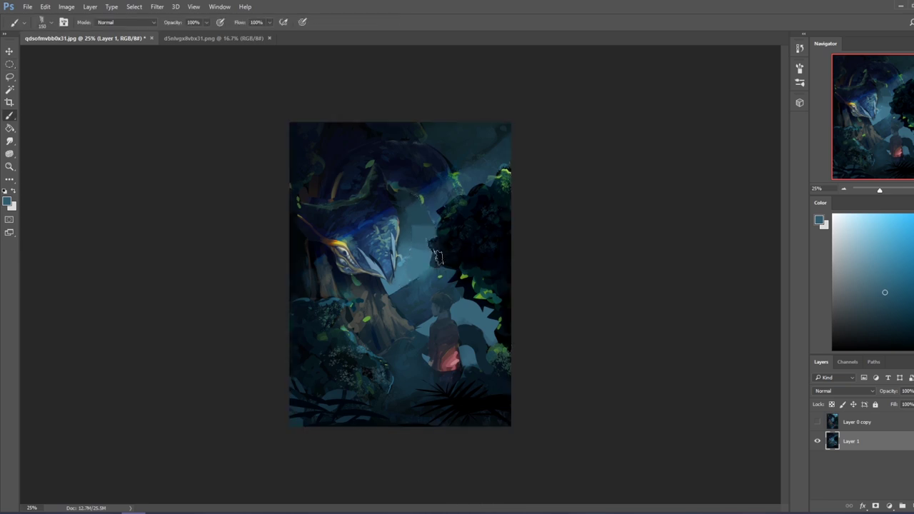
alt+click(416, 277)
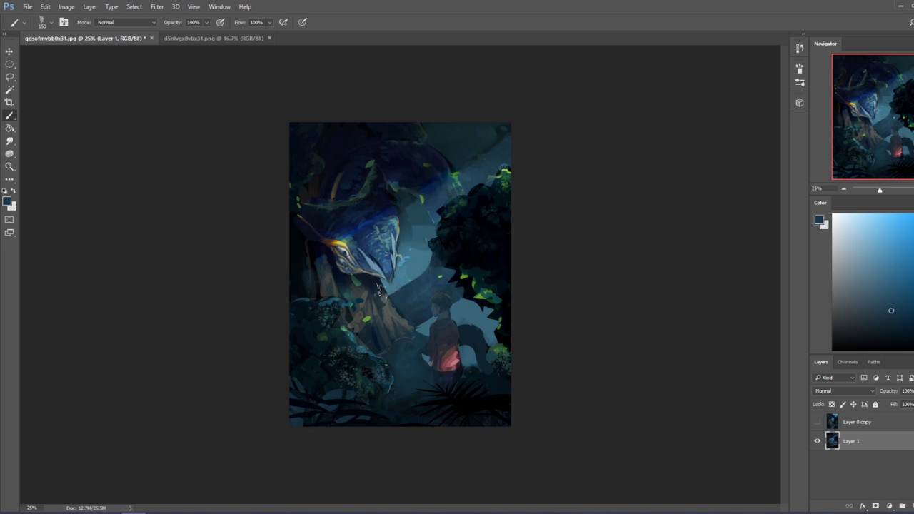
alt+click(454, 257)
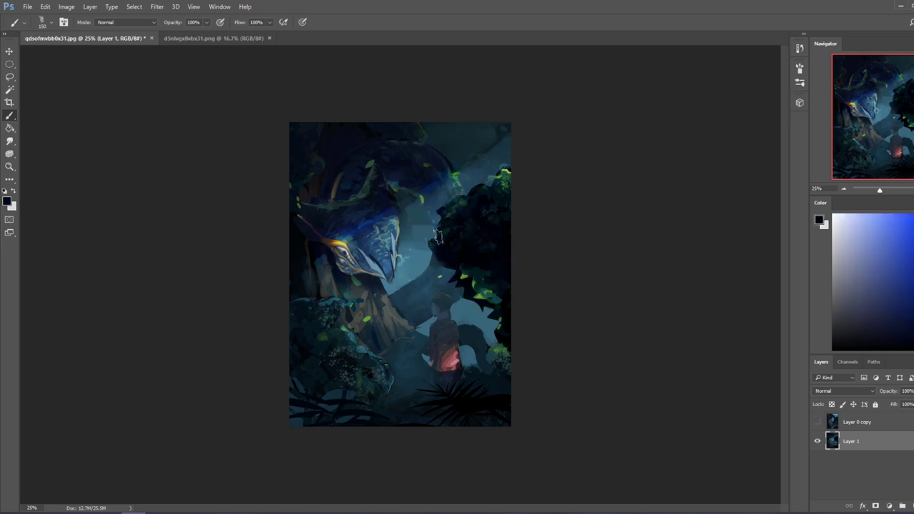
Lasso a small sliver beside the tree's edge facing the snout, paint it with sampled haze blue and clear the selection.
key(l)
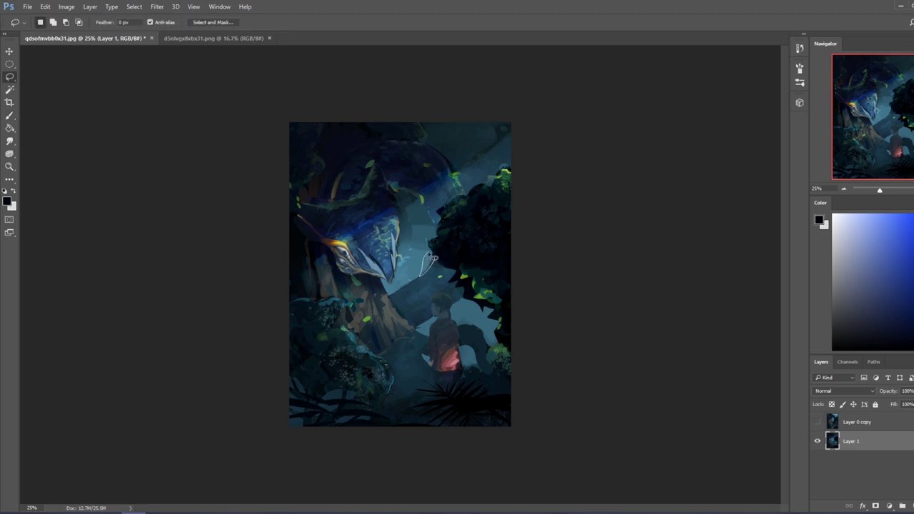
key(b)
alt+click(432, 260)
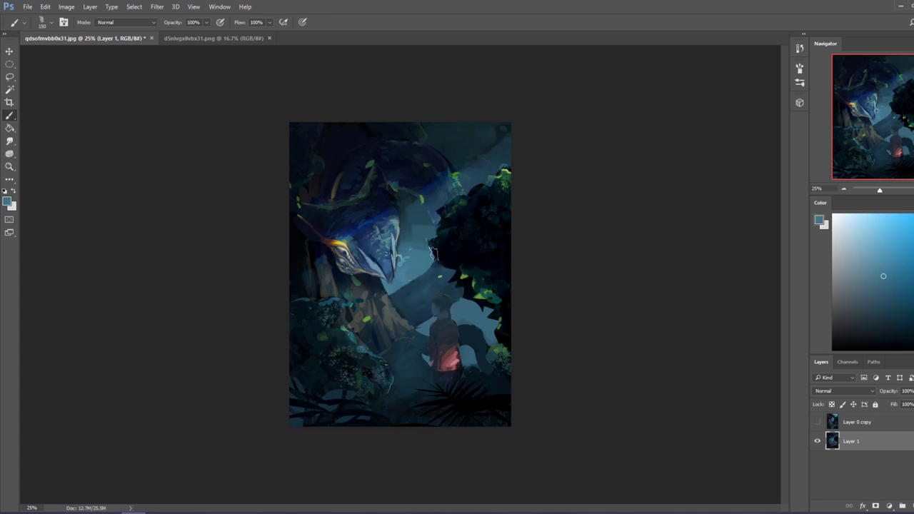
key(m)
right_click(445, 231)
click(451, 234)
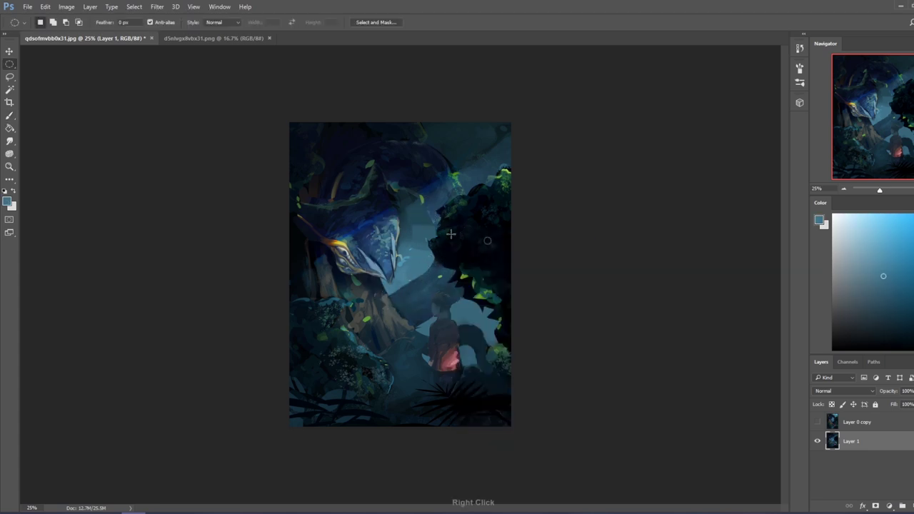
Blend the haze between the snout and the tree with the Smudge tool at 15% strength and 100 px.
click(9, 140)
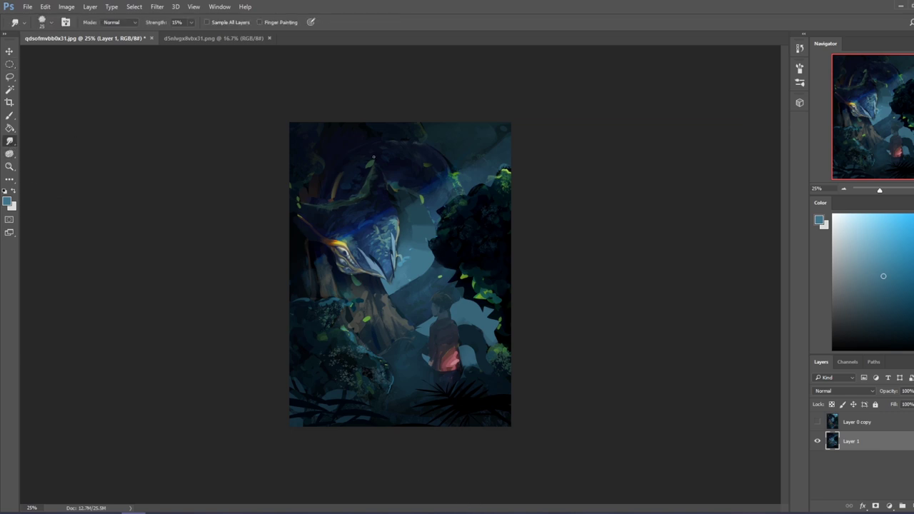
key(bracketright)
key(ctrl+minus)
key(ctrl+minus)
key(ctrl+minus)
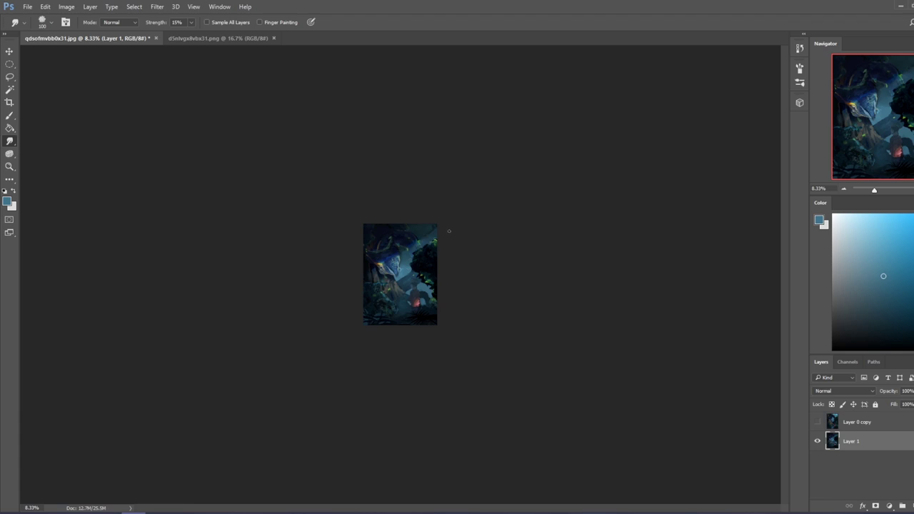
Lasso the area between the creature's back and the tree, sample dark navy and set the brush to Darken mode.
key(l)
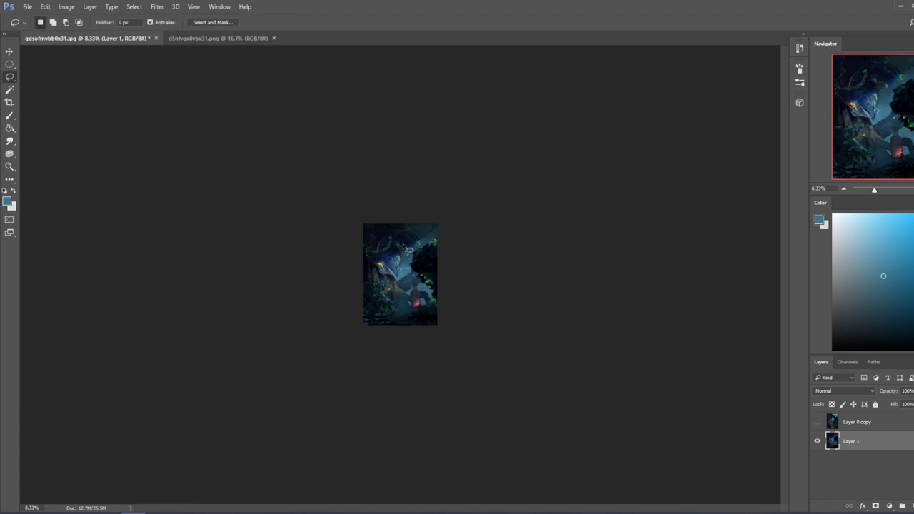
mouse_move(418, 243)
mouse_down()
mouse_move(422, 282)
mouse_move(428, 266)
mouse_up()
key(ctrl+d)
key(b)
alt+click(405, 236)
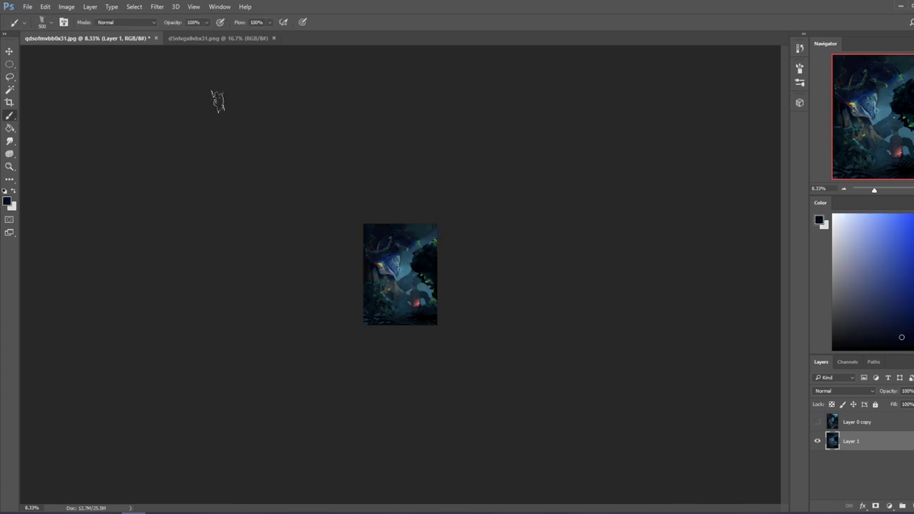
click(116, 22)
click(127, 63)
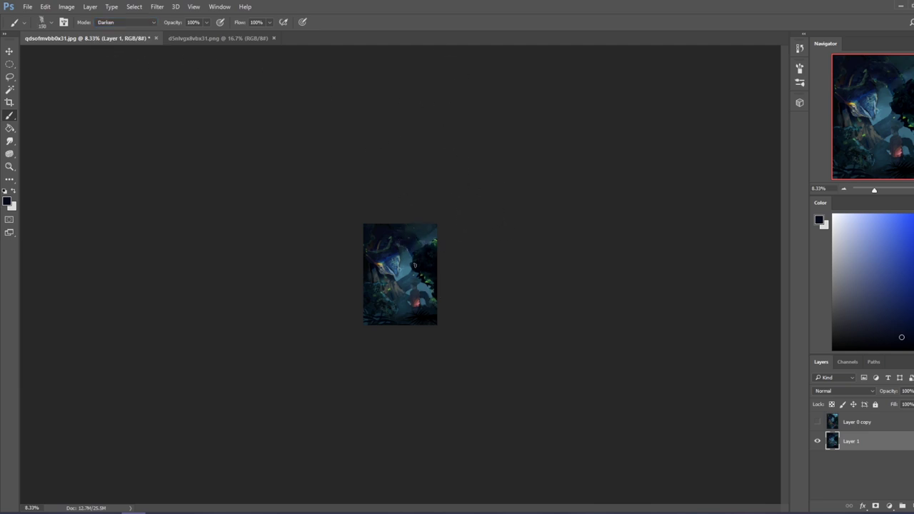
Paint the lassoed area beside the tree with sampled dark blue, restore the brush to Normal mode and clear the selection.
alt+click(417, 248)
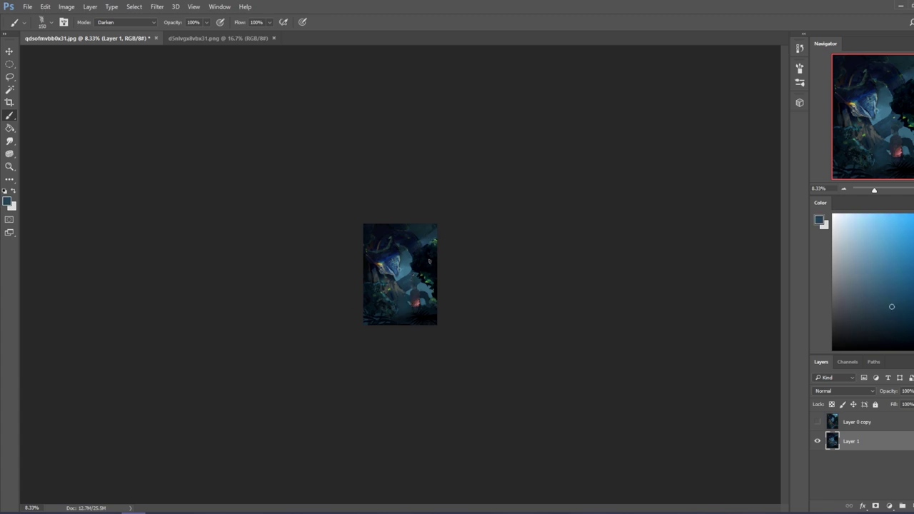
click(136, 25)
click(114, 29)
drag(424, 245, 424, 253)
key(m)
right_click(424, 255)
click(455, 261)
Darken the painting's upper edge with a soft round near-black brush enlarged to 1700 px.
key(b)
key(b)
right_click(419, 260)
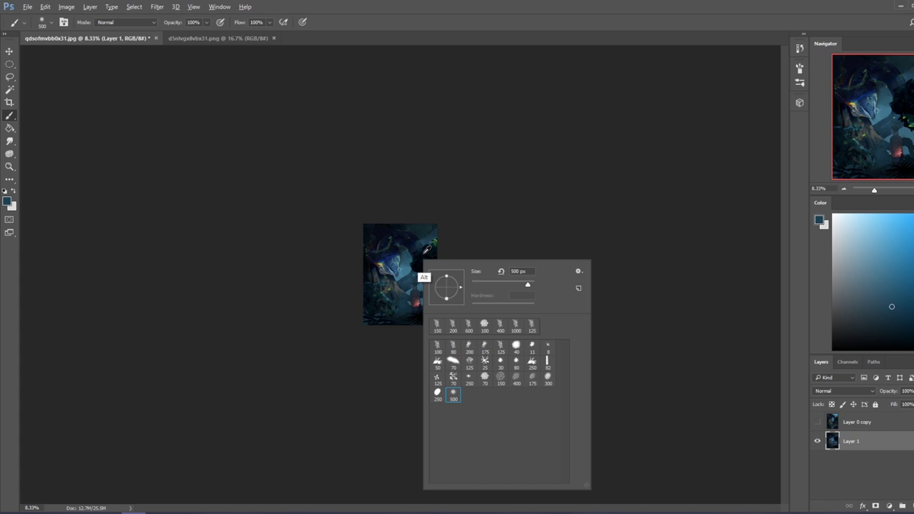
click(842, 318)
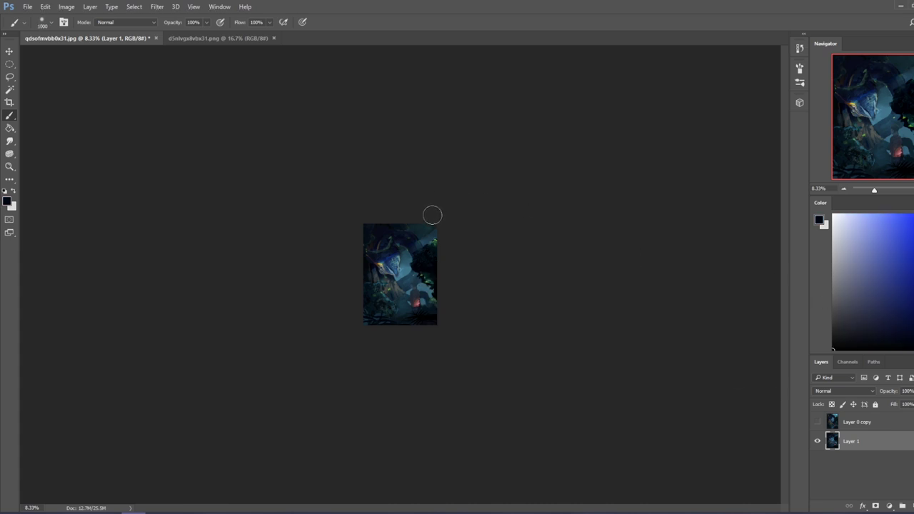
key(bracketright)
key(bracketright)
key(bracketright)
key(bracketright)
drag(455, 197, 357, 252)
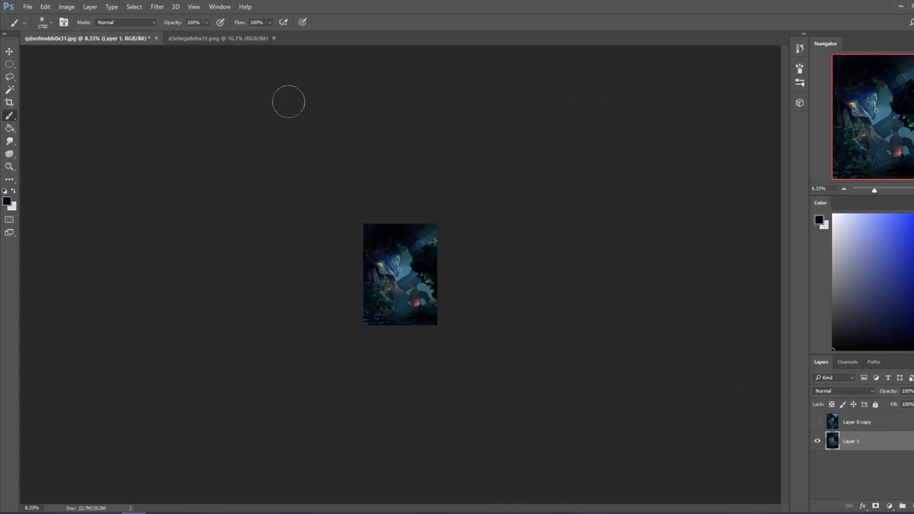
Undo the last brush stroke and set the brush to Darken mode at 56% opacity.
key(ctrl+z)
click(206, 23)
click(187, 35)
click(126, 22)
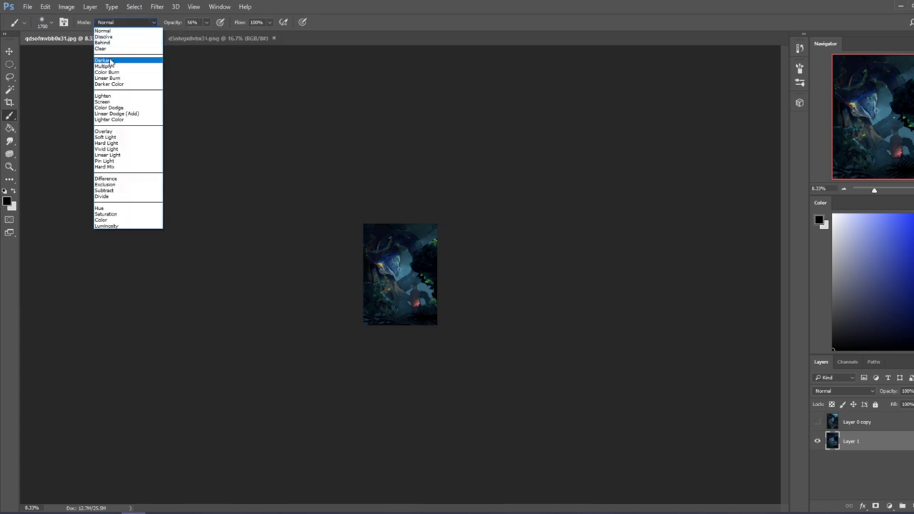
click(114, 61)
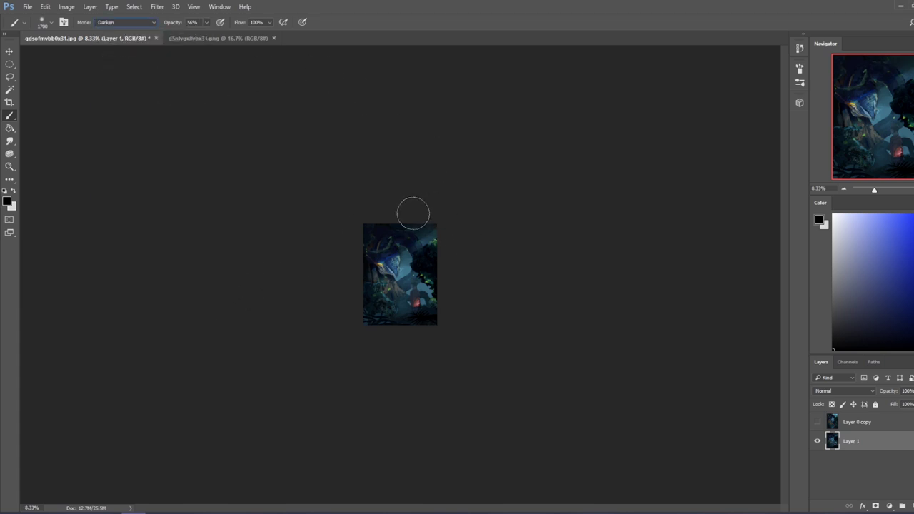
Enlarge the brush to 3100 px and darken the lower part of the painting on Layer 1.
key(bracketright)
key(bracketright)
key(bracketright)
key(bracketright)
key(bracketright)
key(bracketright)
key(bracketright)
key(bracketright)
key(bracketright)
key(bracketright)
key(bracketright)
key(bracketright)
key(bracketright)
key(bracketright)
drag(466, 285, 290, 402)
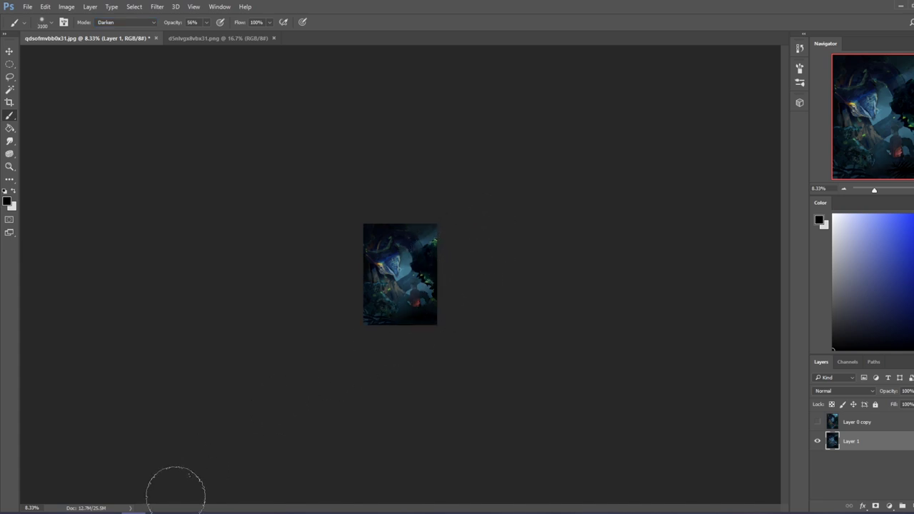
Enlarge the brush to 4200 px and further darken the outer areas of the painting.
key(bracketright)
key(bracketright)
key(bracketright)
key(bracketright)
key(bracketright)
key(bracketright)
key(bracketright)
key(bracketright)
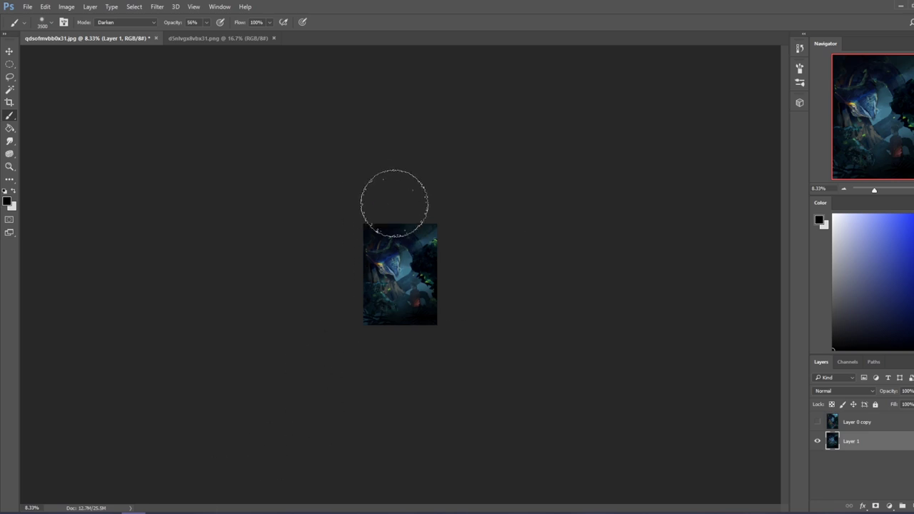
key(bracketright)
key(bracketright)
key(bracketright)
key(bracketright)
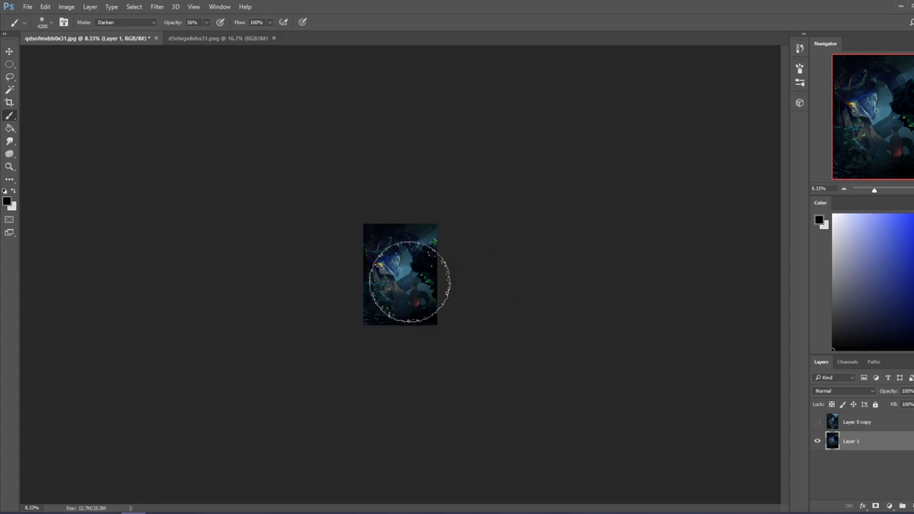
Duplicate Layer 1 and apply a Gaussian Blur to the copy.
key(ctrl+plus)
key(ctrl+plus)
key(ctrl+plus)
key(l)
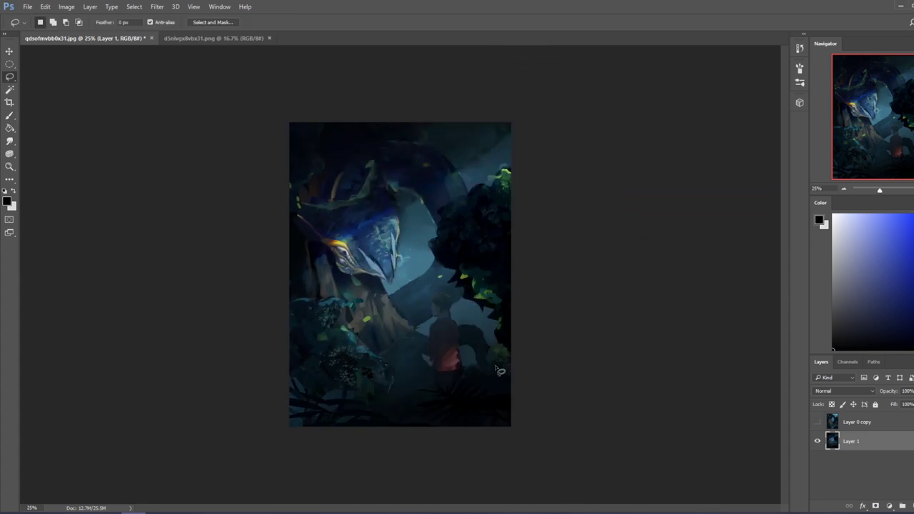
click(9, 141)
click(43, 137)
key(ctrl+j)
click(155, 8)
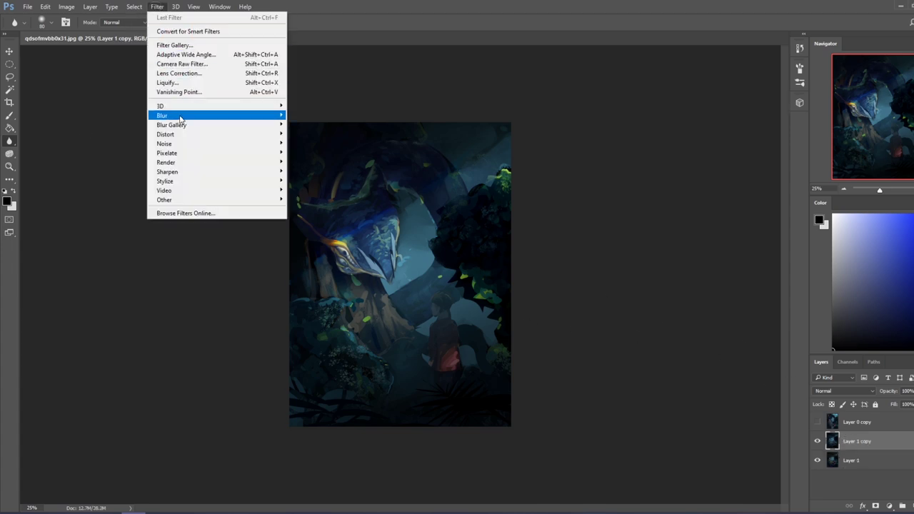
mouse_move(182, 117)
click(322, 153)
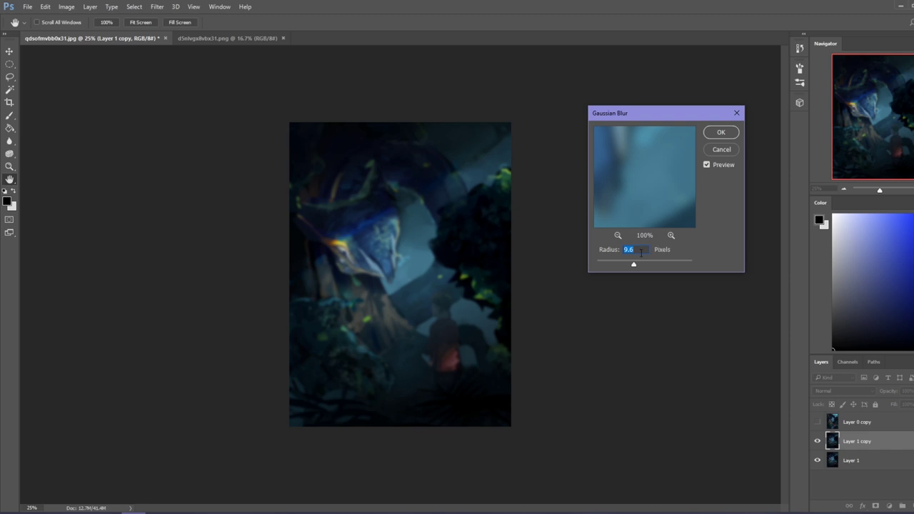
drag(627, 267, 627, 268)
click(721, 132)
Erase the blurred copy over the dragon's head and the standing figure with a soft 1600 px eraser.
key(e)
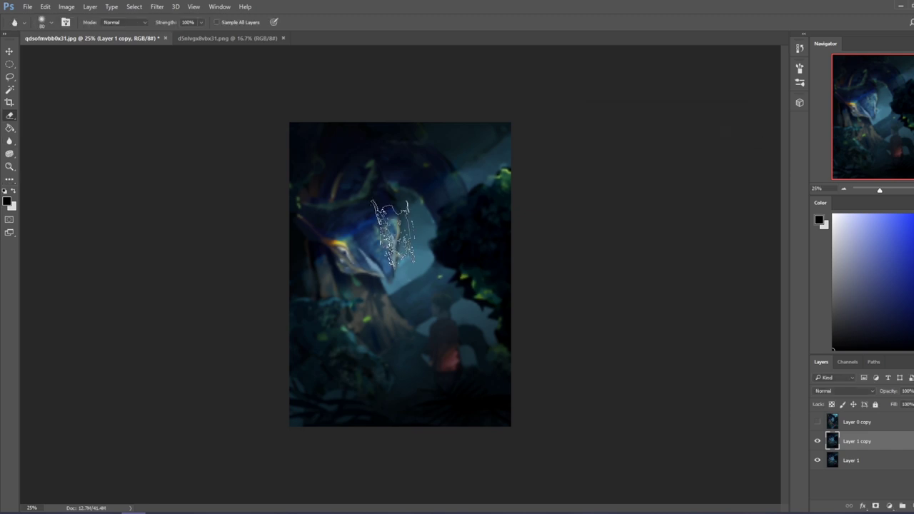
right_click(414, 220)
double_click(439, 354)
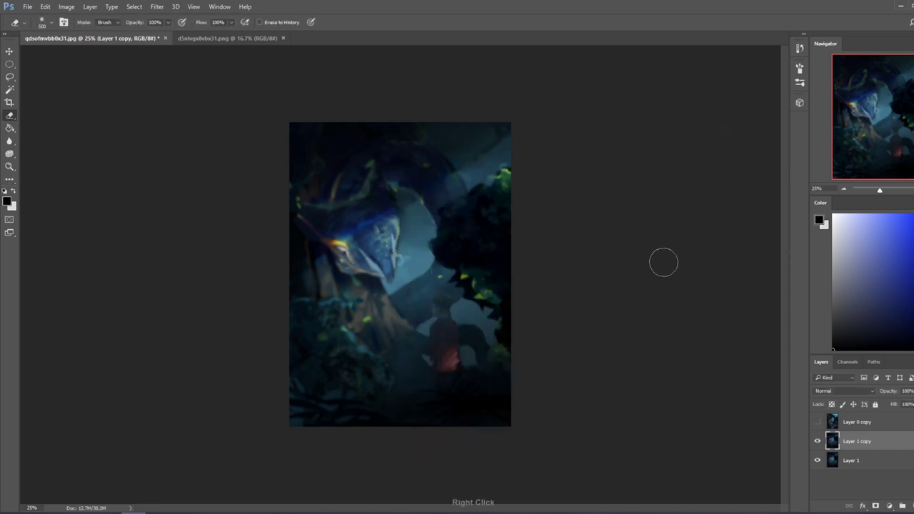
key(bracketright)
key(bracketright)
key(bracketright)
key(bracketright)
key(bracketright)
key(bracketright)
mouse_move(398, 237)
mouse_down()
mouse_move(333, 281)
mouse_move(488, 250)
mouse_move(434, 323)
mouse_move(455, 335)
mouse_up()
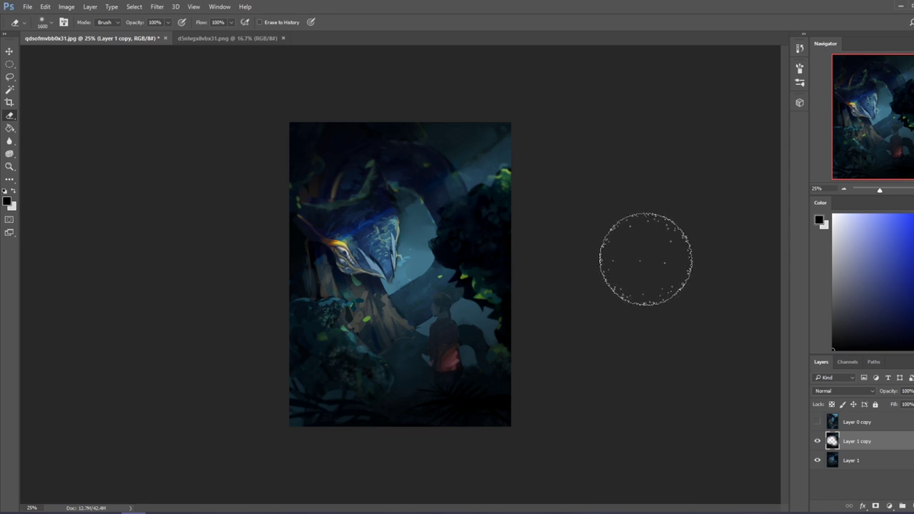
Compare the painting with and without Layer 1 copy, and merge that layer down into Layer 1.
click(817, 442)
click(817, 444)
click(818, 446)
click(817, 440)
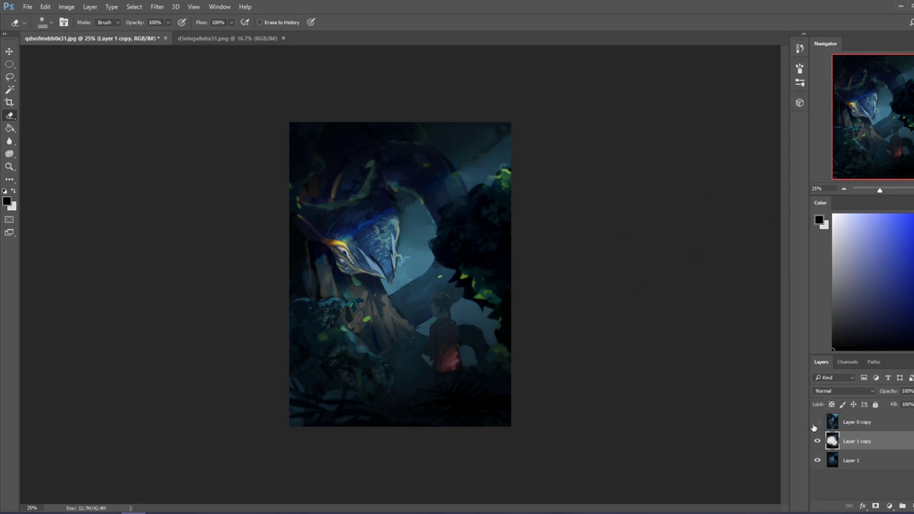
right_click(865, 443)
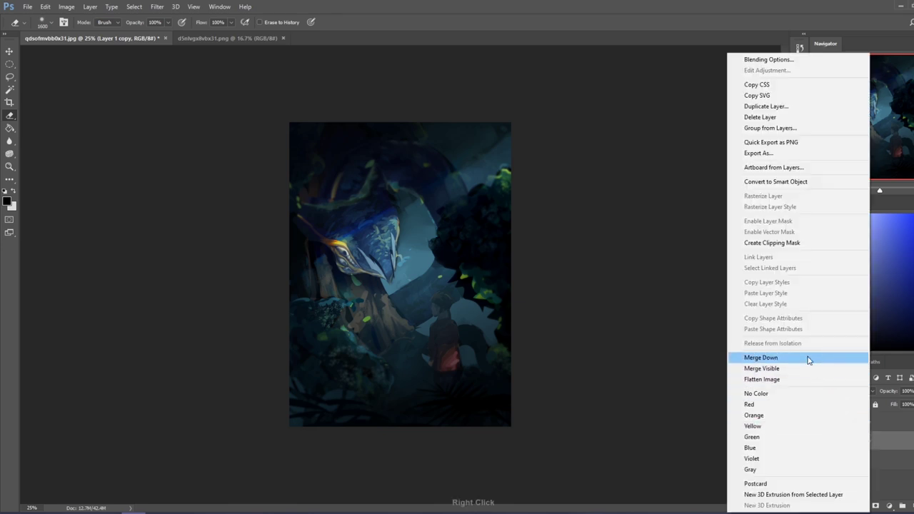
click(771, 357)
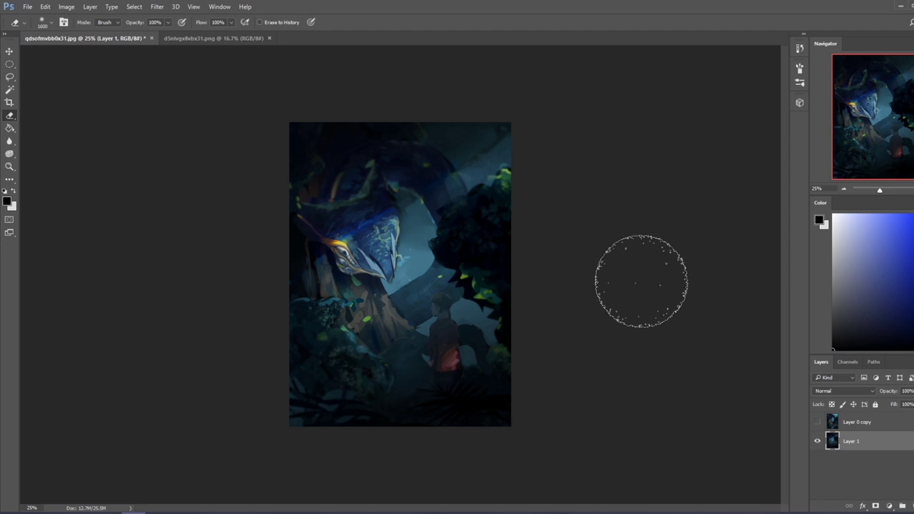
Duplicate Layer 1 and darken the copy's centre using a dark blue sampled from the painting and a 3100 px Darken brush.
alt+click(453, 313)
alt+click(416, 335)
key(b)
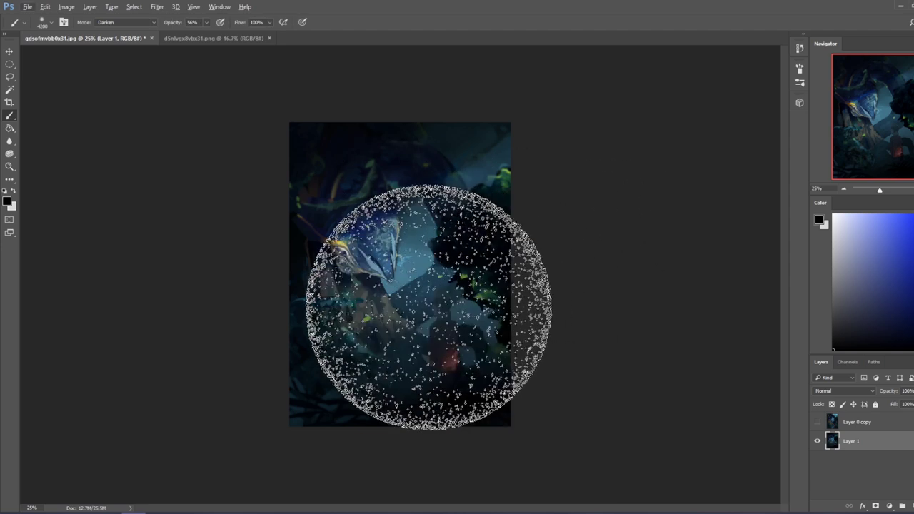
alt+click(379, 314)
scroll(421, 251, down, 4)
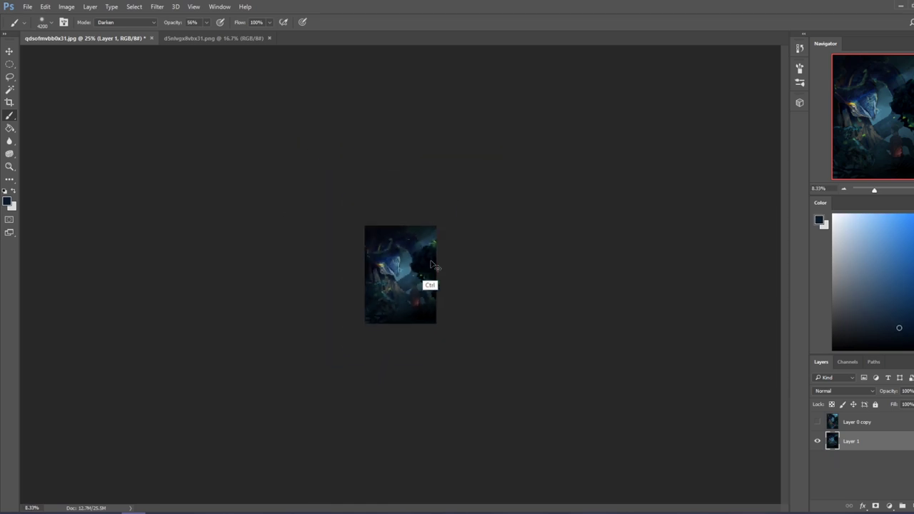
key(bracketleft)
key(bracketleft)
key(bracketleft)
key(bracketleft)
drag(408, 264, 400, 275)
key(bracketleft)
key(bracketleft)
key(ctrl+j)
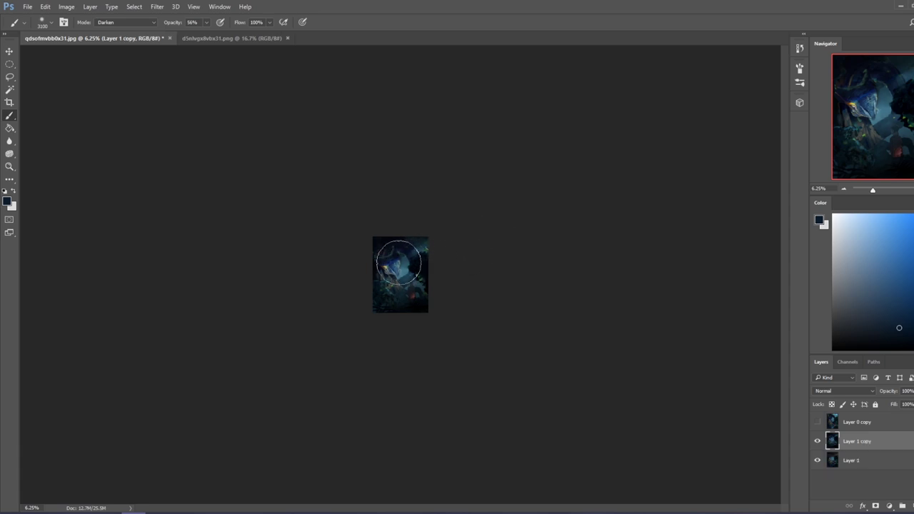
click(404, 265)
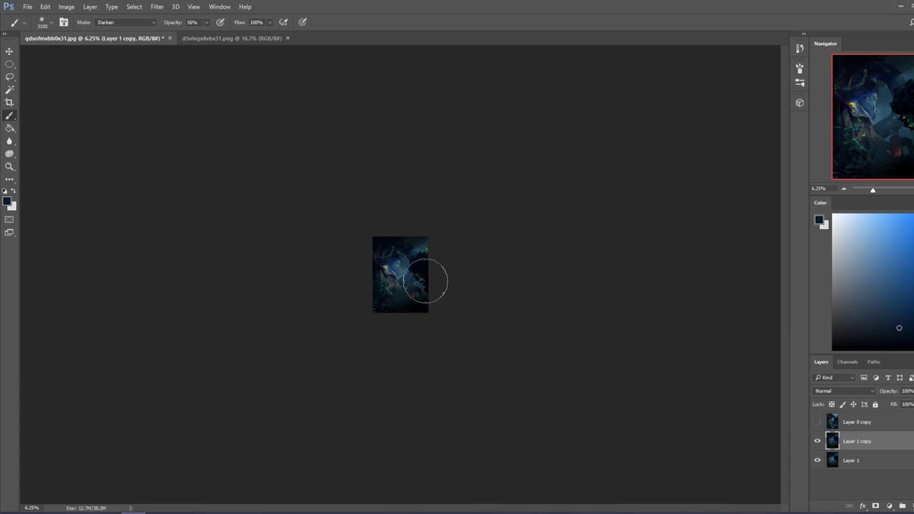
Erase the darkened copy over the dragon's head with a small textured 100 px eraser.
scroll(463, 302, up, 3)
key(e)
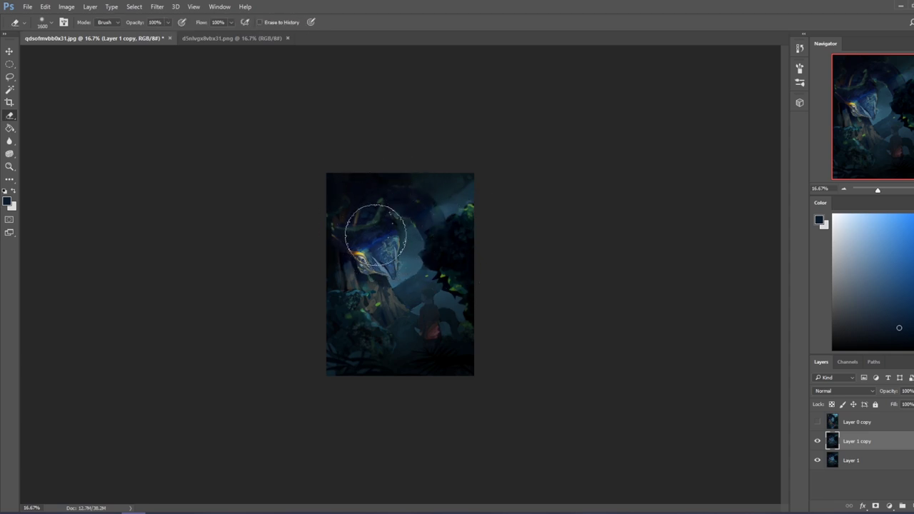
right_click(414, 223)
double_click(444, 310)
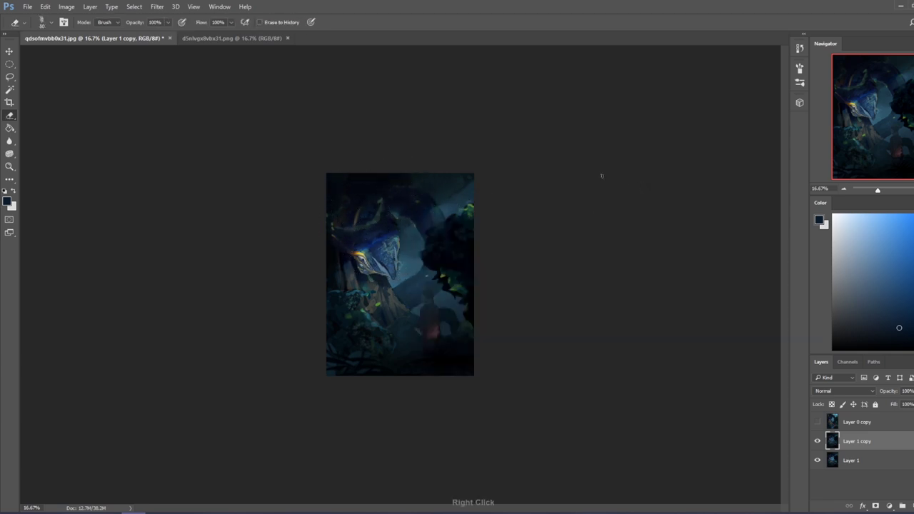
drag(392, 246, 393, 261)
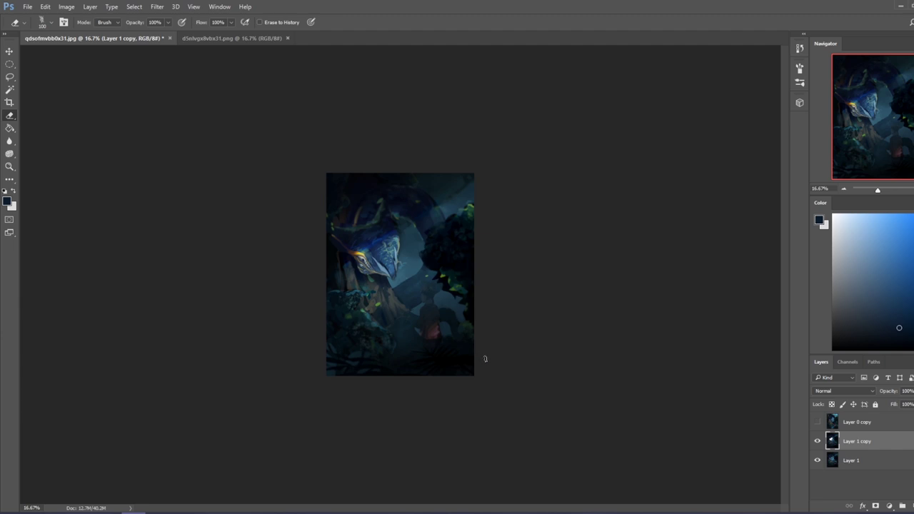
Add a new empty layer on top of Layer 1 copy, and merge the copy down into Layer 1.
key(l)
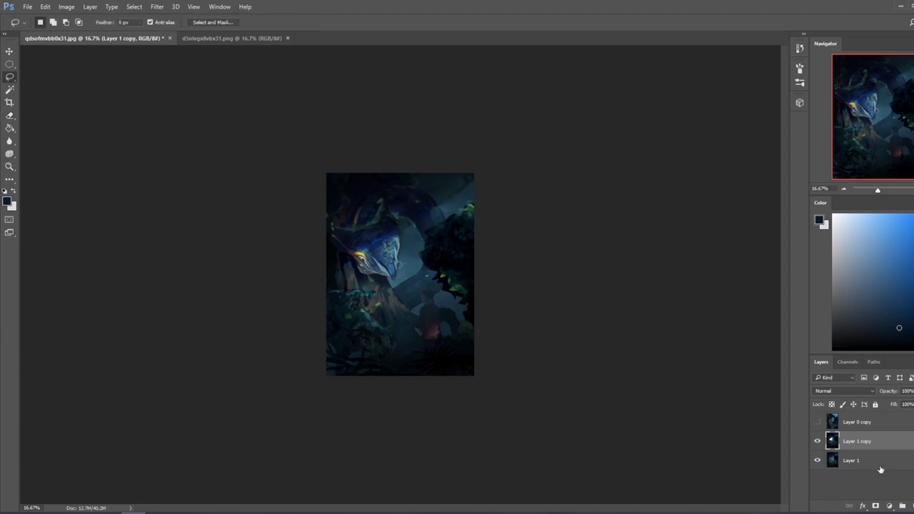
click(913, 505)
right_click(860, 459)
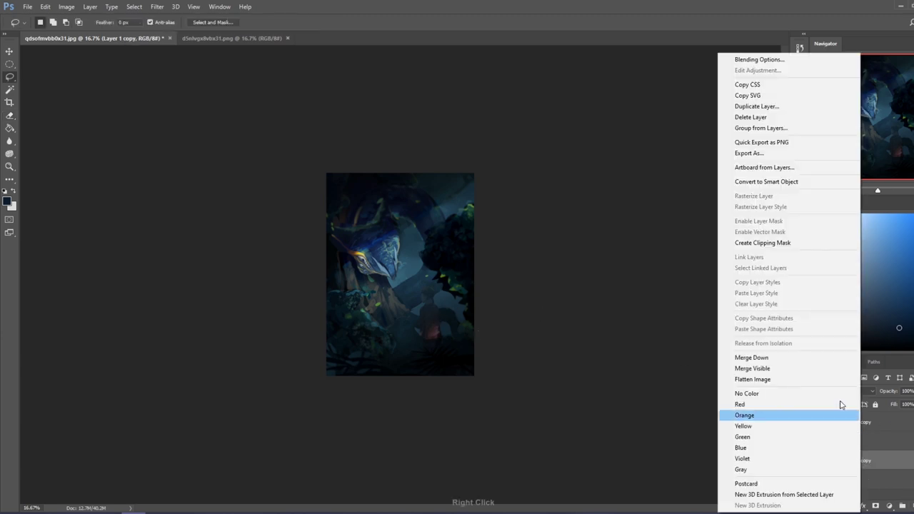
click(806, 358)
Outline thin curved whisker shapes on both sides of the dragon's head with the Lasso and hide the selection edges.
mouse_move(367, 279)
mouse_down()
mouse_move(299, 247)
mouse_move(372, 283)
mouse_move(334, 284)
mouse_move(385, 279)
mouse_move(373, 275)
mouse_move(413, 213)
mouse_move(398, 277)
mouse_up()
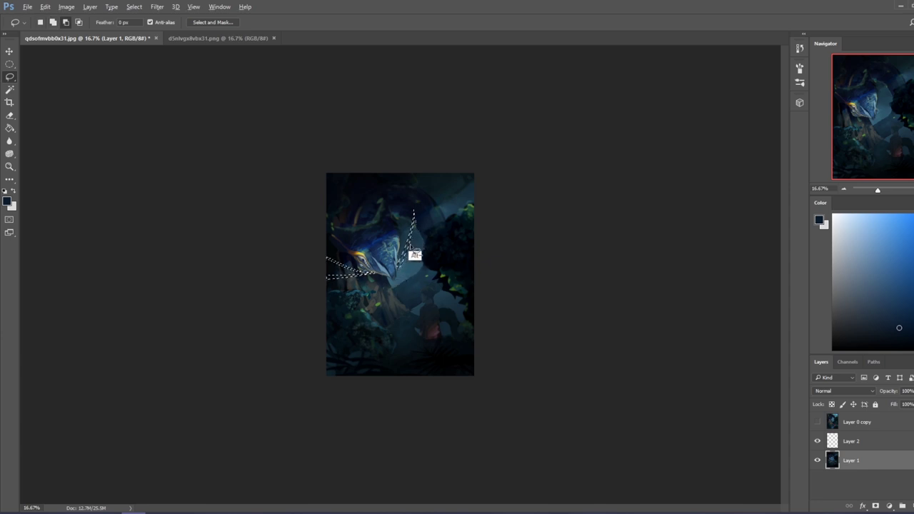
mouse_move(428, 229)
mouse_down()
mouse_move(398, 266)
mouse_move(433, 205)
mouse_move(398, 285)
mouse_up()
key(ctrl+d)
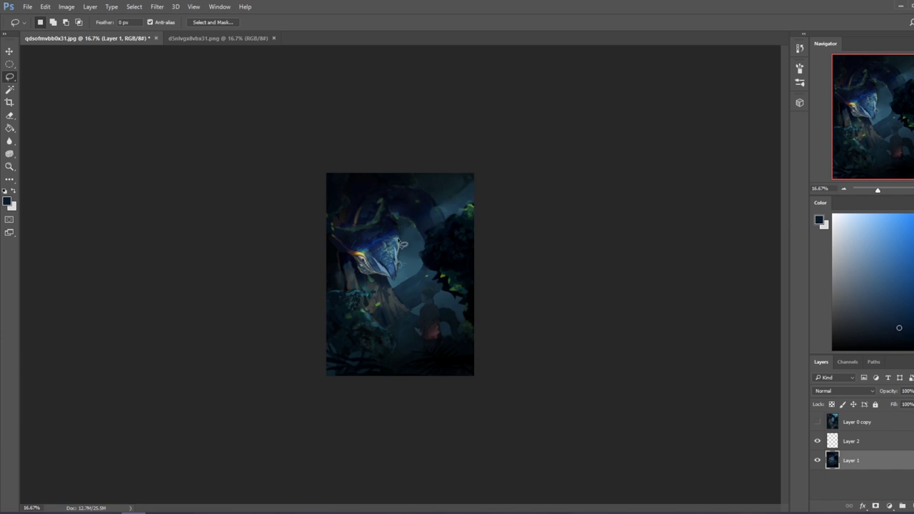
Fill the whisker shapes on Layer 2 with a sampled reddish brown, using the brush in Normal mode at 100% opacity.
key(b)
alt+click(354, 252)
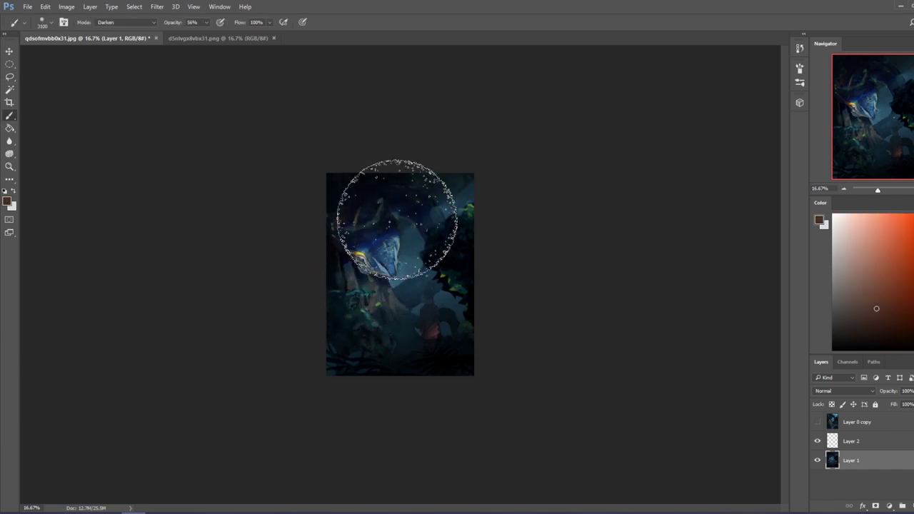
click(868, 443)
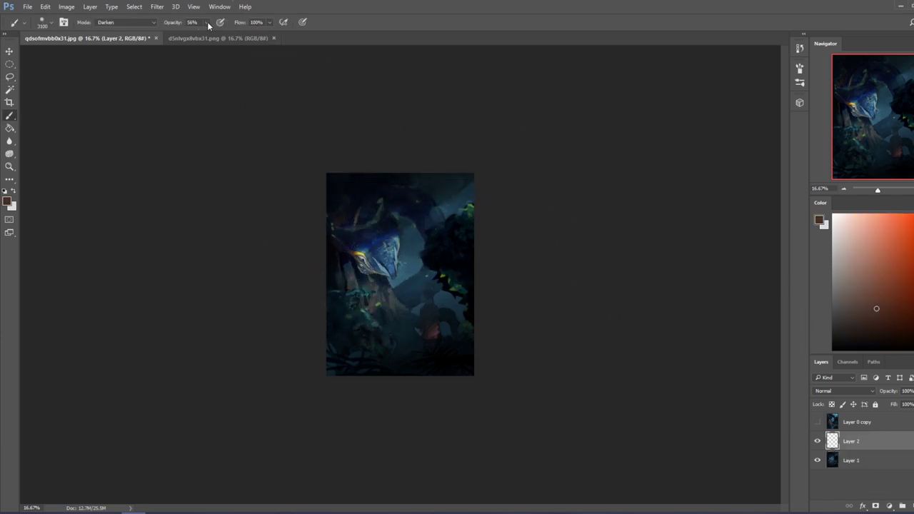
click(125, 22)
click(127, 27)
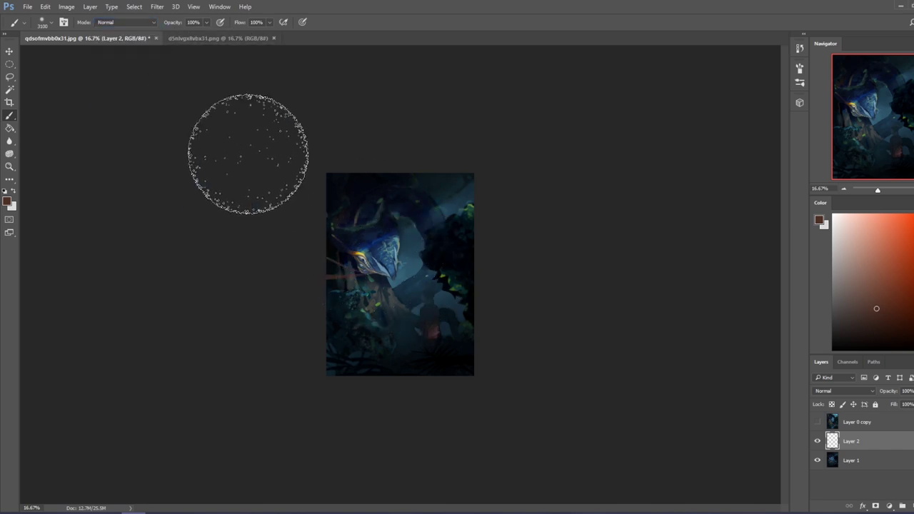
Sample yellow from the dragon's glowing eye and paint the whiskers beside its beak with a much smaller brush.
alt+click(364, 248)
key(bracketleft)
key(bracketleft)
key(bracketleft)
key(bracketleft)
key(bracketleft)
key(bracketleft)
key(bracketleft)
key(bracketleft)
key(bracketleft)
key(bracketleft)
key(bracketleft)
key(bracketleft)
key(bracketleft)
key(bracketleft)
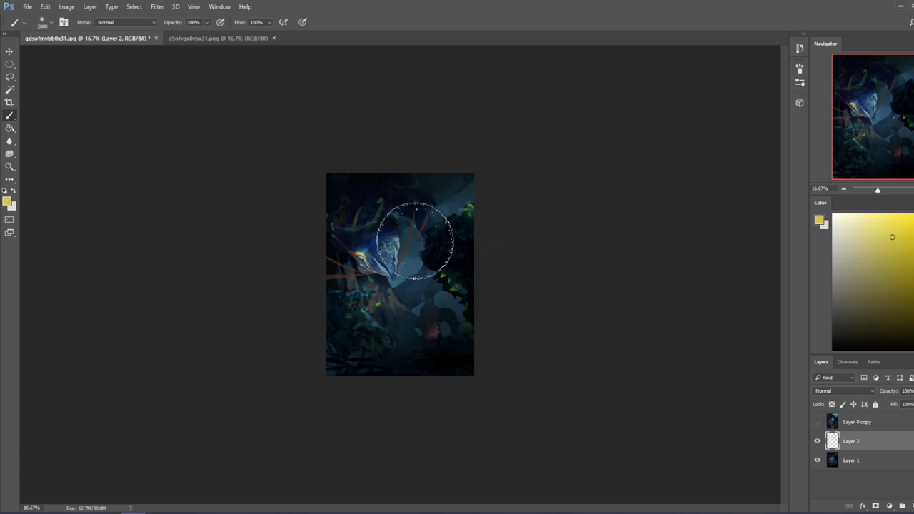
key(bracketleft)
key(bracketleft)
key(bracketleft)
key(bracketleft)
key(bracketleft)
key(bracketleft)
key(bracketleft)
key(bracketleft)
key(bracketleft)
key(bracketleft)
key(bracketleft)
key(bracketleft)
key(bracketleft)
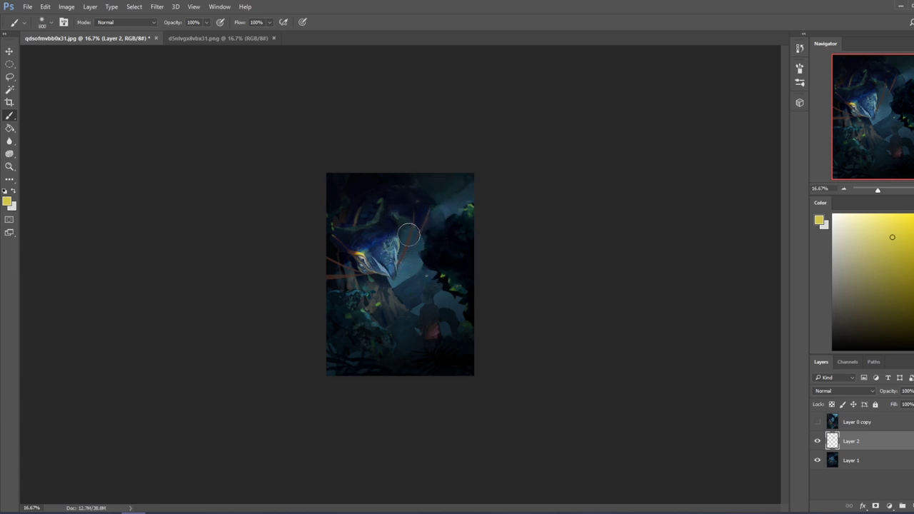
drag(401, 261, 417, 231)
Paint the two whiskers reaching the painting's left edge in the same yellow.
drag(362, 269, 329, 258)
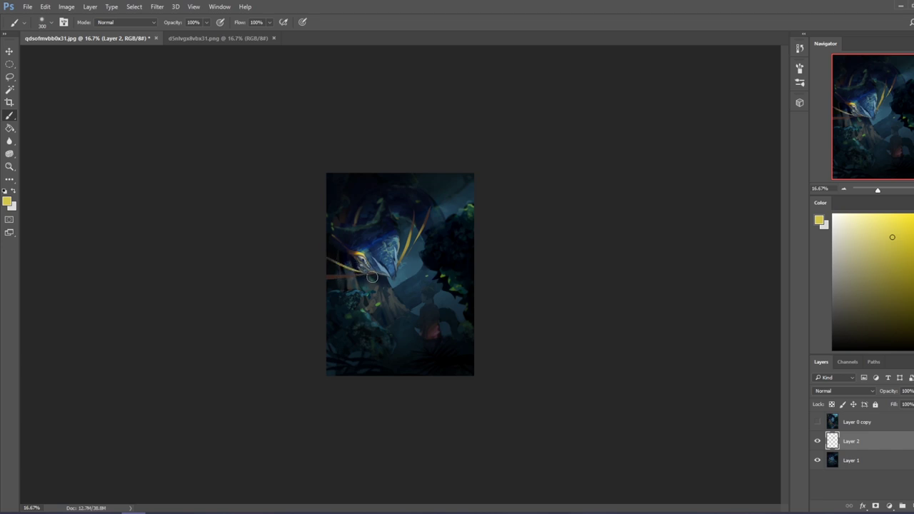
key(bracketright)
key(bracketright)
key(bracketright)
drag(360, 277, 329, 277)
Shade the outer ends of the whiskers with dark colors sampled from the painting, using a 1300 px brush.
alt+click(415, 238)
key(bracketright)
key(bracketright)
key(bracketright)
key(bracketright)
key(bracketright)
key(bracketright)
key(bracketright)
alt+click(428, 240)
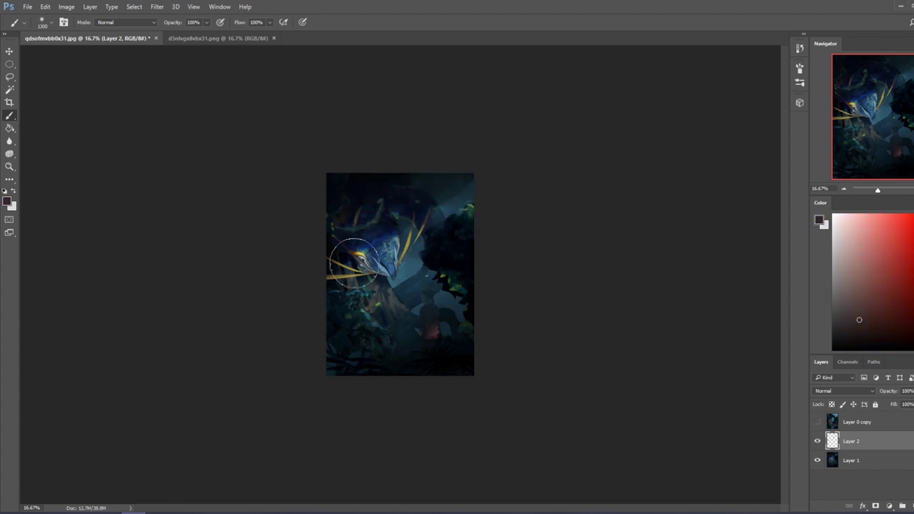
alt+click(330, 275)
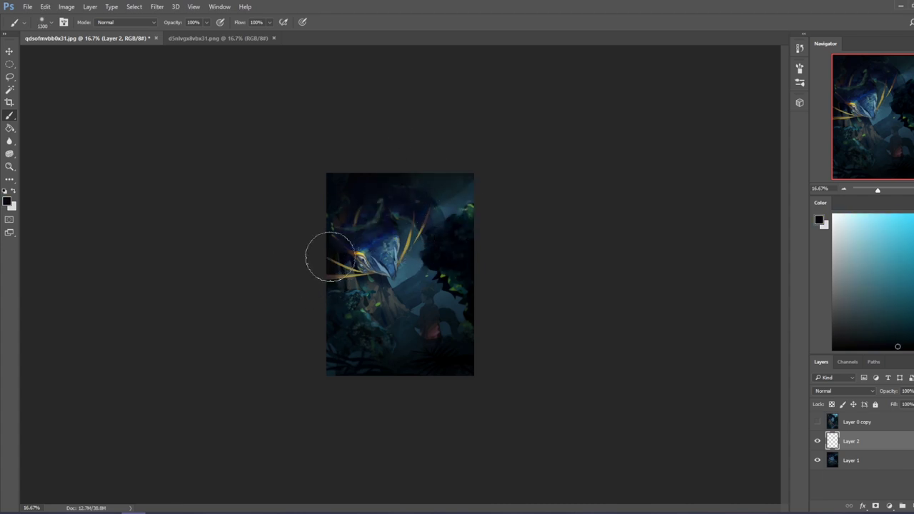
click(407, 214)
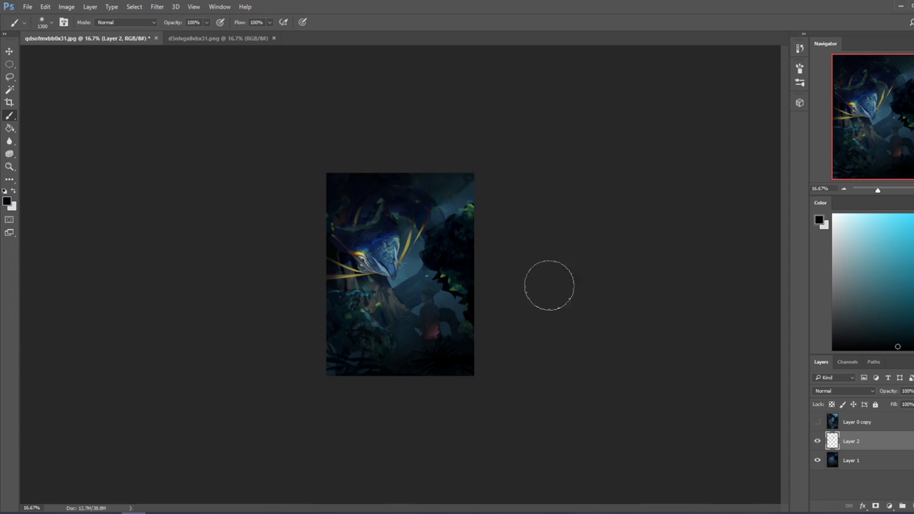
key(ctrl+plus)
key(ctrl+plus)
key(ctrl+plus)
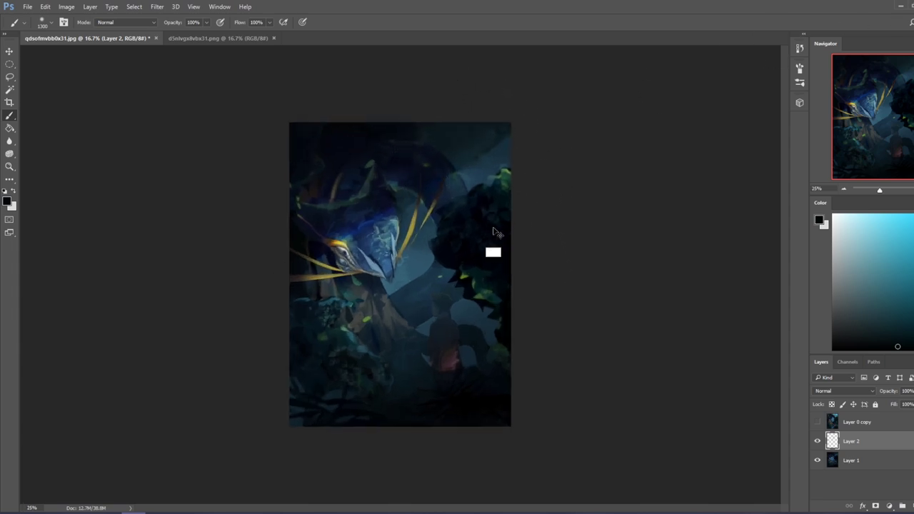
Lasso the excess paint along the upper part of the whisker beside the dragon's beak, delete it and deselect.
key(l)
right_click(469, 179)
click(471, 151)
right_click(398, 123)
click(417, 71)
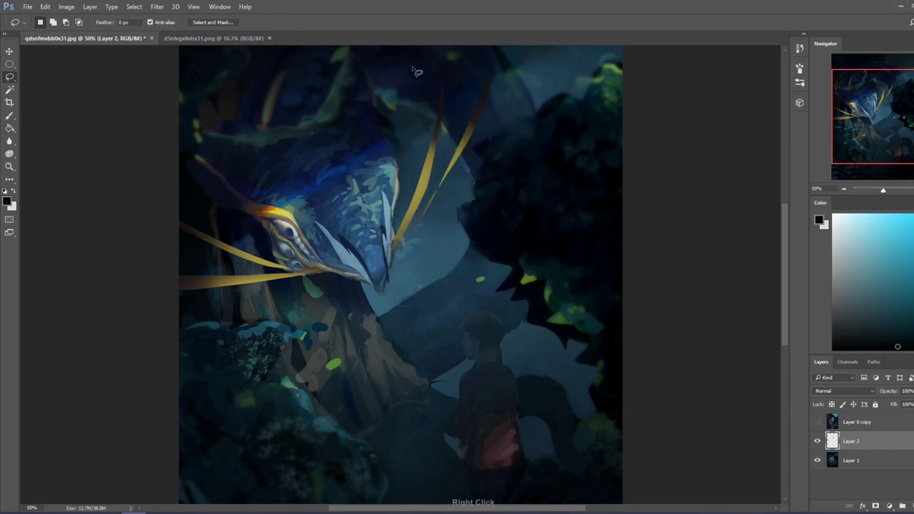
mouse_move(444, 107)
mouse_down()
mouse_move(393, 262)
mouse_move(447, 114)
mouse_move(377, 266)
mouse_move(437, 150)
mouse_up()
key(Delete)
key(ctrl+d)
Trim the lower edge of that same whisker down to the beak, outlining the excess with the Polygonal Lasso.
right_click(12, 77)
click(44, 82)
click(392, 249)
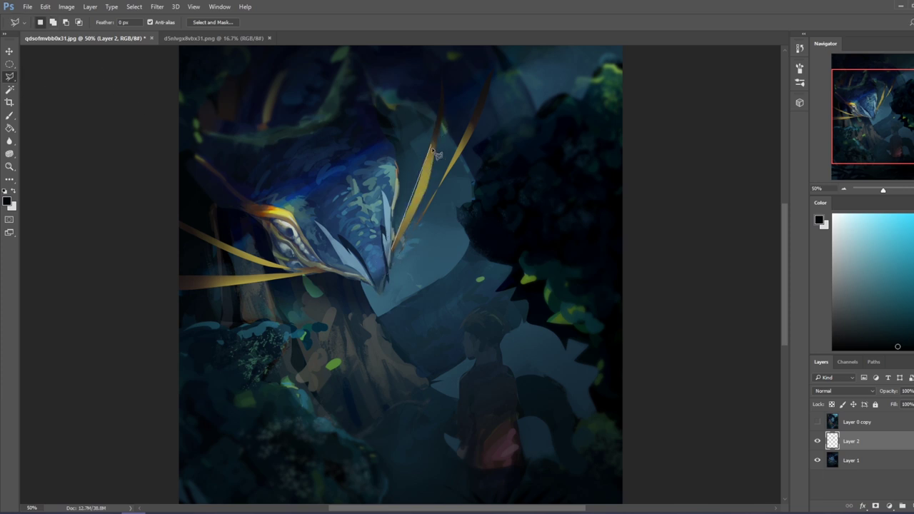
click(428, 182)
click(454, 90)
click(457, 138)
click(428, 192)
click(413, 229)
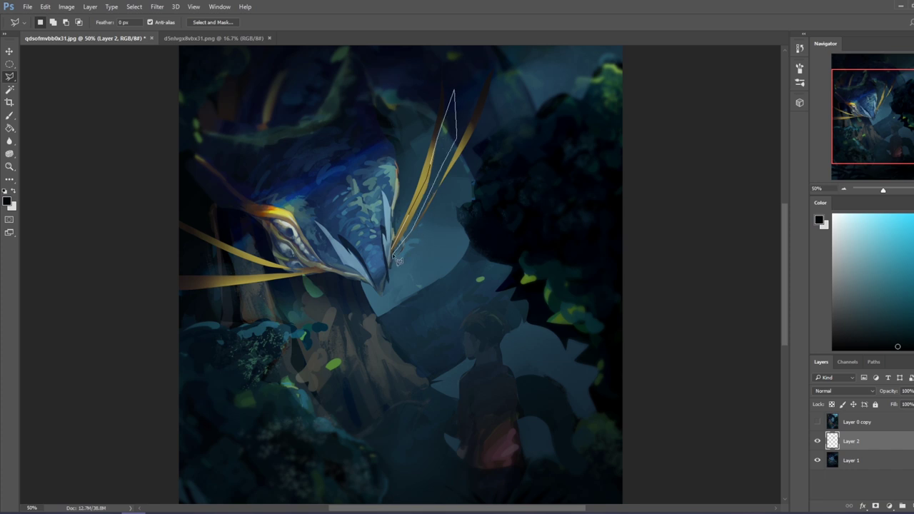
click(394, 251)
Outline the underside of the lower whisker reaching the painting's left edge, delete the excess and deselect.
click(322, 277)
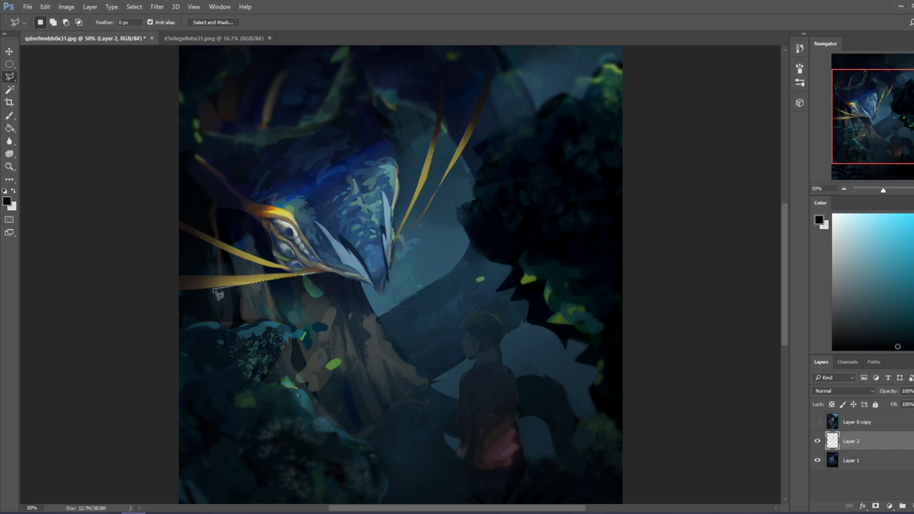
click(175, 309)
click(323, 275)
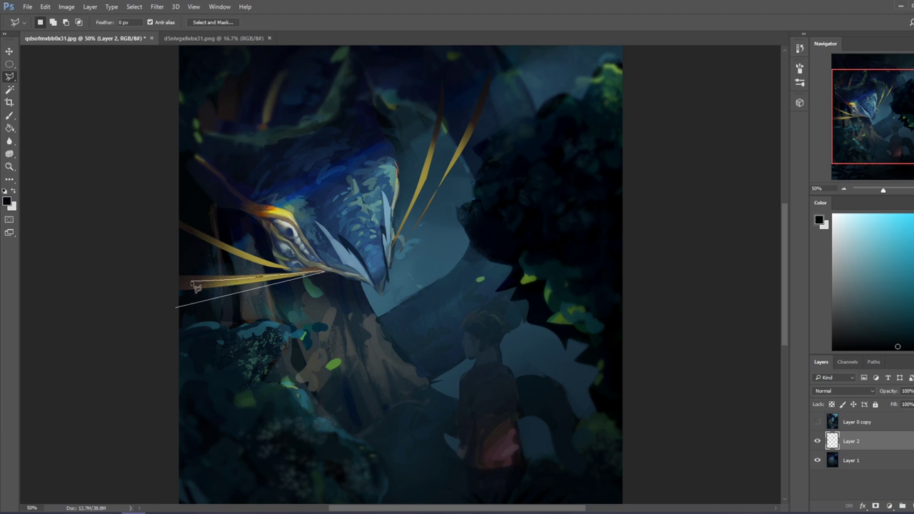
click(159, 283)
click(178, 312)
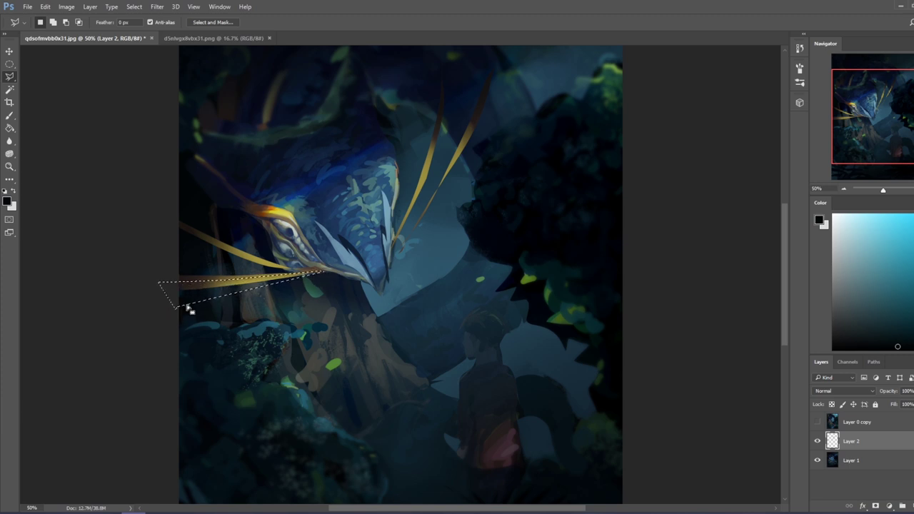
key(Delete)
key(ctrl+minus)
key(ctrl+minus)
key(ctrl+minus)
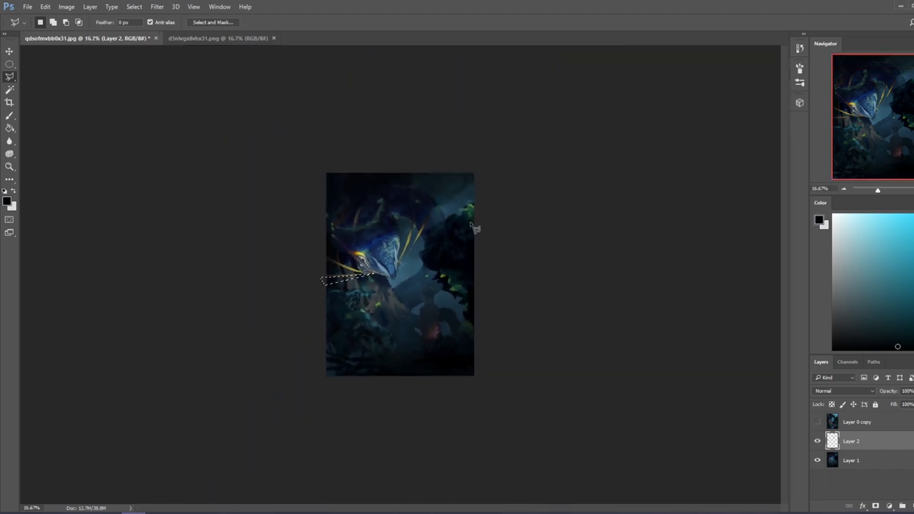
key(m)
right_click(431, 242)
click(463, 254)
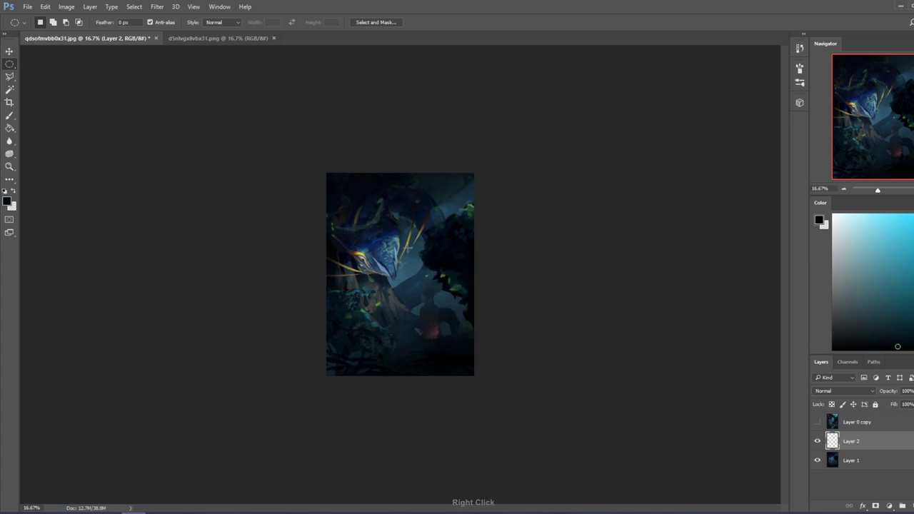
Outline the excess around the upper whisker at the painting's left edge with the Polygonal Lasso and deselect.
key(l)
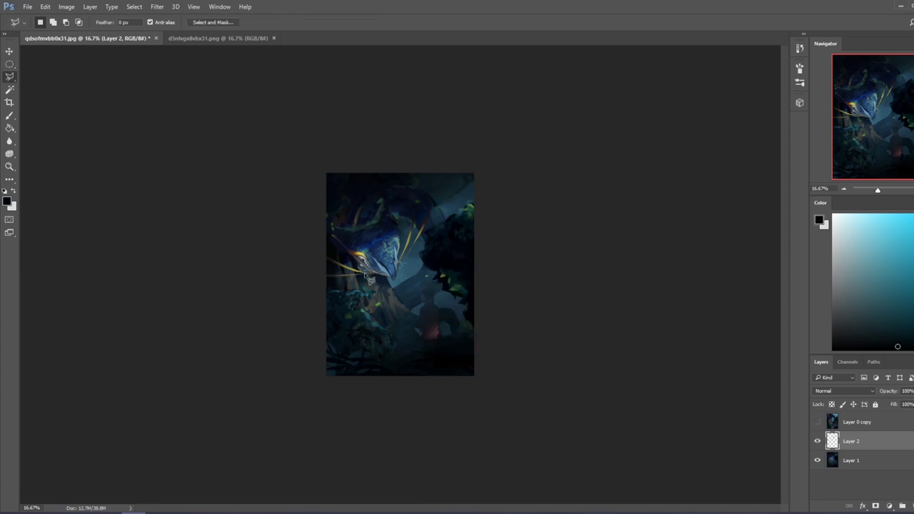
click(324, 260)
key(m)
right_click(416, 242)
click(445, 247)
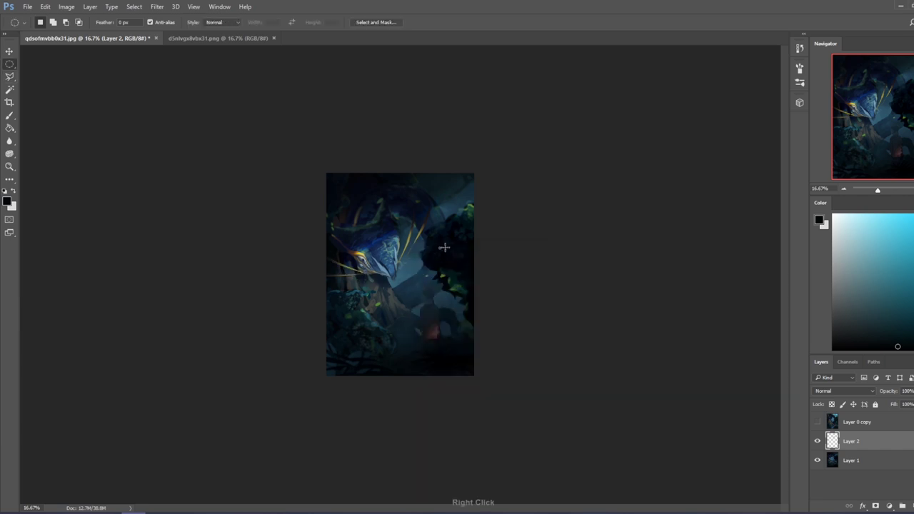
Merge the whisker layer, Layer 2, down into Layer 1 and pick the Dodge tool for the highlights.
click(9, 165)
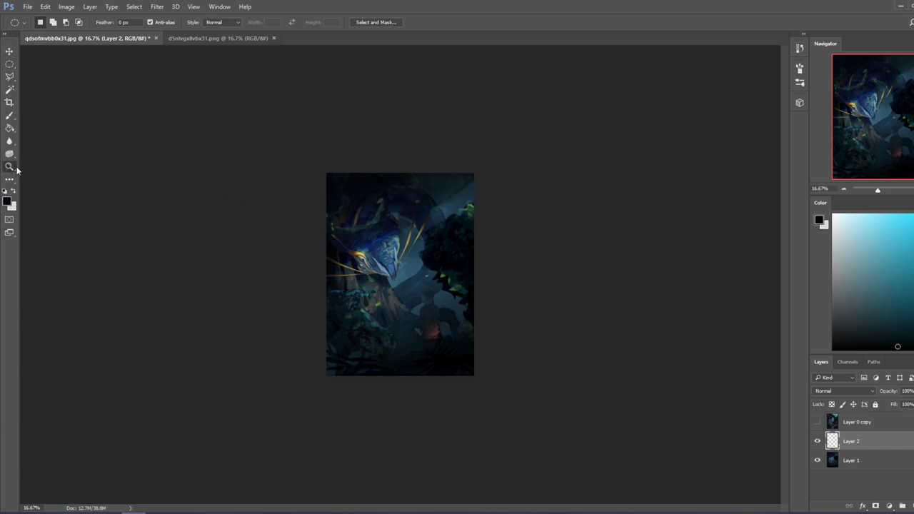
right_click(10, 154)
click(41, 153)
right_click(880, 441)
click(785, 355)
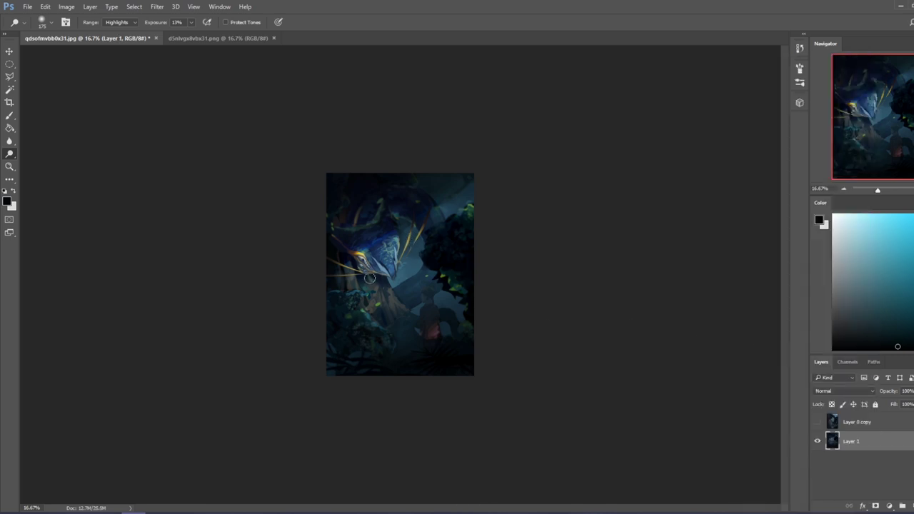
Saturate the blue of the dragon's head with a smaller Sponge brush, raising the flow to 90%.
right_click(9, 154)
click(41, 175)
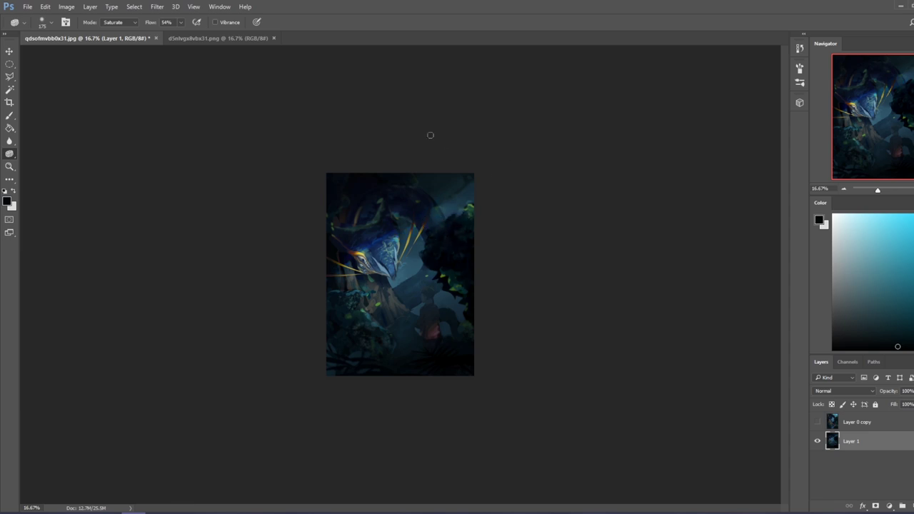
click(181, 23)
drag(182, 35, 201, 35)
key([)
key([)
key([)
Brighten the highlights on the dragon's head with the Dodge tool at 41% exposure, enlarging the brush to 250 px.
right_click(12, 154)
click(43, 154)
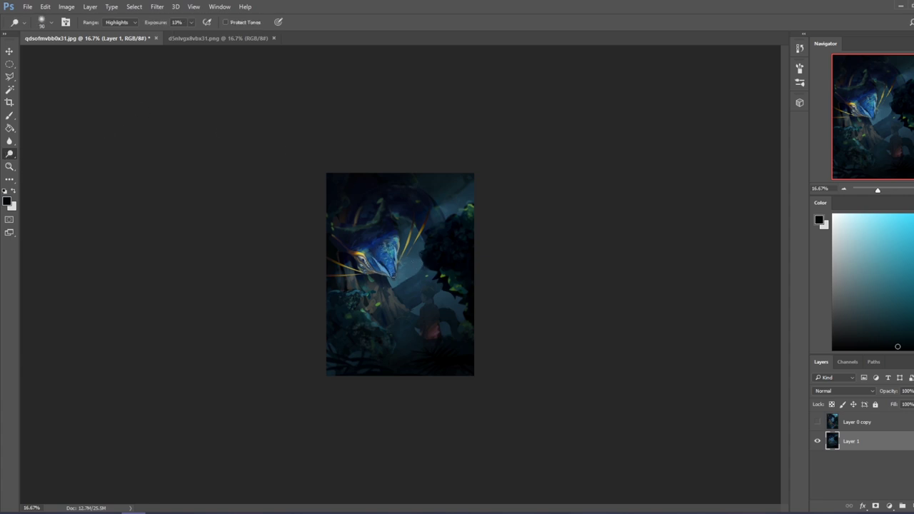
click(190, 22)
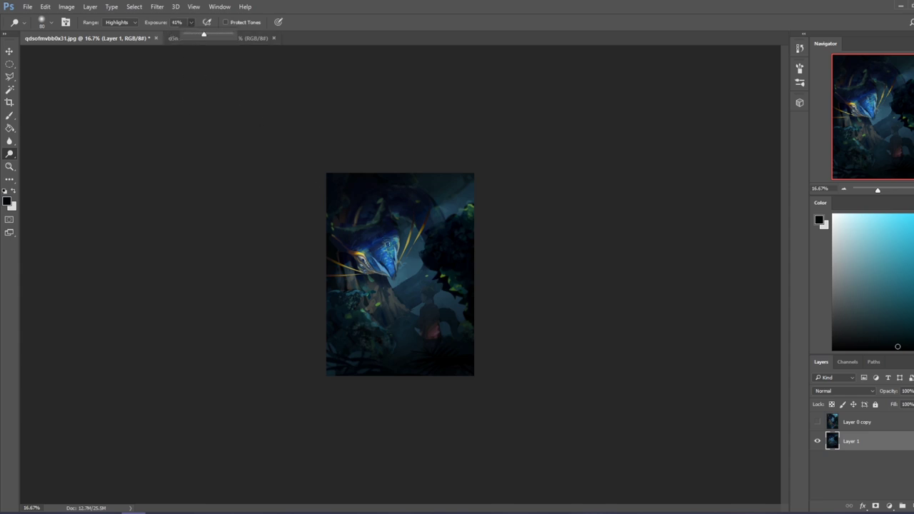
click(507, 226)
key(])
key(])
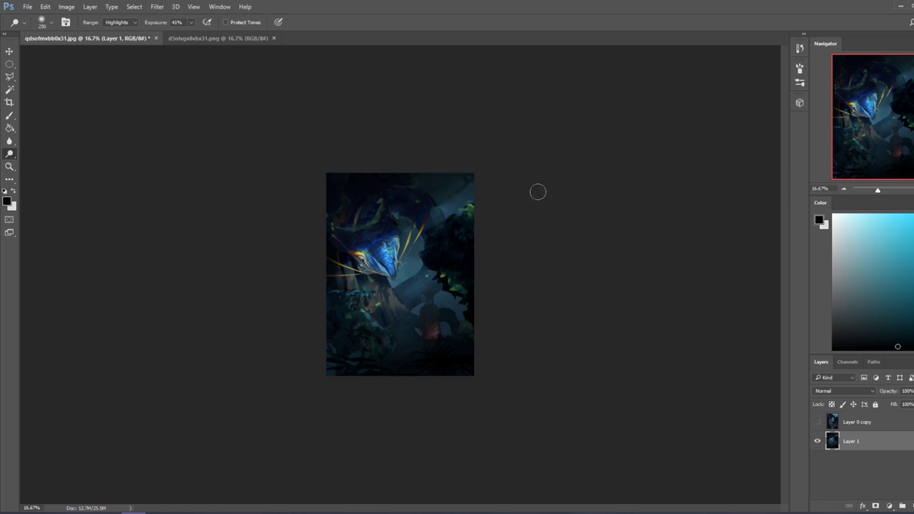
Try saturating the painting around the dragon's head with Sponge brushes of various sizes in Saturate mode.
right_click(9, 159)
click(47, 170)
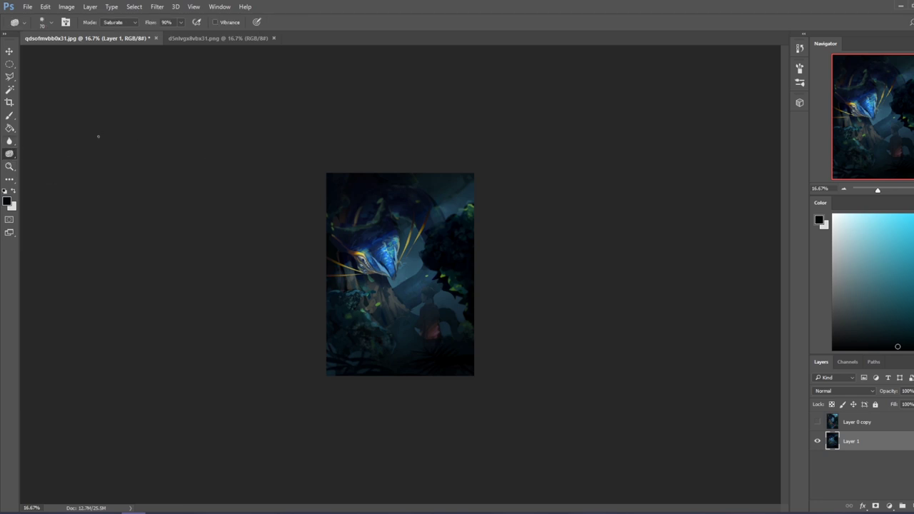
key(bracketright)
key(bracketright)
key(bracketright)
key(bracketright)
key(bracketright)
key(bracketright)
mouse_move(438, 274)
mouse_down()
mouse_move(393, 301)
mouse_move(433, 274)
mouse_up()
key(bracketleft)
key(bracketleft)
key(bracketleft)
key(bracketleft)
key(bracketleft)
key(bracketleft)
key(bracketleft)
Undo the last three edits made with the Sponge tool.
key(ctrl)
key(ctrl+alt+z)
key(ctrl+alt+z)
key(ctrl+alt+z)
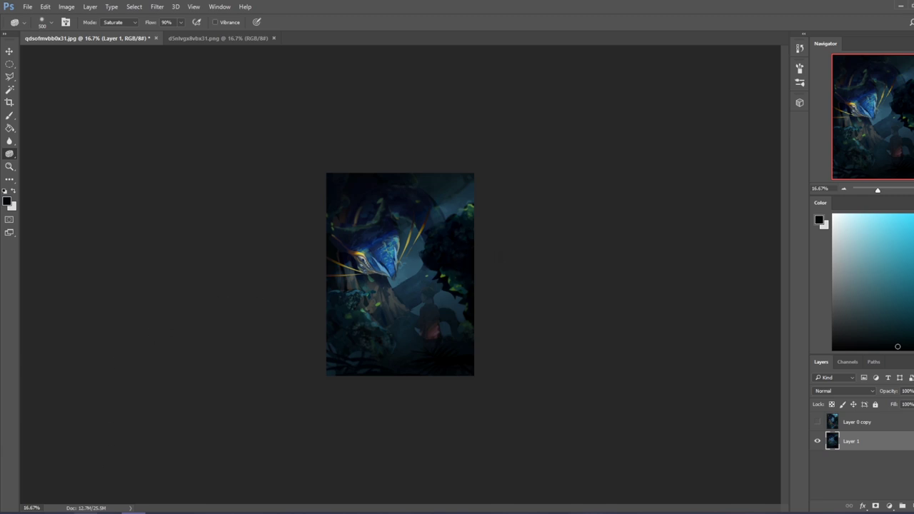
Launch PortraitStudio, allow it to make changes to the device and maximize its window.
key(super)
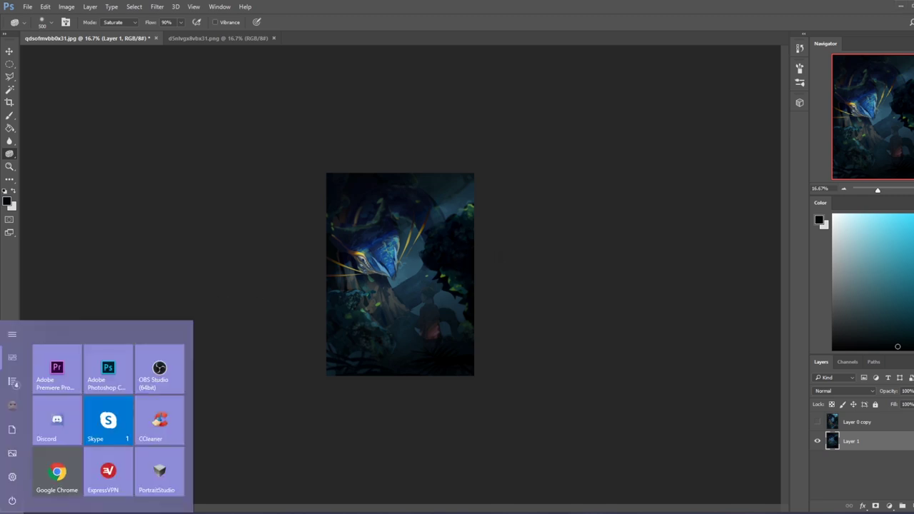
click(172, 473)
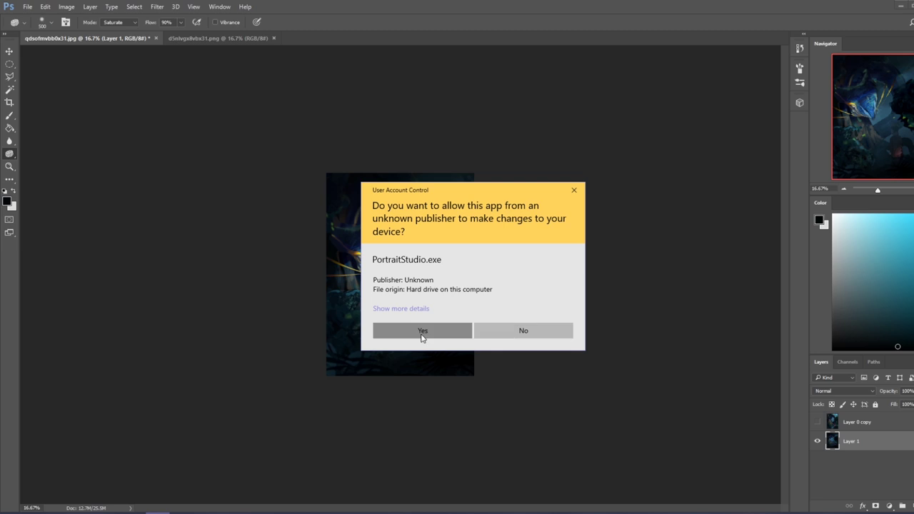
click(422, 333)
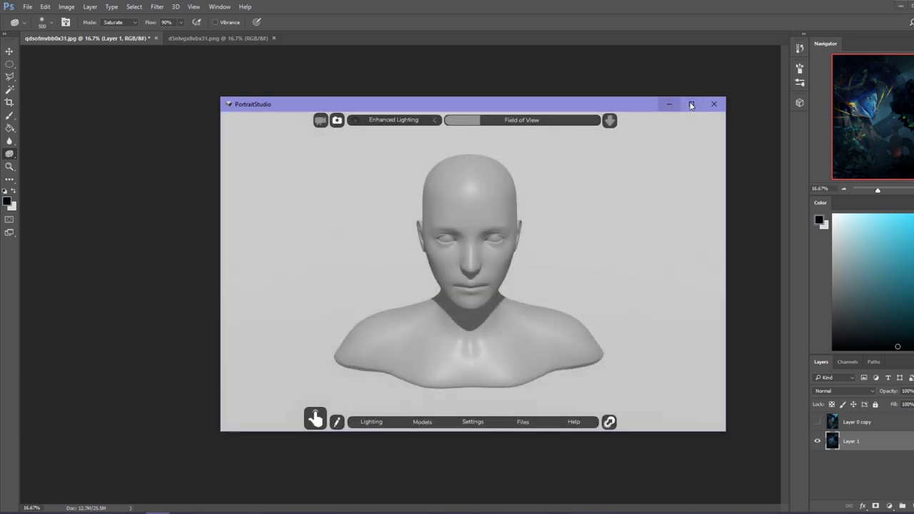
click(691, 104)
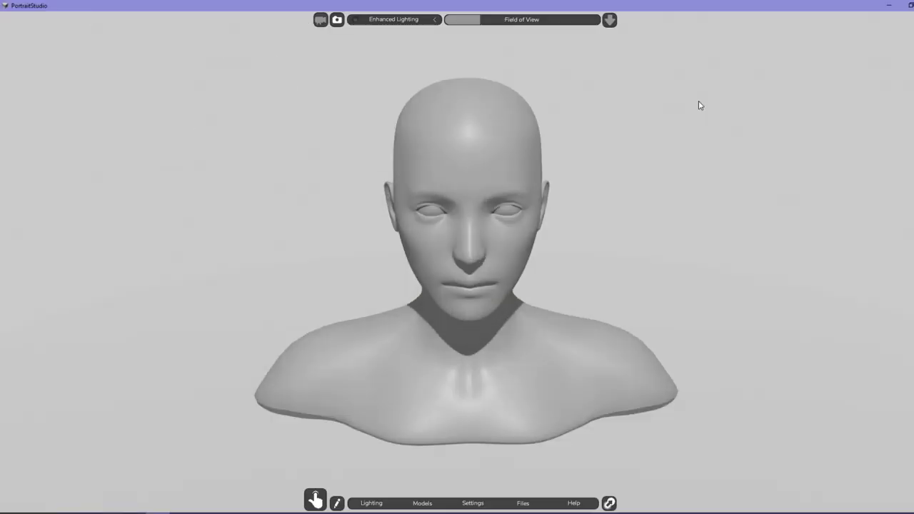
Delete the default Woman bust and the backdrop behind it to empty the scene.
click(427, 507)
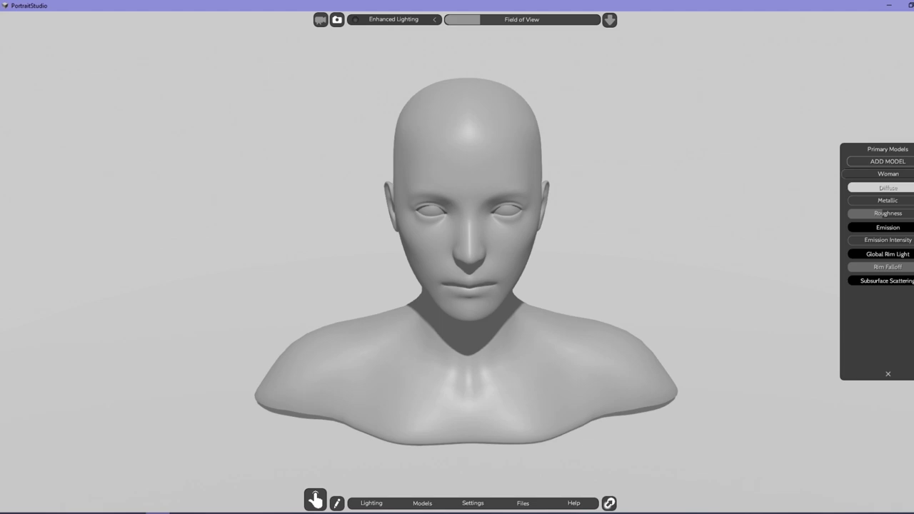
click(501, 278)
key(Delete)
click(457, 284)
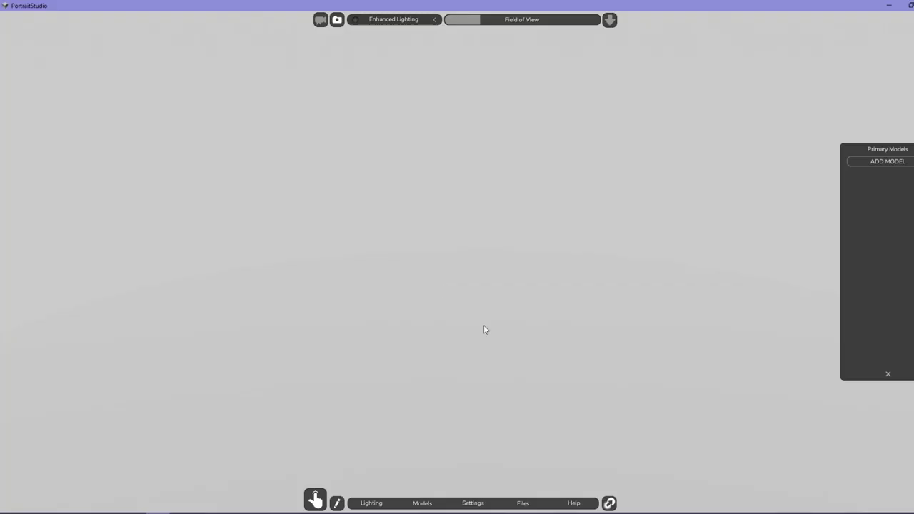
click(528, 340)
key(Delete)
click(433, 282)
Add the second full-body posable figure to the scene and turn it to a three-quarter back view.
click(872, 163)
click(869, 161)
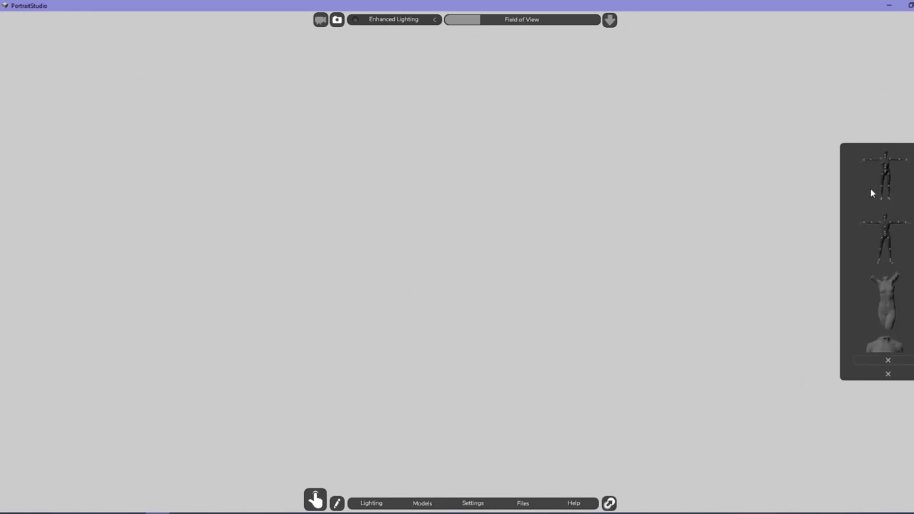
click(889, 228)
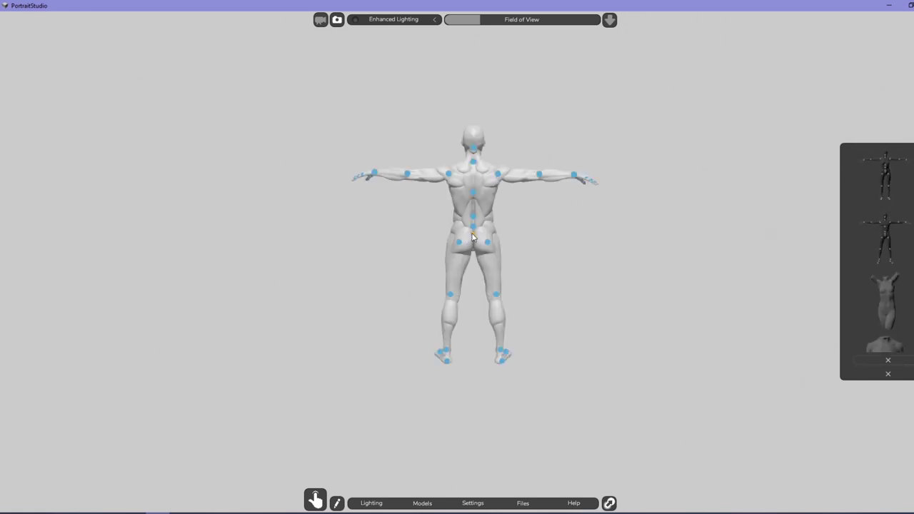
click(477, 237)
drag(453, 244, 490, 250)
click(515, 130)
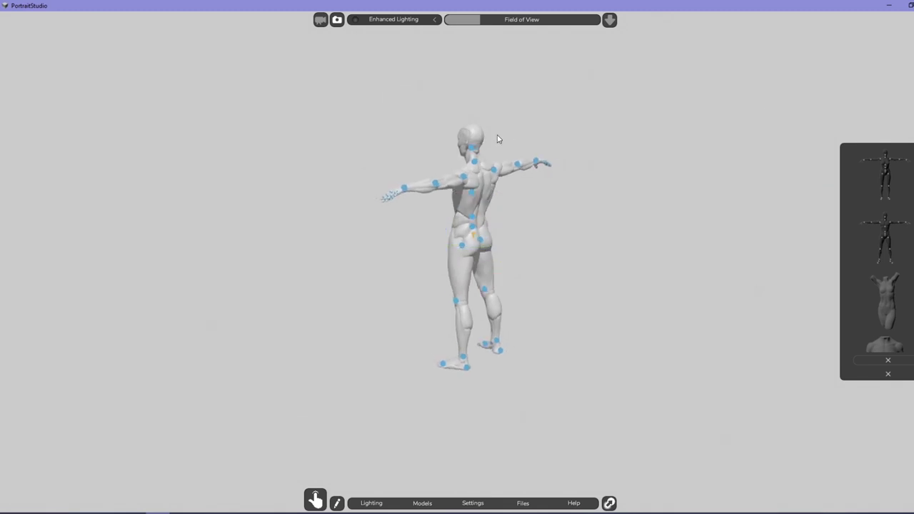
Adjust the figure's head slightly at the joint at the base of the skull.
click(470, 149)
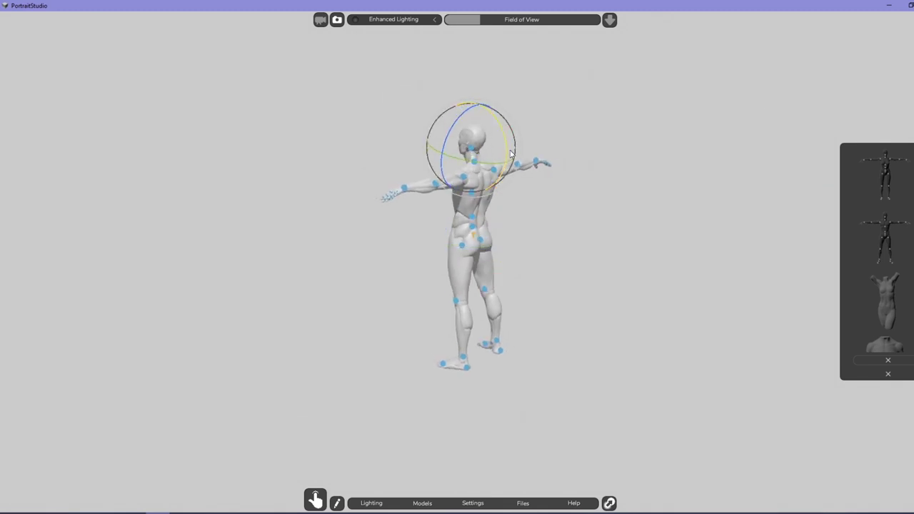
click(552, 107)
click(472, 148)
click(472, 148)
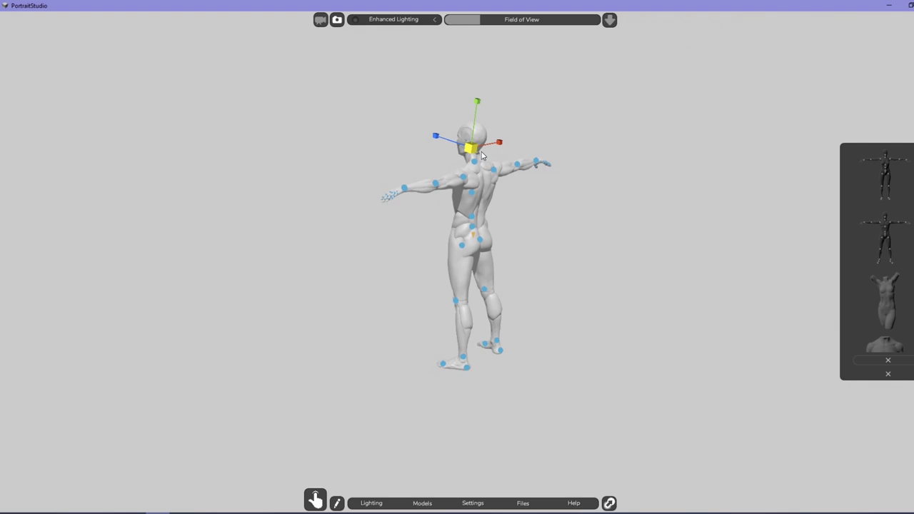
click(572, 212)
Rotate both shoulder joints so the figure's arms hang down beside its body.
click(465, 179)
click(464, 179)
drag(443, 167, 430, 224)
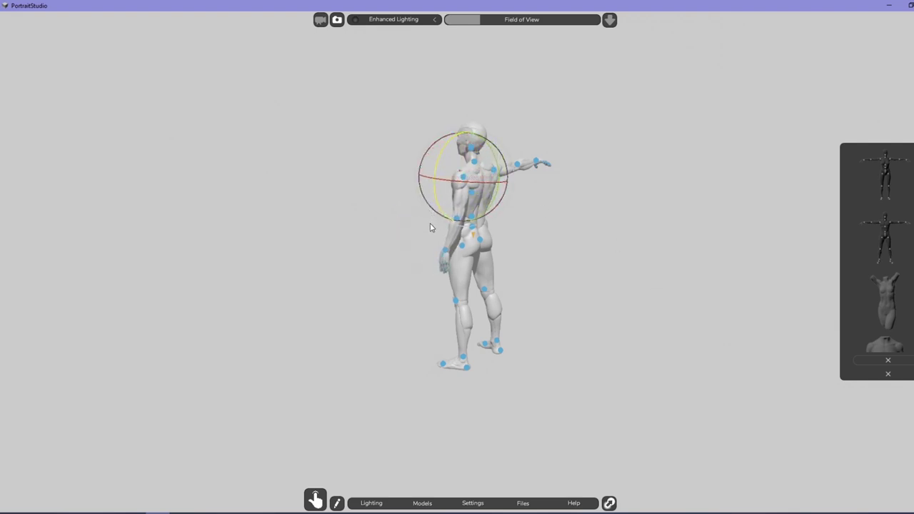
click(494, 171)
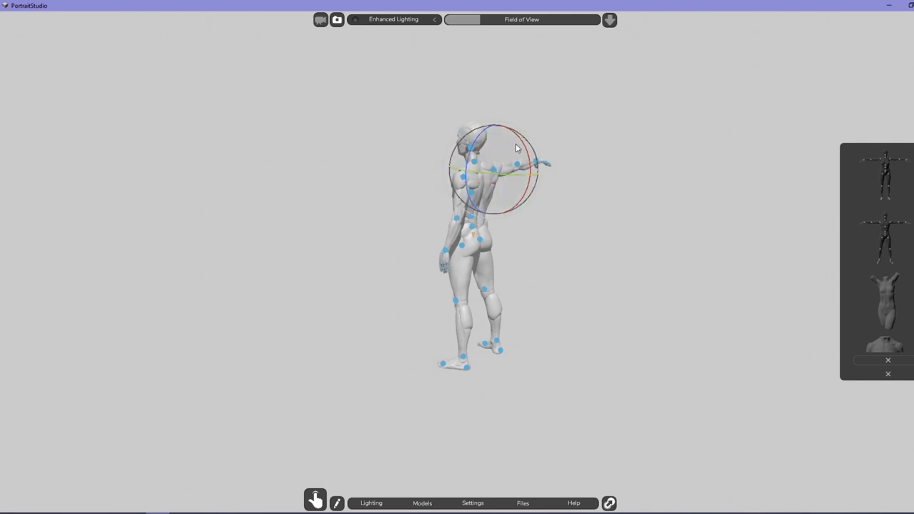
drag(520, 133, 542, 98)
click(542, 98)
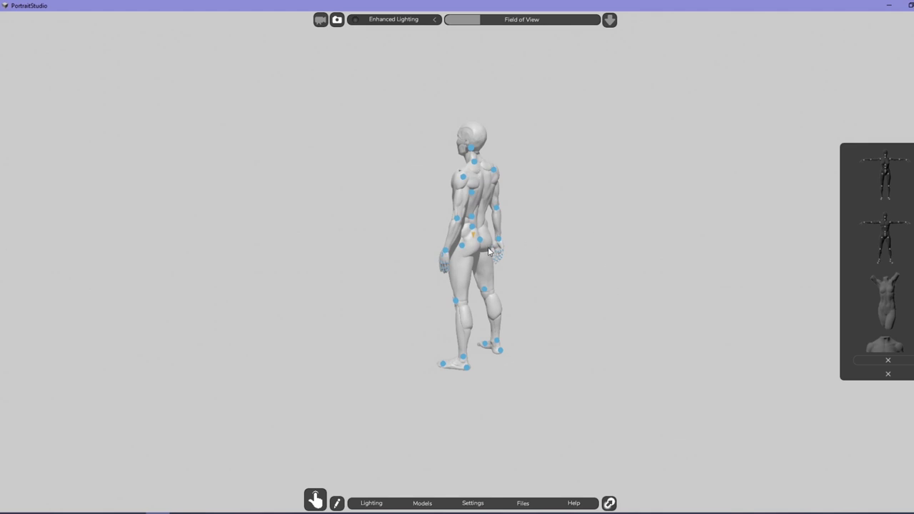
Swing the figure's nearer leg backward at the hip and tilt its foot at the ankle.
click(462, 247)
drag(502, 246, 500, 273)
click(517, 327)
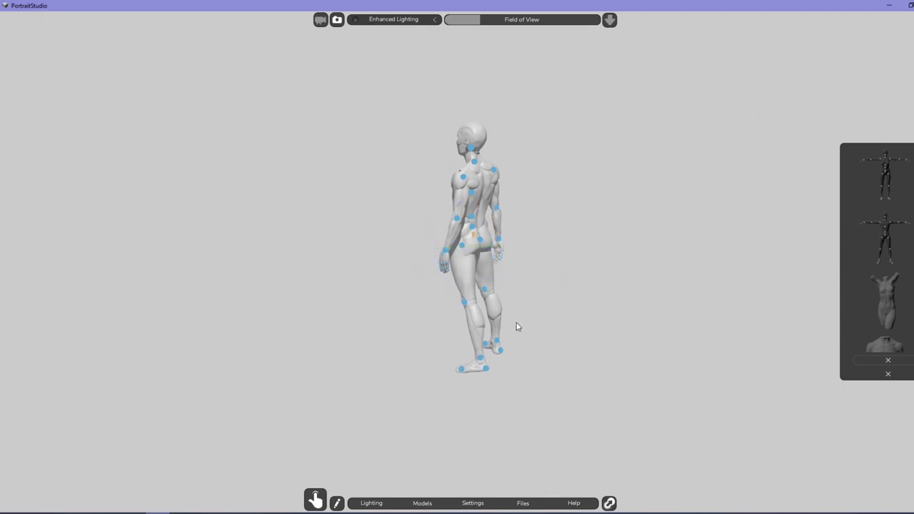
click(483, 363)
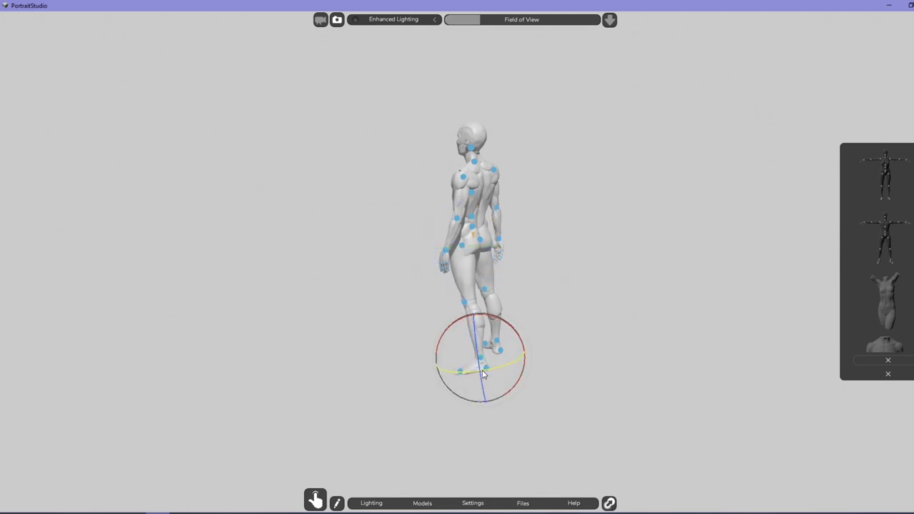
click(574, 301)
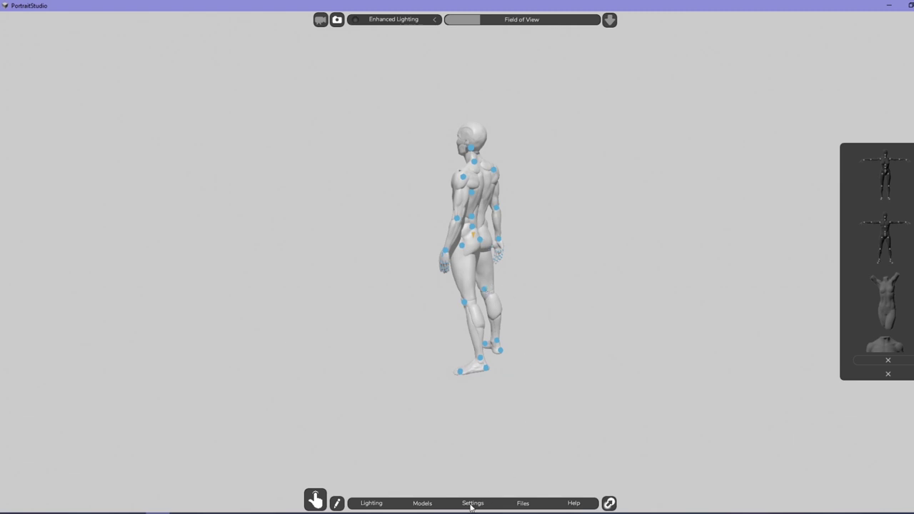
Twist the figure's right leg slightly at the hip joint so its foot turns.
click(315, 499)
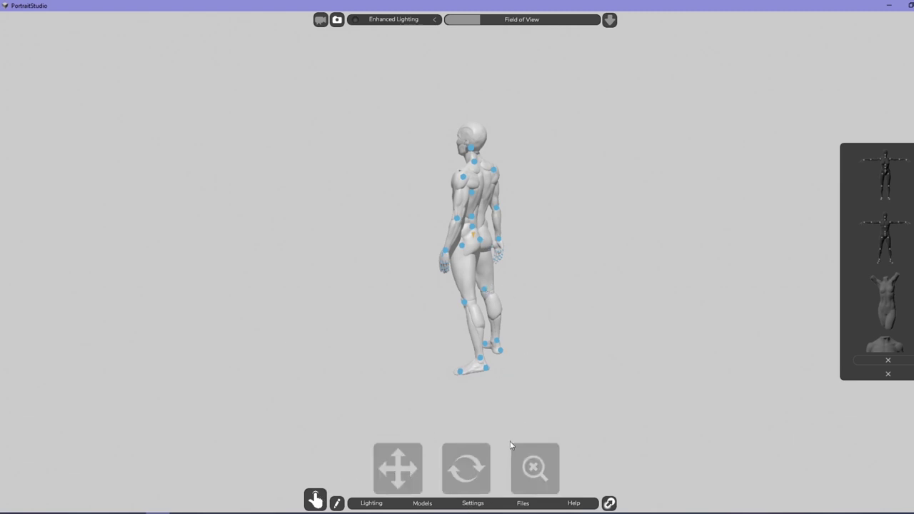
drag(466, 465, 433, 469)
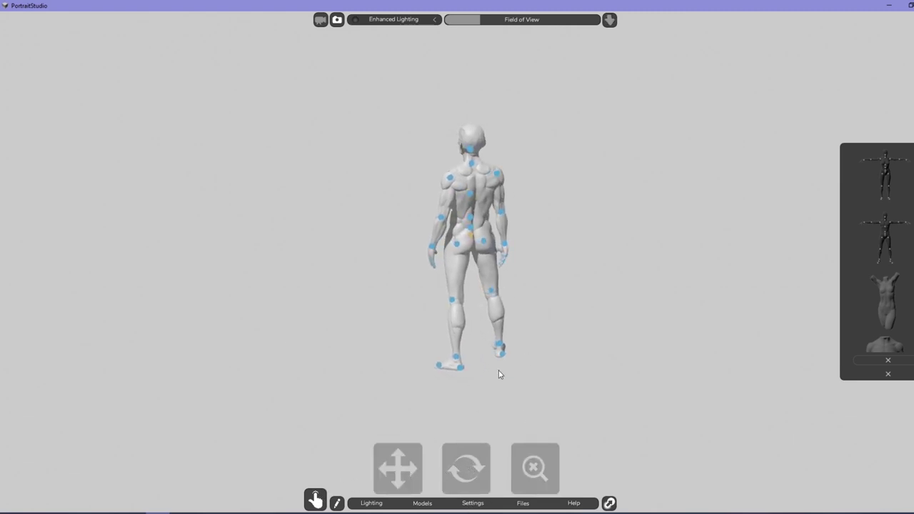
click(483, 243)
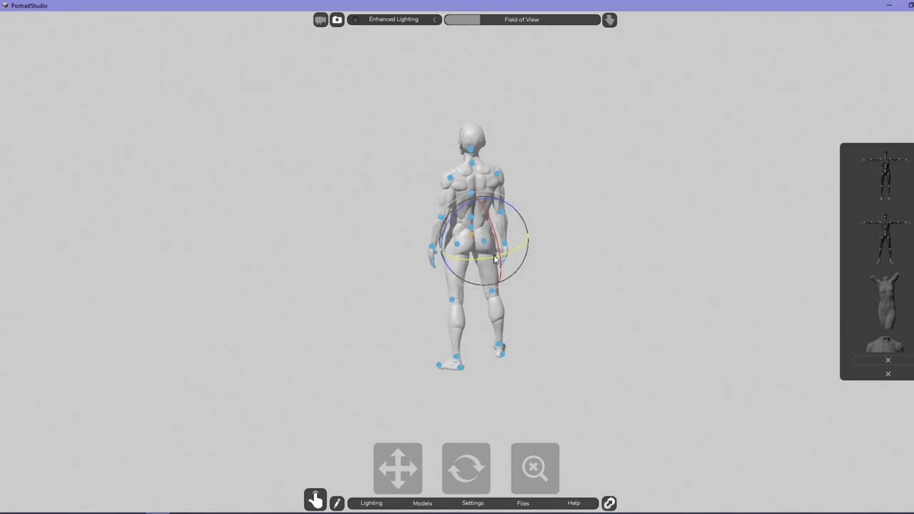
click(595, 247)
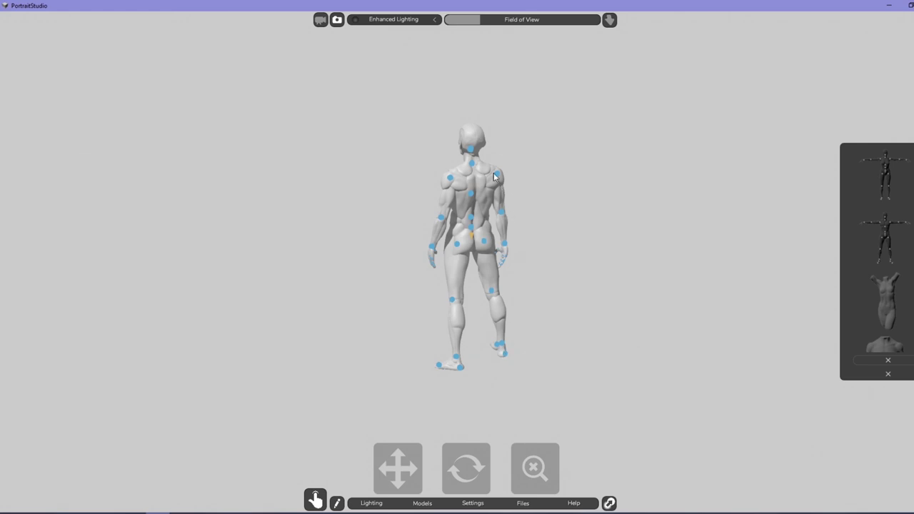
Bend the figure's left arm slightly at the elbow, moving the forearm and hand forward.
click(441, 219)
drag(461, 212, 461, 219)
drag(456, 470, 490, 465)
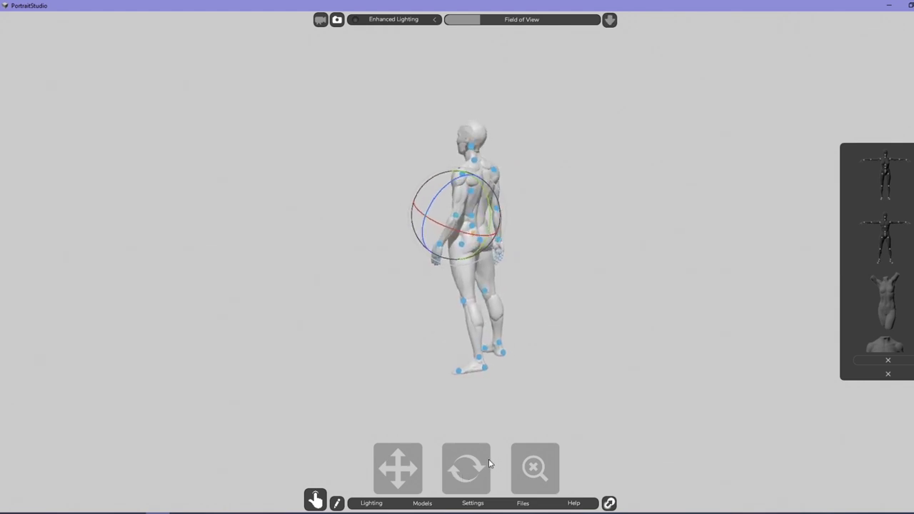
click(573, 285)
Rotate the whole figure slightly at its pelvis joint and adjust its head at the base of the skull.
click(474, 237)
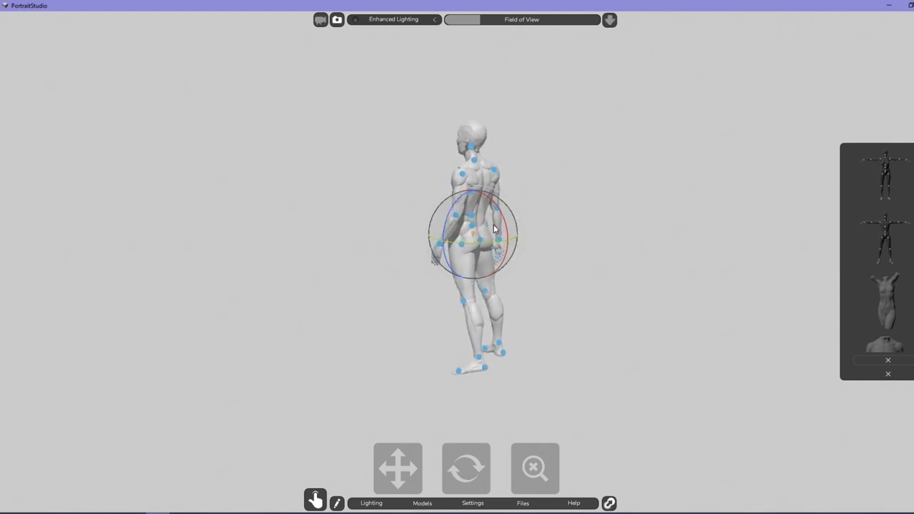
drag(502, 227, 508, 229)
click(579, 184)
click(479, 149)
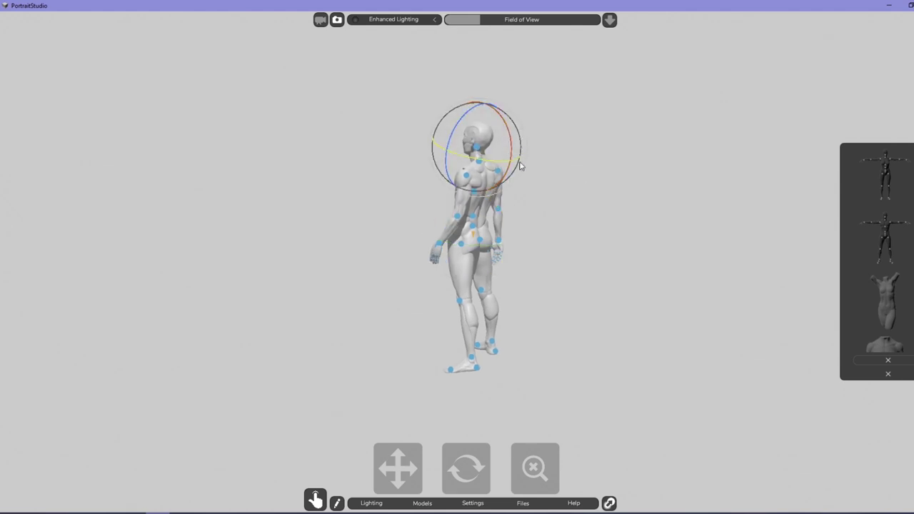
drag(515, 147, 516, 161)
click(587, 161)
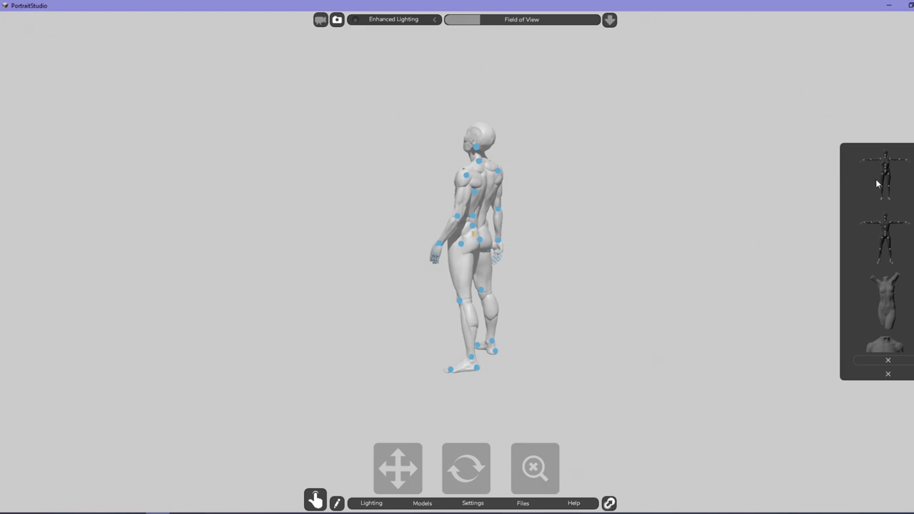
Hide the joint markers of the Male_Mannequin model.
click(891, 361)
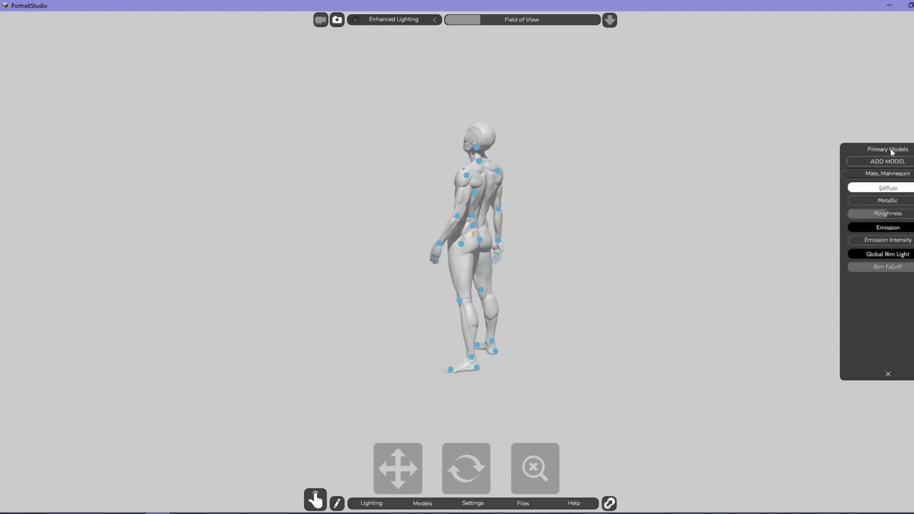
right_click(895, 178)
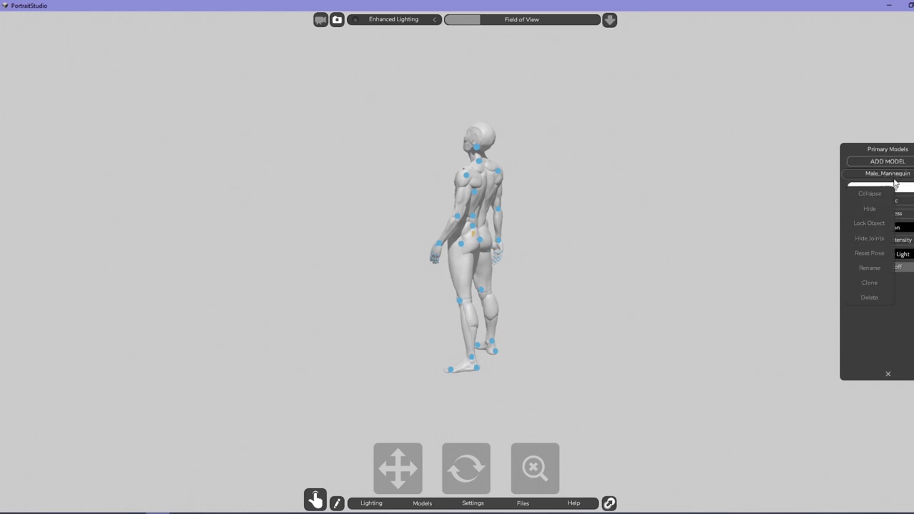
click(878, 241)
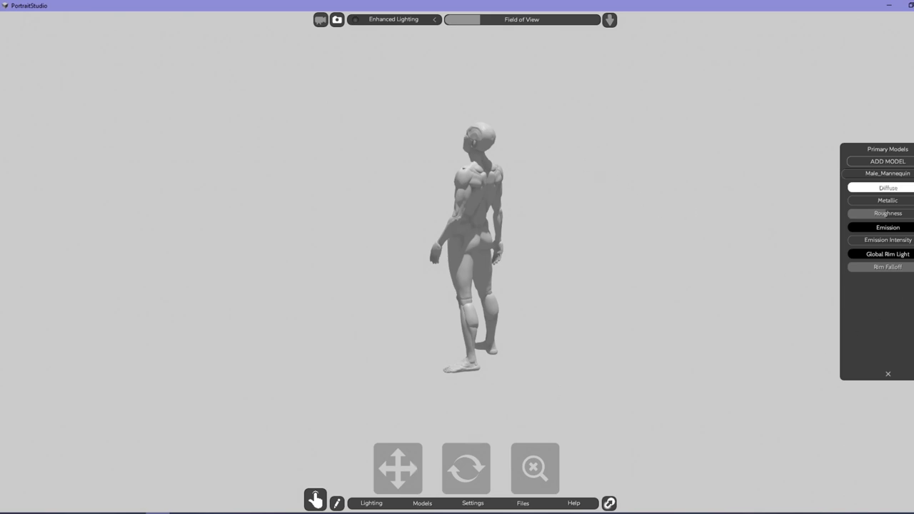
Set the scene's background color to black (#000000) in the indirect lighting settings.
click(373, 503)
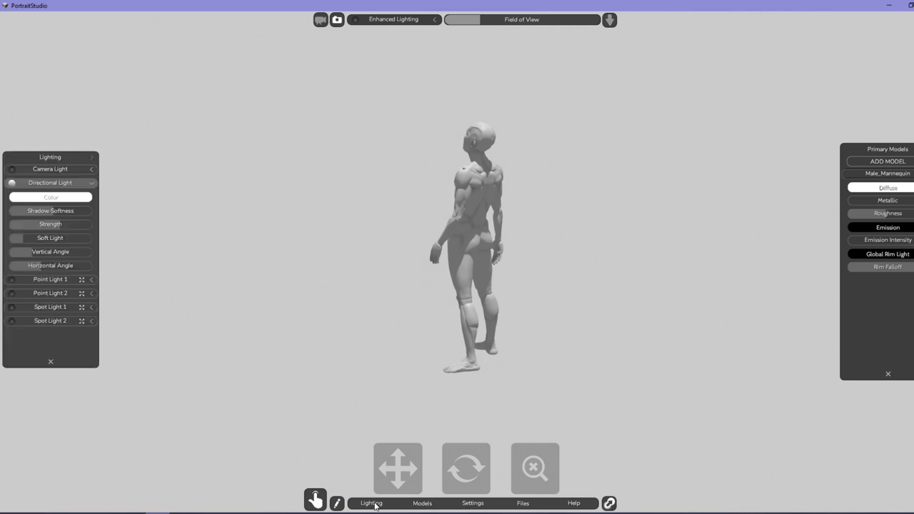
click(91, 158)
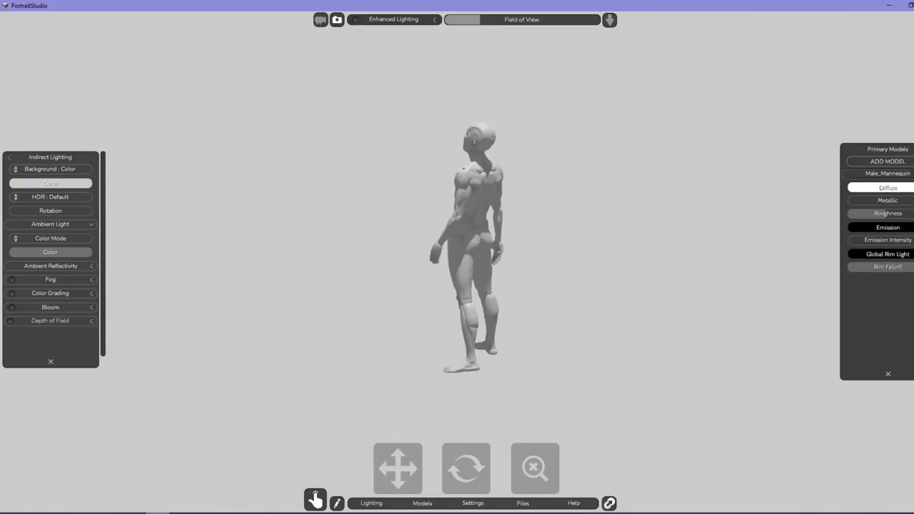
click(66, 185)
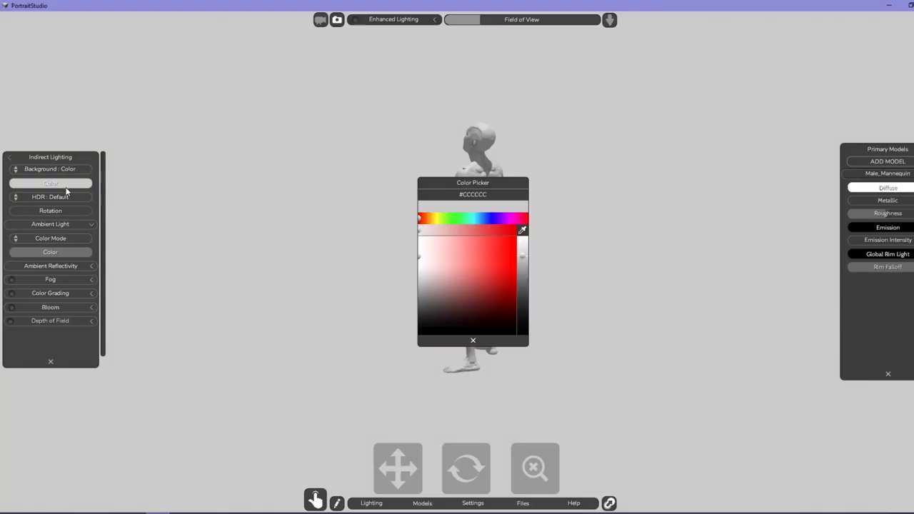
drag(467, 299, 384, 356)
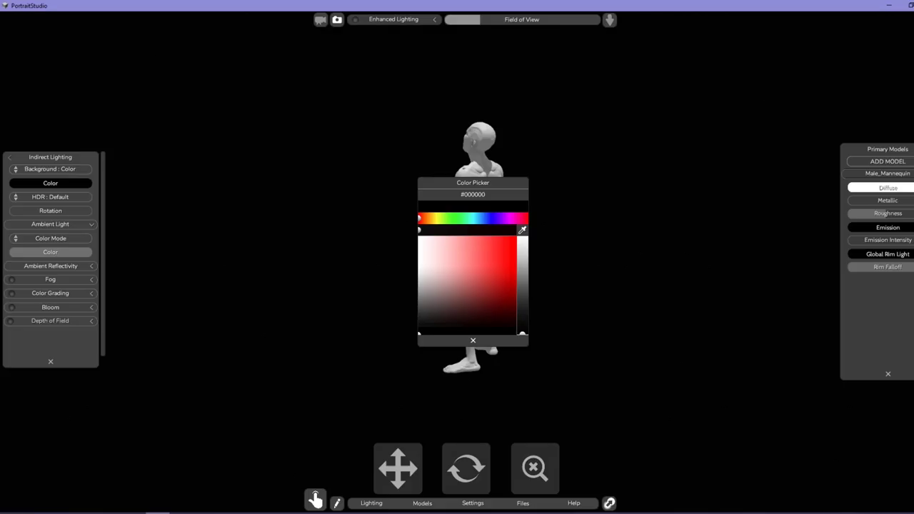
click(462, 344)
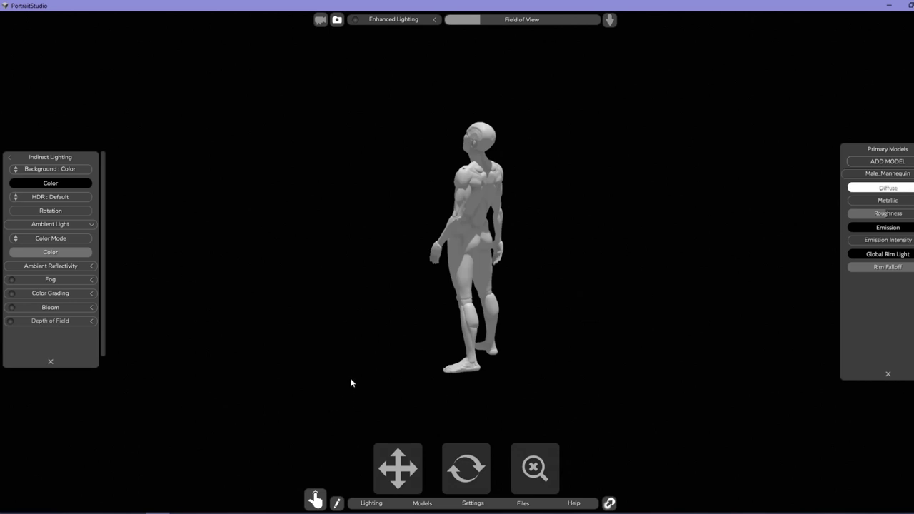
Darken the ambient light color to a deep grey so the figure's shaded areas deepen.
click(92, 224)
click(92, 224)
click(71, 265)
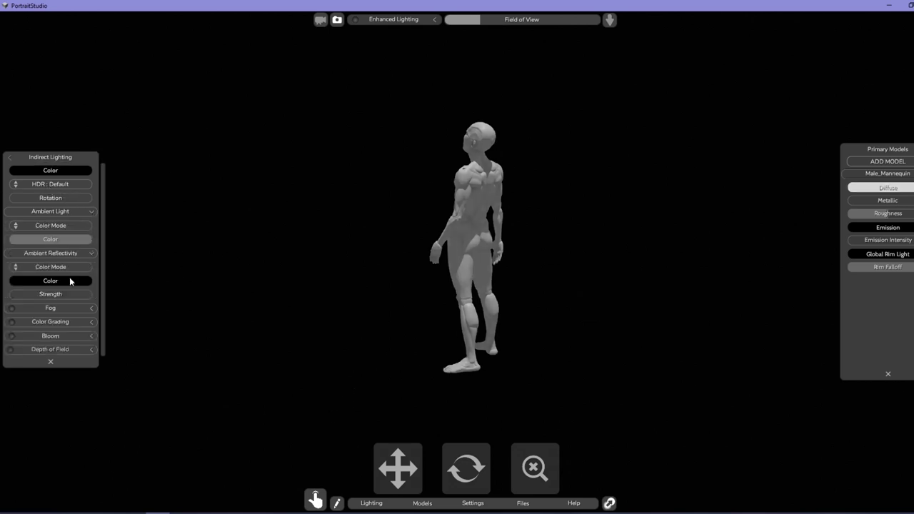
click(76, 240)
drag(434, 294, 419, 317)
click(307, 102)
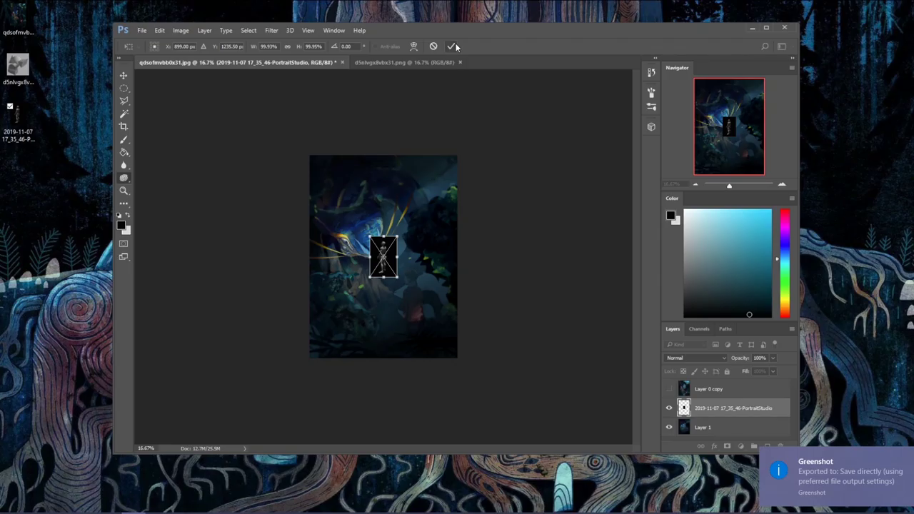
Place the first figure screenshot in the Photoshop painting and try to enlarge it.
key(Return)
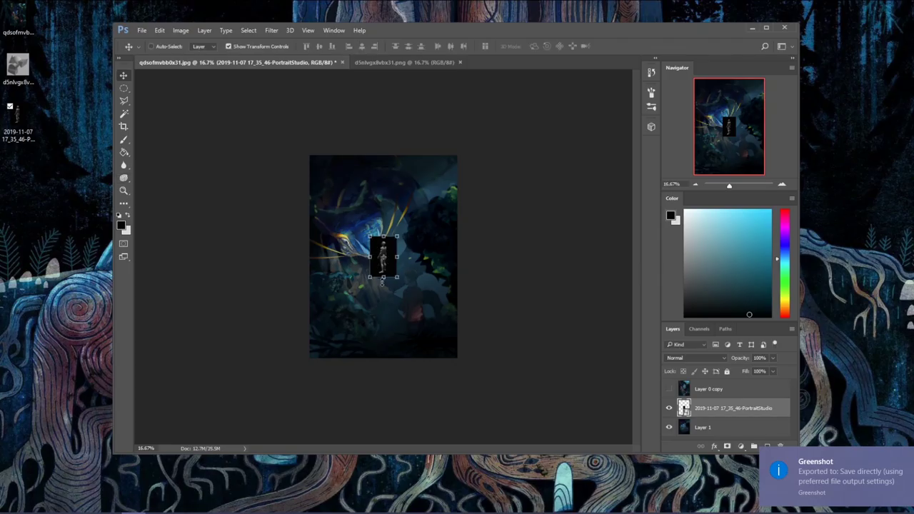
key(ctrl+t)
drag(392, 277, 457, 367)
click(433, 46)
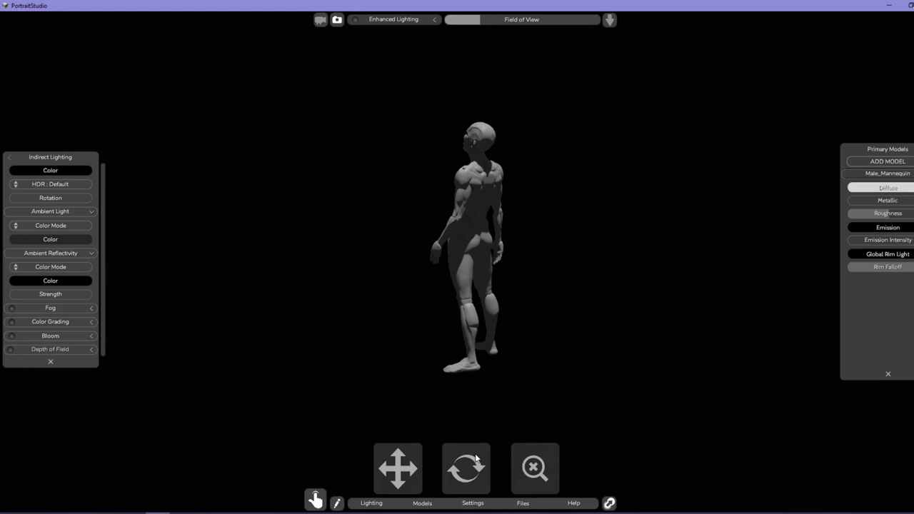
In PortraitStudio, widen the field of view and capture a screenshot of the figure at a closer zoom.
drag(486, 19, 505, 19)
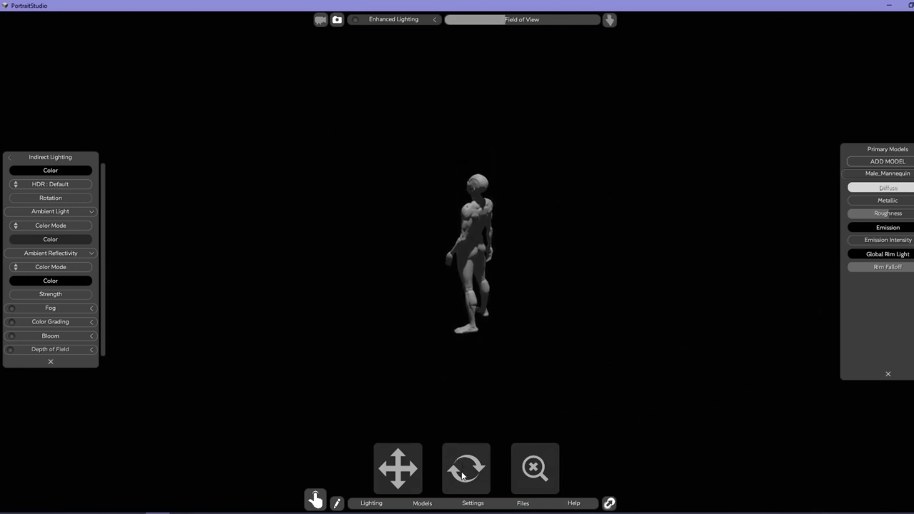
mouse_move(539, 468)
mouse_down()
mouse_move(555, 468)
mouse_move(545, 468)
mouse_up()
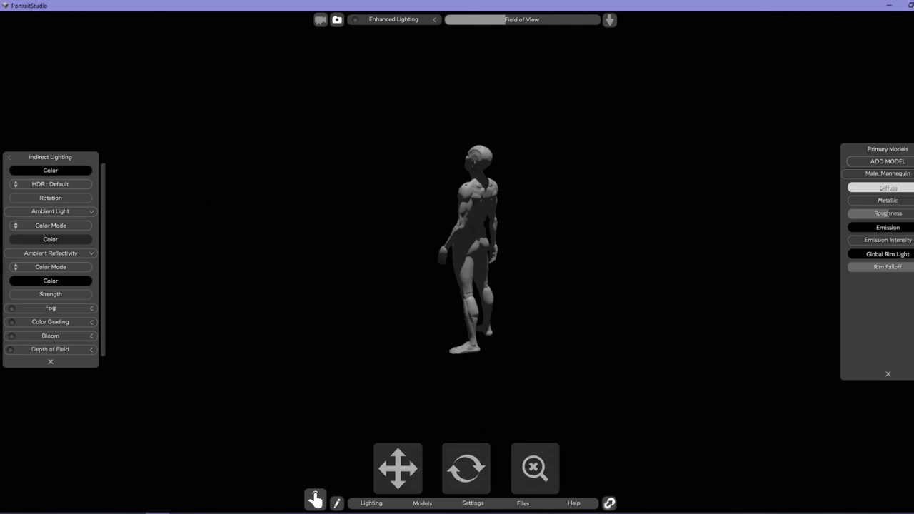
key(Print)
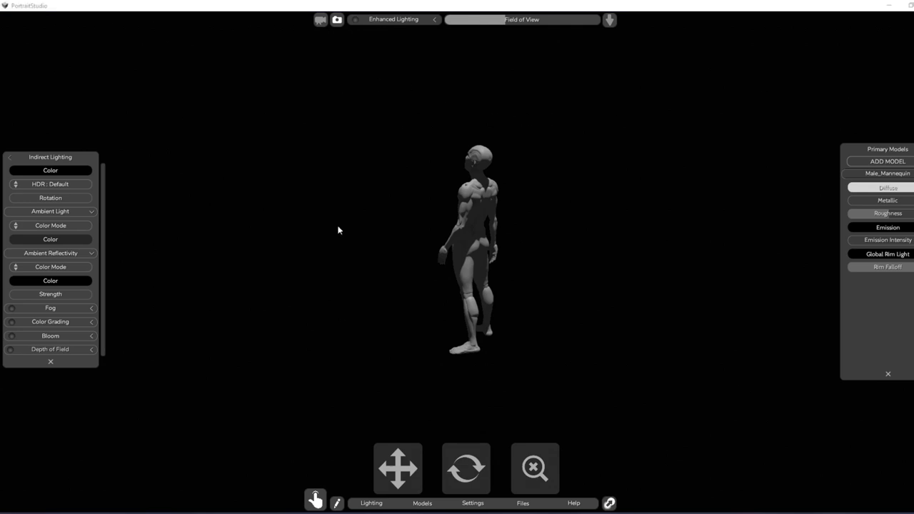
drag(342, 66, 610, 416)
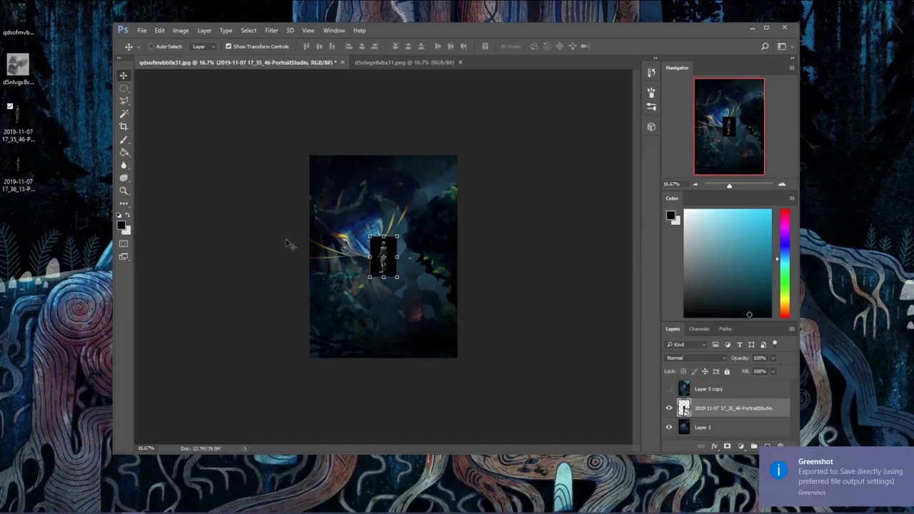
Place the second figure screenshot from the desktop into the Photoshop painting.
drag(18, 167, 396, 243)
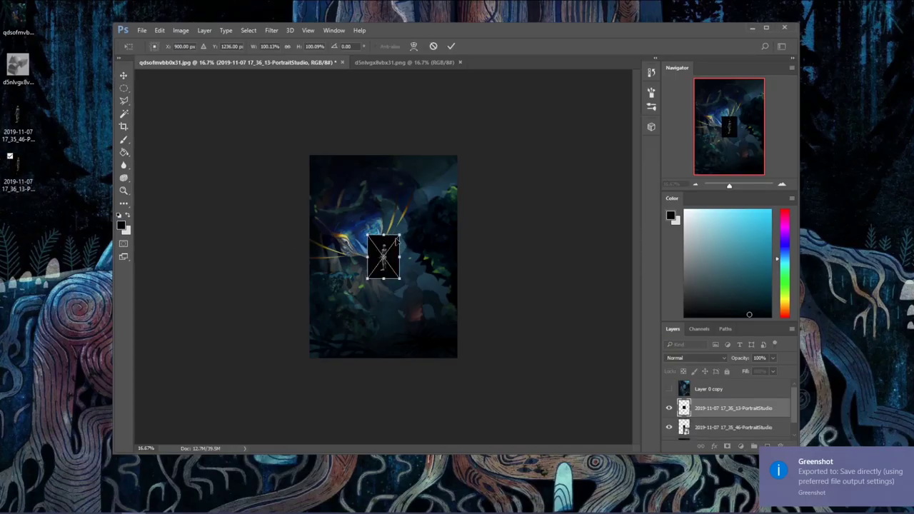
click(451, 48)
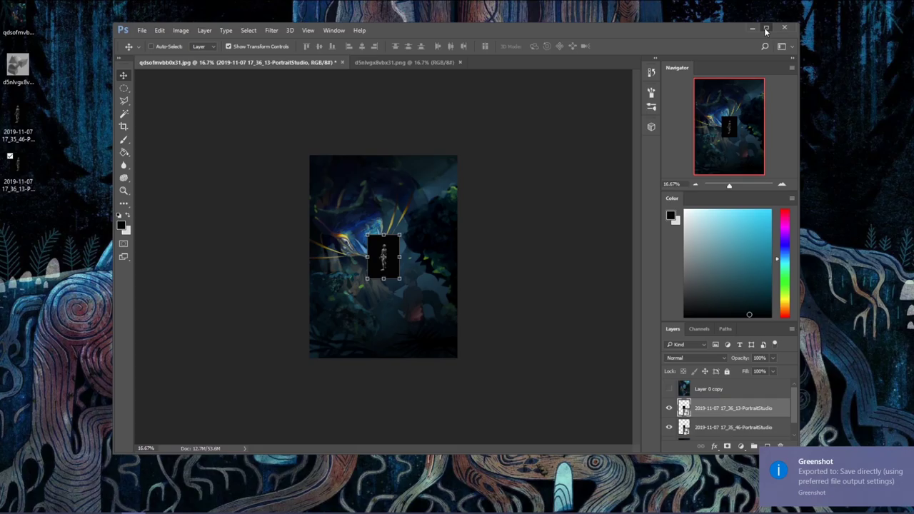
click(766, 29)
Return to PortraitStudio, frame the figure larger with a slightly tilted view, and capture it as a new screenshot.
click(158, 512)
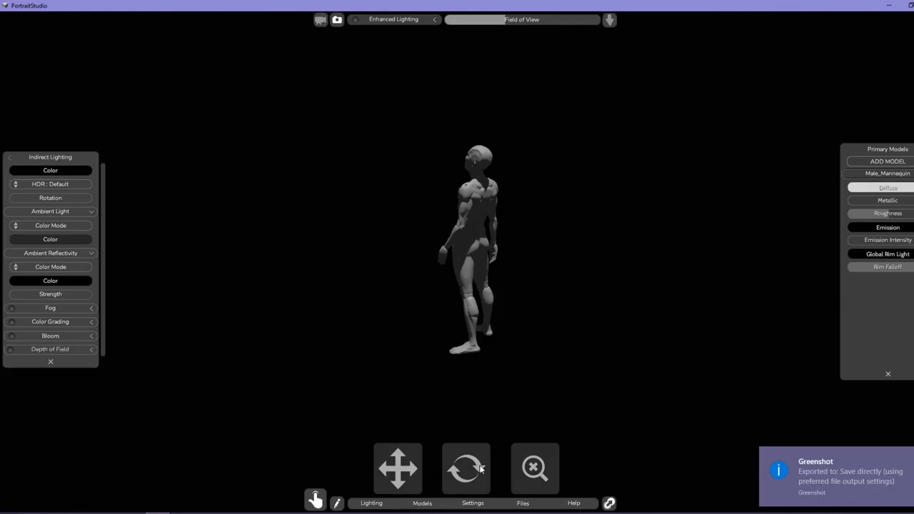
drag(540, 468, 557, 473)
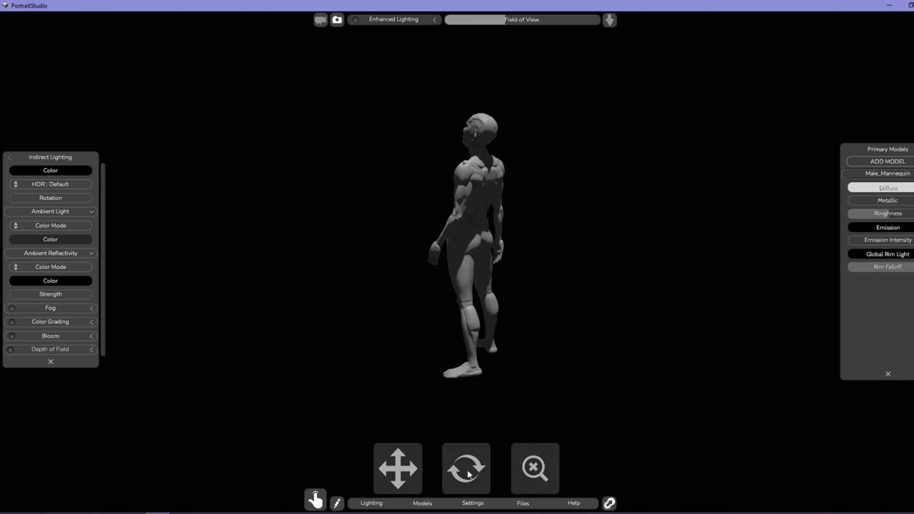
drag(467, 466, 467, 476)
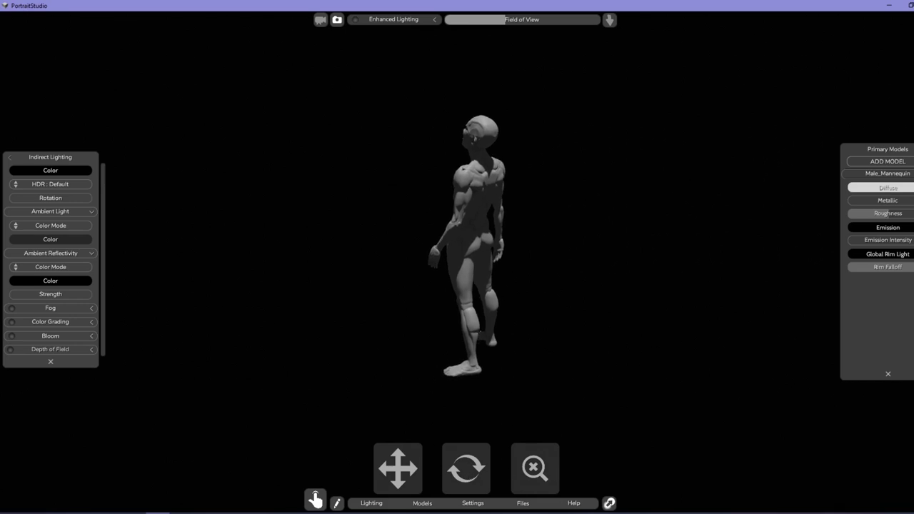
key(Print)
drag(364, 69, 590, 424)
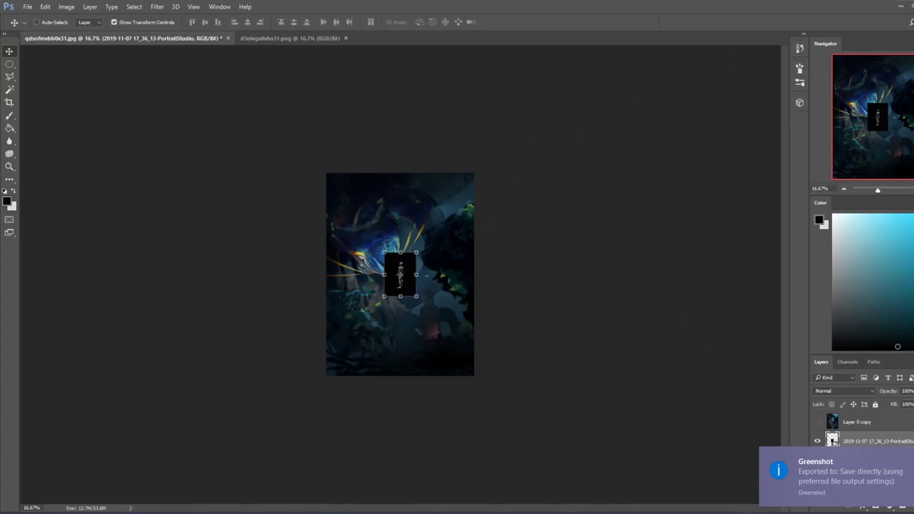
Replace both figure screenshots in Photoshop with the newest capture, enlarged to fill the painting's lower-right area.
key(Delete)
key(Delete)
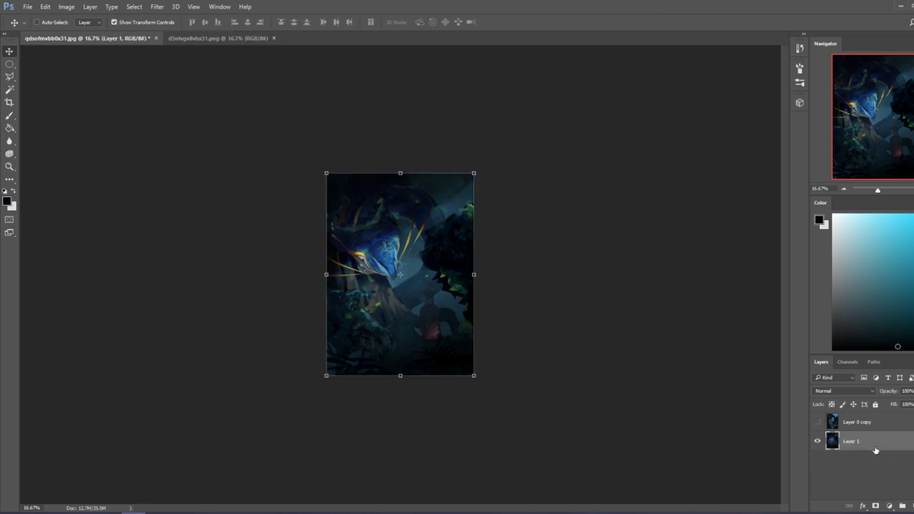
click(911, 6)
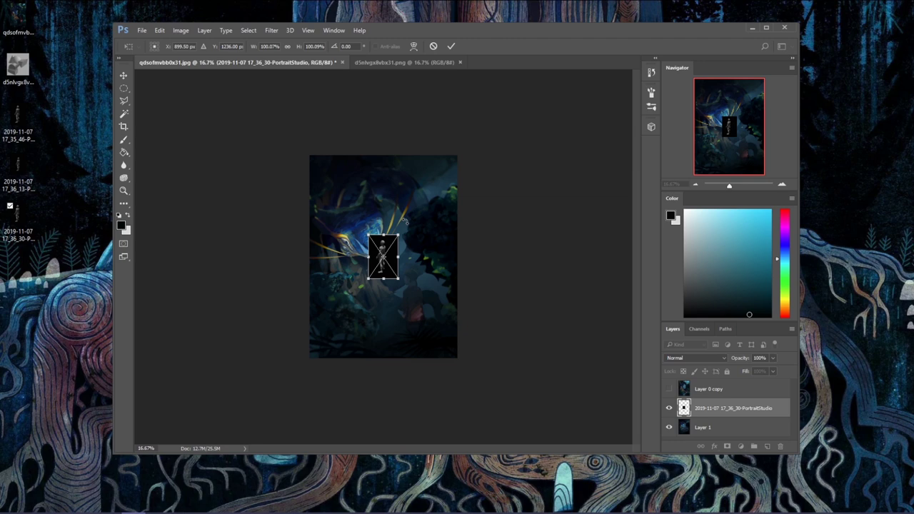
click(451, 46)
drag(398, 278, 415, 291)
click(451, 45)
Rasterize the placed figure layer and remove its black background with a Magic Wand selection.
click(125, 114)
click(430, 279)
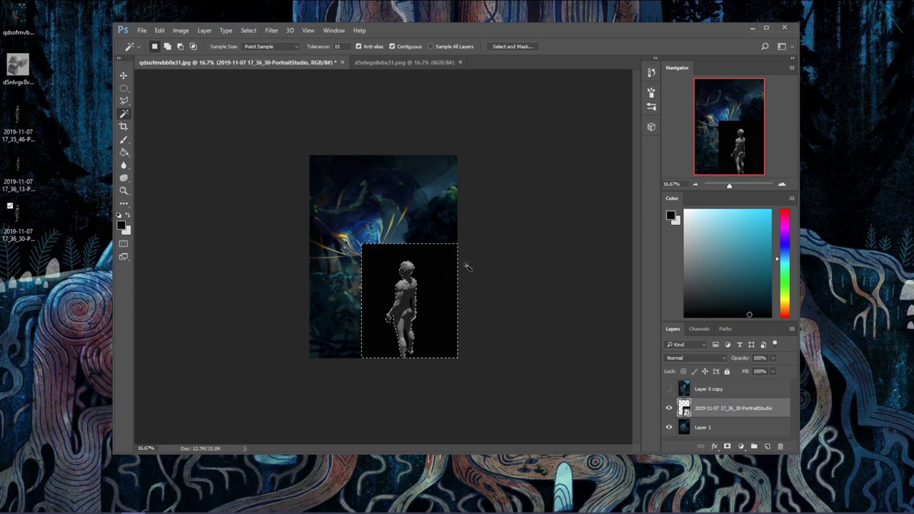
key(Delete)
click(458, 198)
right_click(749, 413)
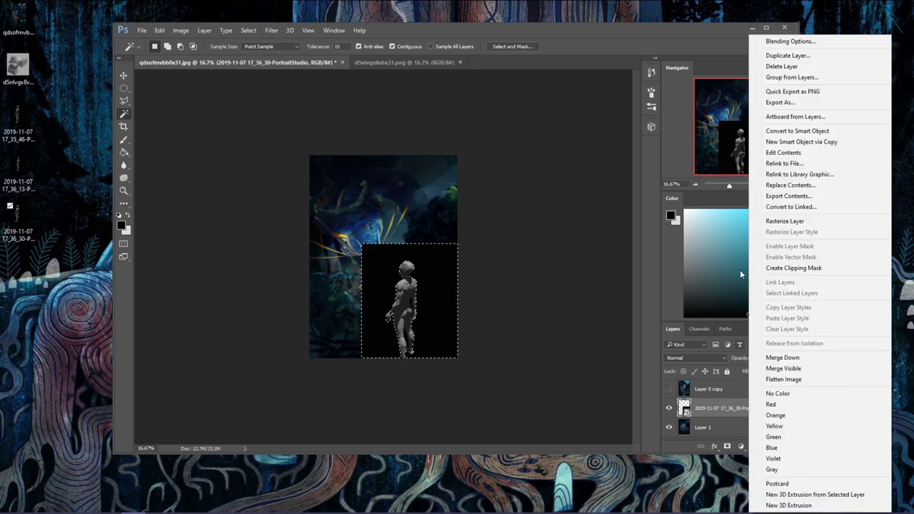
click(816, 218)
click(766, 28)
key(Delete)
key(ctrl+d)
Clean up the black patch between the figure's arm and torso with the Magic Wand and drop the selection.
key(ctrl+plus)
key(ctrl+plus)
click(456, 369)
key(m)
right_click(492, 290)
click(546, 307)
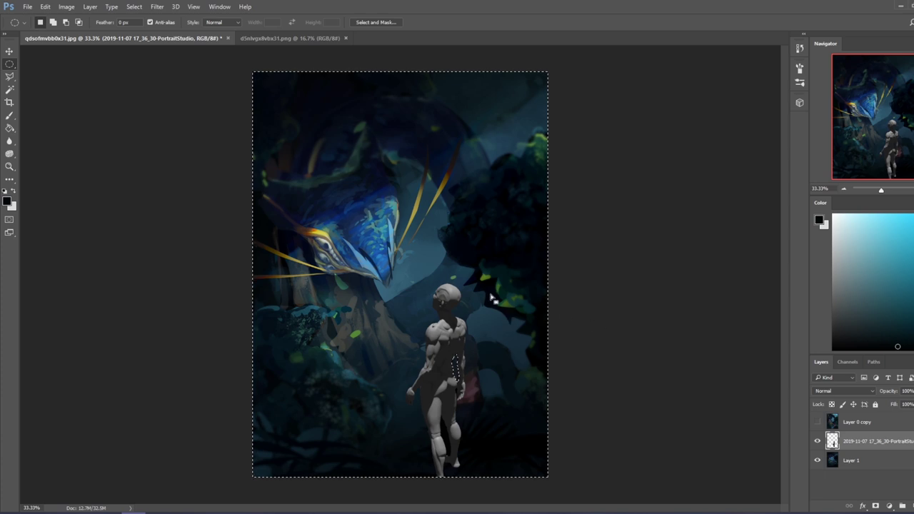
right_click(481, 259)
click(496, 272)
Deepen the figure's shadows with a Levels adjustment, setting the black input level to 21.
key(ctrl+l)
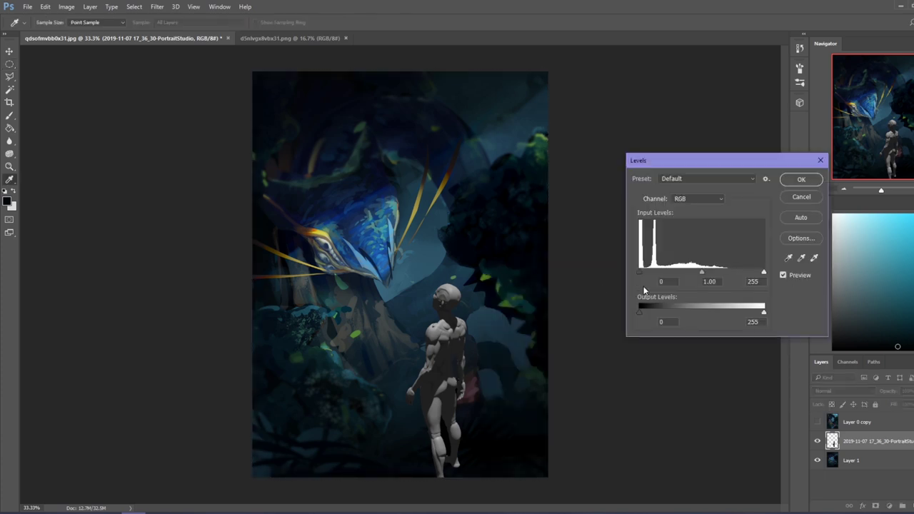
drag(640, 276, 650, 277)
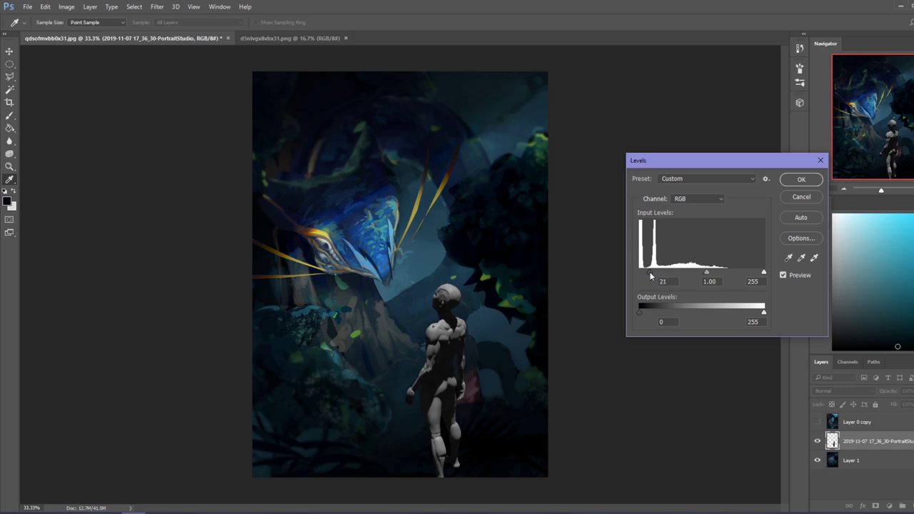
click(802, 179)
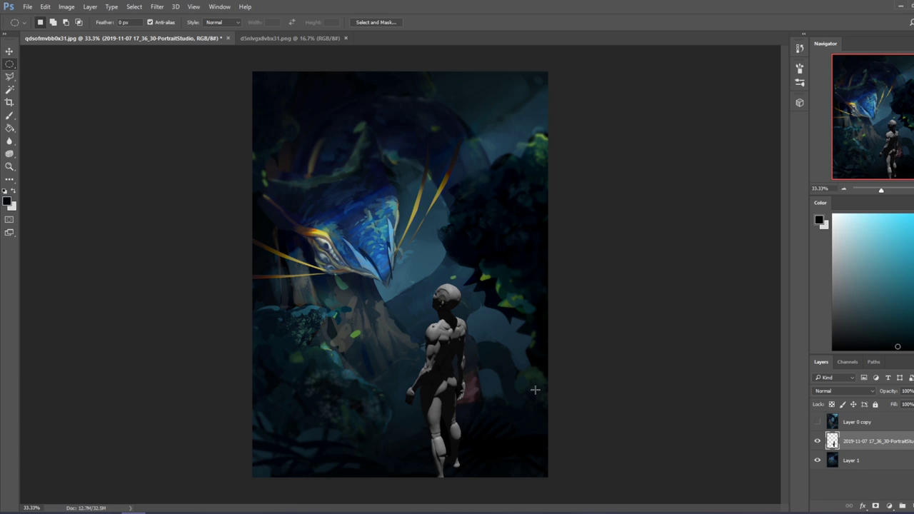
Lasso the figure's lower legs at the painting's bottom edge, delete them, and drop the selection.
key(l)
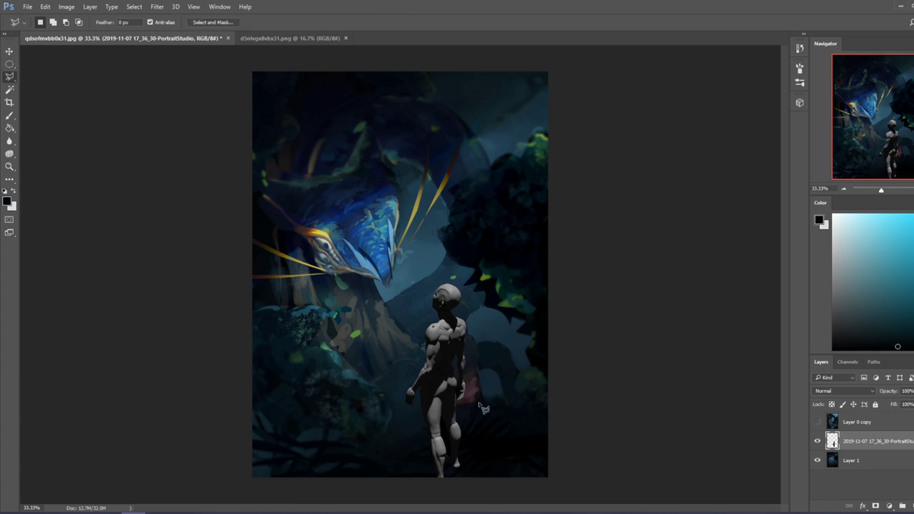
right_click(9, 77)
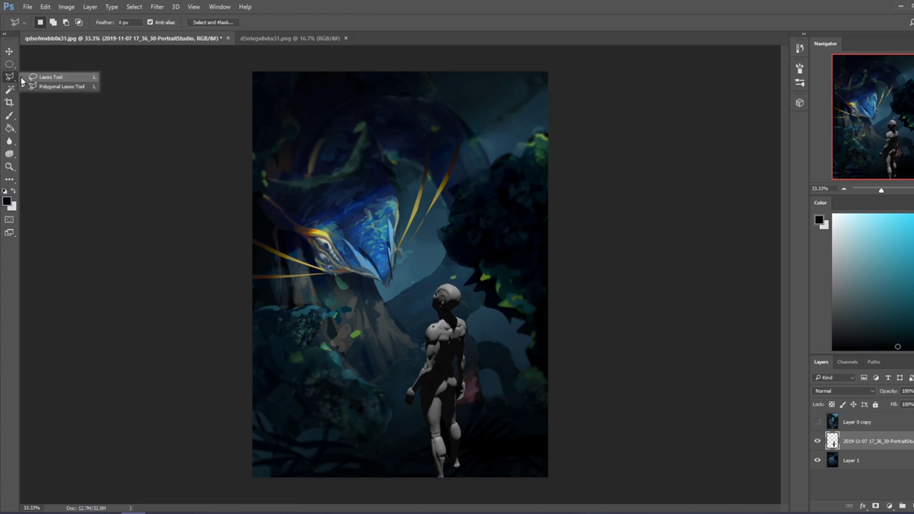
click(32, 77)
mouse_move(469, 423)
mouse_down()
mouse_move(418, 431)
mouse_move(514, 441)
mouse_move(518, 416)
mouse_up()
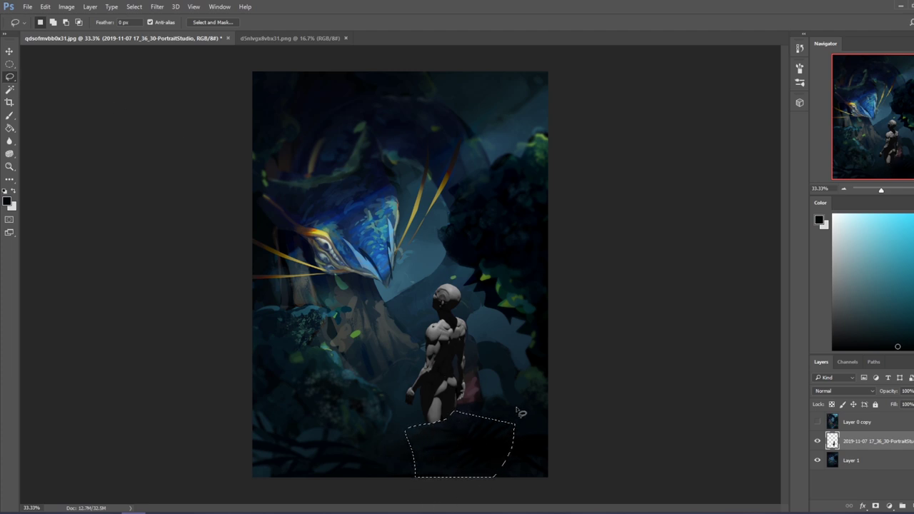
right_click(470, 343)
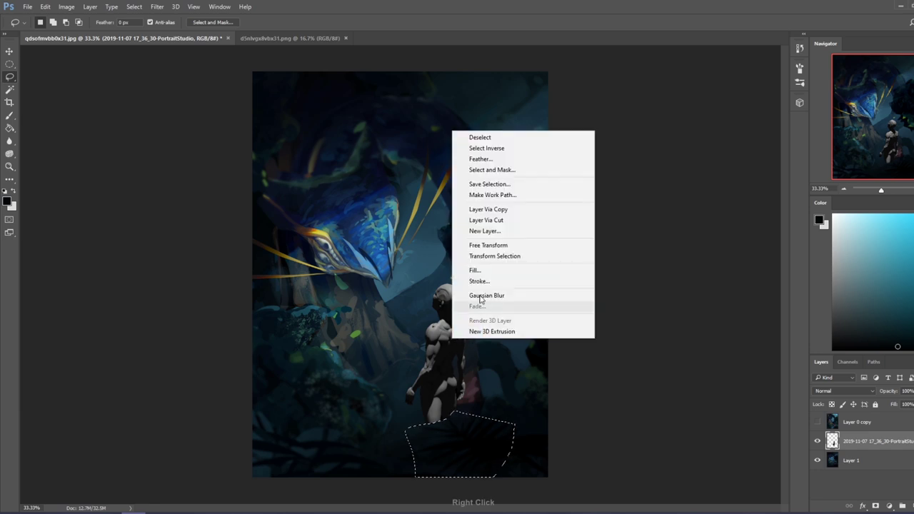
click(532, 138)
scroll(530, 325, down, 2)
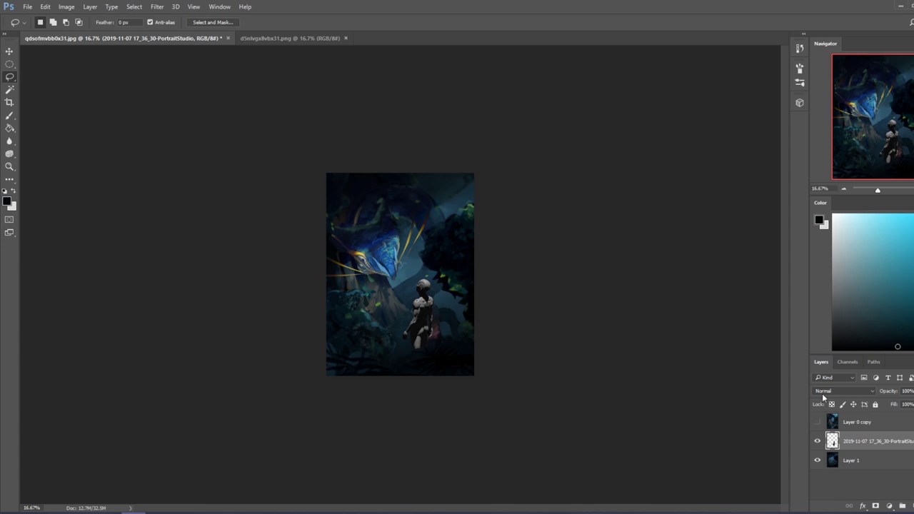
On Layer 1, paint over the old person around the mannequin with an 80 px textured brush in sampled background blues.
click(865, 462)
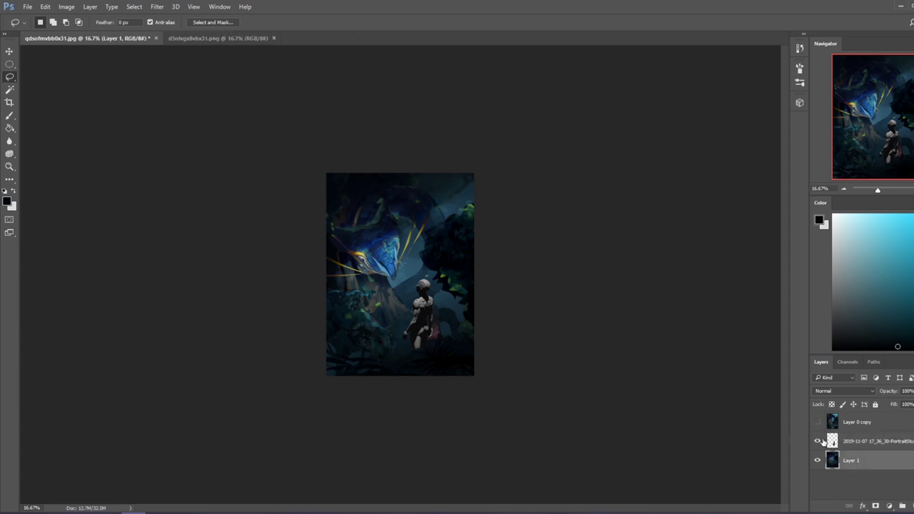
click(817, 442)
click(818, 441)
key(b)
right_click(408, 241)
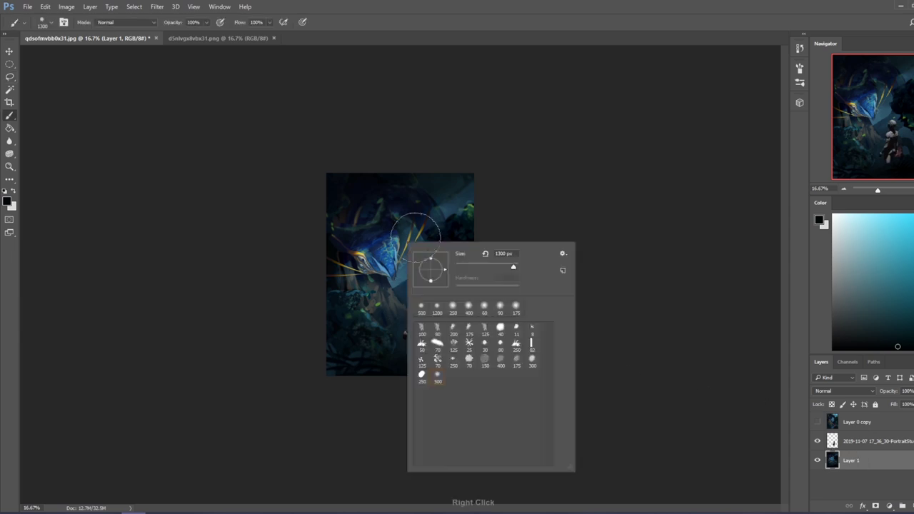
double_click(436, 330)
alt+click(440, 314)
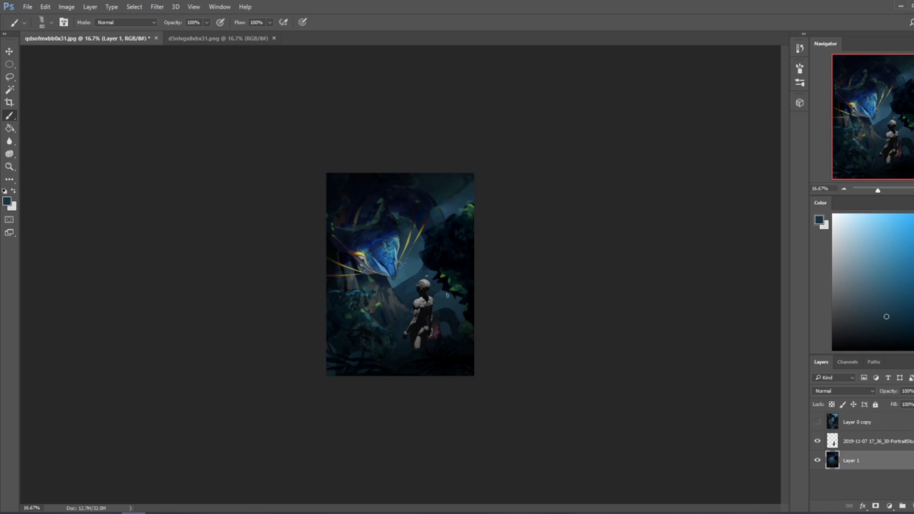
alt+click(442, 294)
alt+click(449, 325)
Hide the mannequin layer, paint out the remaining red patch on Layer 1 with sampled background colors, and show the mannequin again.
click(817, 442)
click(858, 443)
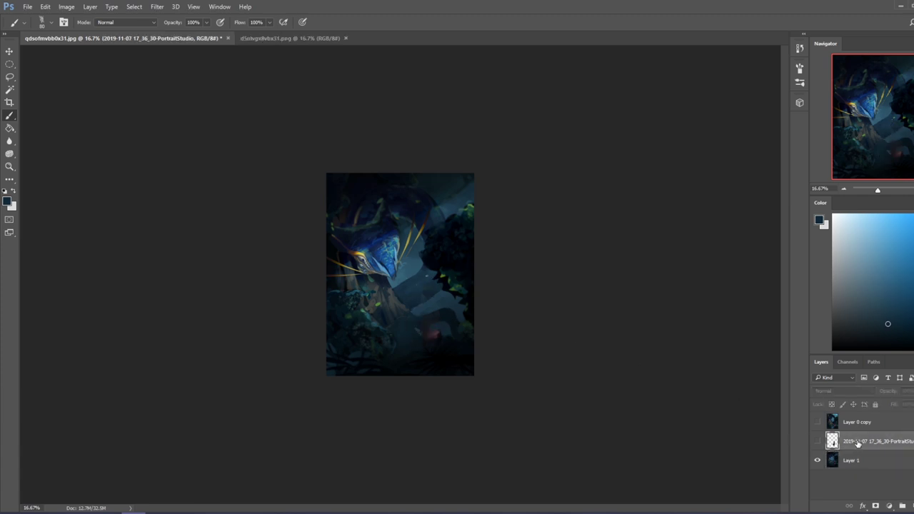
click(855, 460)
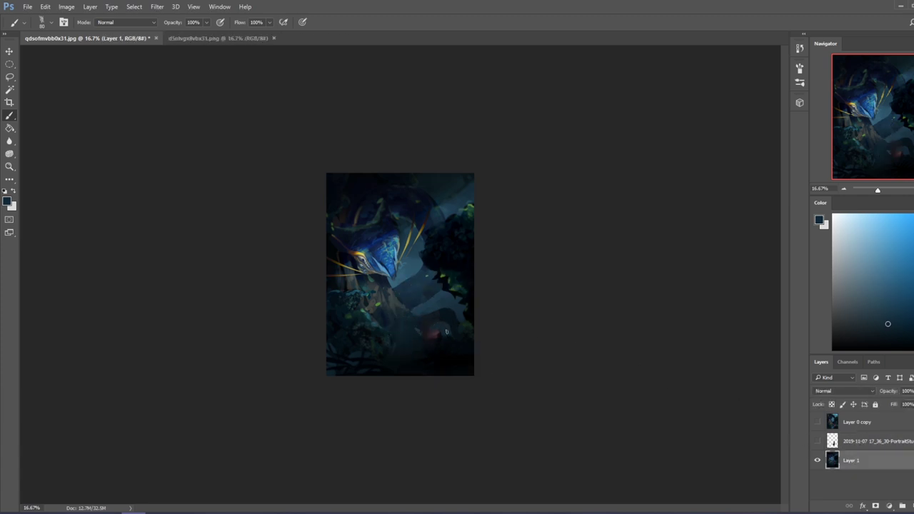
drag(444, 327, 445, 331)
alt+click(420, 330)
alt+click(432, 291)
alt+click(441, 317)
alt+click(427, 320)
alt+click(457, 314)
click(818, 442)
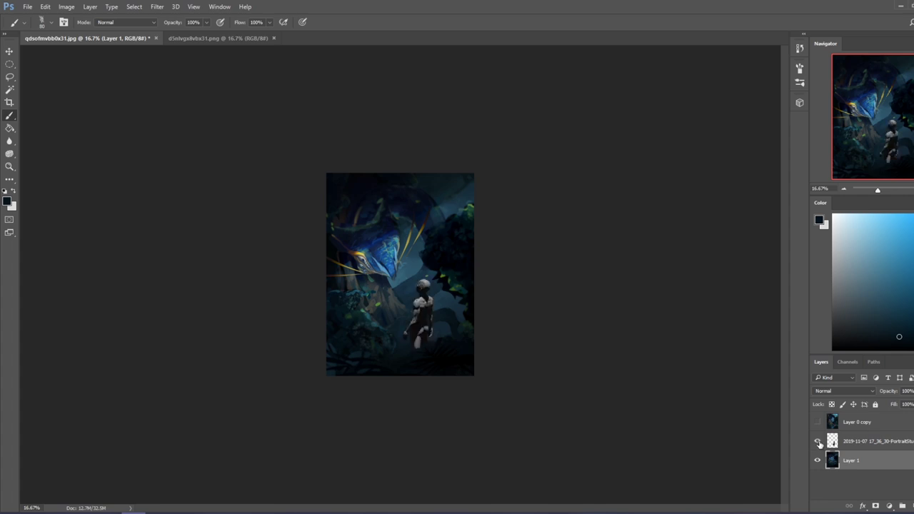
Lock the mannequin layer's transparent pixels and prepare a soft brush enlarged to 2100 px in a blue sampled from the background.
click(864, 443)
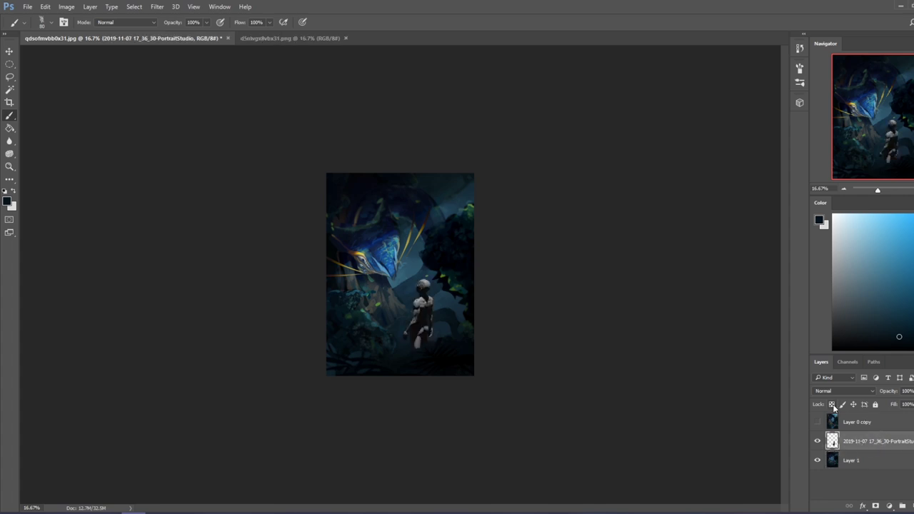
right_click(414, 268)
click(450, 336)
click(645, 301)
alt+click(427, 294)
key(bracketright)
key(bracketright)
key(bracketright)
key(bracketright)
key(bracketright)
key(bracketright)
key(bracketright)
key(bracketright)
key(bracketright)
key(bracketright)
key(bracketright)
key(bracketright)
key(bracketright)
key(bracketright)
key(bracketright)
key(bracketright)
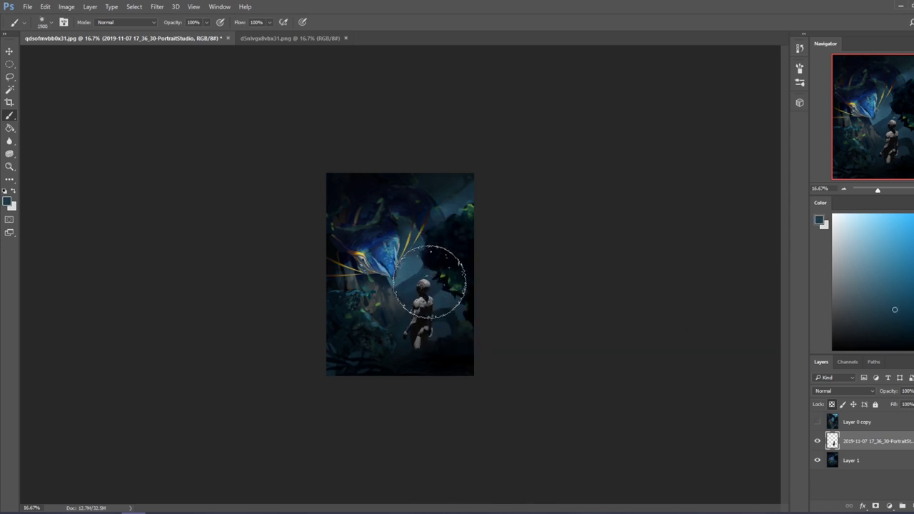
Try the Color blend mode on the mannequin layer and restore it to Normal.
click(828, 392)
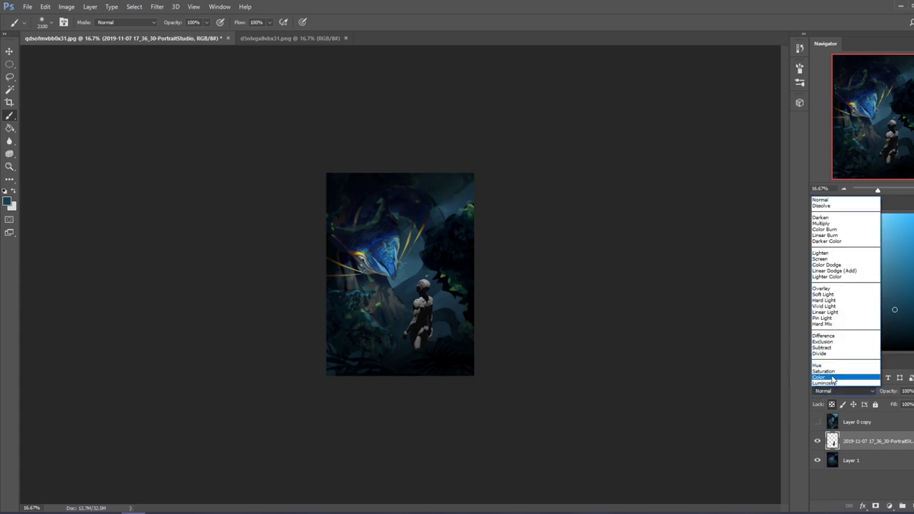
click(829, 386)
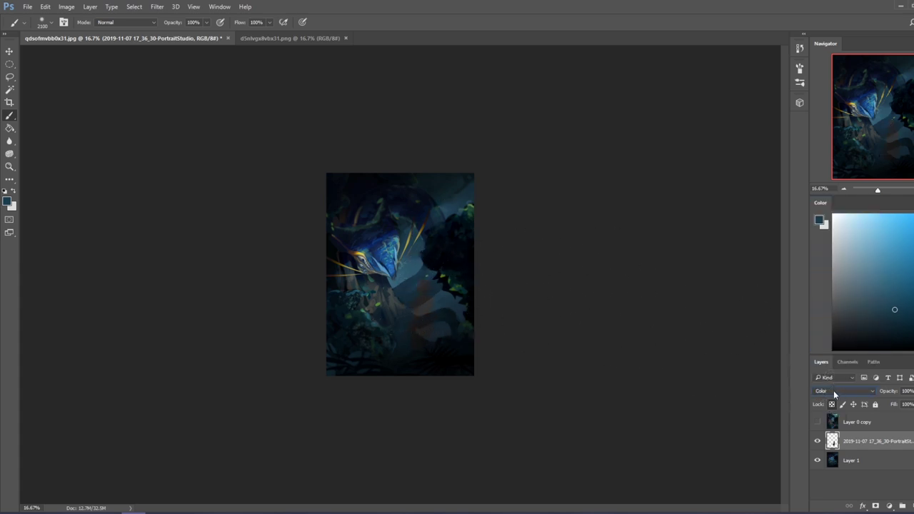
click(837, 392)
click(829, 201)
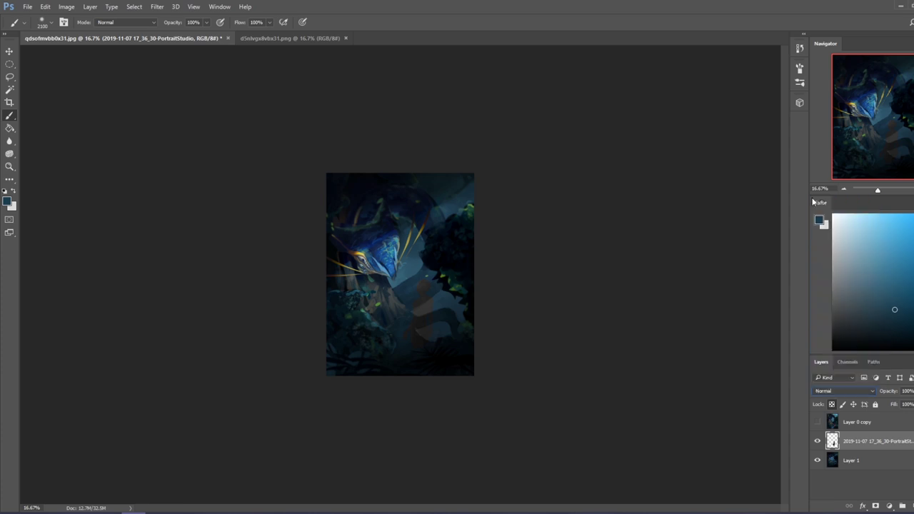
Set the brush mode to Color and tint the mannequin with the sampled blue.
click(142, 23)
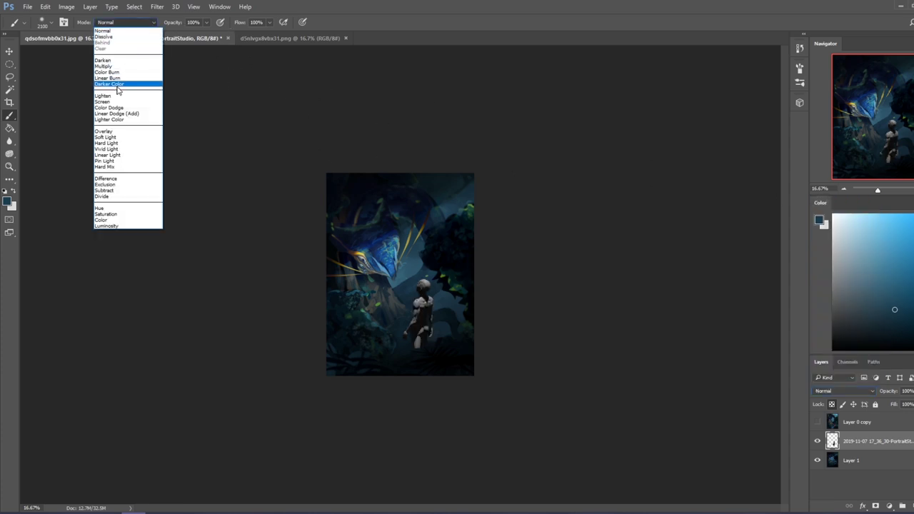
click(102, 220)
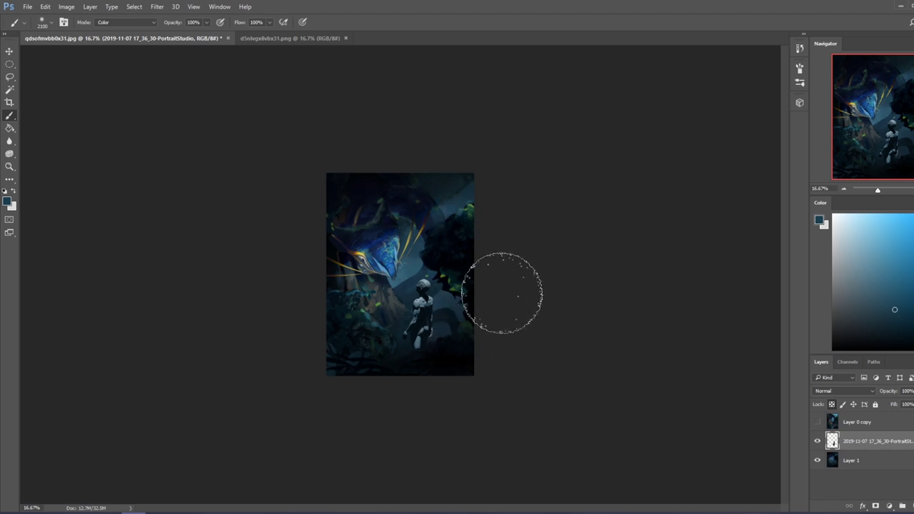
key(m)
right_click(407, 261)
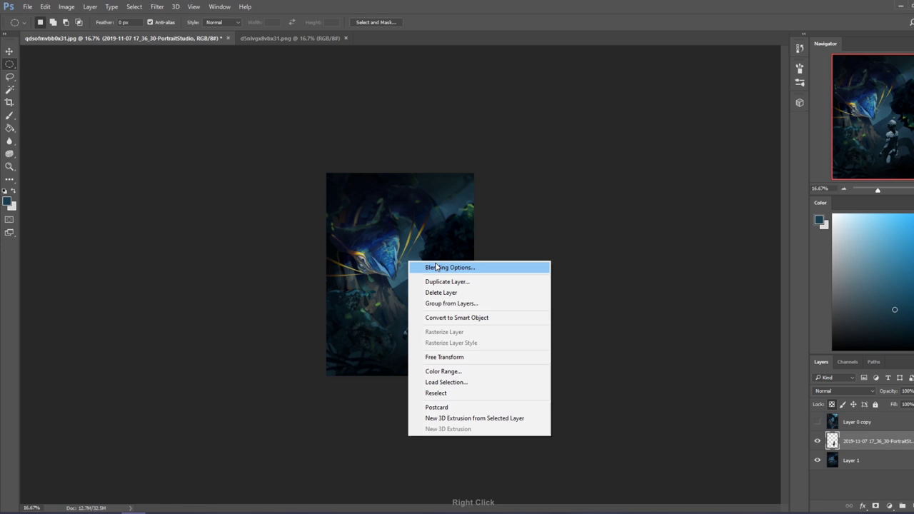
click(852, 437)
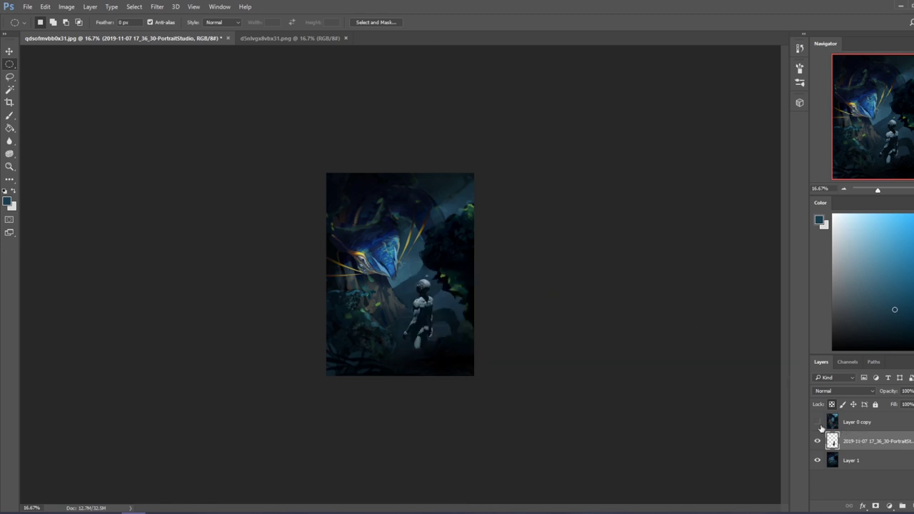
double_click(865, 442)
key(Return)
Scale the mannequin to about 68% in the painting's lower-right area and erase the stray foot fragment below it.
key(v)
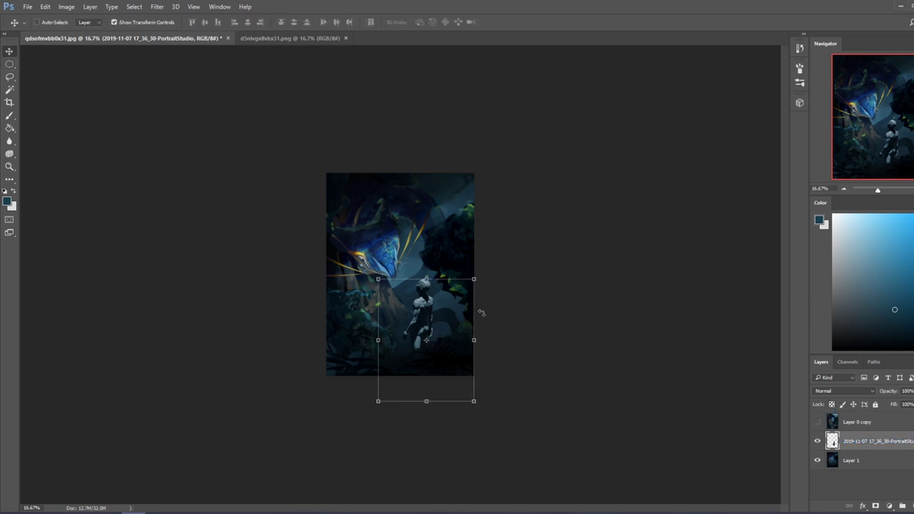
drag(378, 279, 409, 319)
drag(444, 347, 436, 325)
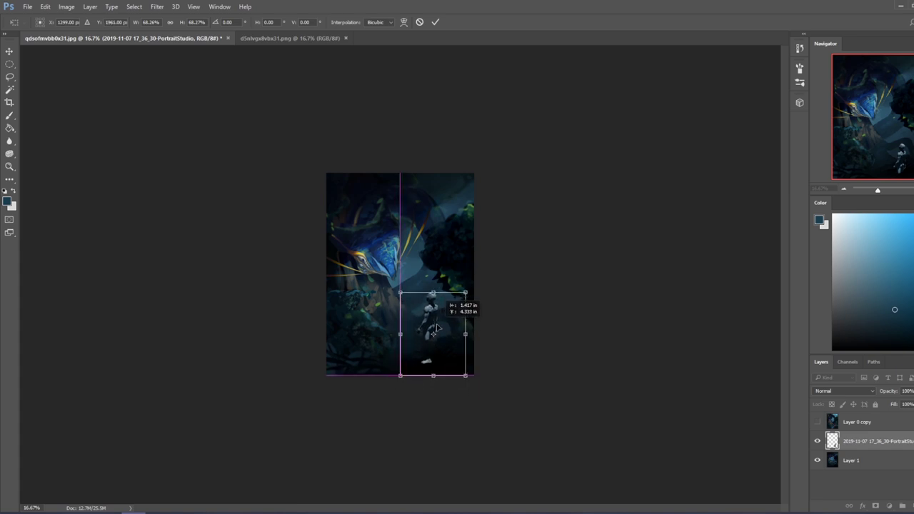
click(435, 22)
key(e)
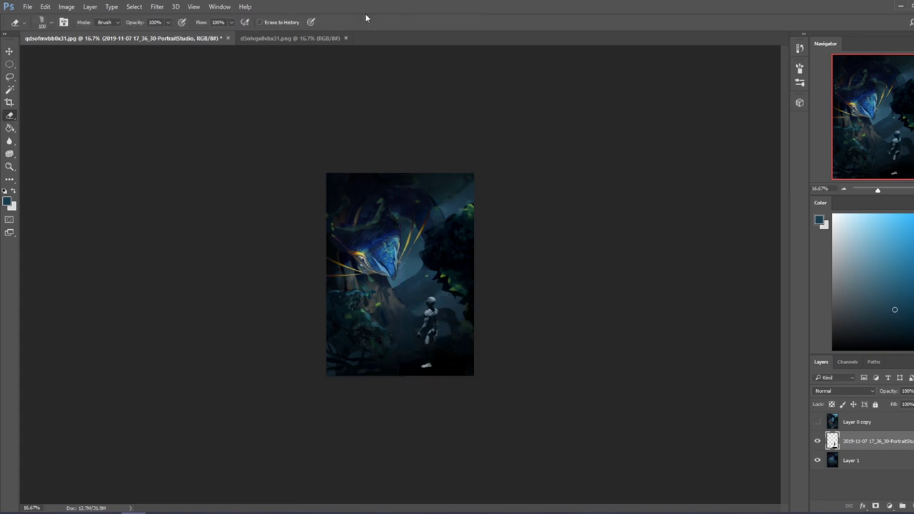
mouse_move(454, 366)
mouse_down()
mouse_move(455, 358)
mouse_move(422, 363)
mouse_up()
Darken the mannequin with a Hue/Saturation lightness of -43, and set its Levels white input to 197.
key(ctrl+u)
drag(674, 256, 654, 256)
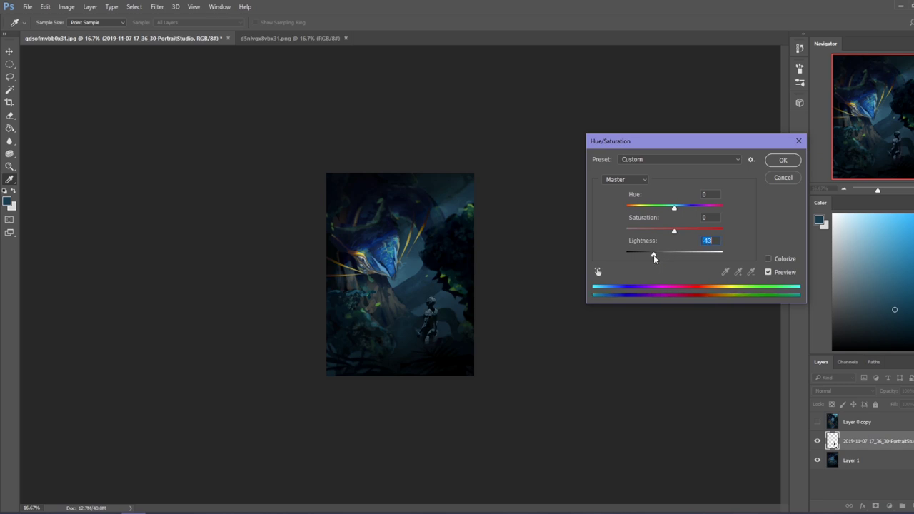
click(782, 161)
key(ctrl+l)
drag(764, 274, 738, 273)
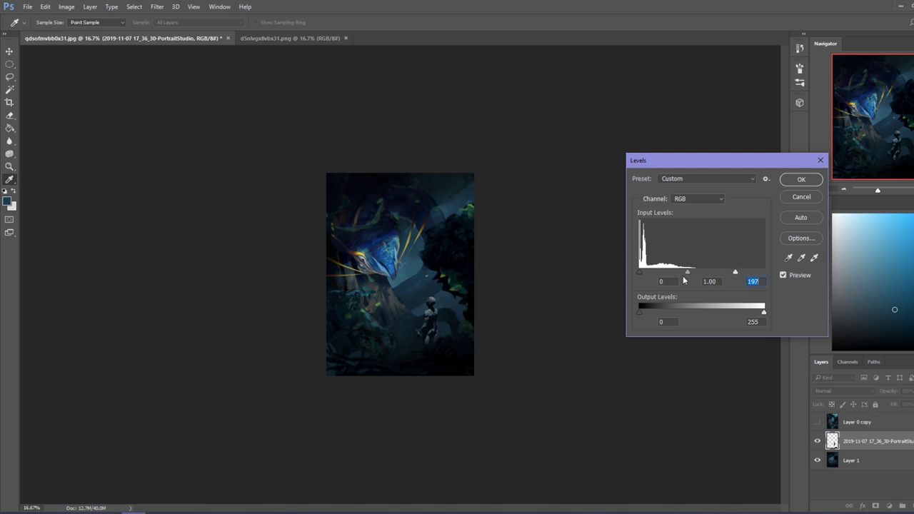
click(801, 180)
Try darkening the mannequin further with a Hue/Saturation lightness of -56.
key(ctrl+u)
drag(672, 255, 652, 257)
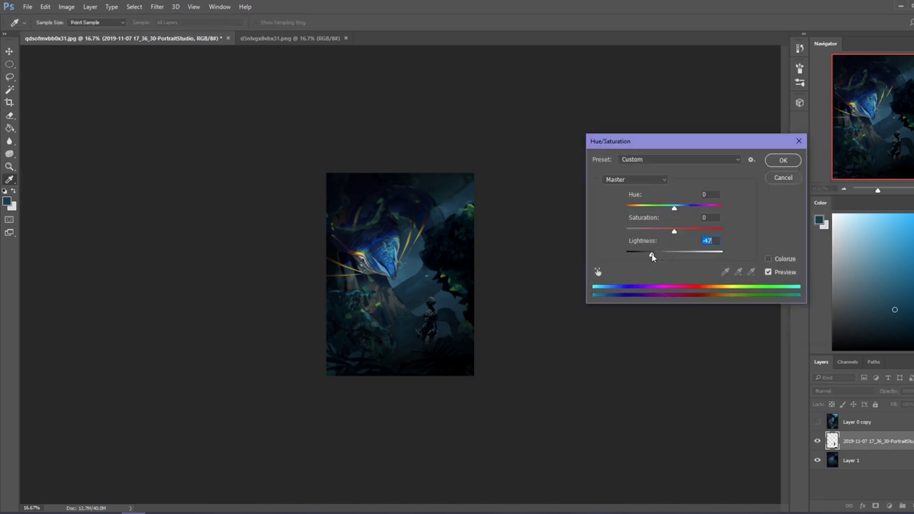
drag(652, 258, 638, 256)
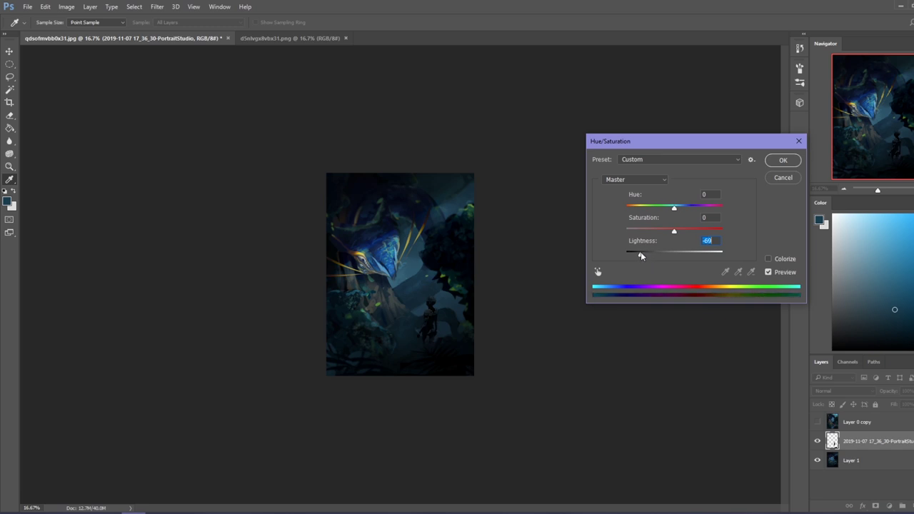
drag(641, 254, 643, 257)
drag(646, 255, 648, 256)
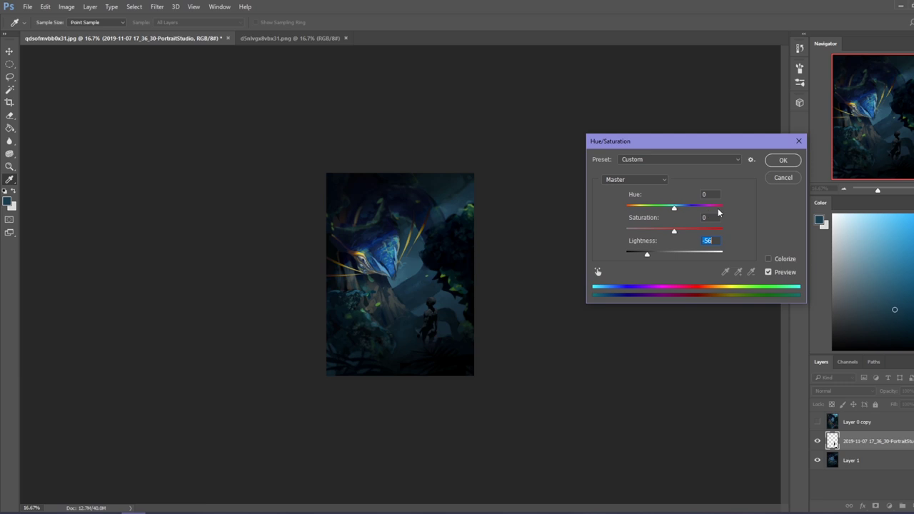
click(783, 161)
key(e)
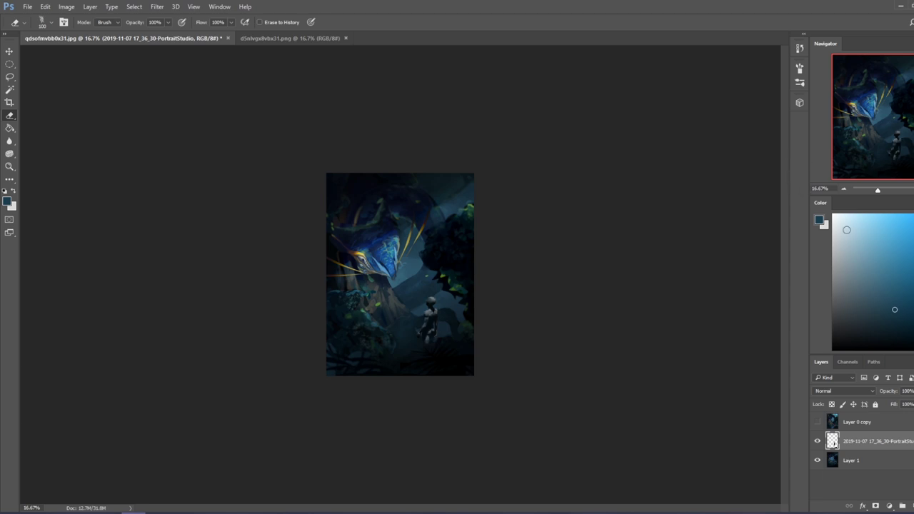
Darken the mannequin with Levels, setting the black input to 22 and the midtones to 0.89.
key(ctrl+l)
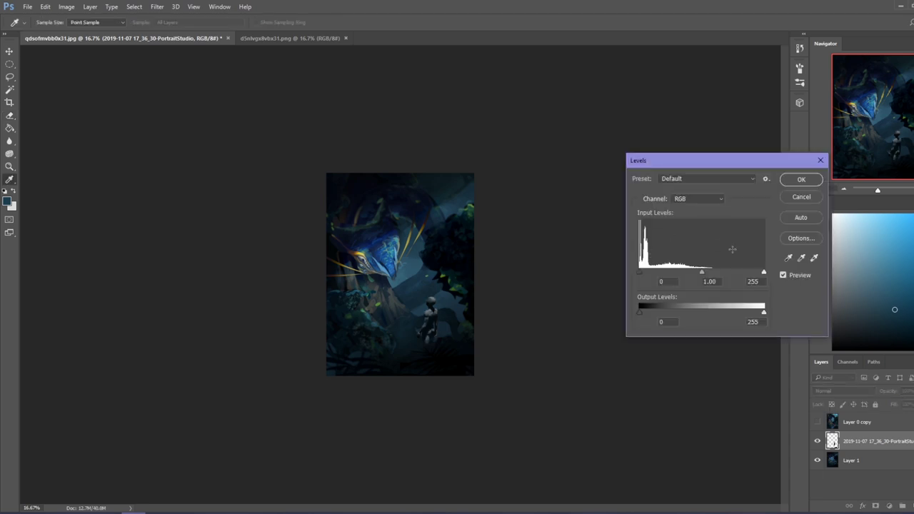
drag(641, 275, 713, 275)
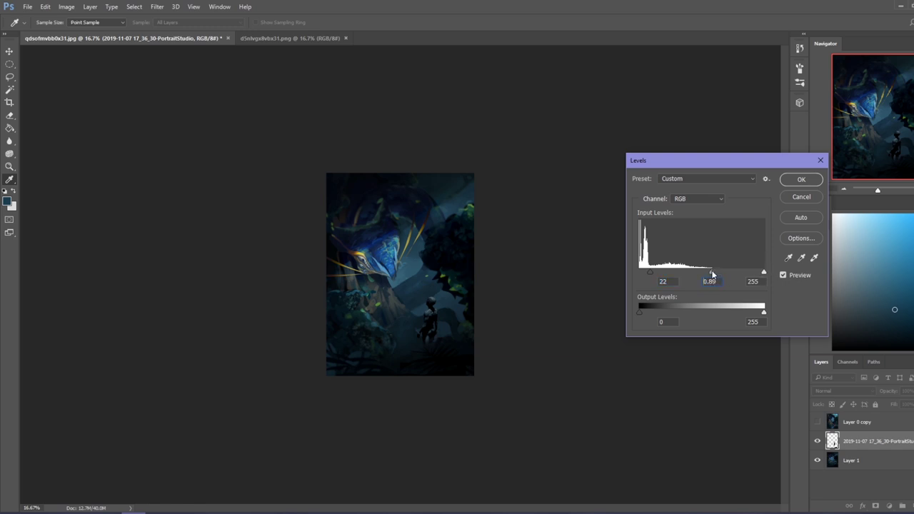
click(802, 180)
key(e)
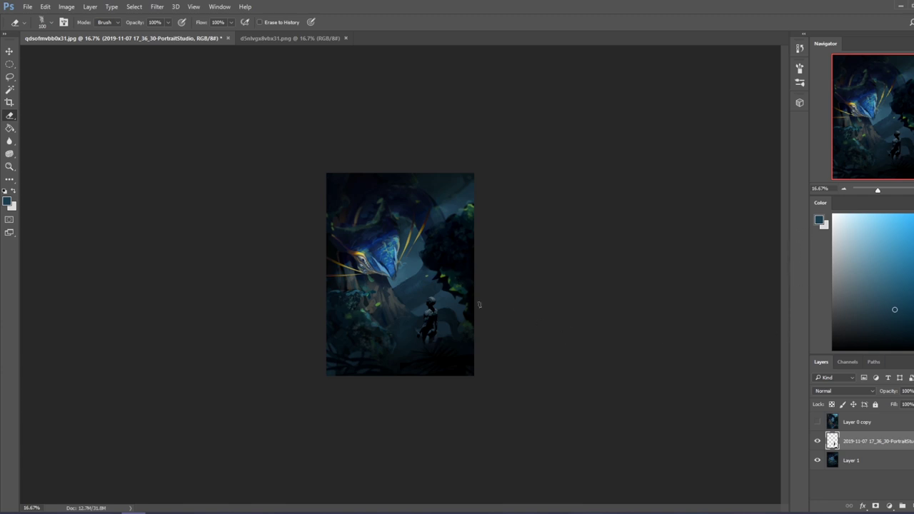
Brighten the mannequin's lit side with the Dodge tool, range Highlights at 41% exposure.
click(11, 164)
right_click(10, 153)
click(46, 153)
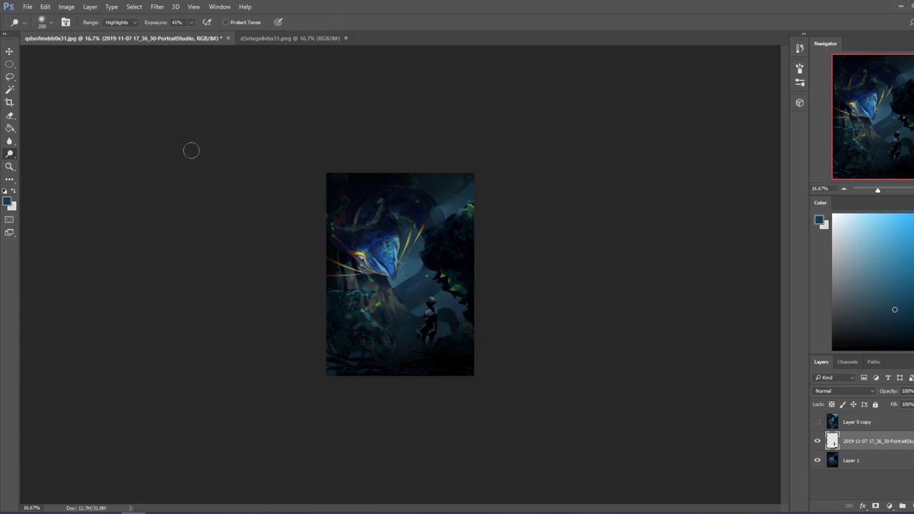
key(bracketleft)
key(bracketleft)
key(bracketleft)
key(bracketleft)
key(bracketright)
key(bracketright)
drag(370, 329, 435, 309)
key(bracketright)
key(bracketright)
key(bracketright)
key(bracketright)
key(bracketright)
key(bracketright)
key(bracketright)
key(bracketright)
key(bracketright)
Tint the area beneath the dragon's head with a large soft Color-mode brush, using a dark blue sampled from the painting.
key(l)
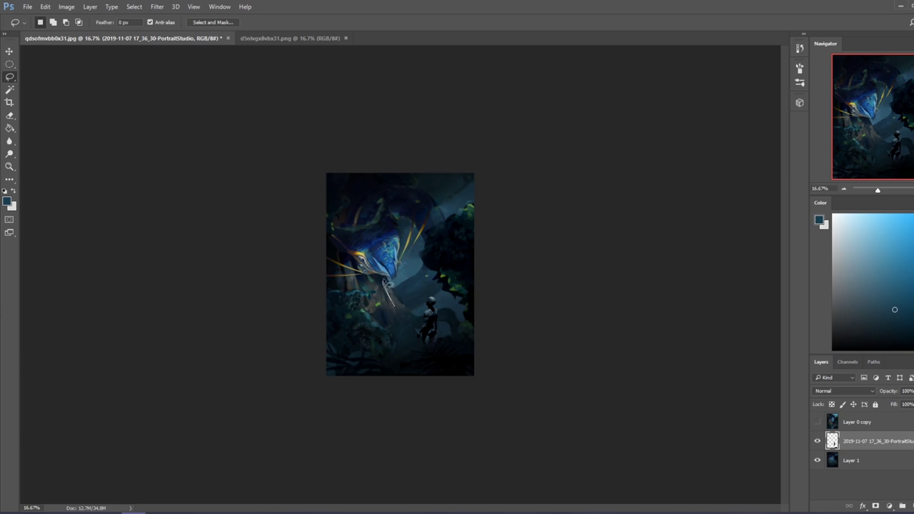
key(b)
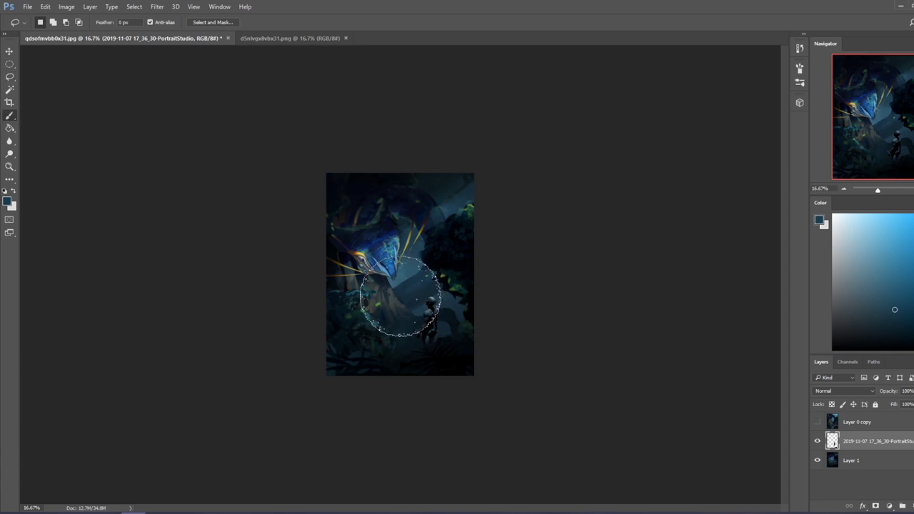
alt+click(389, 319)
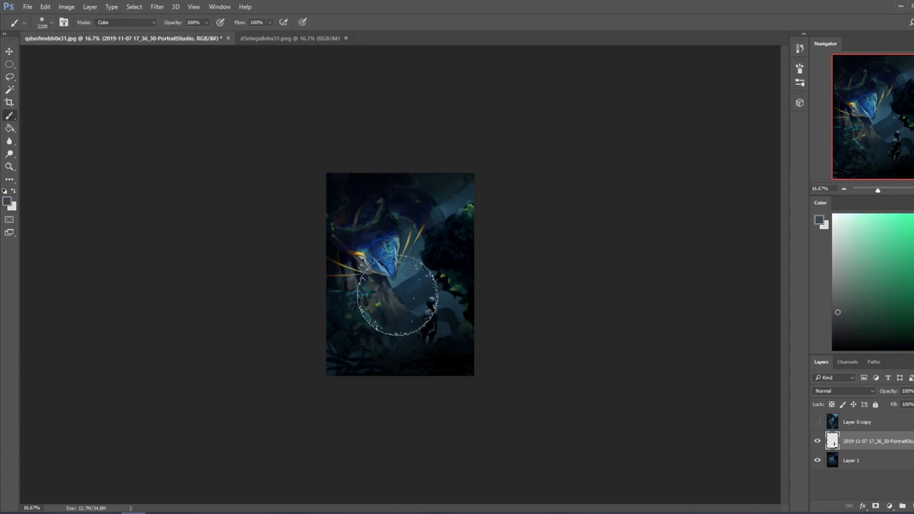
key(m)
right_click(394, 302)
click(410, 307)
key(b)
key(alt)
alt+click(386, 284)
key(bracketleft)
key(bracketleft)
key(bracketleft)
key(bracketleft)
key(bracketleft)
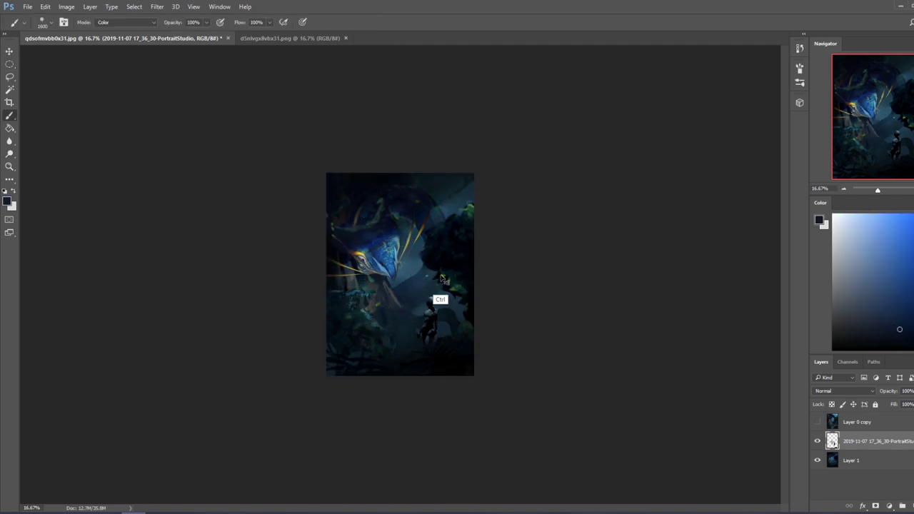
Switch to a 50 px bristle brush, dab over the tree roots beneath the dragon's head, and clear the selection.
right_click(413, 225)
click(446, 309)
click(564, 212)
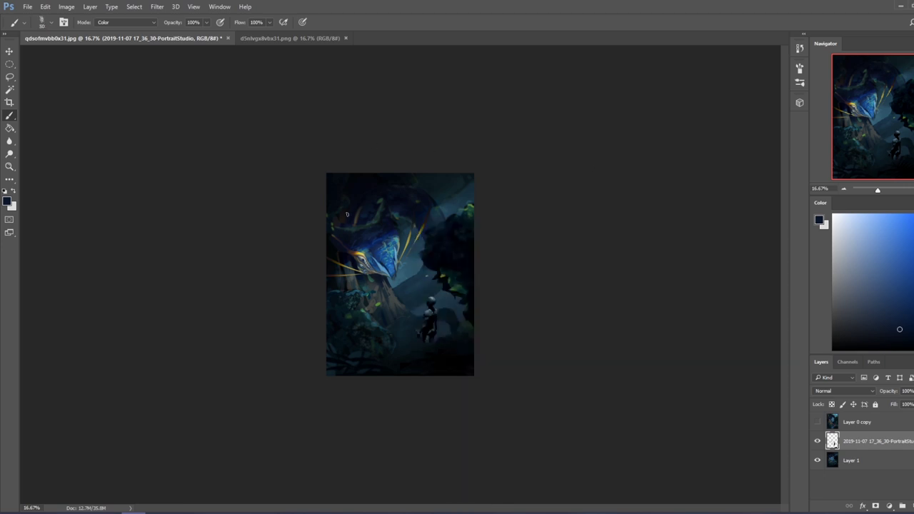
click(398, 305)
key(m)
right_click(377, 286)
click(397, 292)
key(b)
key(l)
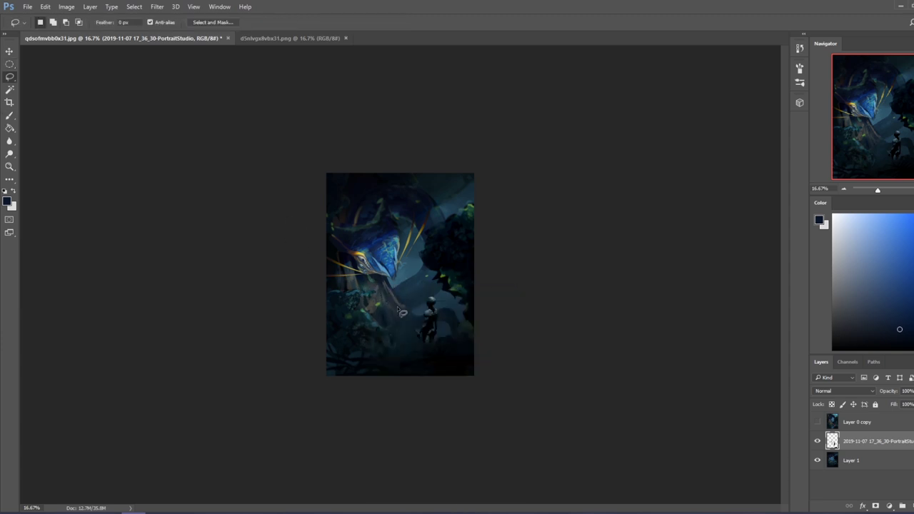
mouse_move(399, 312)
mouse_down()
mouse_move(381, 287)
mouse_move(397, 314)
mouse_up()
key(ctrl+d)
Paint over the tree roots with a 45 px bristle brush in Color mode, using grey tones sampled from the bark.
key(b)
alt+click(386, 290)
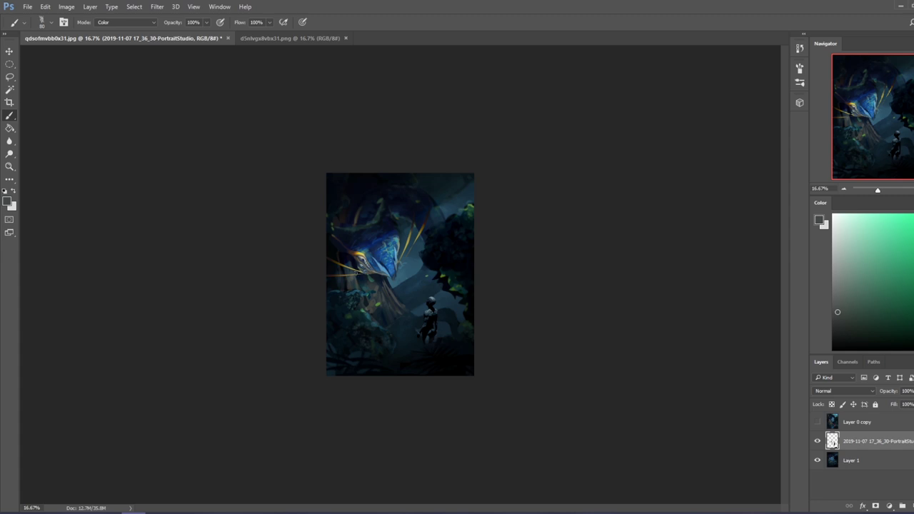
right_click(397, 270)
click(450, 281)
alt+click(375, 288)
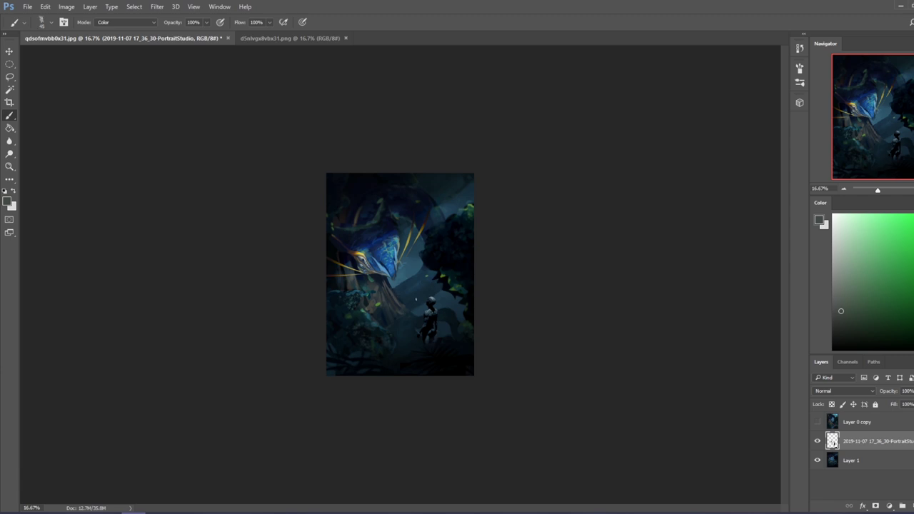
key(m)
right_click(394, 286)
click(420, 295)
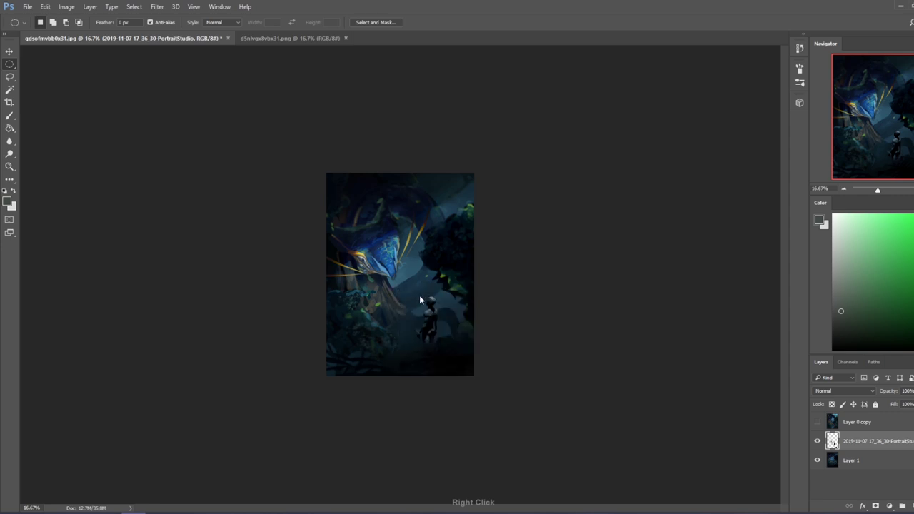
click(636, 135)
Switch to the 30 px brush in Normal mode and sample the dark blue beneath the dragon's head.
key(b)
right_click(393, 282)
double_click(467, 386)
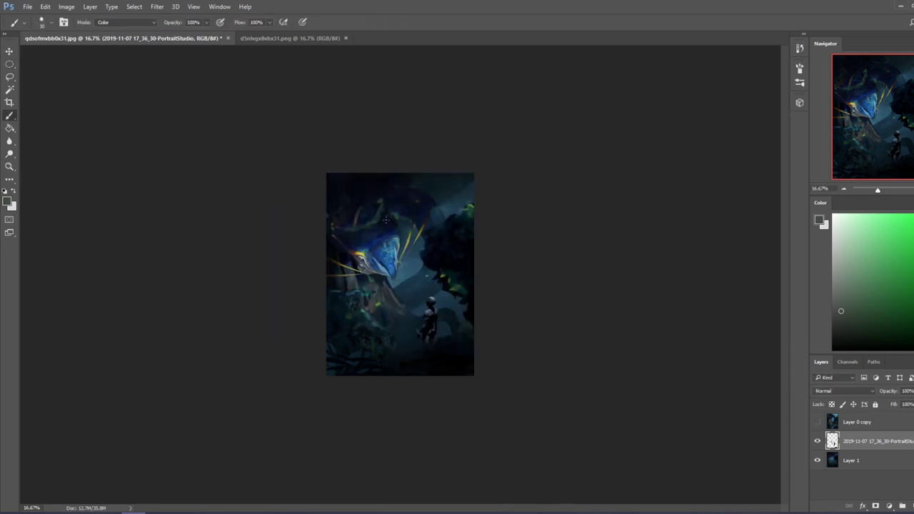
alt+click(383, 278)
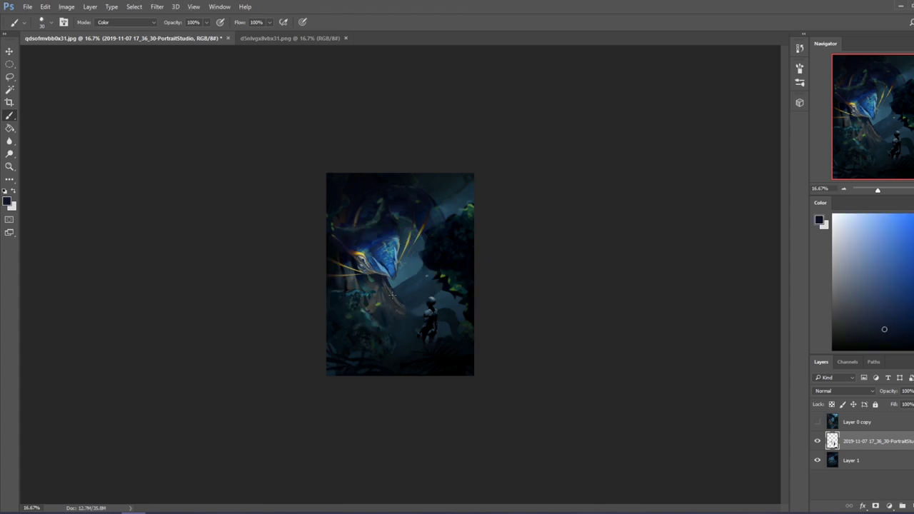
click(125, 22)
click(114, 22)
click(206, 22)
click(224, 45)
alt+click(381, 279)
Smudge the bark beneath the dragon's head with a 40 px Smudge tool at 15% strength.
right_click(10, 141)
click(43, 161)
key(bracketleft)
key(bracketleft)
key(bracketleft)
key(bracketleft)
key(bracketleft)
key(bracketleft)
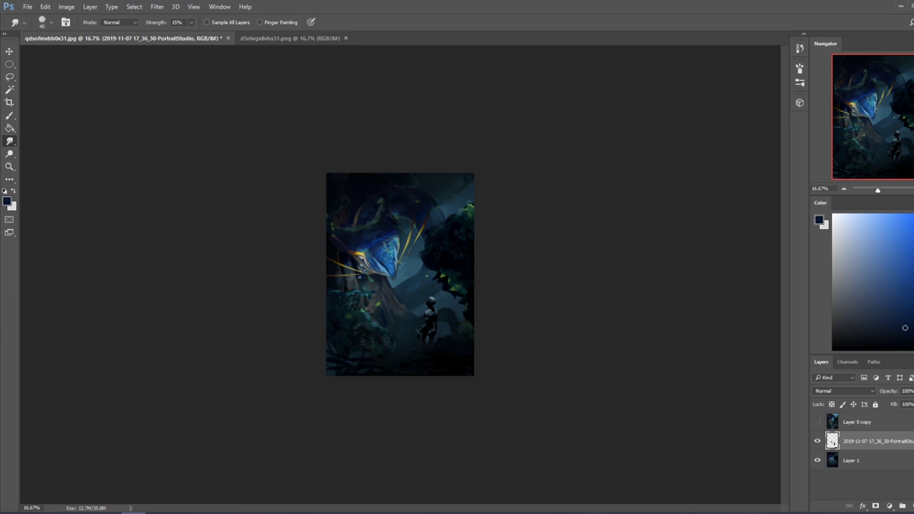
Cut the bark strokes off the mannequin layer onto their own layer and merge it down into Layer 1.
click(818, 441)
click(817, 443)
key(l)
drag(414, 311, 404, 286)
key(ctrl+shift+j)
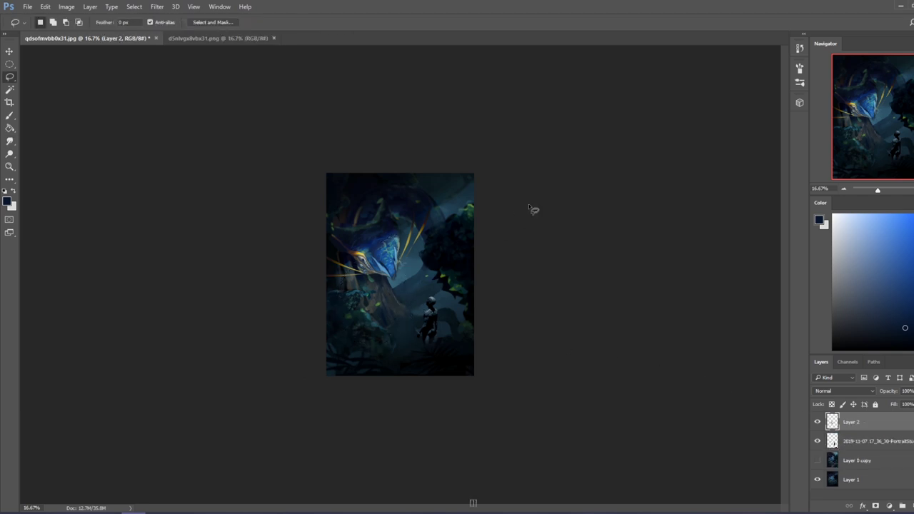
drag(884, 428, 855, 459)
right_click(855, 459)
click(848, 307)
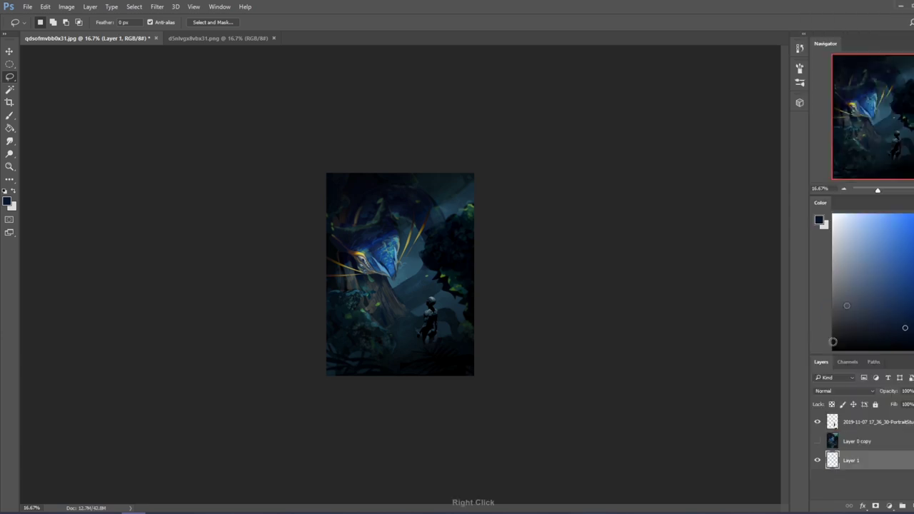
Compare the current painting with the original by toggling the visibility of Layer 0 copy.
click(817, 442)
click(817, 441)
click(817, 441)
click(817, 441)
Smudge the painted background on Layer 1 with an enlarged Smudge tool at 15% strength.
click(865, 443)
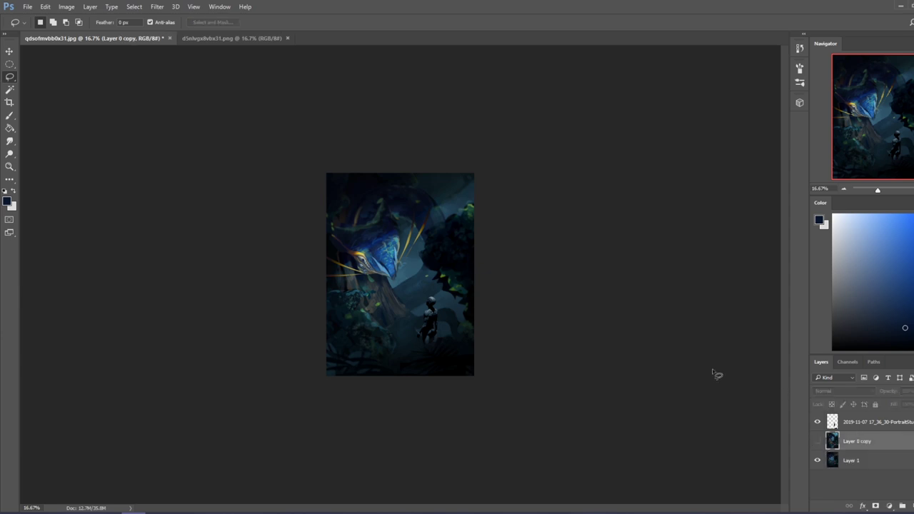
click(9, 141)
click(45, 159)
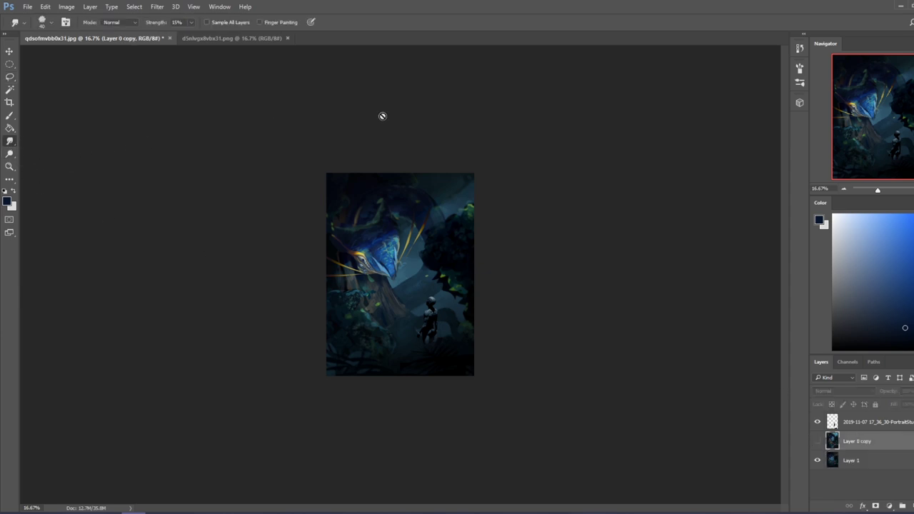
click(865, 462)
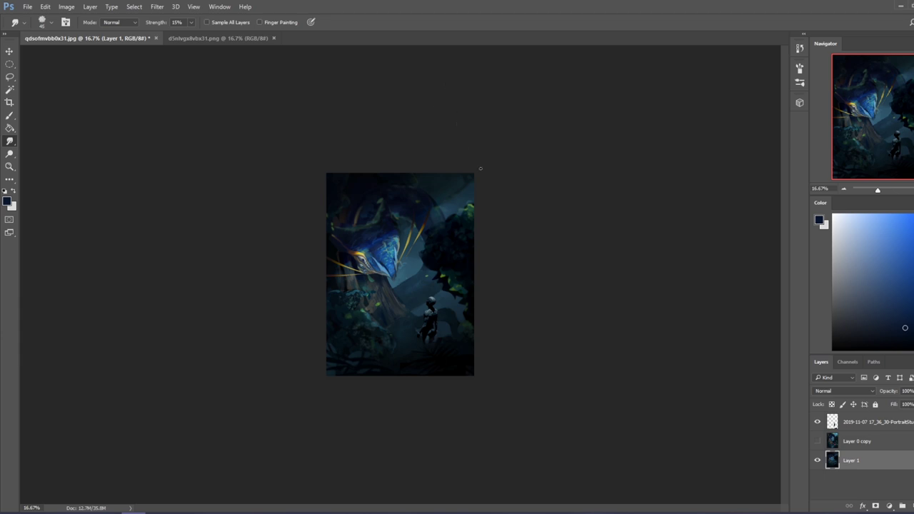
key(bracketright)
key(bracketright)
key(bracketright)
key(bracketright)
key(bracketright)
Return to the Brush tool and add a new empty layer above Layer 0 copy.
key(l)
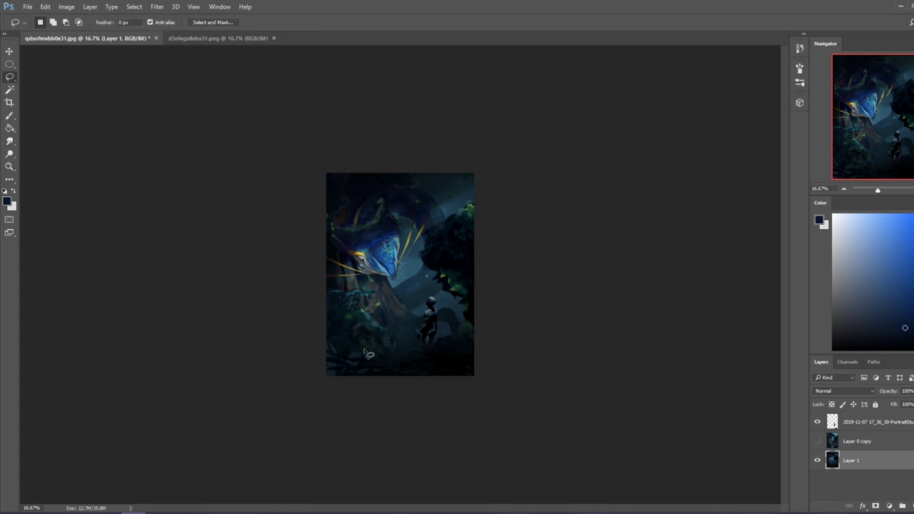
key(v)
key(b)
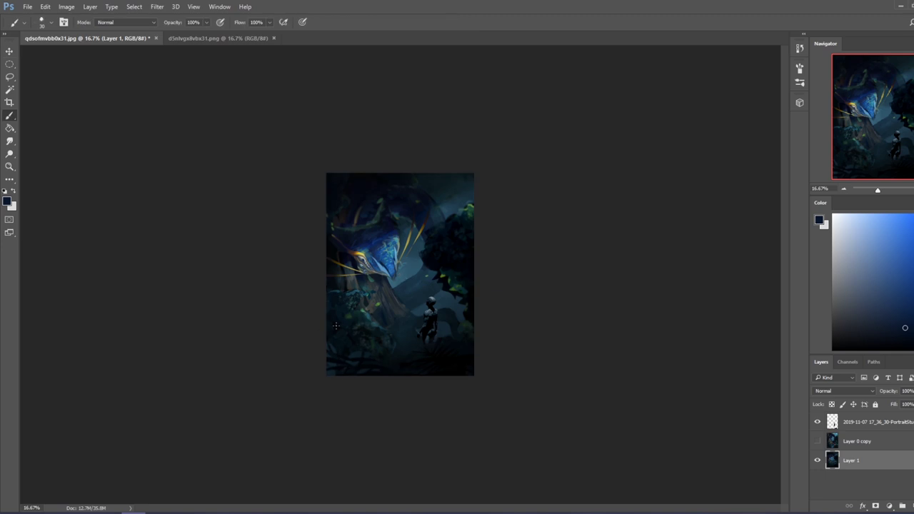
right_click(387, 334)
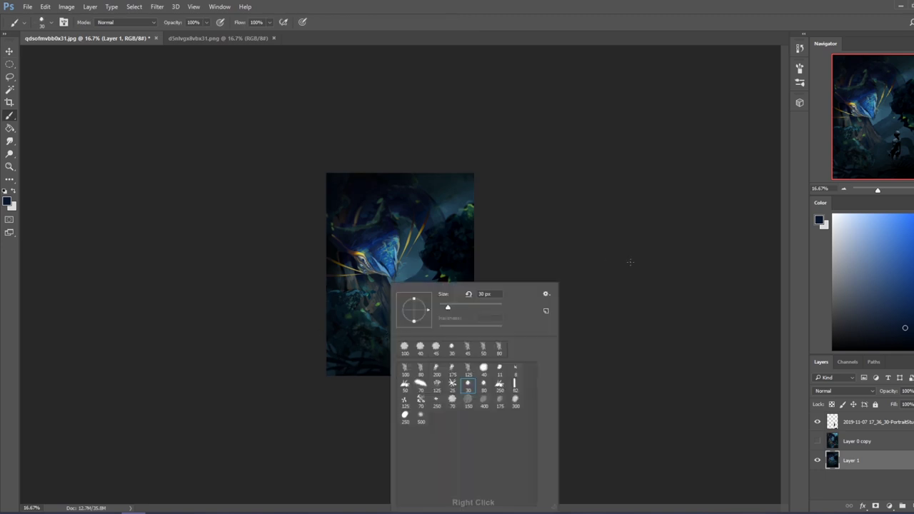
click(630, 262)
click(882, 444)
click(904, 506)
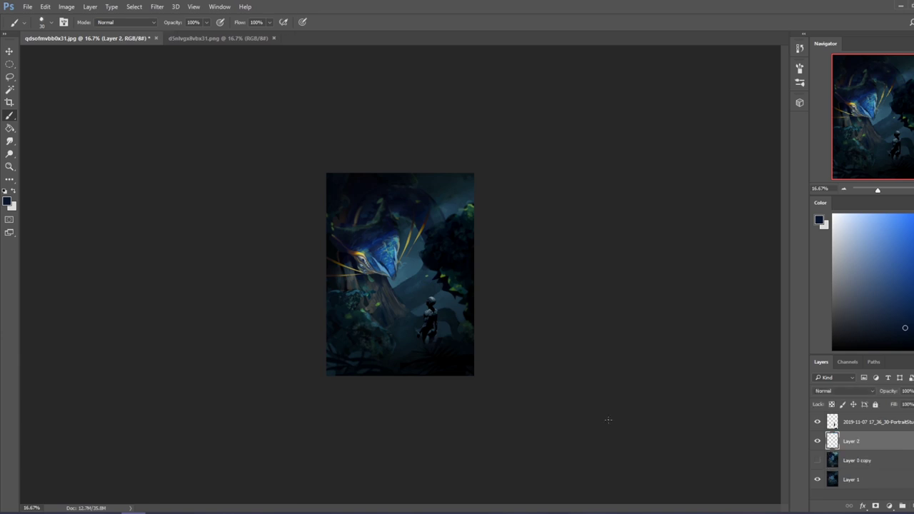
Paint mist over the ground on the new layer with a soft brush enlarged to 1900 px, in a sampled blue.
right_click(413, 309)
click(448, 418)
click(656, 327)
alt+click(405, 299)
click(414, 377)
key(bracketright)
key(bracketright)
key(bracketright)
key(bracketright)
key(bracketright)
key(bracketright)
key(bracketright)
Undo the last mist stroke, lower the brush opacity to 36%, and repaint the mist along the painting's lower edge.
key(ctrl+z)
click(206, 23)
drag(207, 34, 179, 35)
click(404, 374)
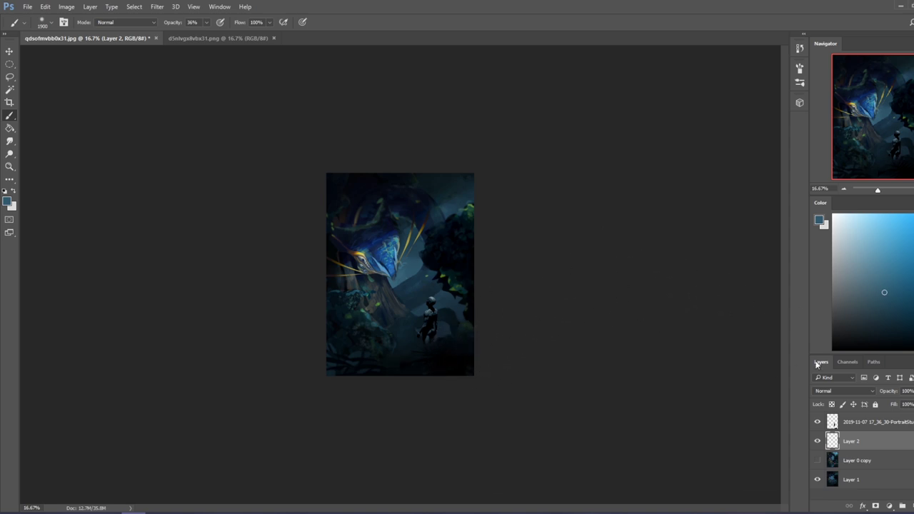
Move the mannequin layer directly above Layer 1 and merge it down into the painting.
drag(868, 426, 869, 461)
right_click(870, 460)
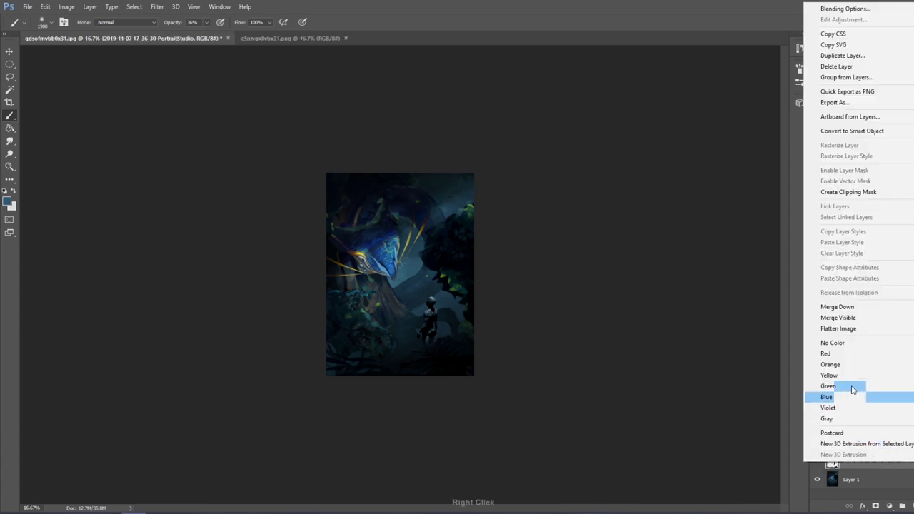
click(871, 311)
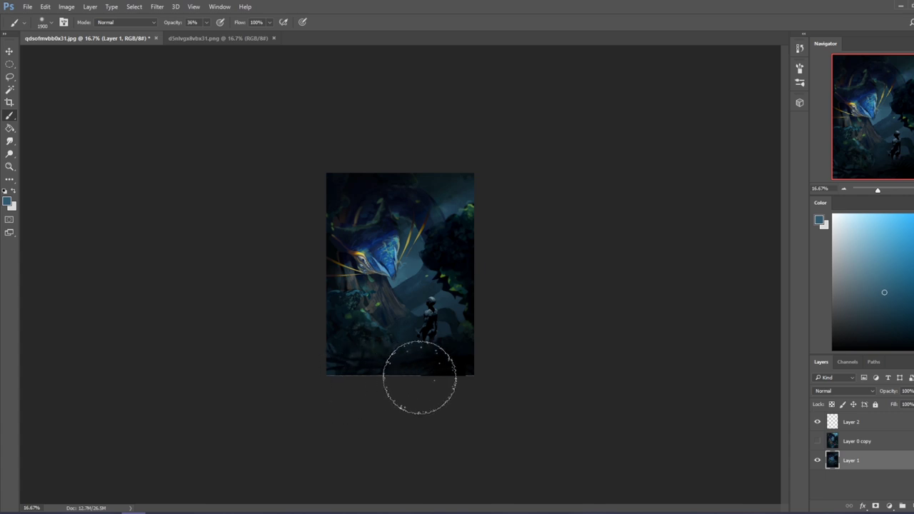
Stretch Layer 1 vertically by dragging its lower edge down slightly past the canvas.
key(v)
drag(401, 382, 402, 384)
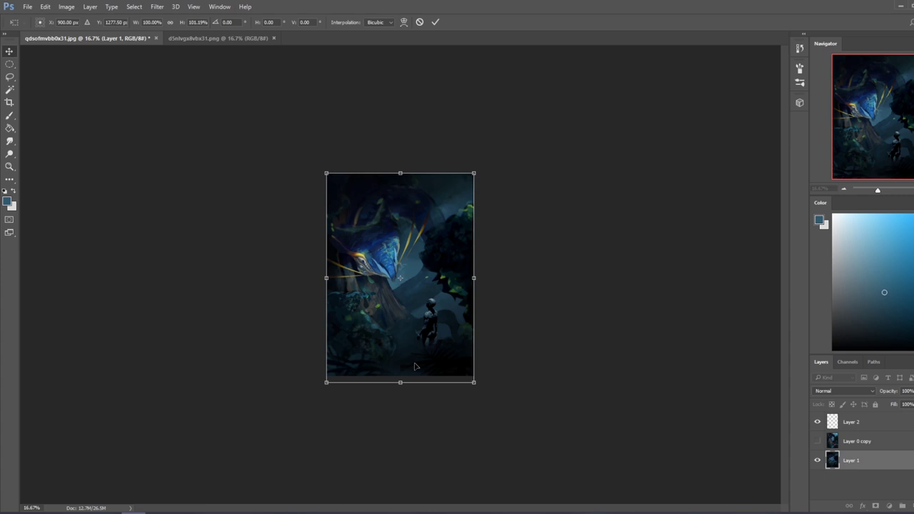
key(Return)
Paint over the dark foreground on Layer 1 with the soft 1900 px brush at 36% opacity, and reset the foreground colour to black.
key(b)
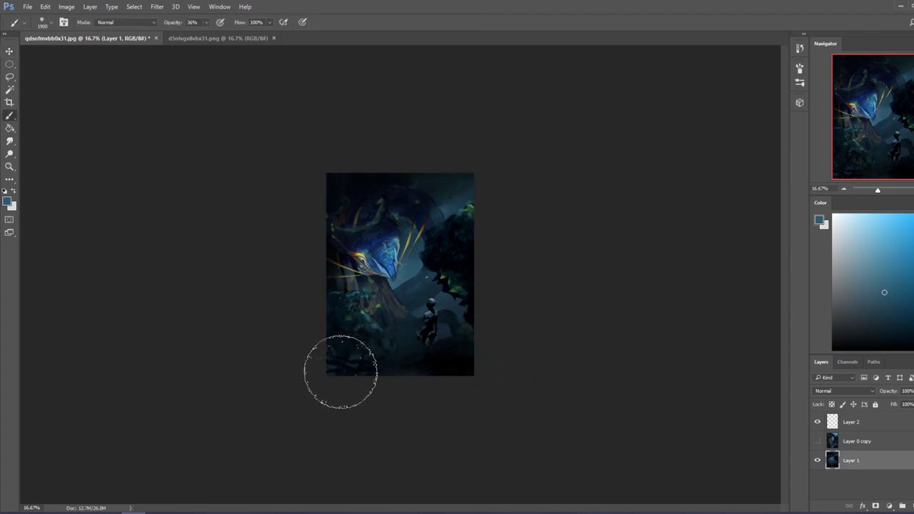
key(d)
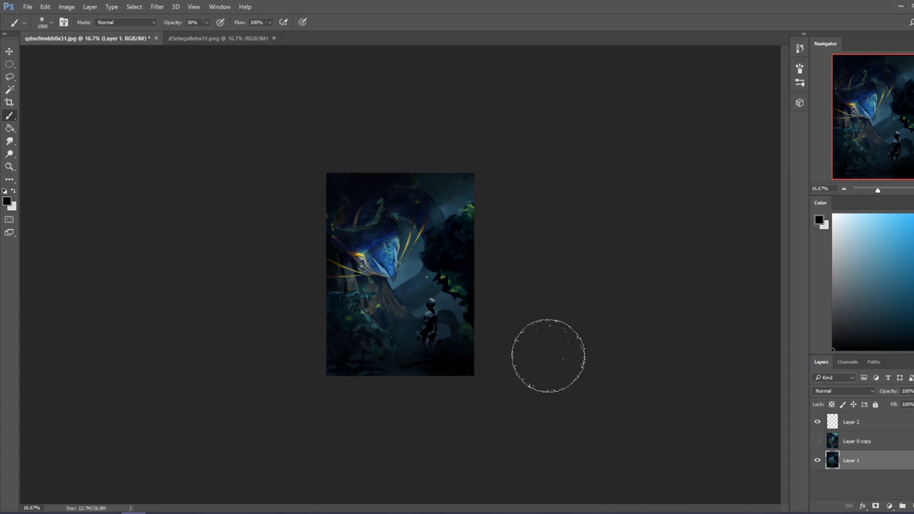
Select the whole canvas, open the edit history, and show Layer 0 copy to compare the original with the repaint.
key(ctrl+plus)
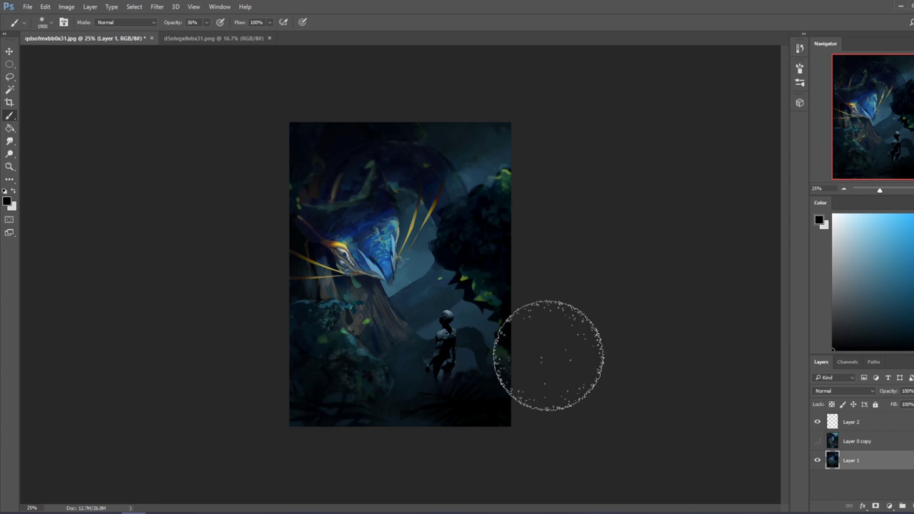
key(ctrl+a)
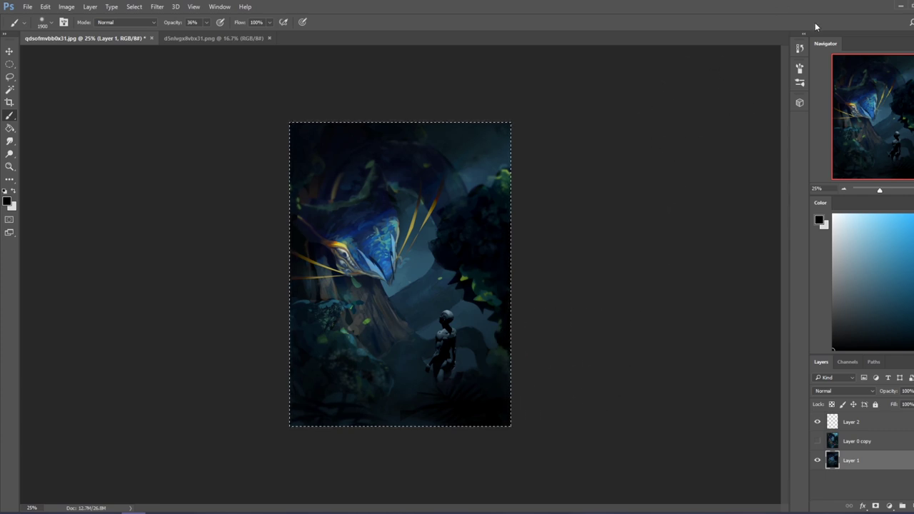
click(800, 47)
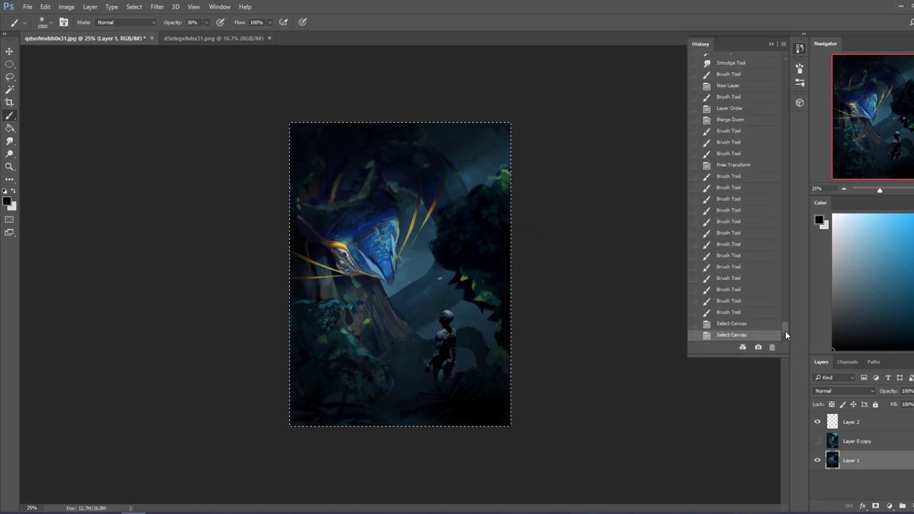
click(817, 441)
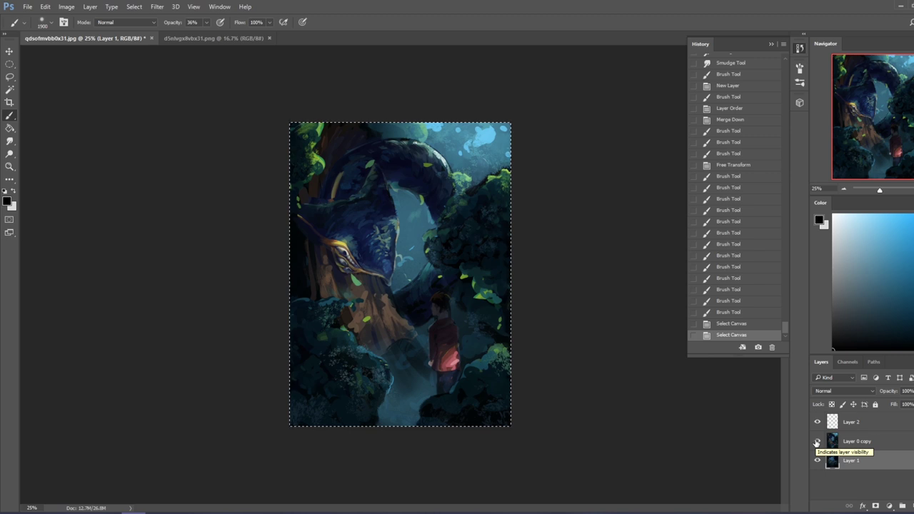
Delete Layer 0 copy and Layer 2 so only the repainted Layer 1 remains.
click(878, 443)
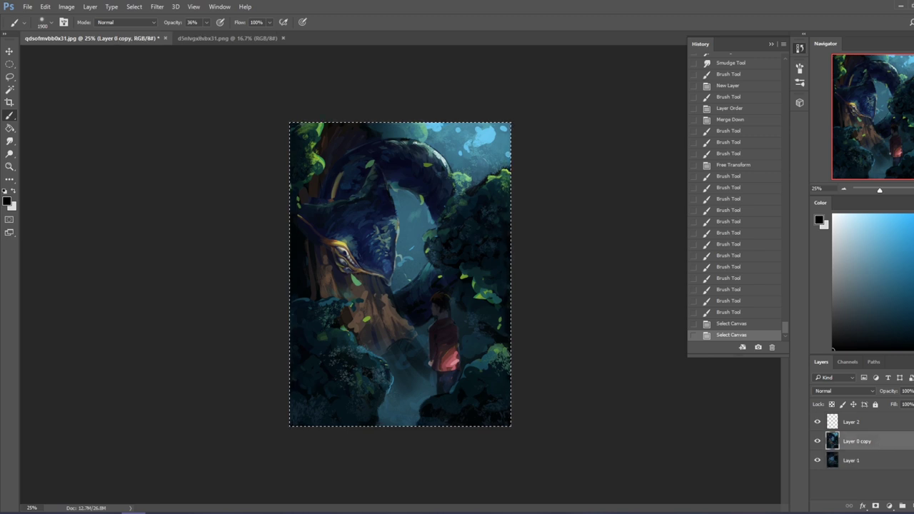
key(Delete)
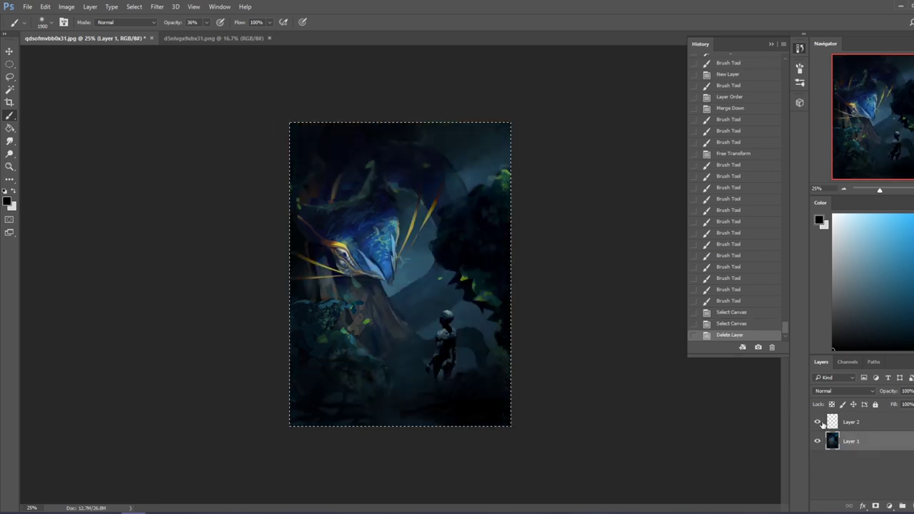
click(818, 423)
click(818, 422)
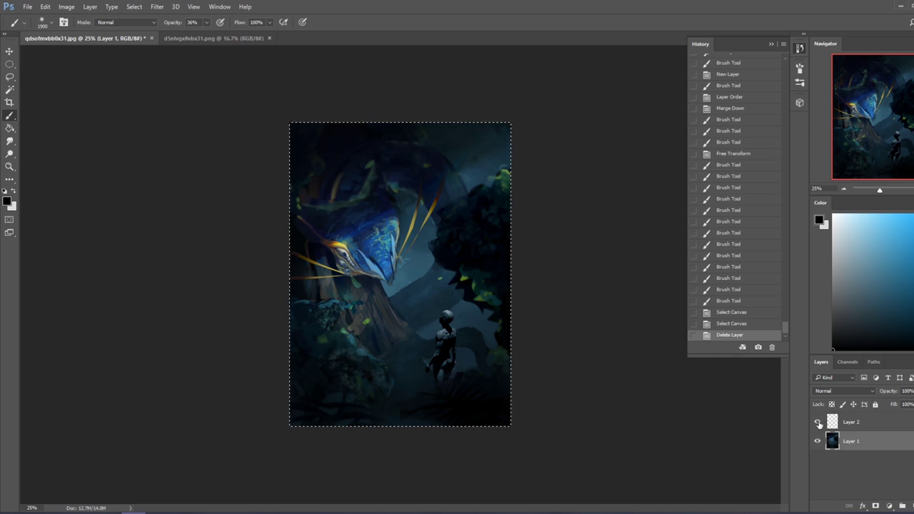
click(852, 423)
key(Delete)
Copy the whole repainted canvas, revert the document to its original opened state, and paste the repaint as a layer above Background.
key(ctrl+a)
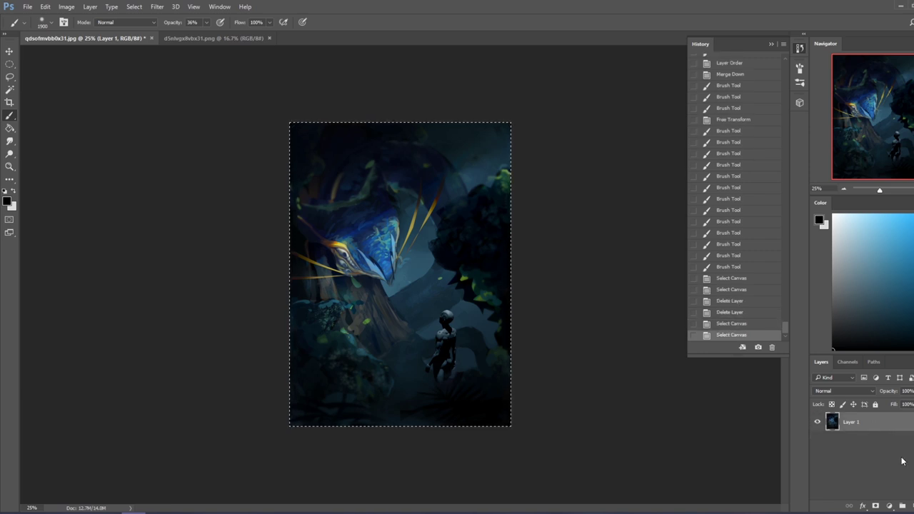
mouse_move(787, 328)
mouse_down()
mouse_move(779, 78)
mouse_move(768, 66)
mouse_up()
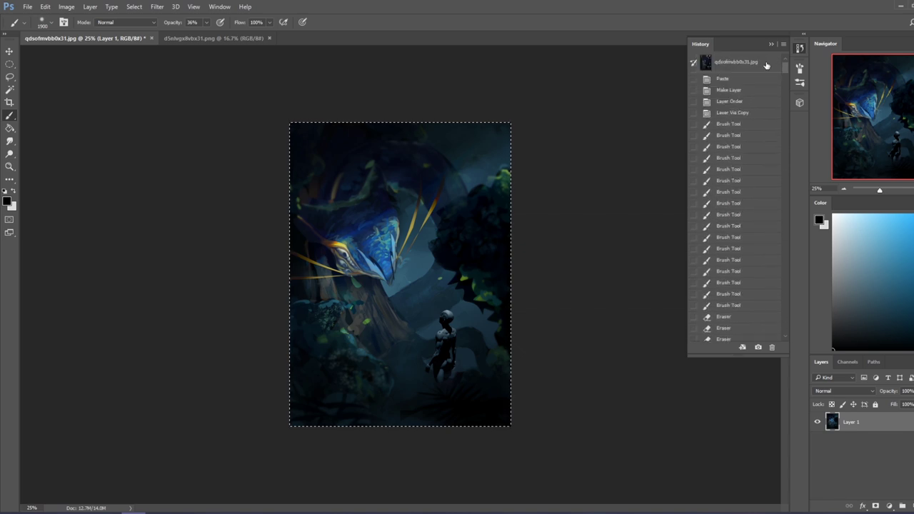
click(768, 64)
click(771, 45)
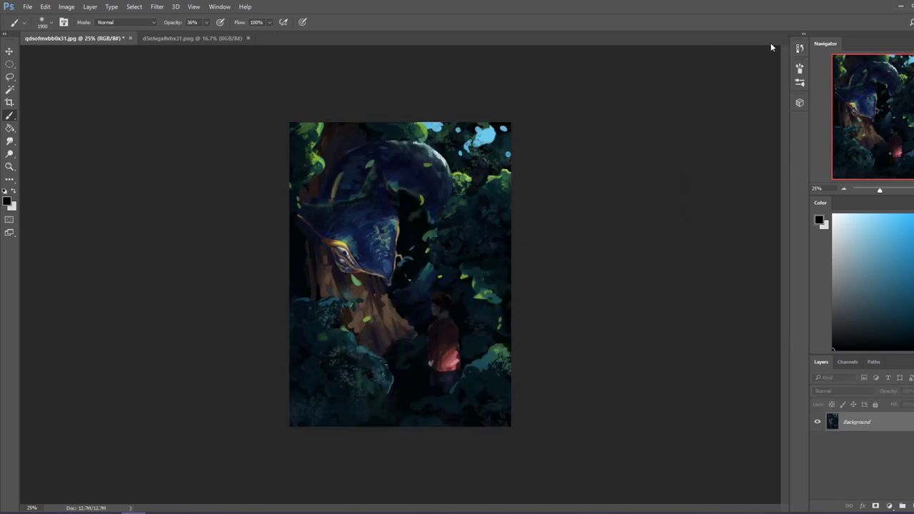
key(ctrl+z)
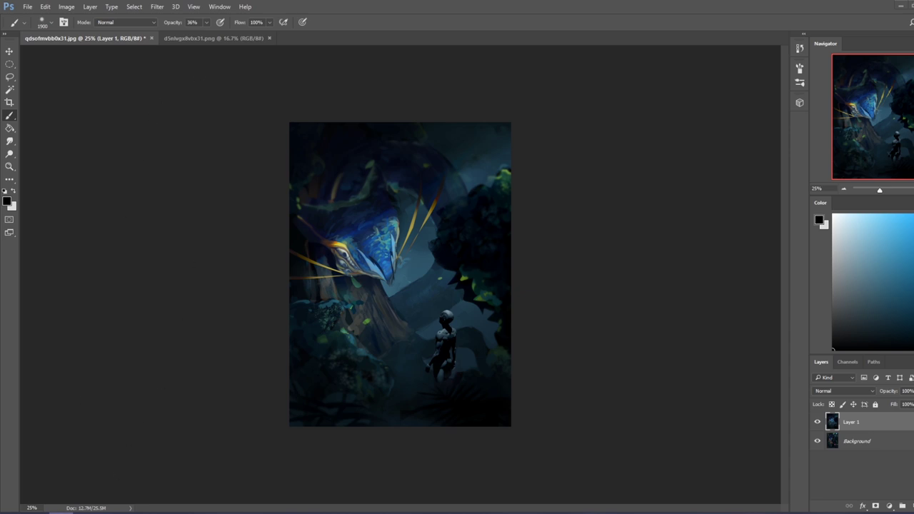
Bring the istebrak.com browser window into view, put it away, and switch to PortraitStudio to view the mannequin scene.
drag(913, 102, 387, 33)
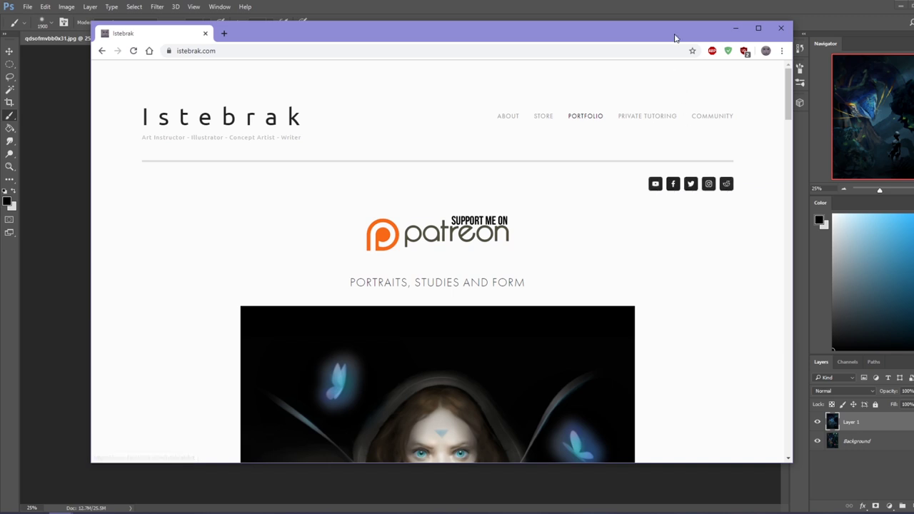
click(735, 27)
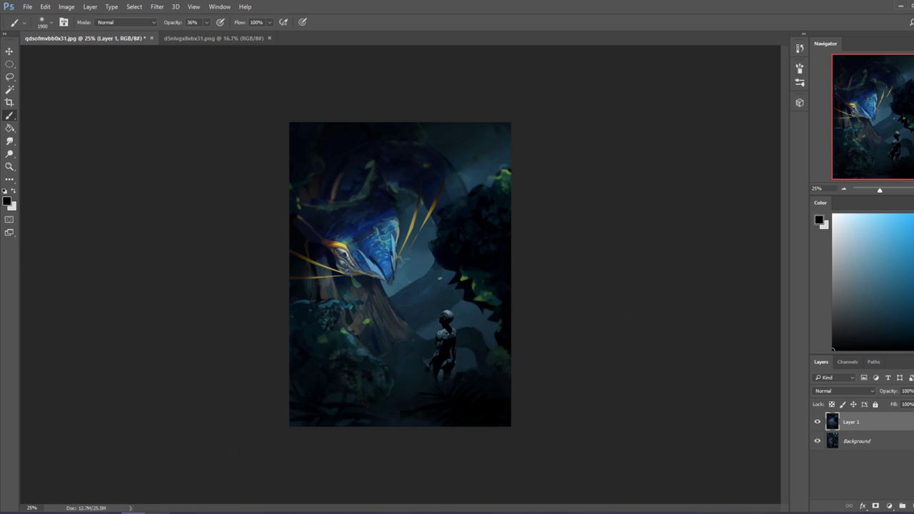
click(158, 513)
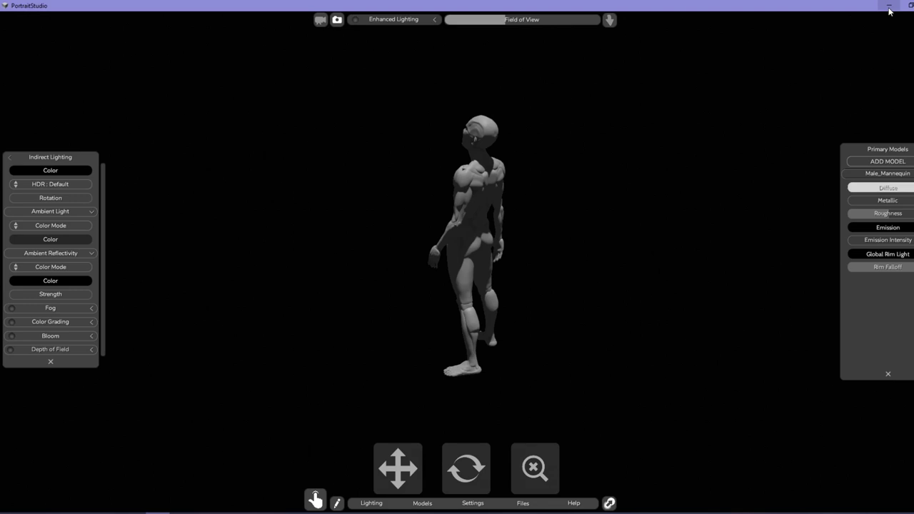
click(890, 9)
Open the YouTube channel linked on istebrak.com, look through its PortraitStudio and My Brushes playlists, and return to Photoshop.
mouse_move(34, 508)
click(128, 486)
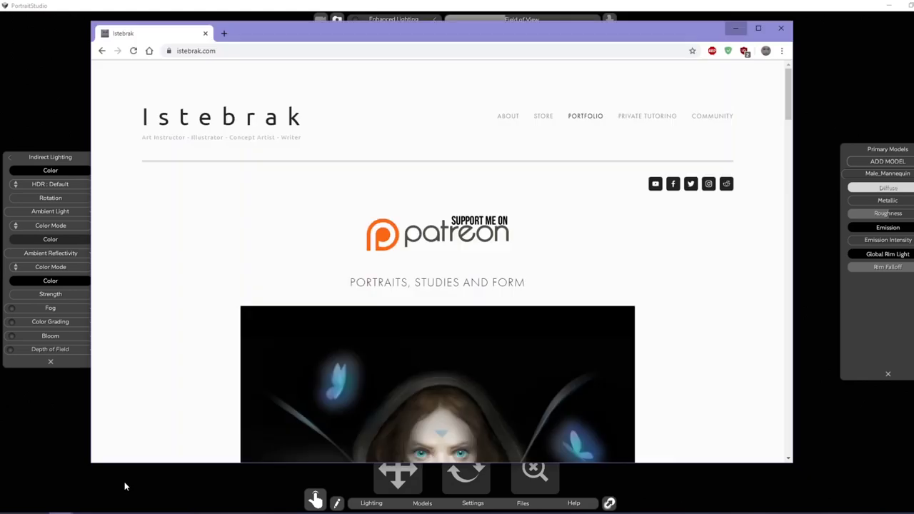
click(657, 187)
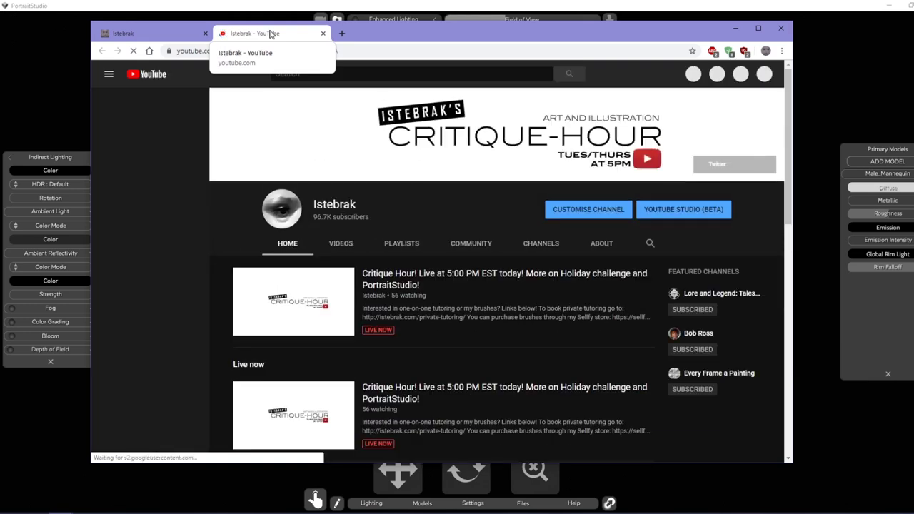
click(166, 35)
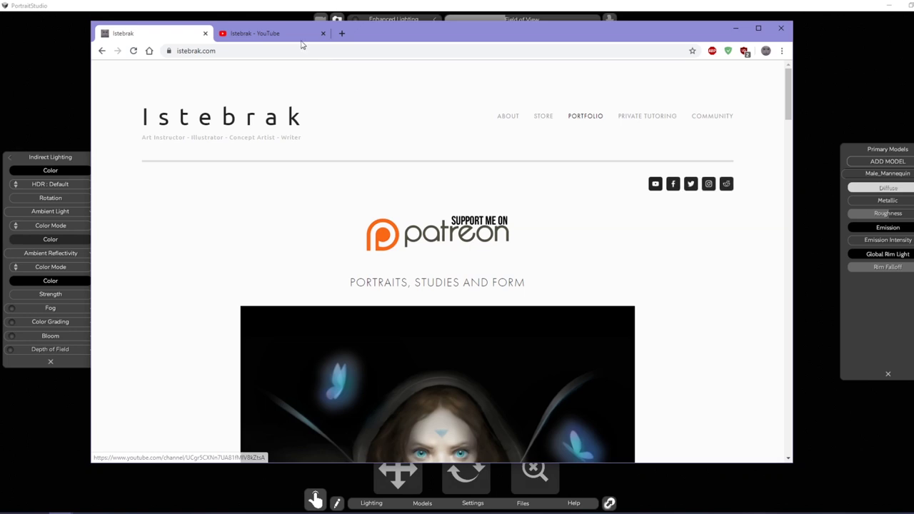
click(257, 33)
scroll(512, 266, down, 4)
scroll(665, 310, up, 1)
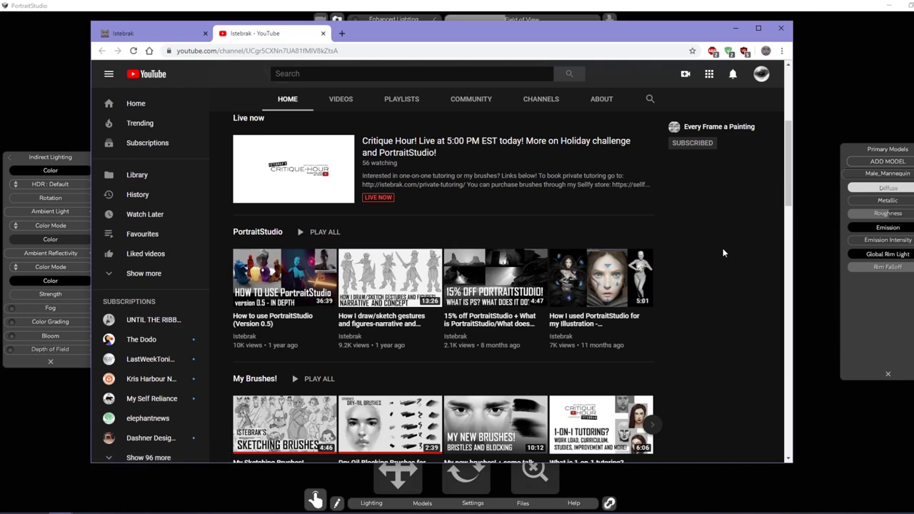
scroll(721, 250, down, 2)
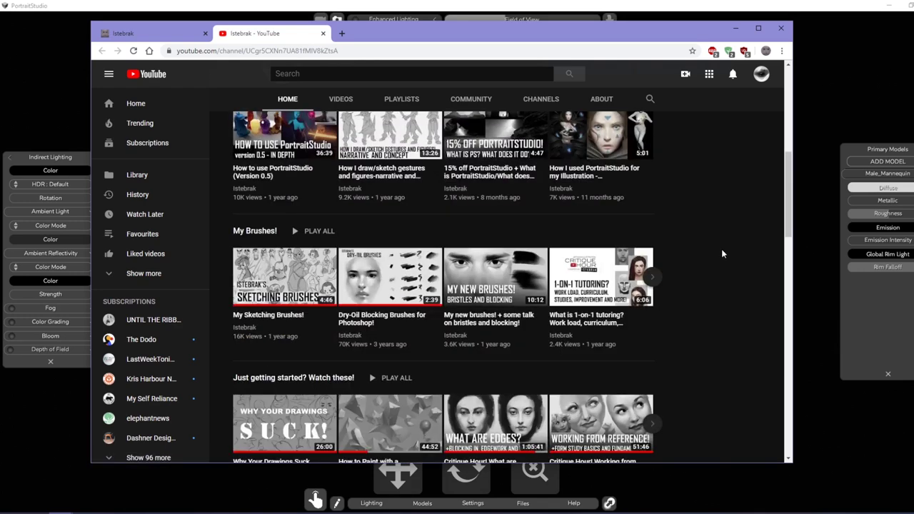
click(155, 35)
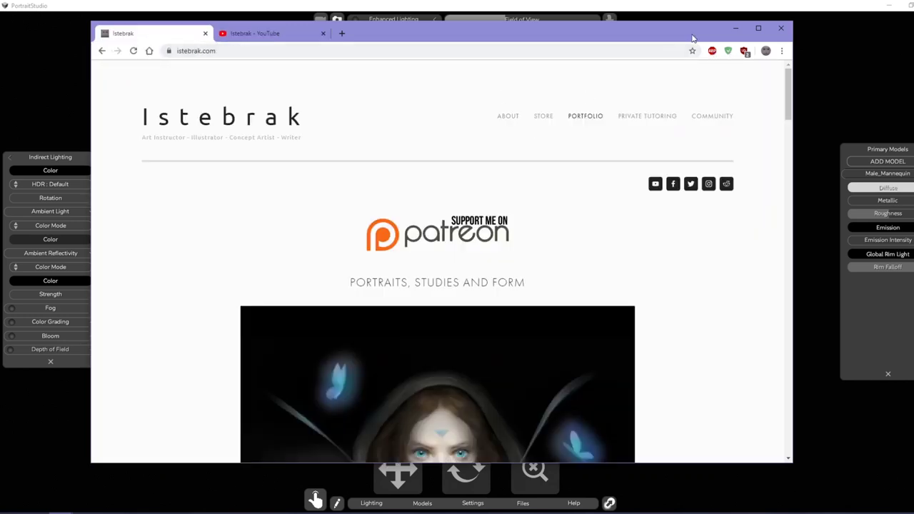
click(734, 31)
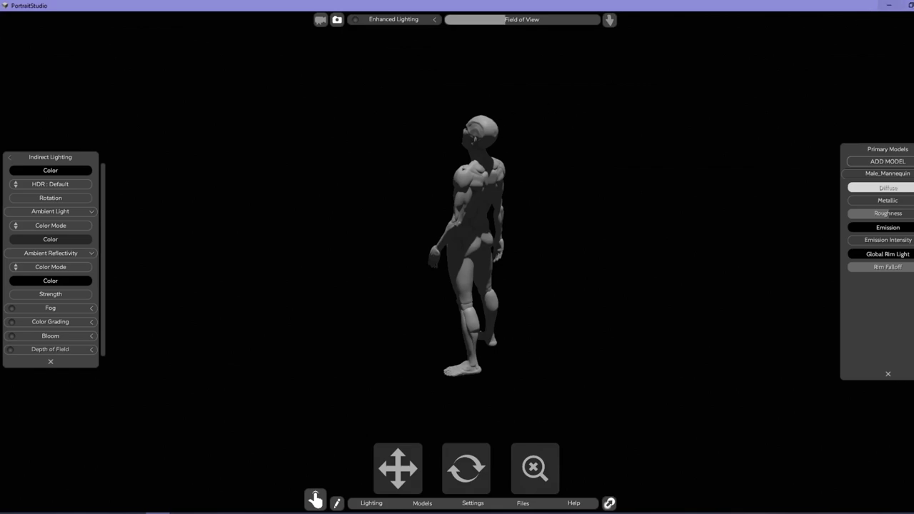
click(892, 5)
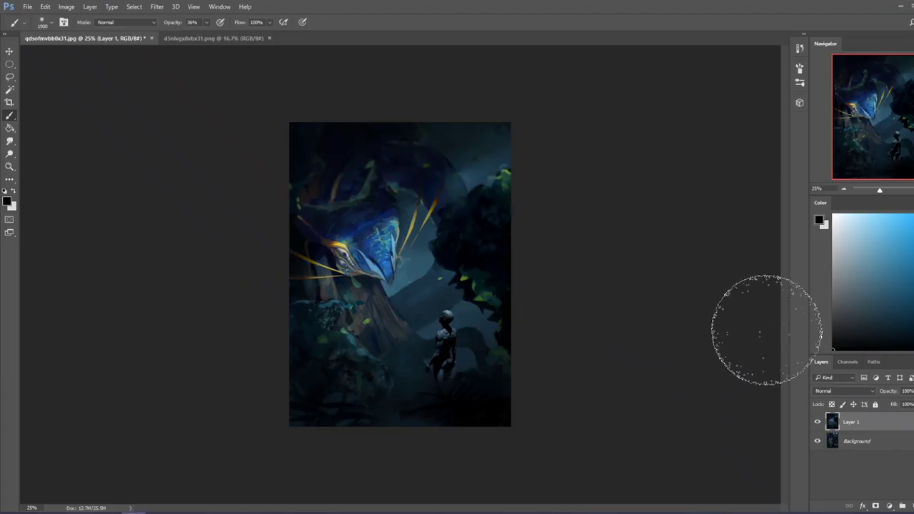
View the edit history, and hide and show Layer 1 to compare the repaint with the original Background.
click(800, 49)
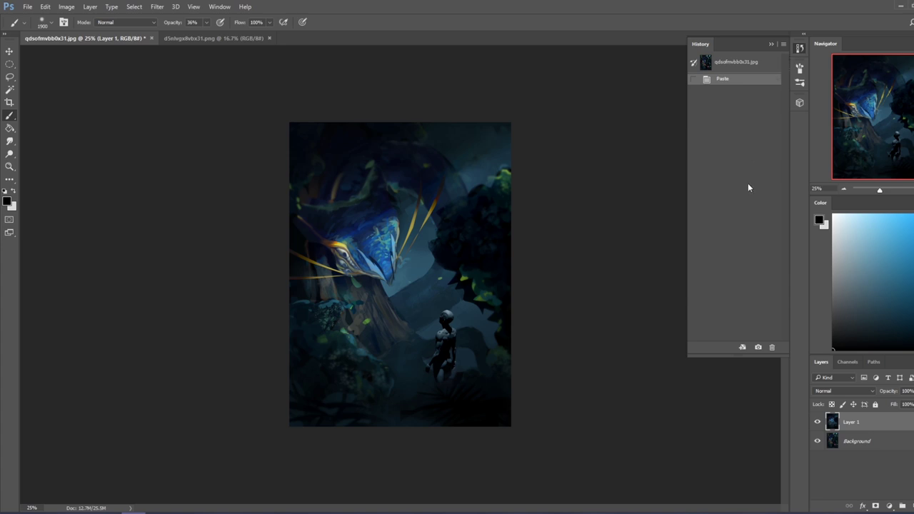
click(770, 46)
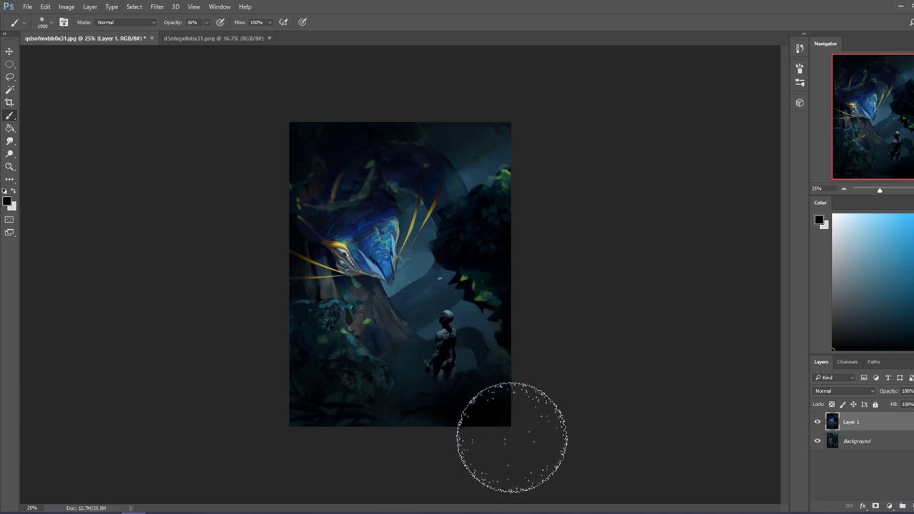
click(817, 422)
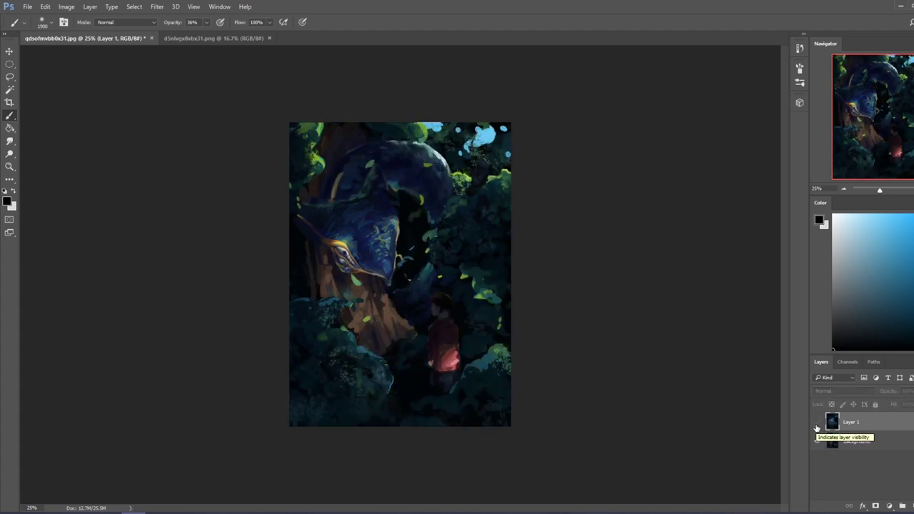
click(817, 423)
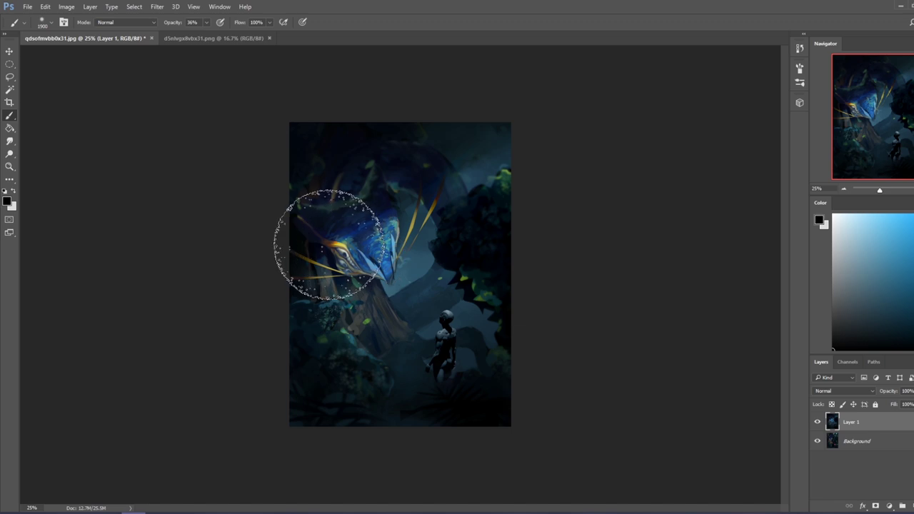
Reduce the brush size to 200 px.
key(bracketleft)
key(bracketleft)
key(bracketleft)
key(bracketleft)
key(bracketleft)
key(bracketleft)
key(bracketleft)
key(bracketleft)
key(bracketleft)
key(bracketleft)
key(bracketleft)
key(bracketleft)
key(bracketleft)
key(bracketleft)
key(bracketleft)
key(bracketleft)
key(bracketleft)
key(bracketleft)
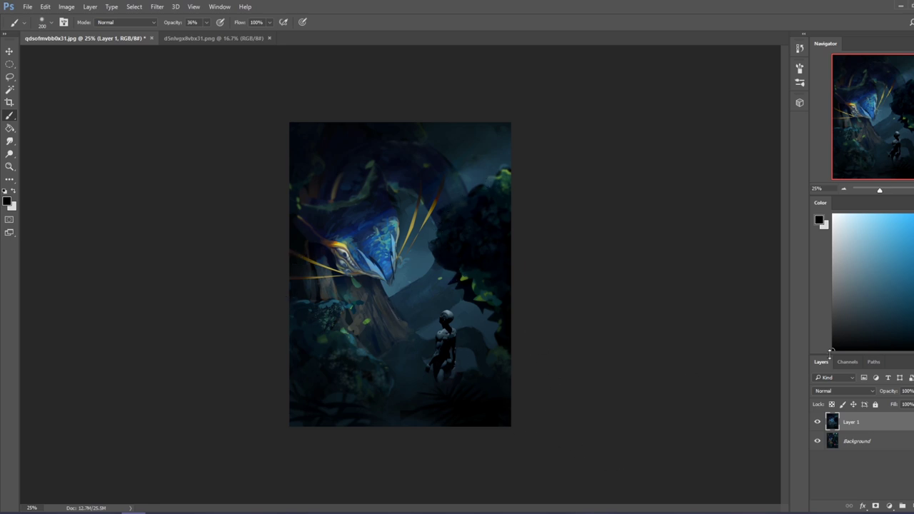
Compare Layer 1 with the original once more, and close the PNG document with the grey geometric forms.
click(817, 422)
click(817, 422)
click(243, 37)
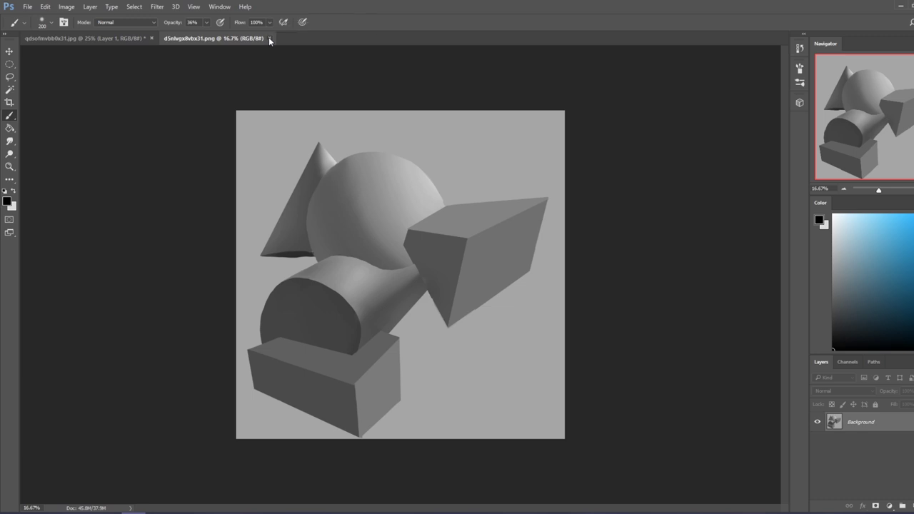
click(270, 38)
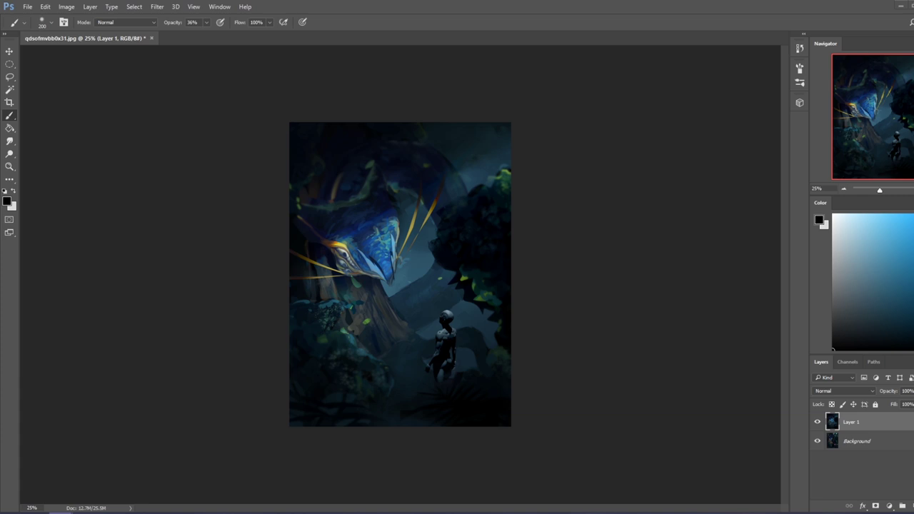
Switch to the browser, open the r/istebrak subreddit linked on istebrak.com, and look through its pinned posts and community details.
drag(913, 49, 297, 35)
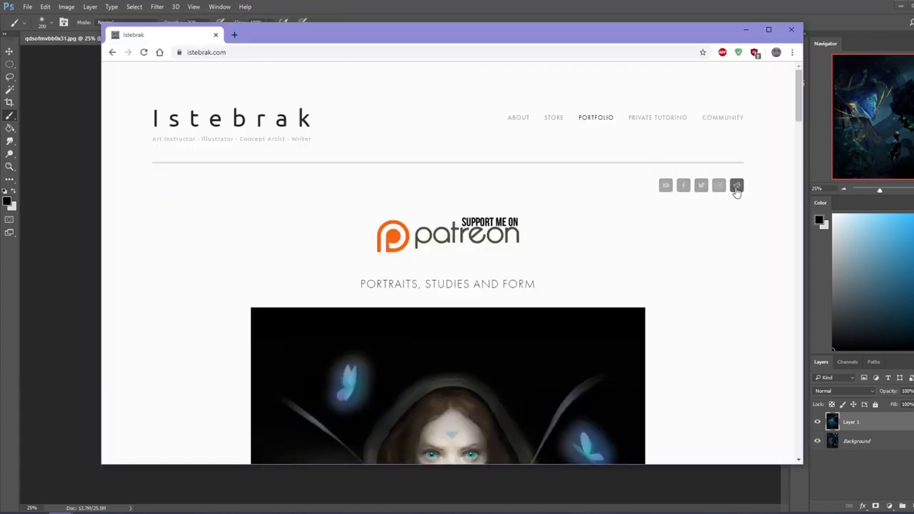
click(738, 188)
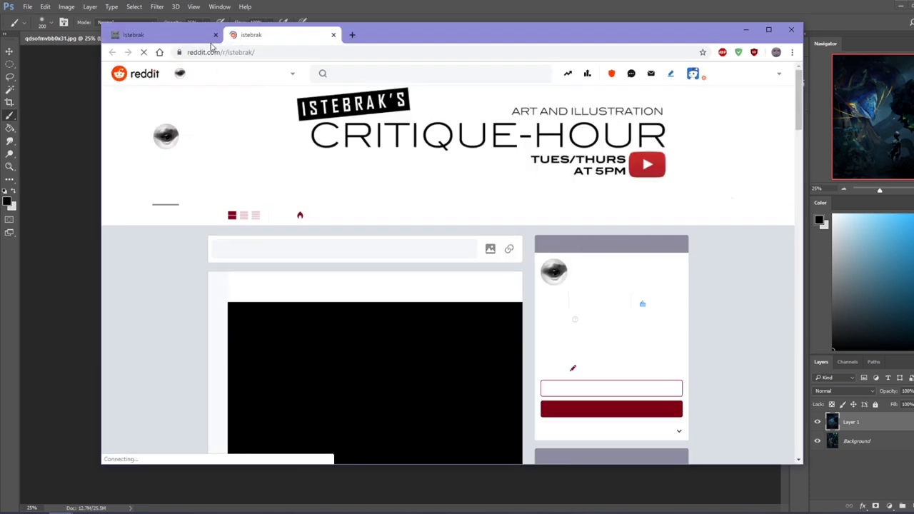
click(191, 37)
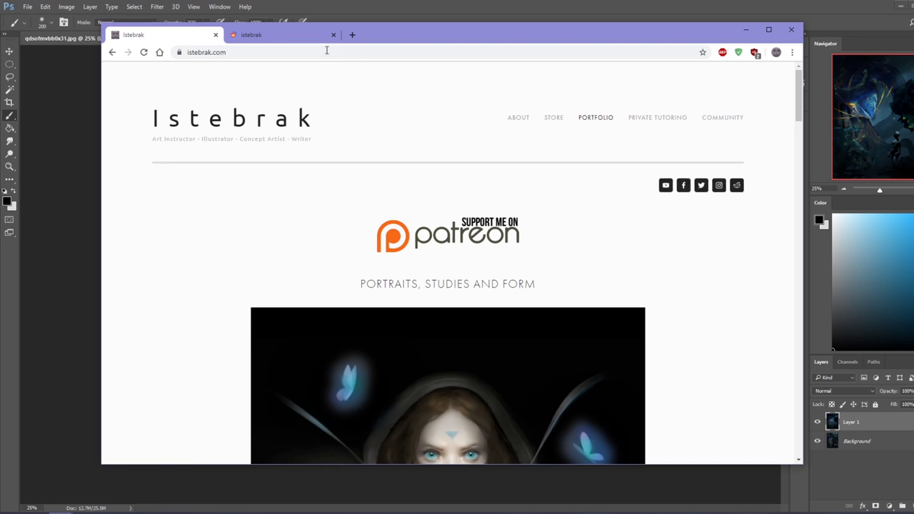
click(286, 36)
drag(459, 398, 468, 52)
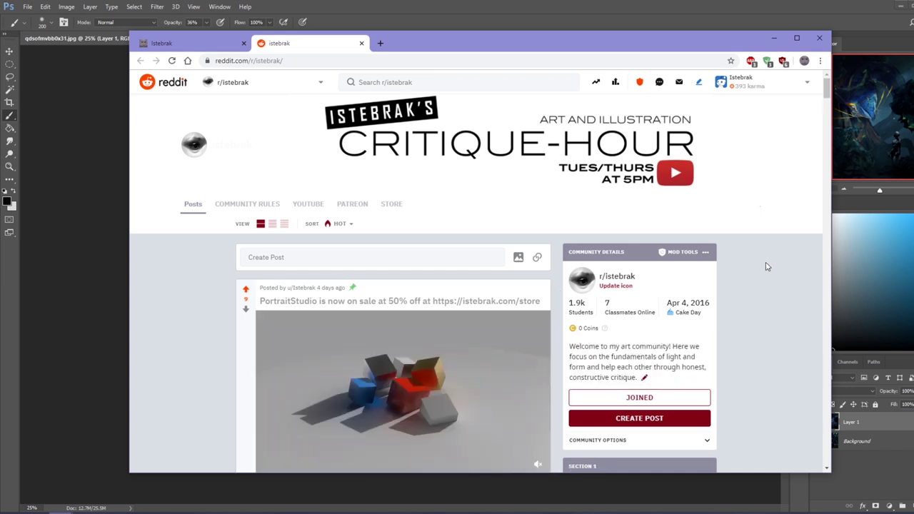
scroll(767, 266, down, 2)
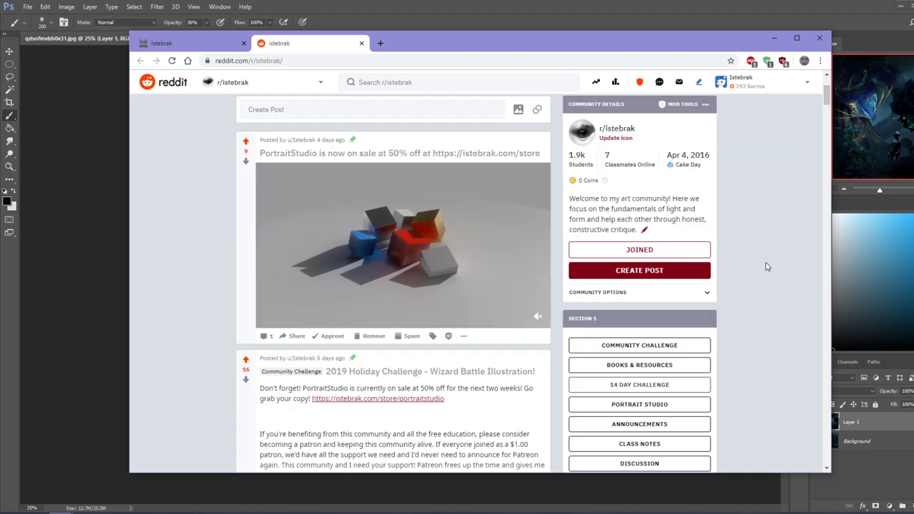
scroll(766, 266, up, 2)
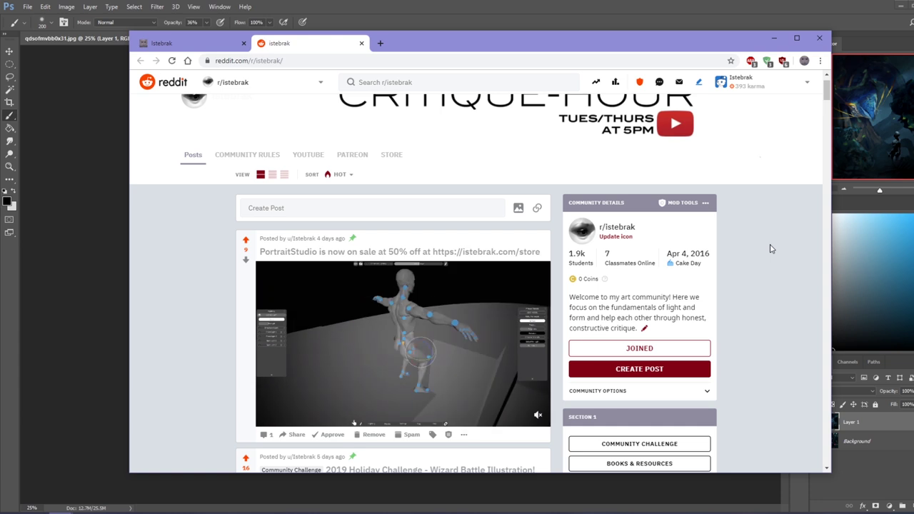
Open the Patreon page linked on istebrak.com, view its membership levels, and close the Patreon and Reddit pages.
click(187, 43)
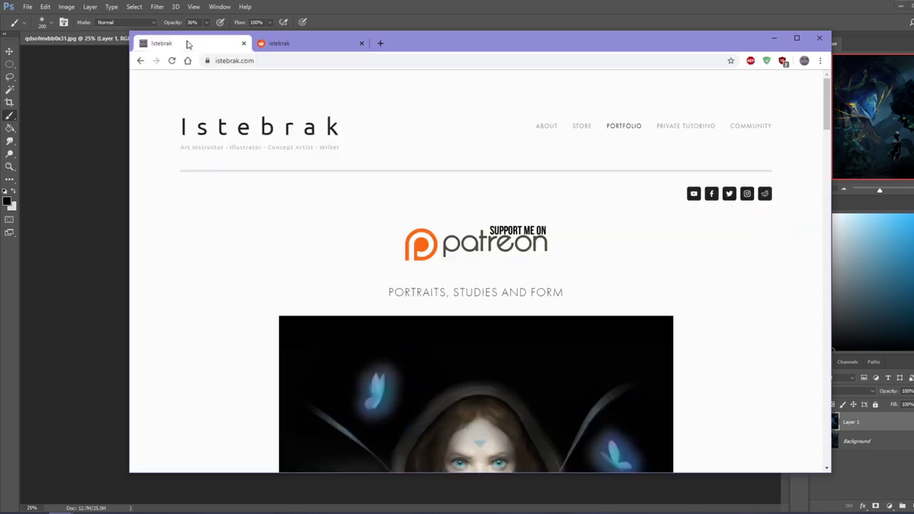
click(499, 239)
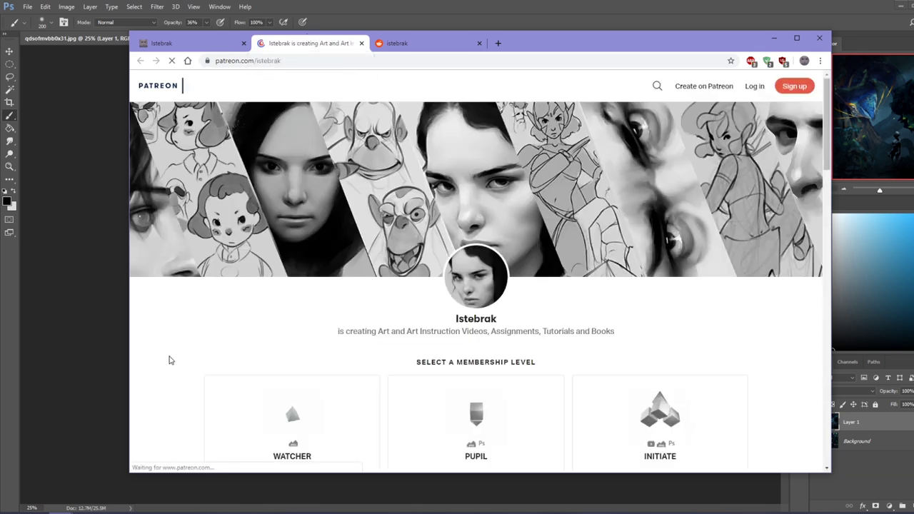
scroll(166, 387, down, 3)
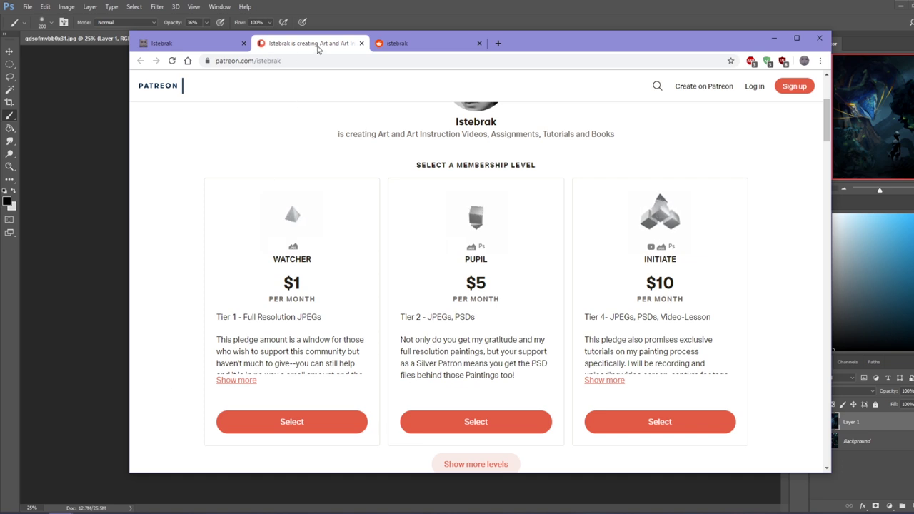
click(361, 44)
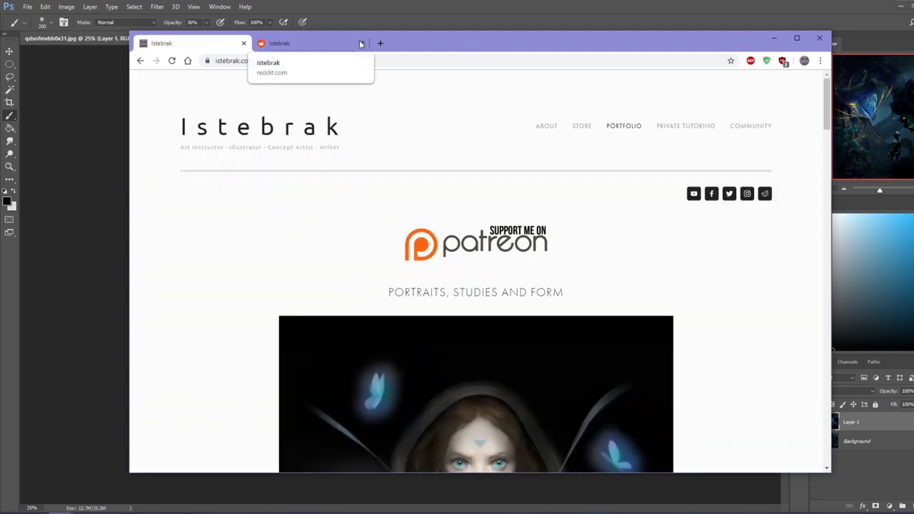
click(362, 44)
Check the November 2019 system calendar, and open the YouTube channel linked on istebrak.com with its navigation sidebar collapsed.
click(885, 513)
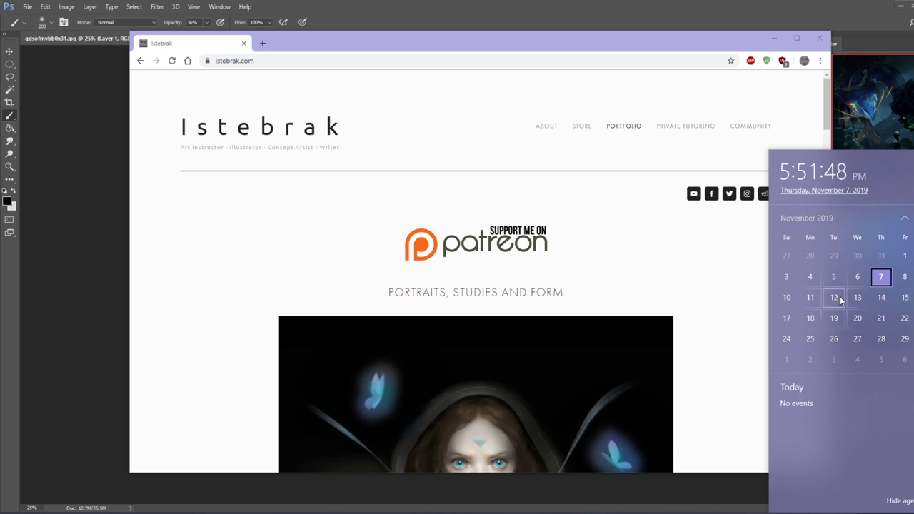
click(732, 240)
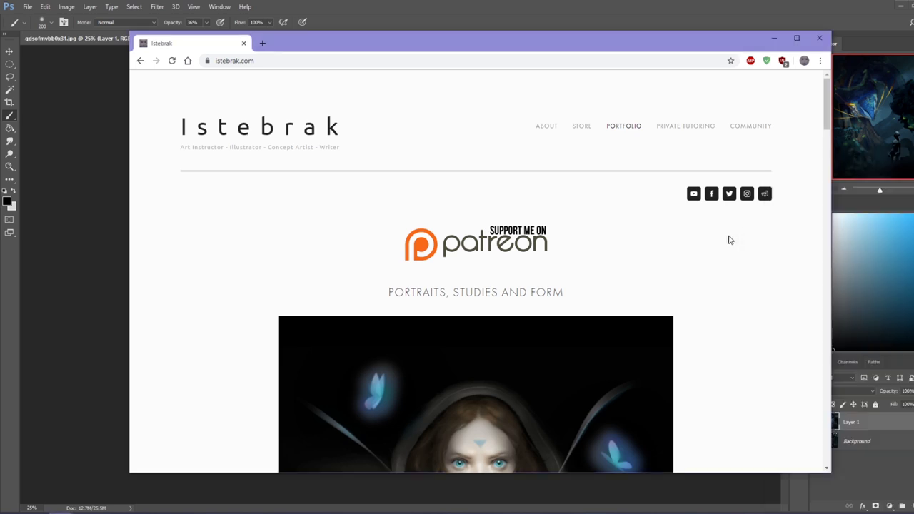
click(694, 195)
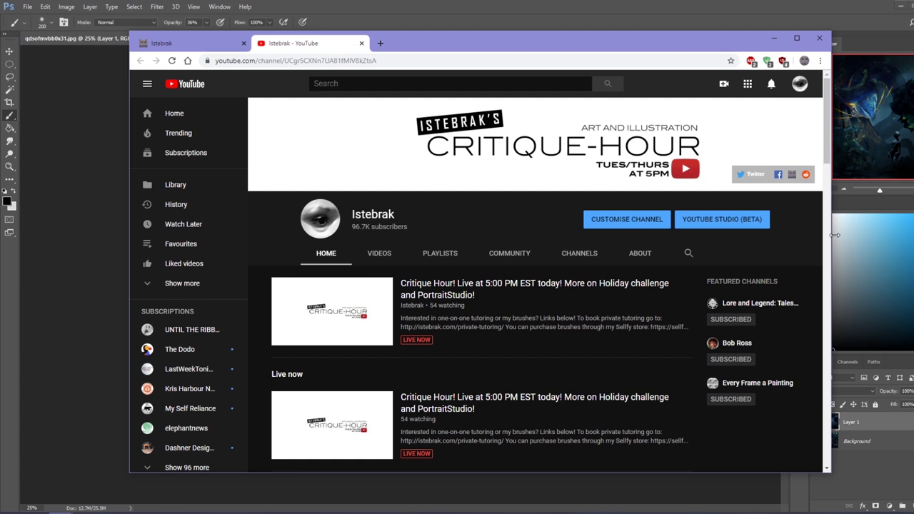
click(146, 85)
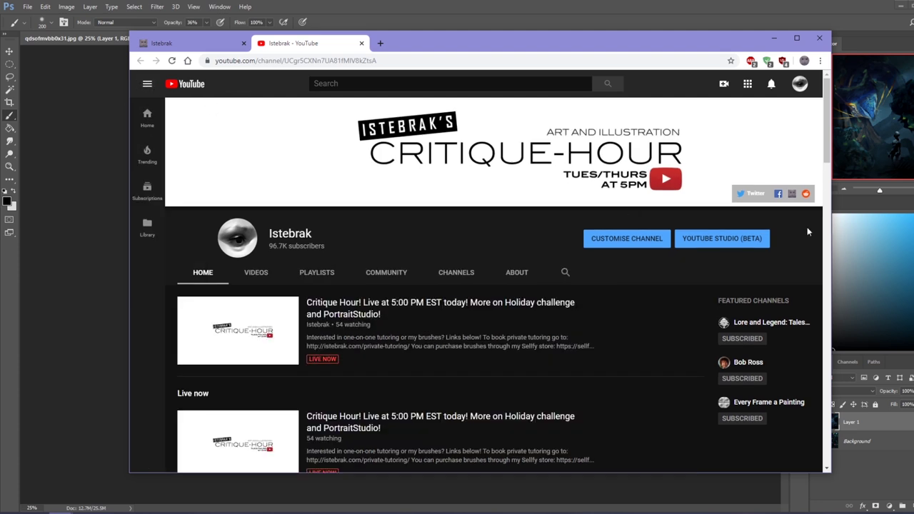